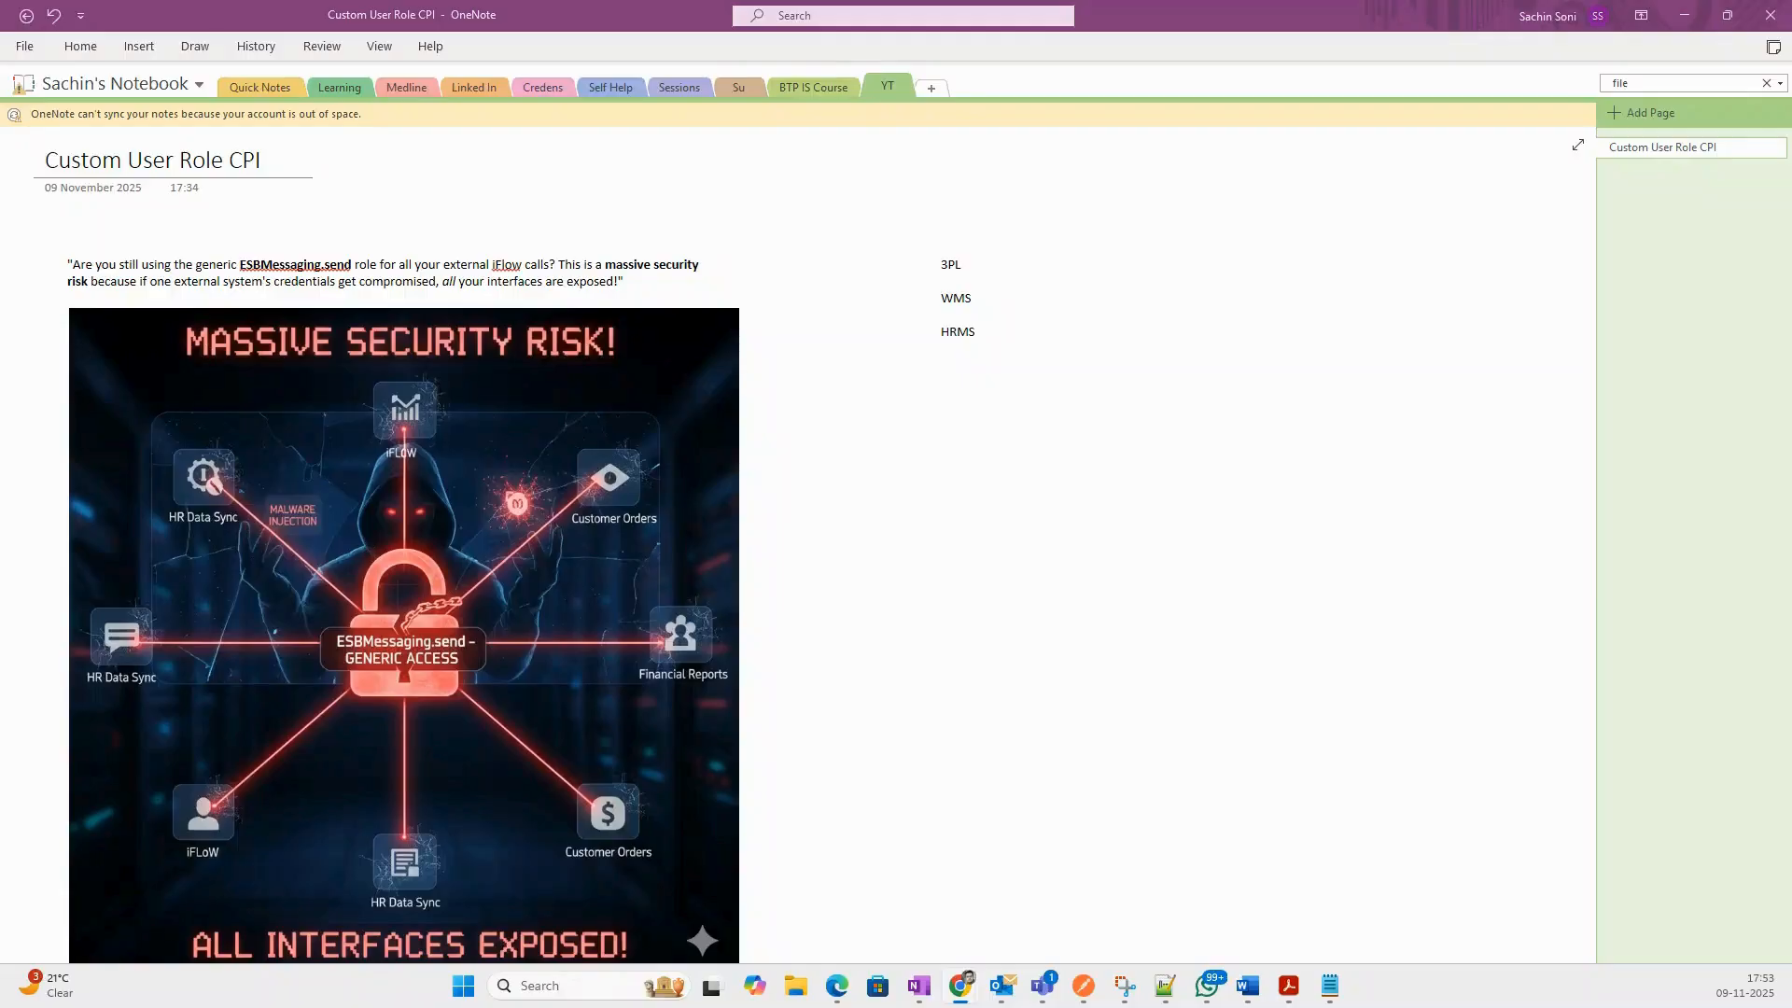
# Switch from OneNote to the Chrome tab with Integration Suite's Manage User Roles page.
pyautogui.hotkey('alt', 'Tab')
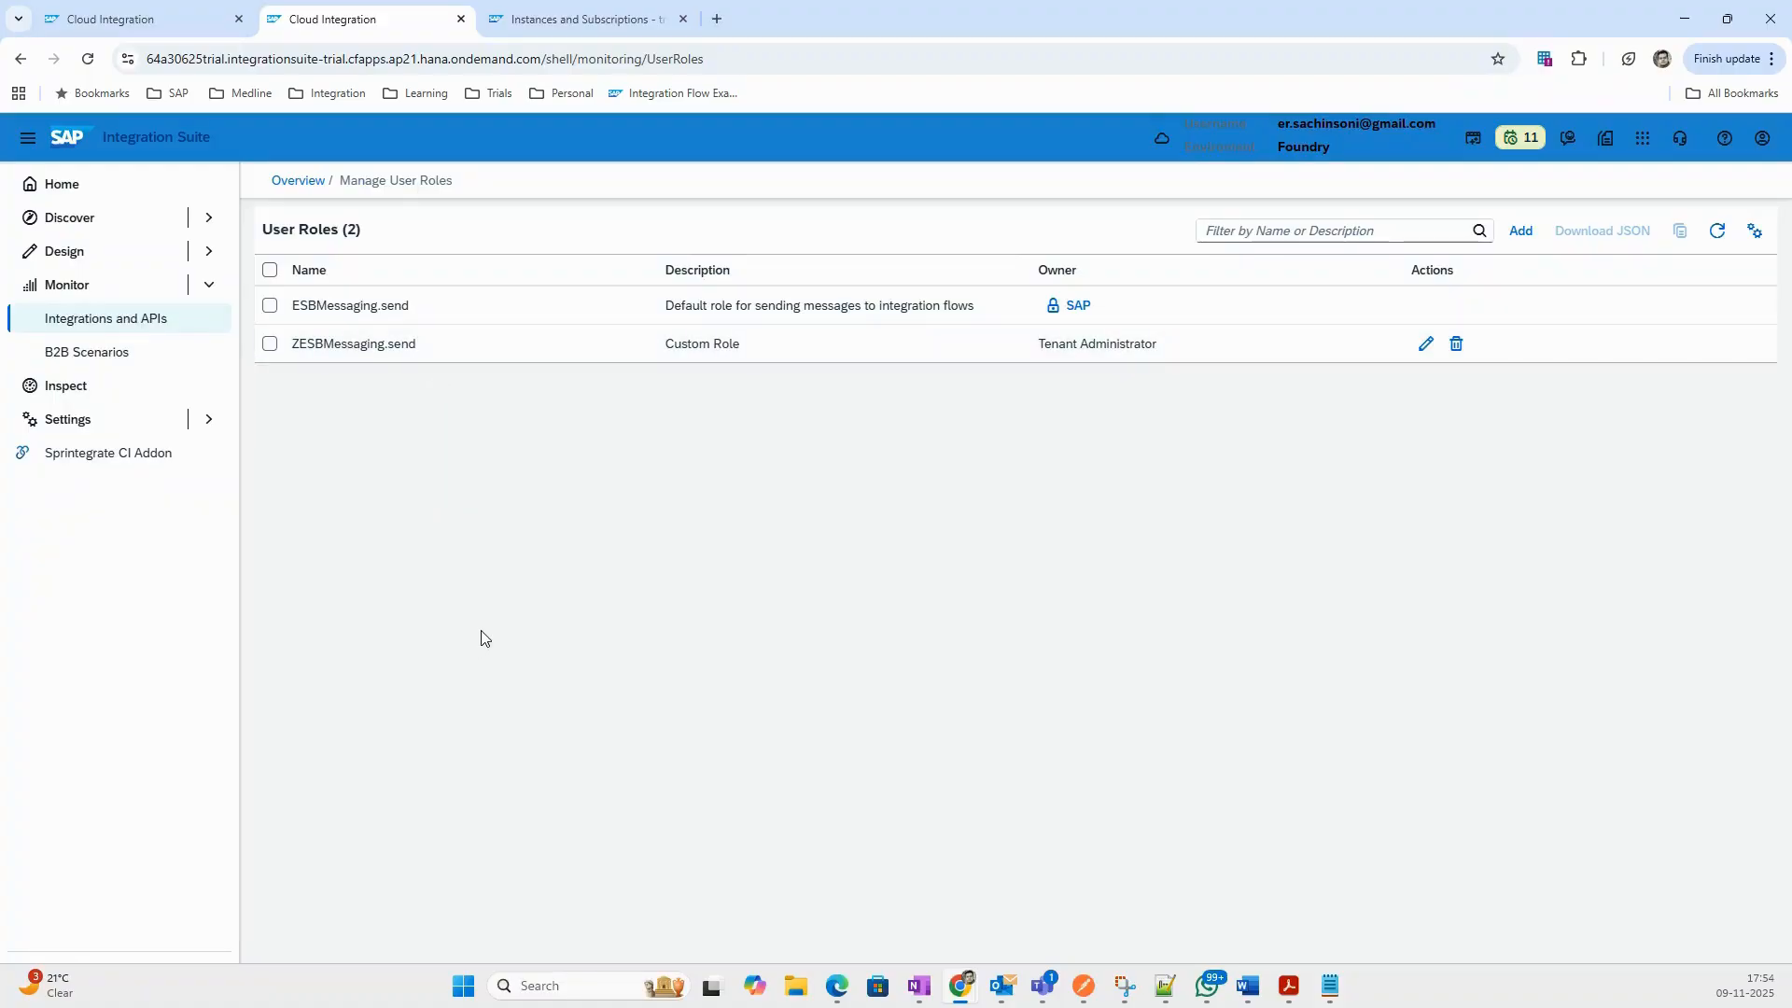
# In the CPI notes, start a plan with 'Create a Custom role' and 'Assign it to iflow'.
pyautogui.moveTo(920, 1000)
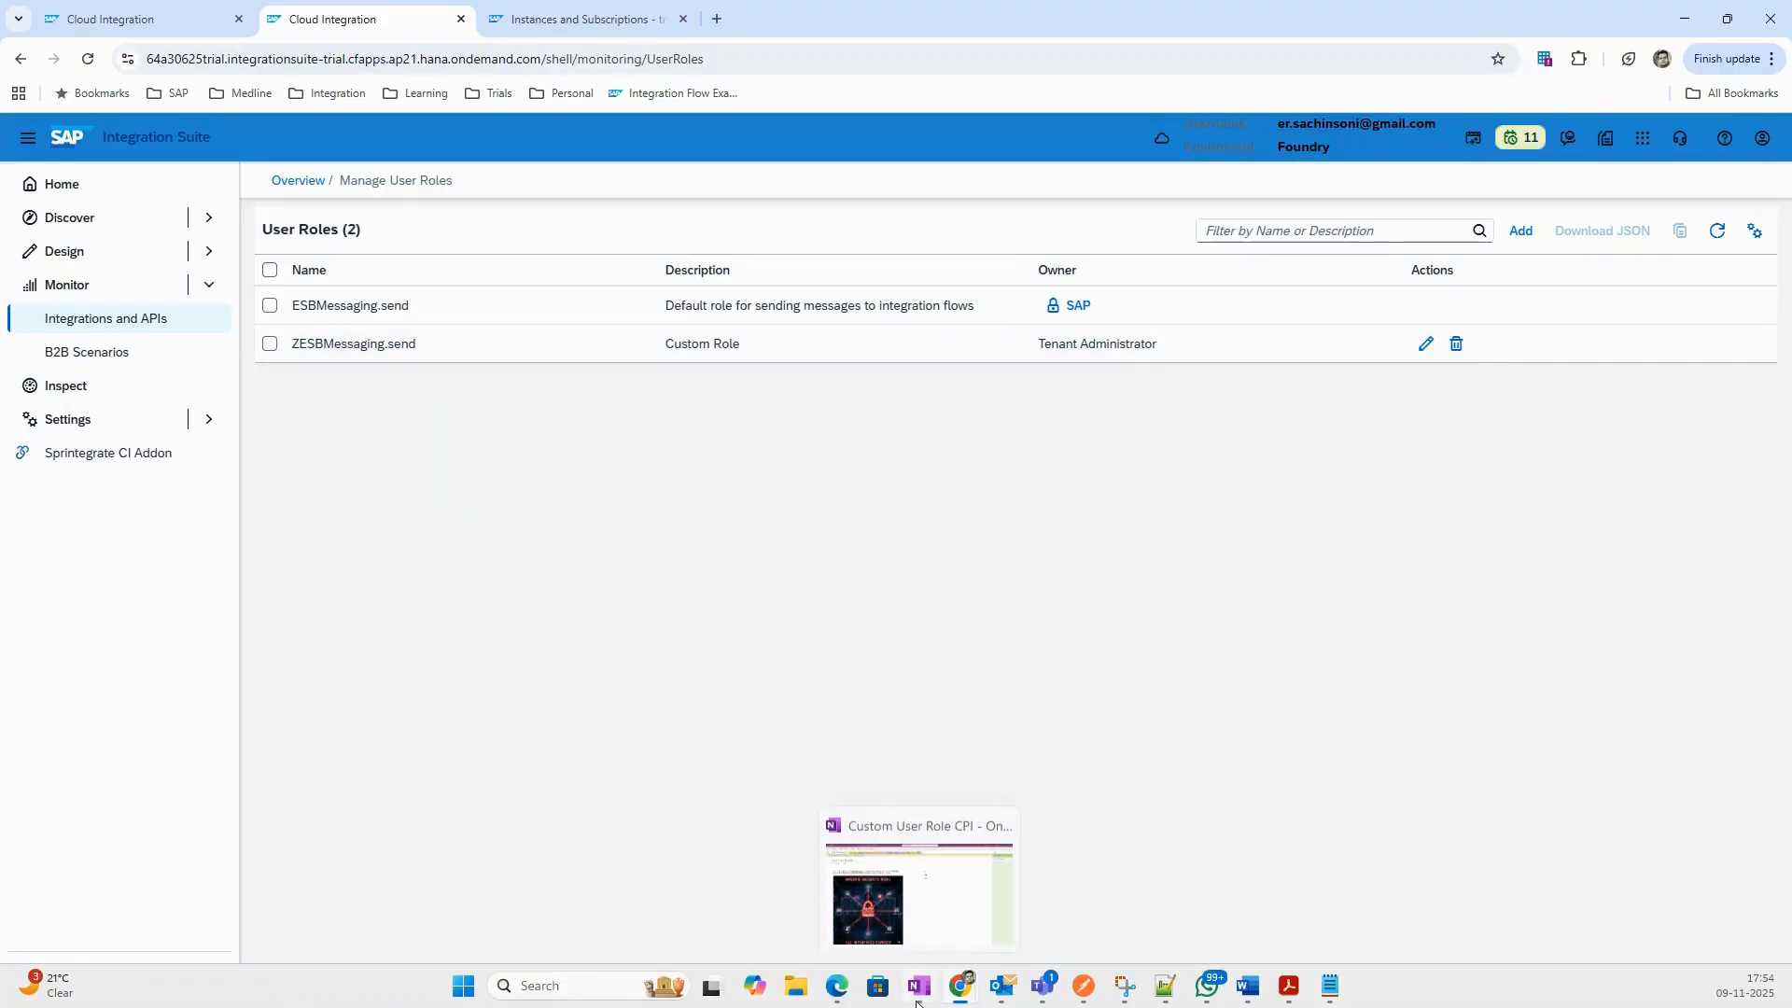
pyautogui.click(930, 887)
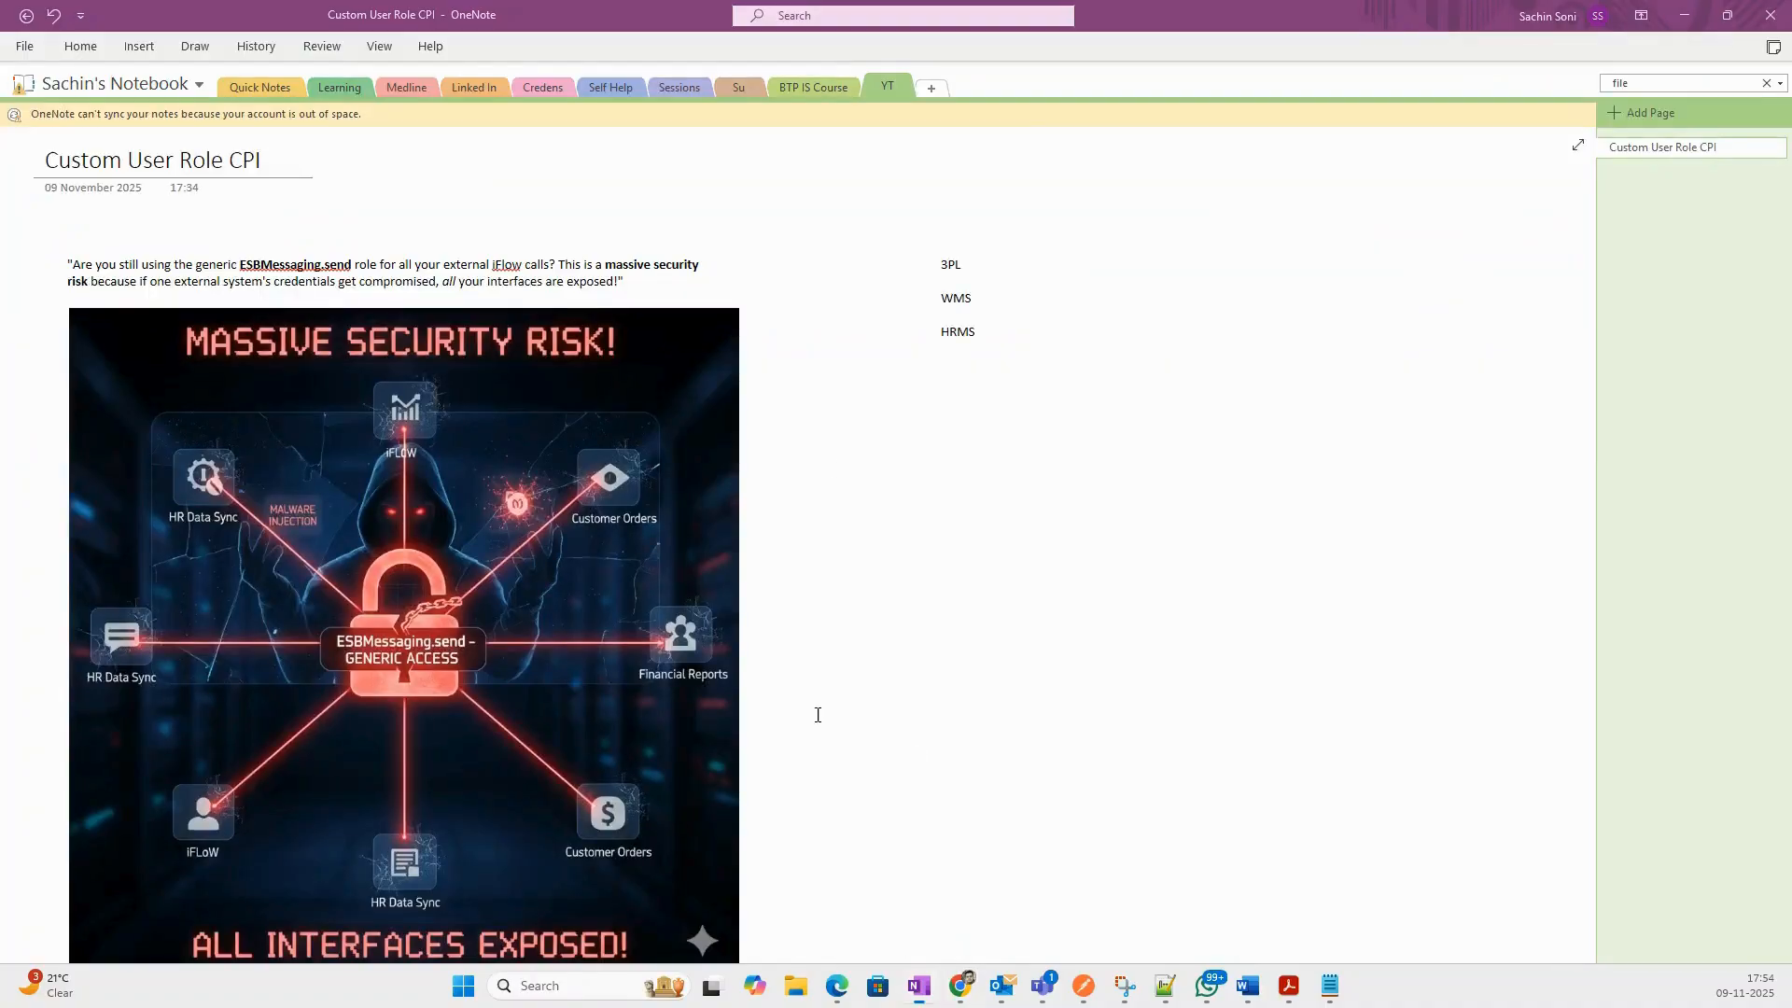
pyautogui.click(917, 443)
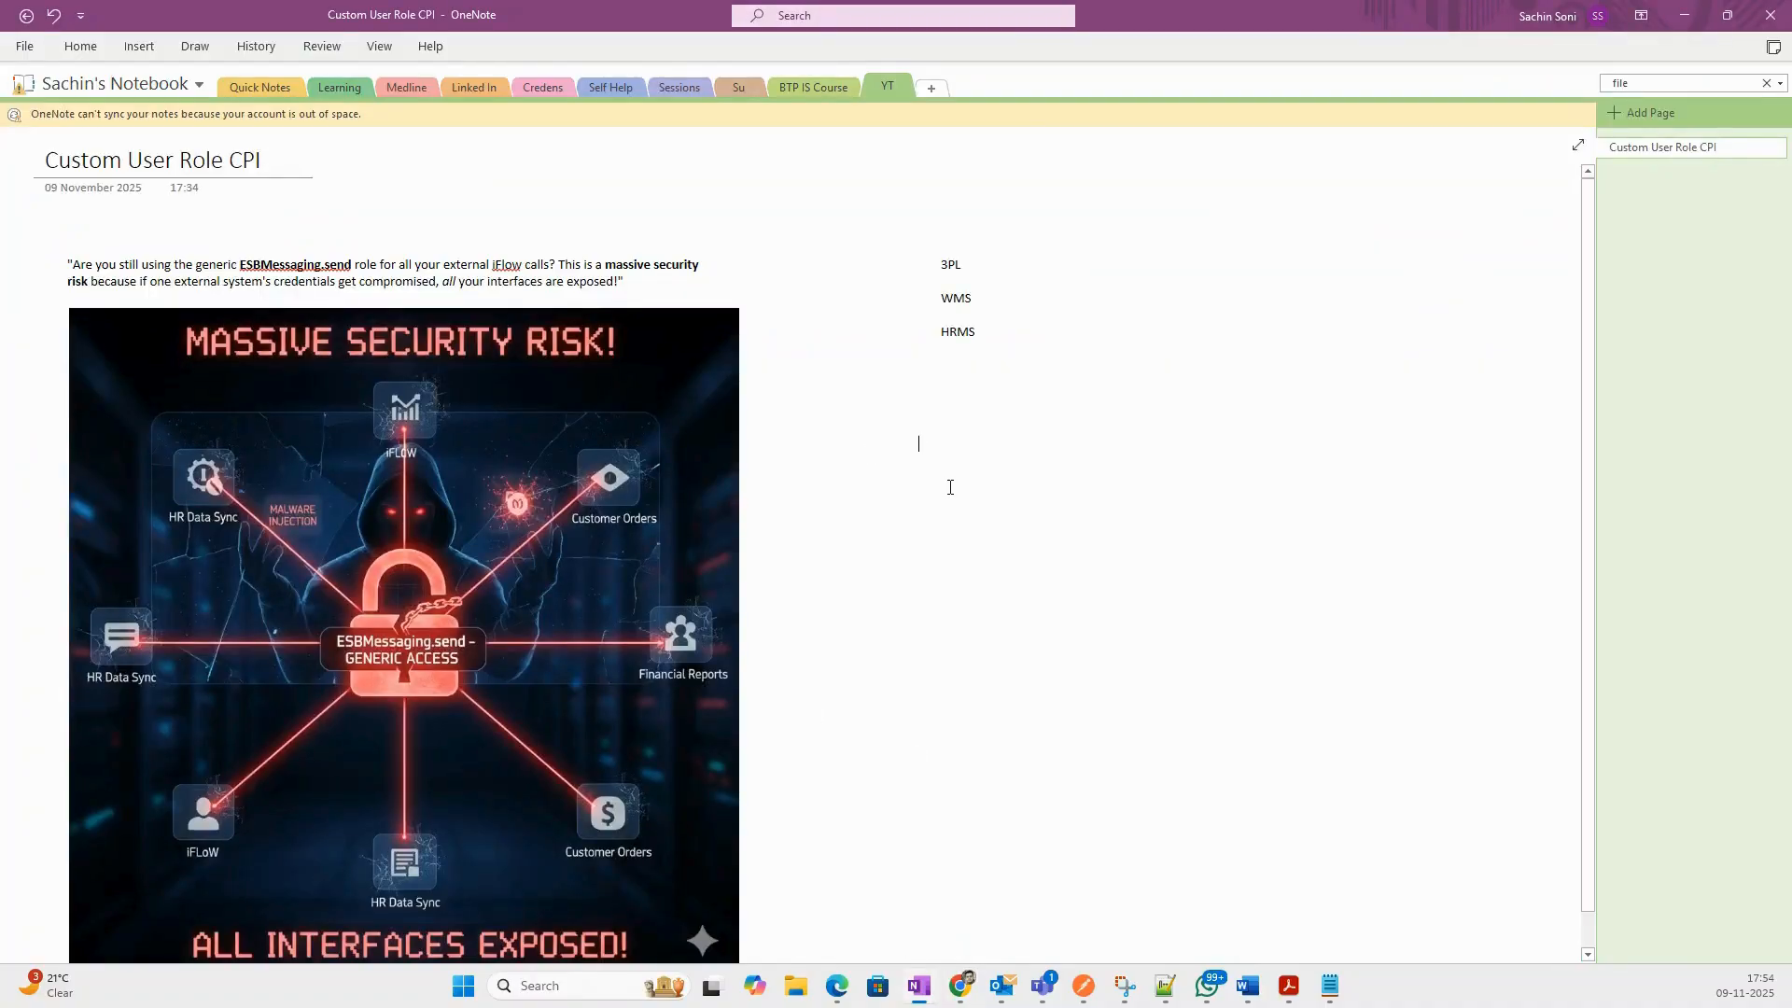
pyautogui.write('Cre')
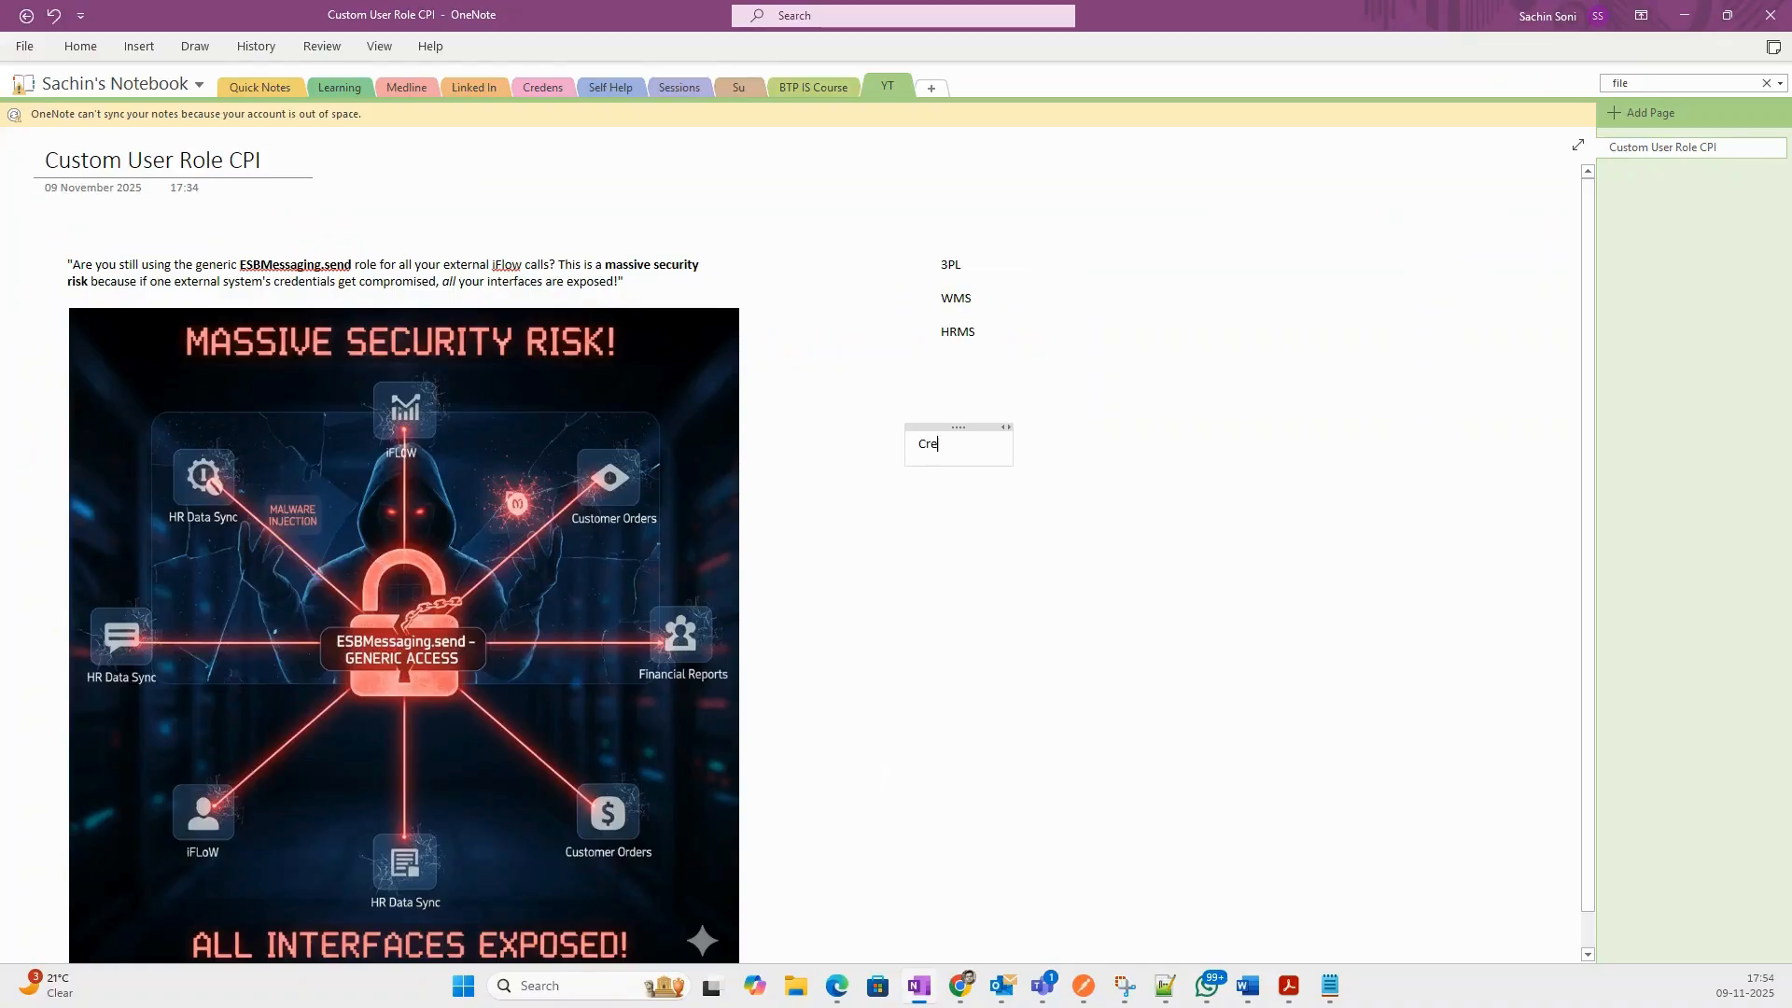
pyautogui.write('ate a Custom role')
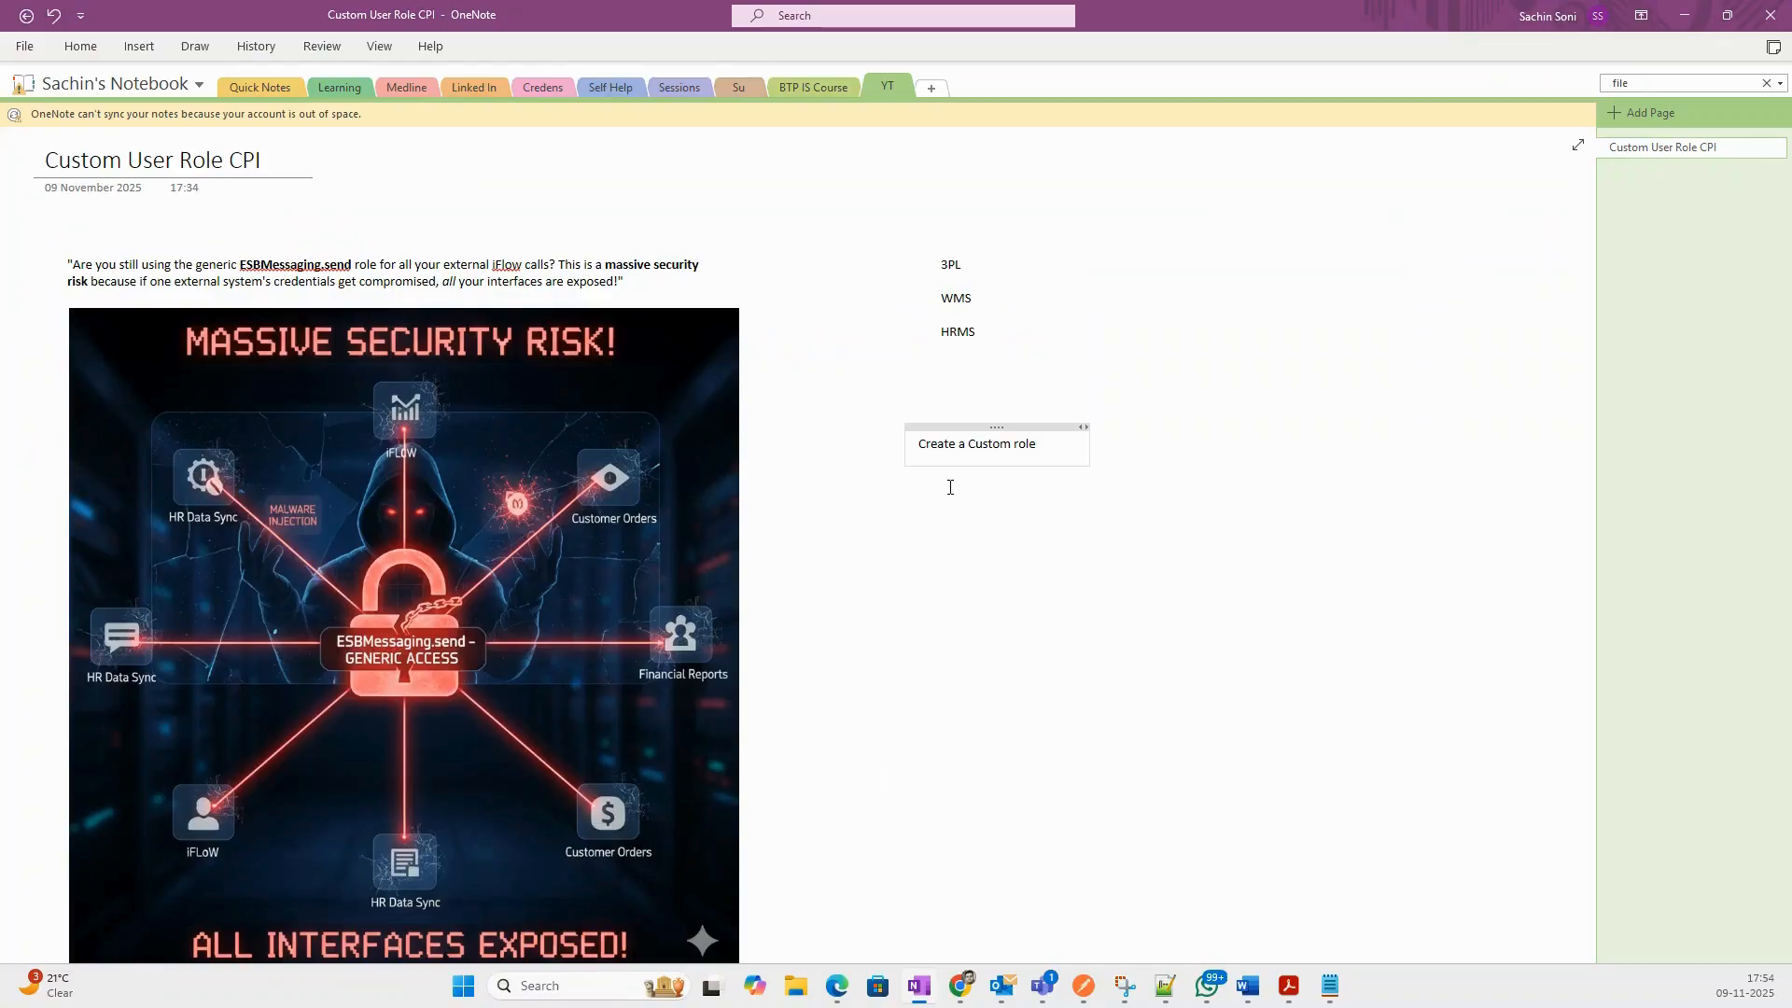
pyautogui.press('Return')
pyautogui.write('Assign it to')
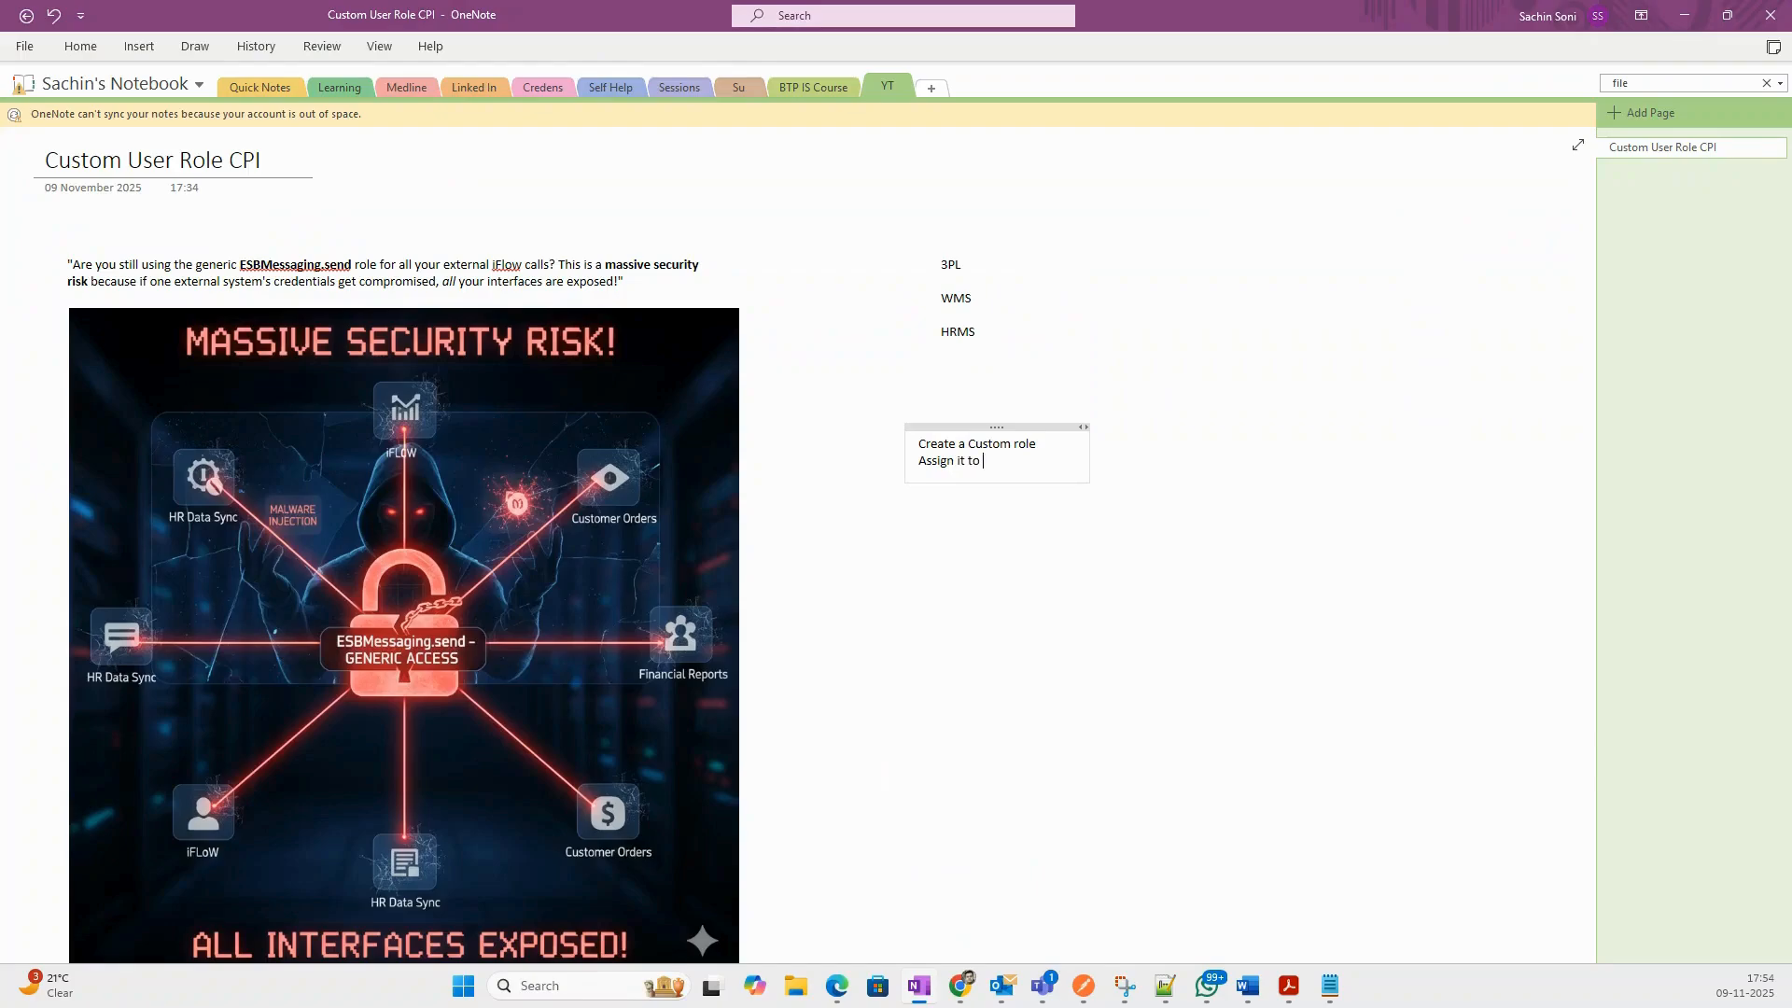
pyautogui.write(' iflow')
pyautogui.press('Return')
# Add 'BTP Cockpit -' with sub-steps 'Create a Service Instance and Key', 'Assign the Custom role', then 'Test'.
pyautogui.write('BTP Cockpit -')
pyautogui.press('Return')
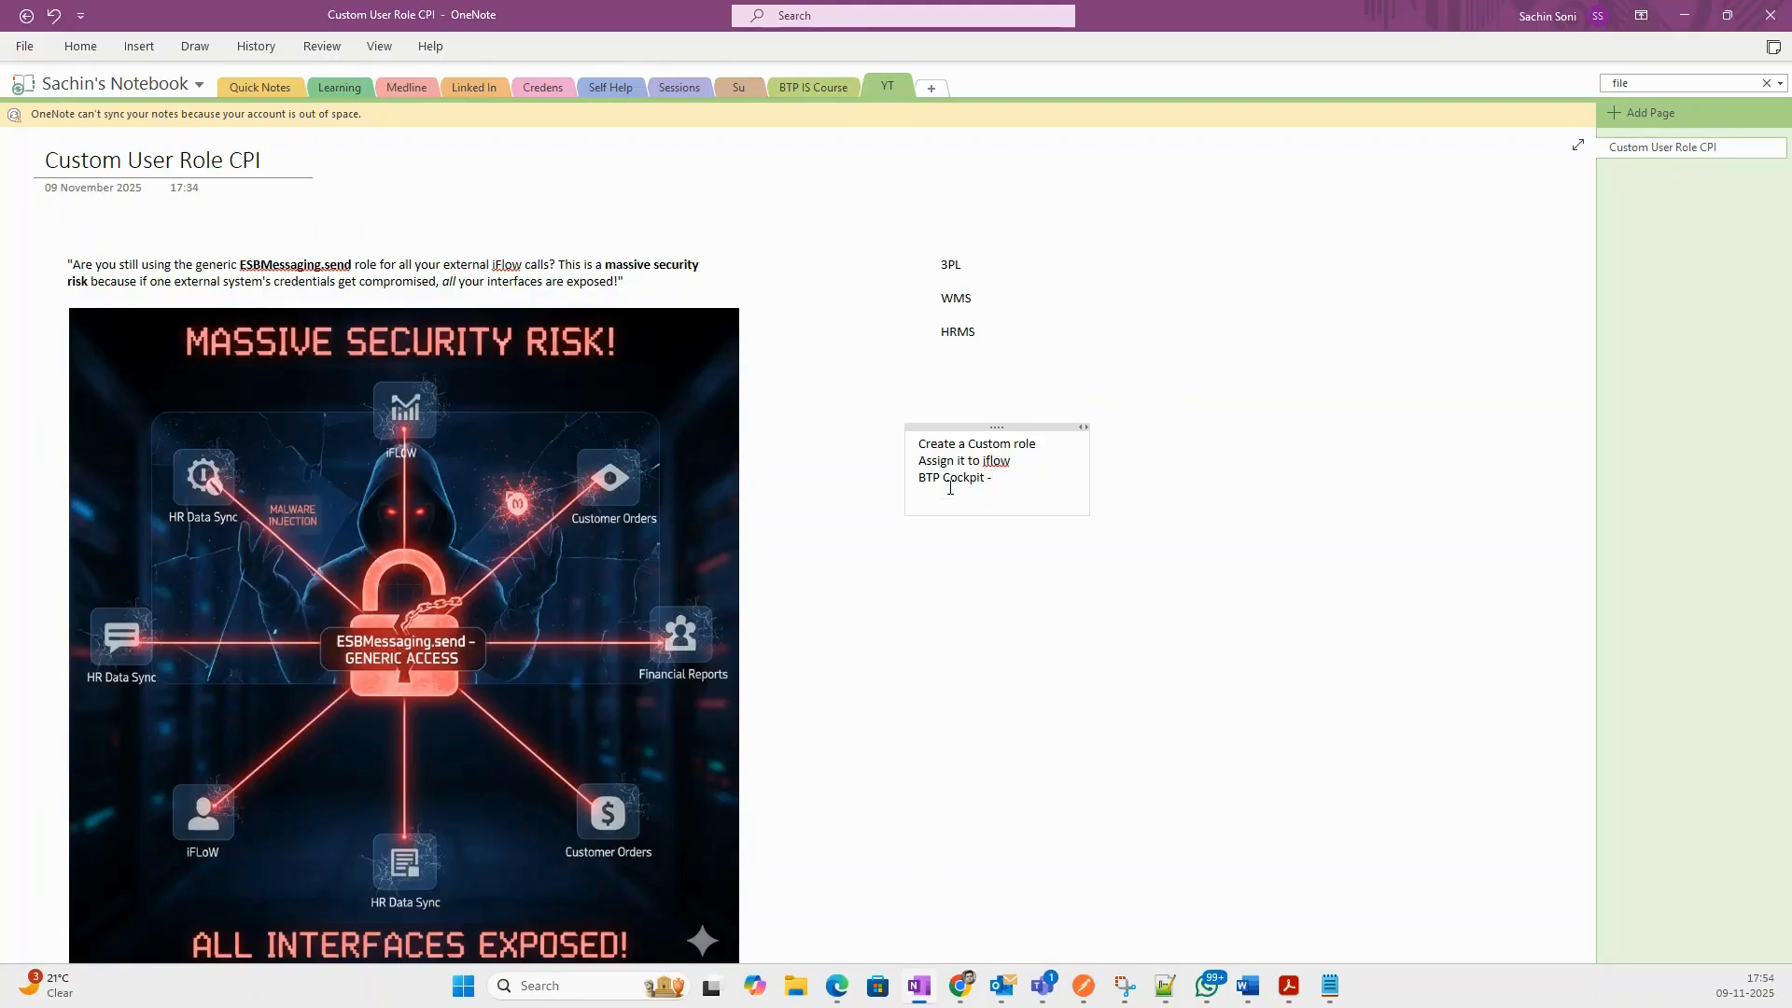
pyautogui.write('Create a A')
pyautogui.press('BackSpace')
pyautogui.write('Service Instance')
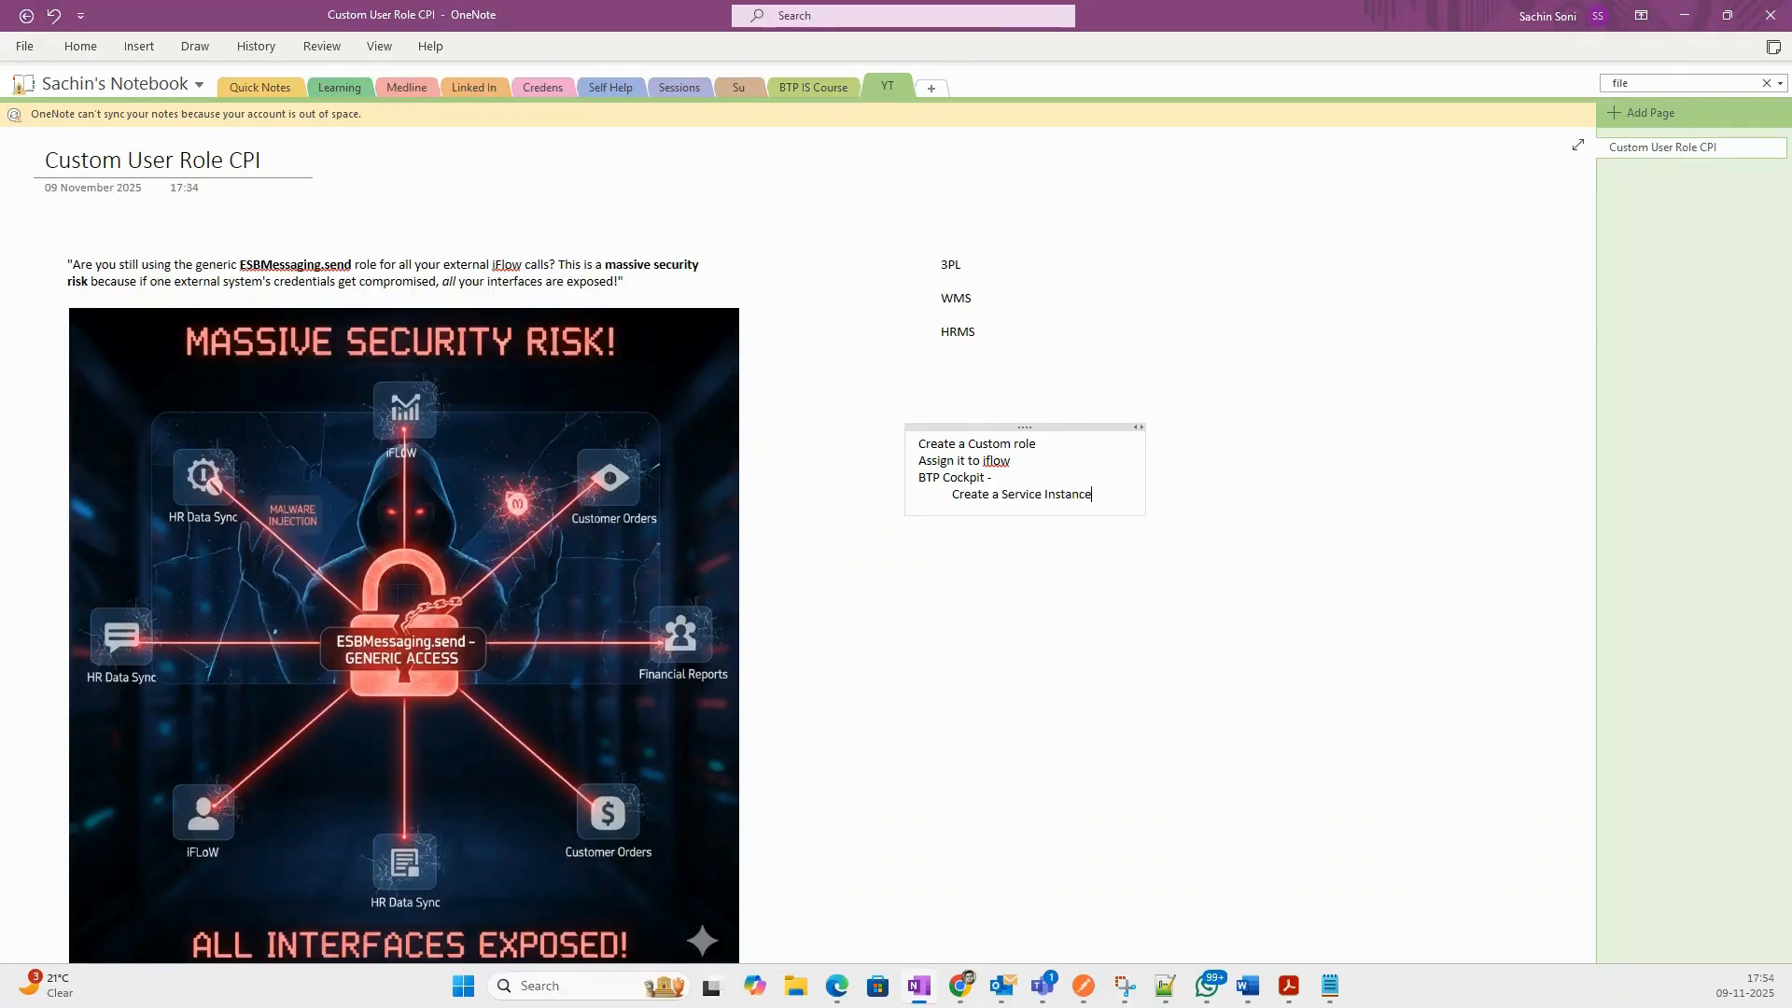
pyautogui.write(' and Key')
pyautogui.press('Return')
pyautogui.write('Ass')
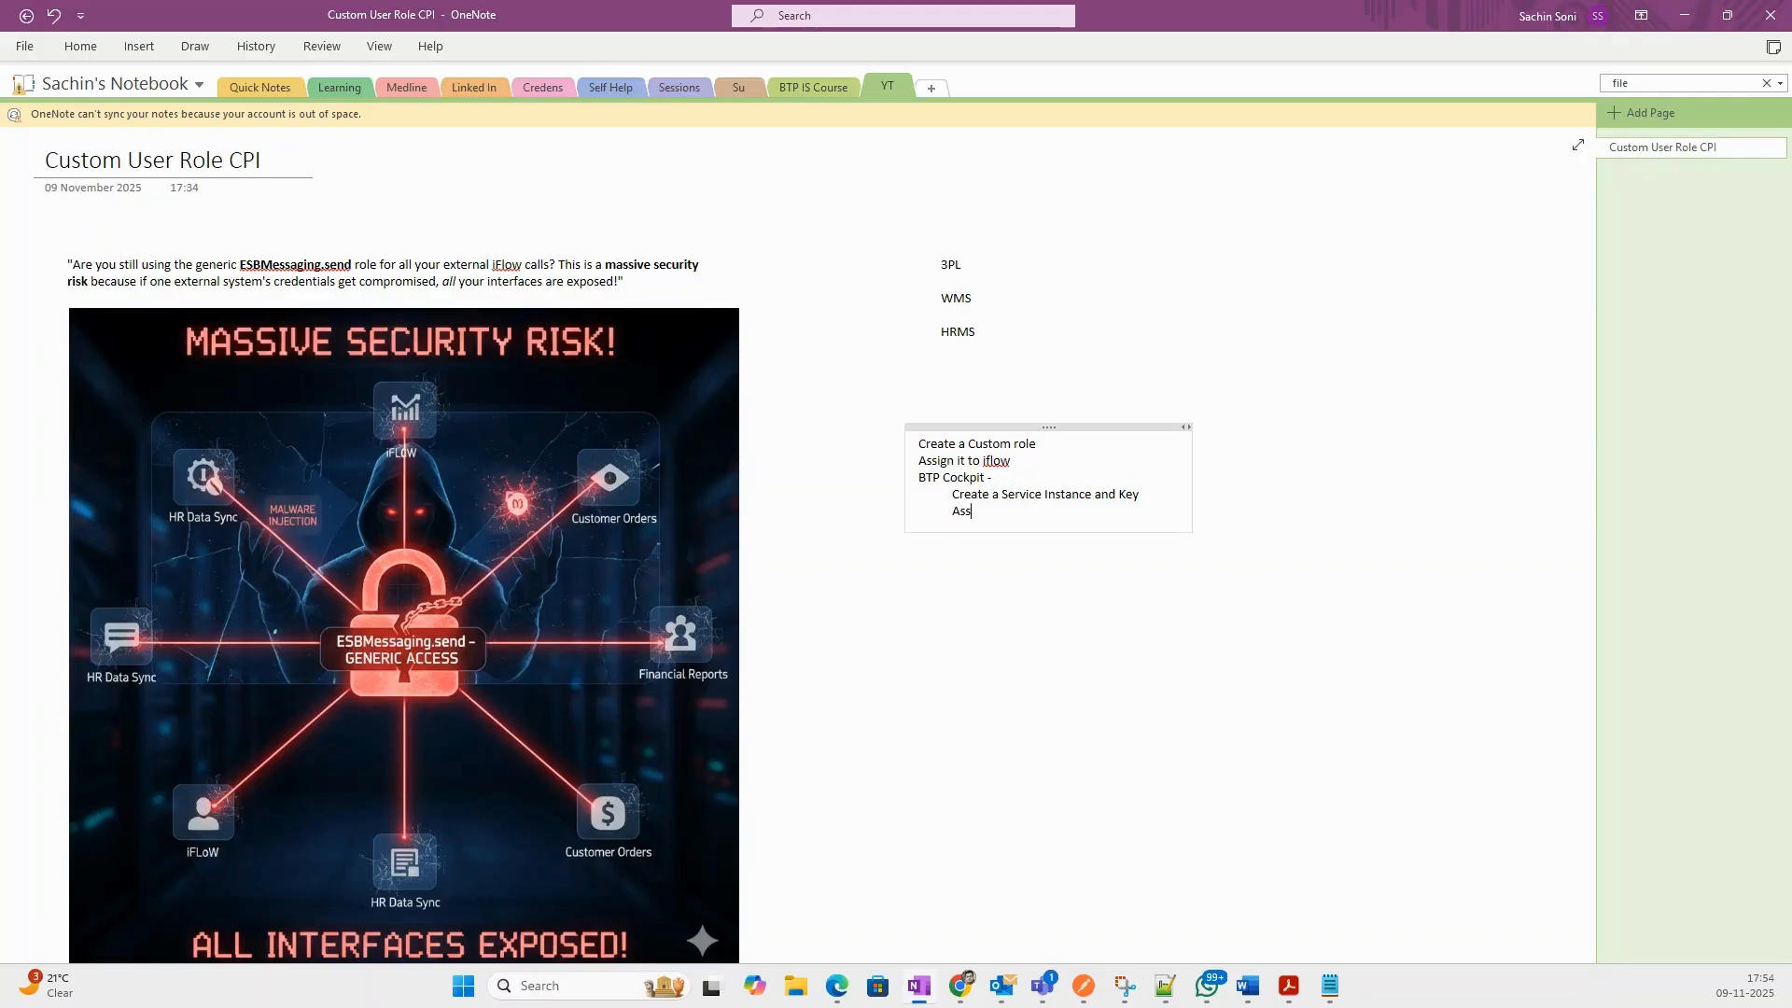
pyautogui.write('ign the Custom role')
pyautogui.press('Return')
pyautogui.press('Return')
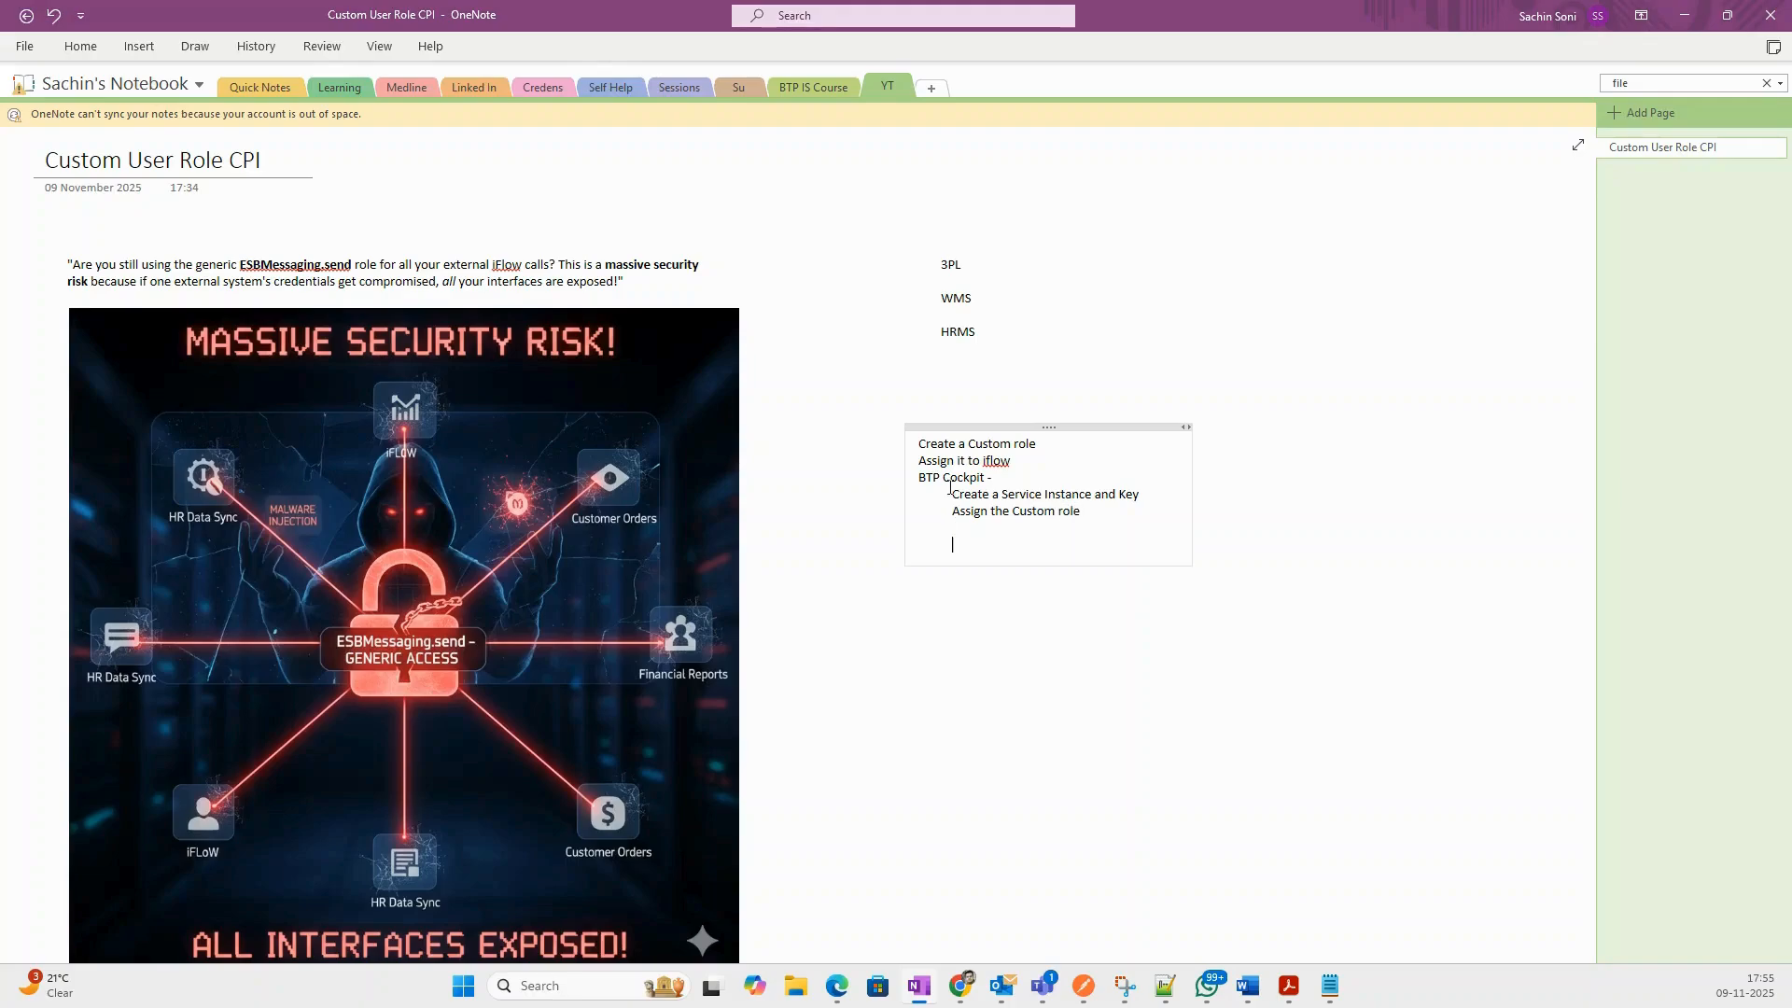
pyautogui.write('Test')
# Number the plan steps 1–4, then return to the browser.
pyautogui.moveTo(1007, 535); pyautogui.dragTo(876, 423)
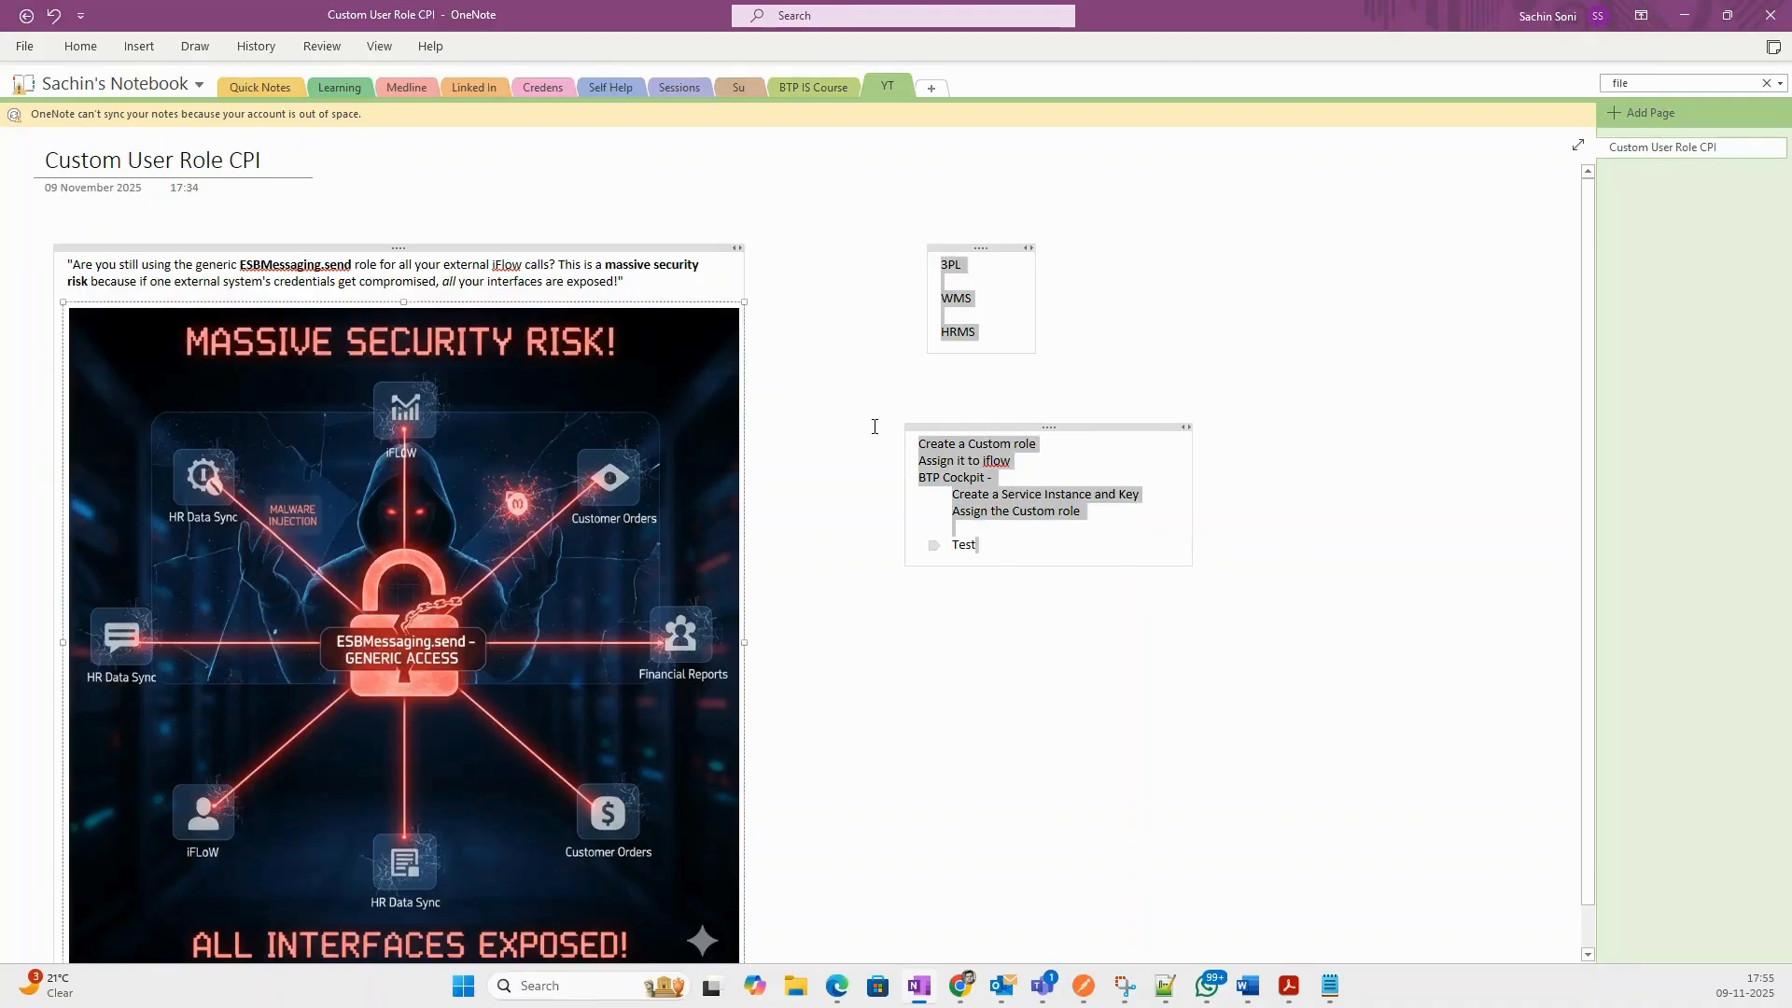
pyautogui.click(1036, 524)
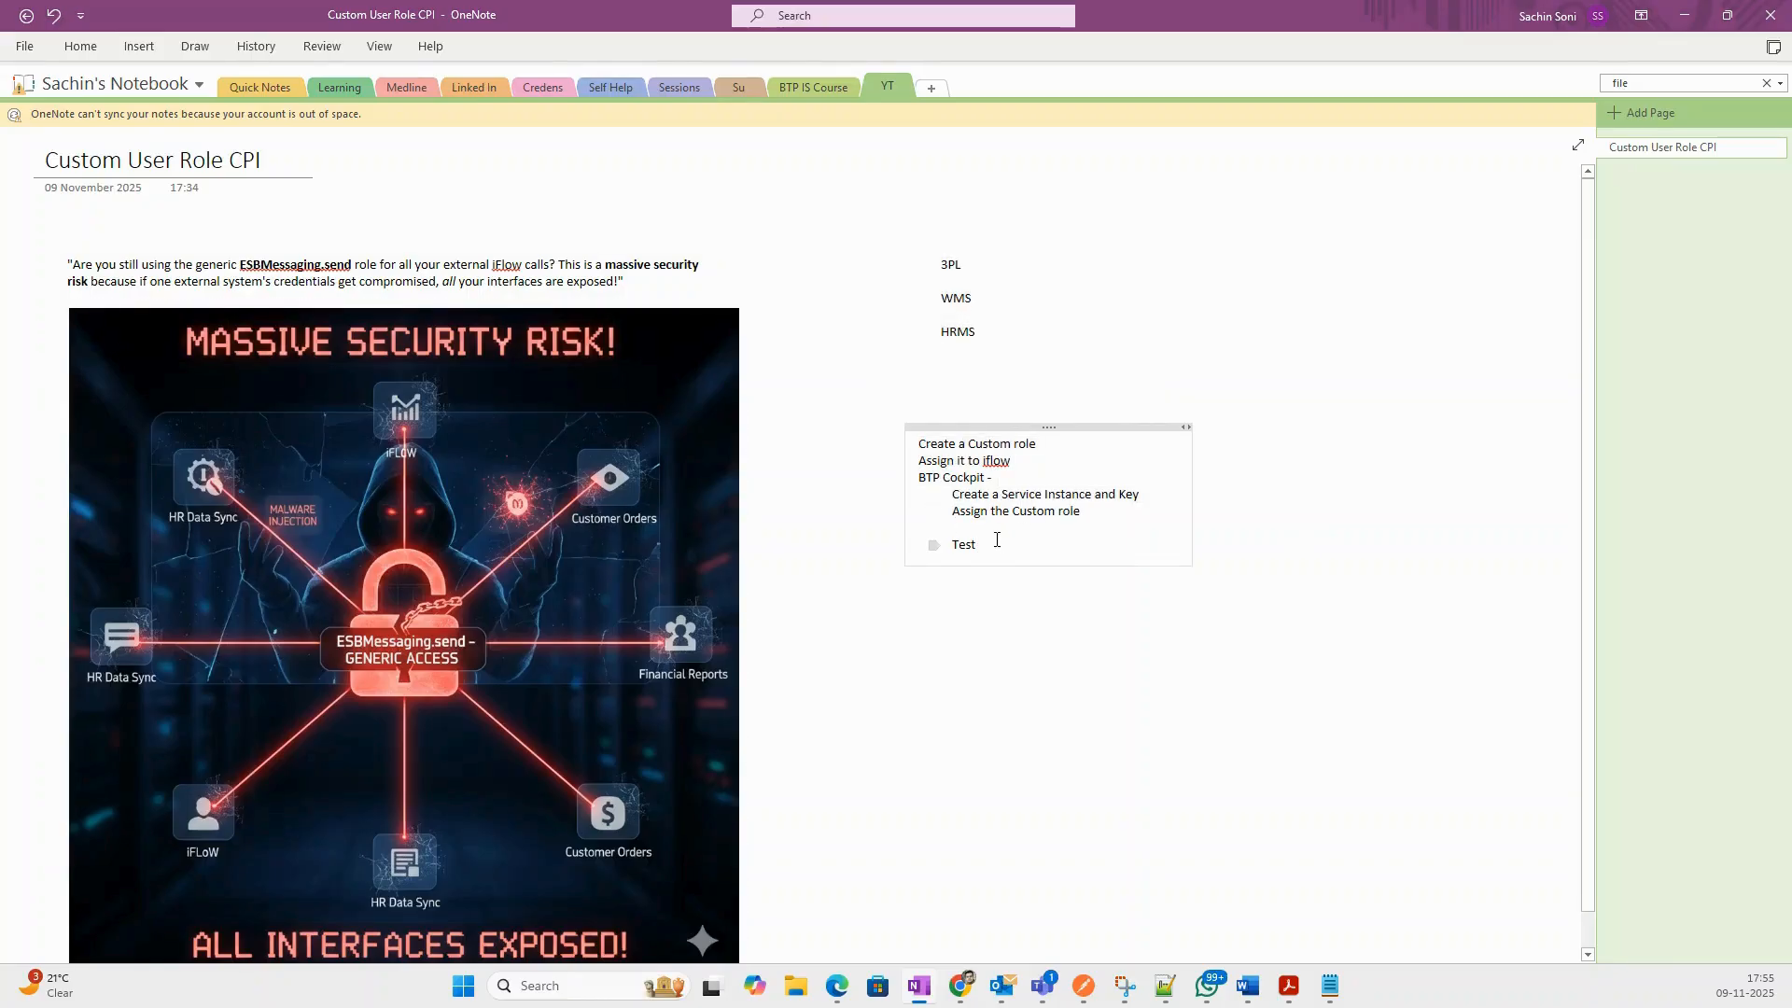
pyautogui.moveTo(997, 478); pyautogui.dragTo(913, 449)
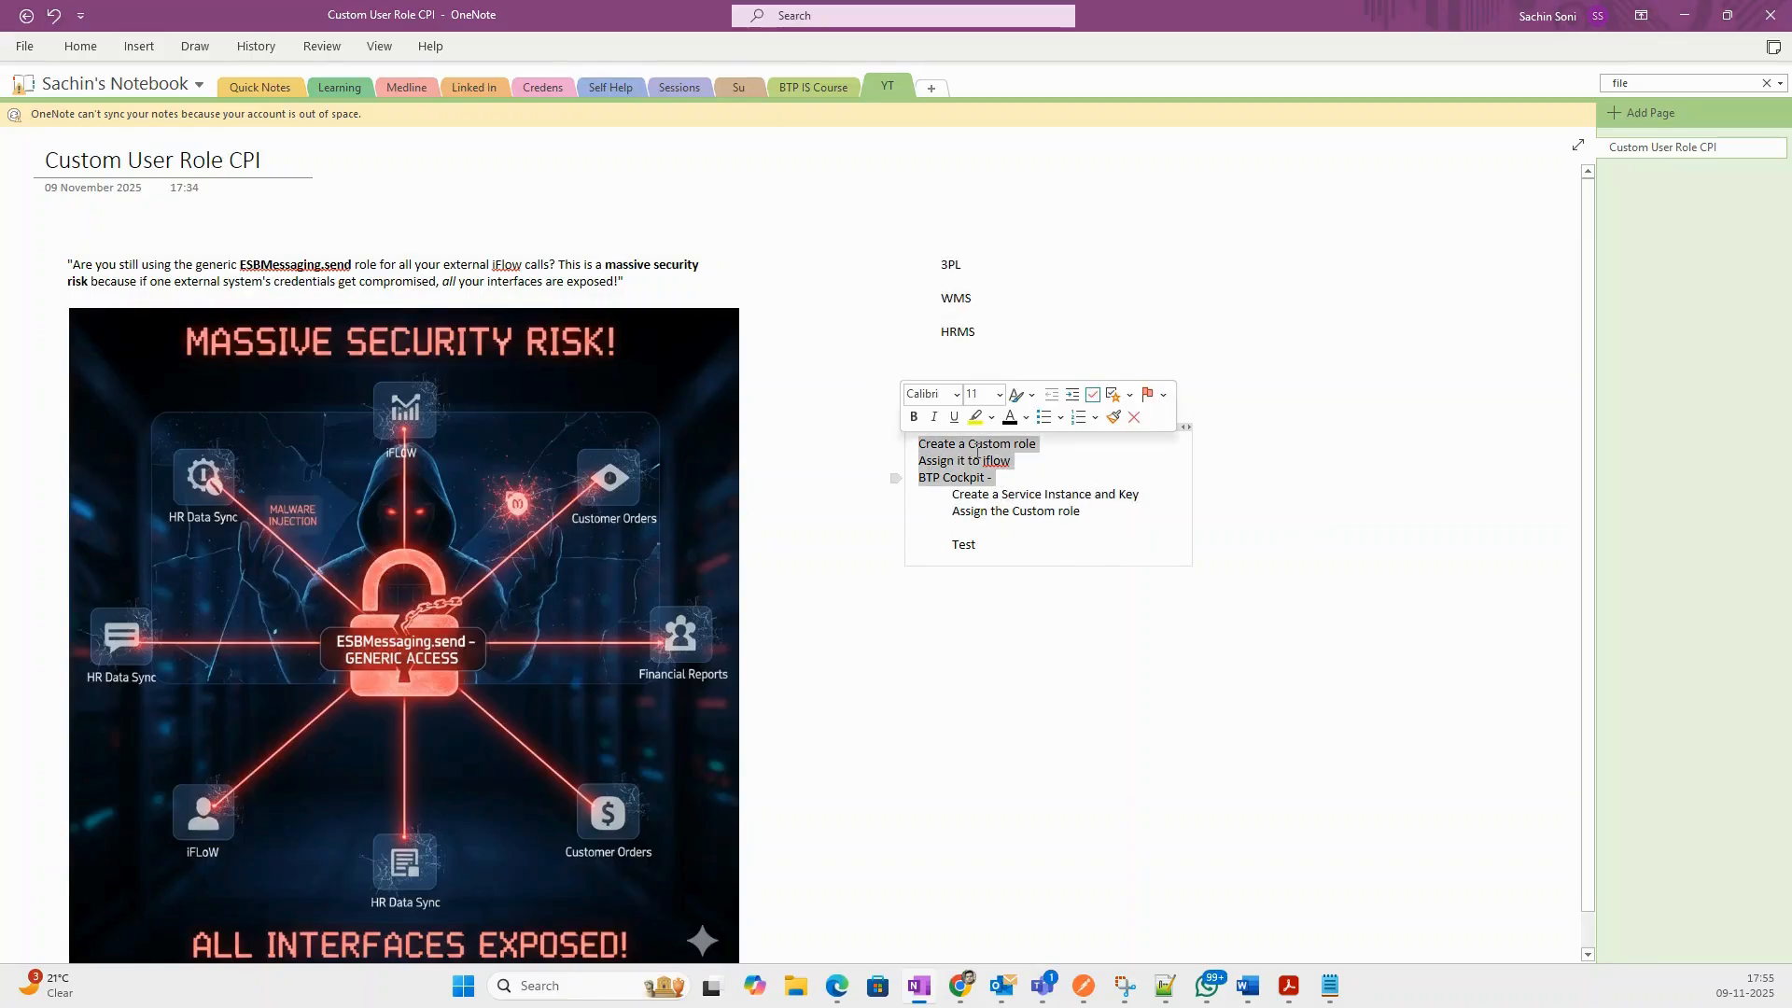
pyautogui.click(1078, 417)
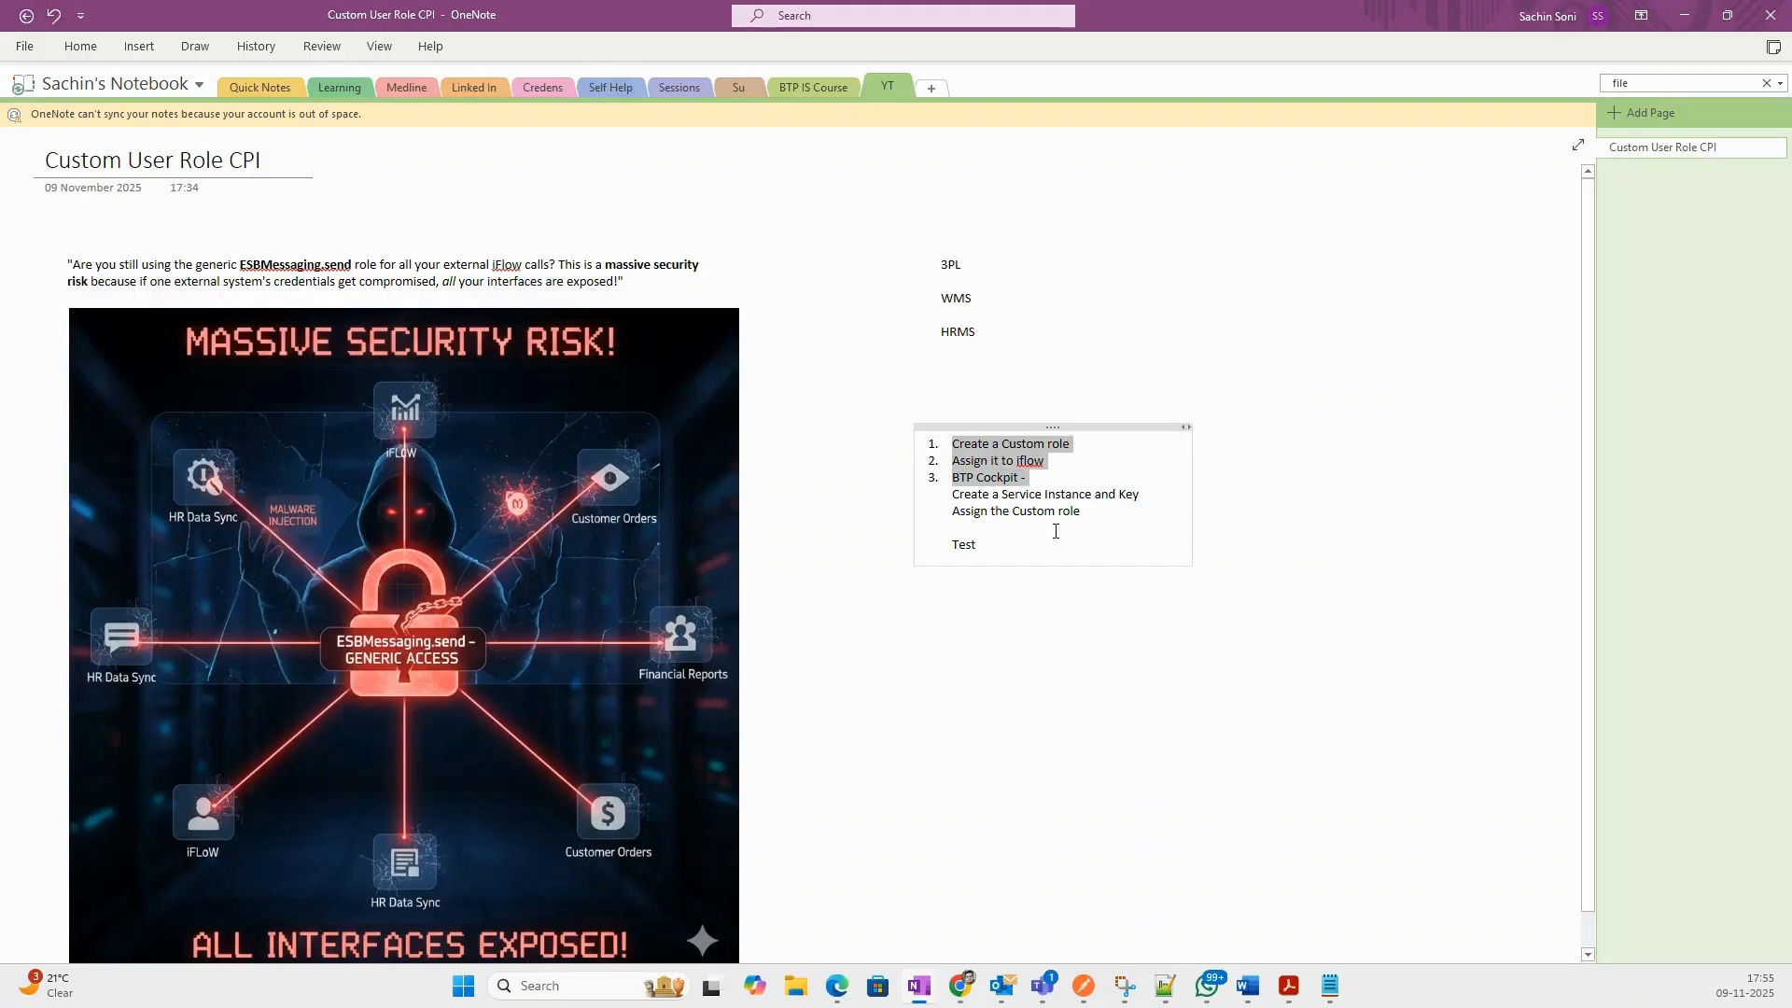
pyautogui.click(950, 550)
pyautogui.rightClick(950, 550)
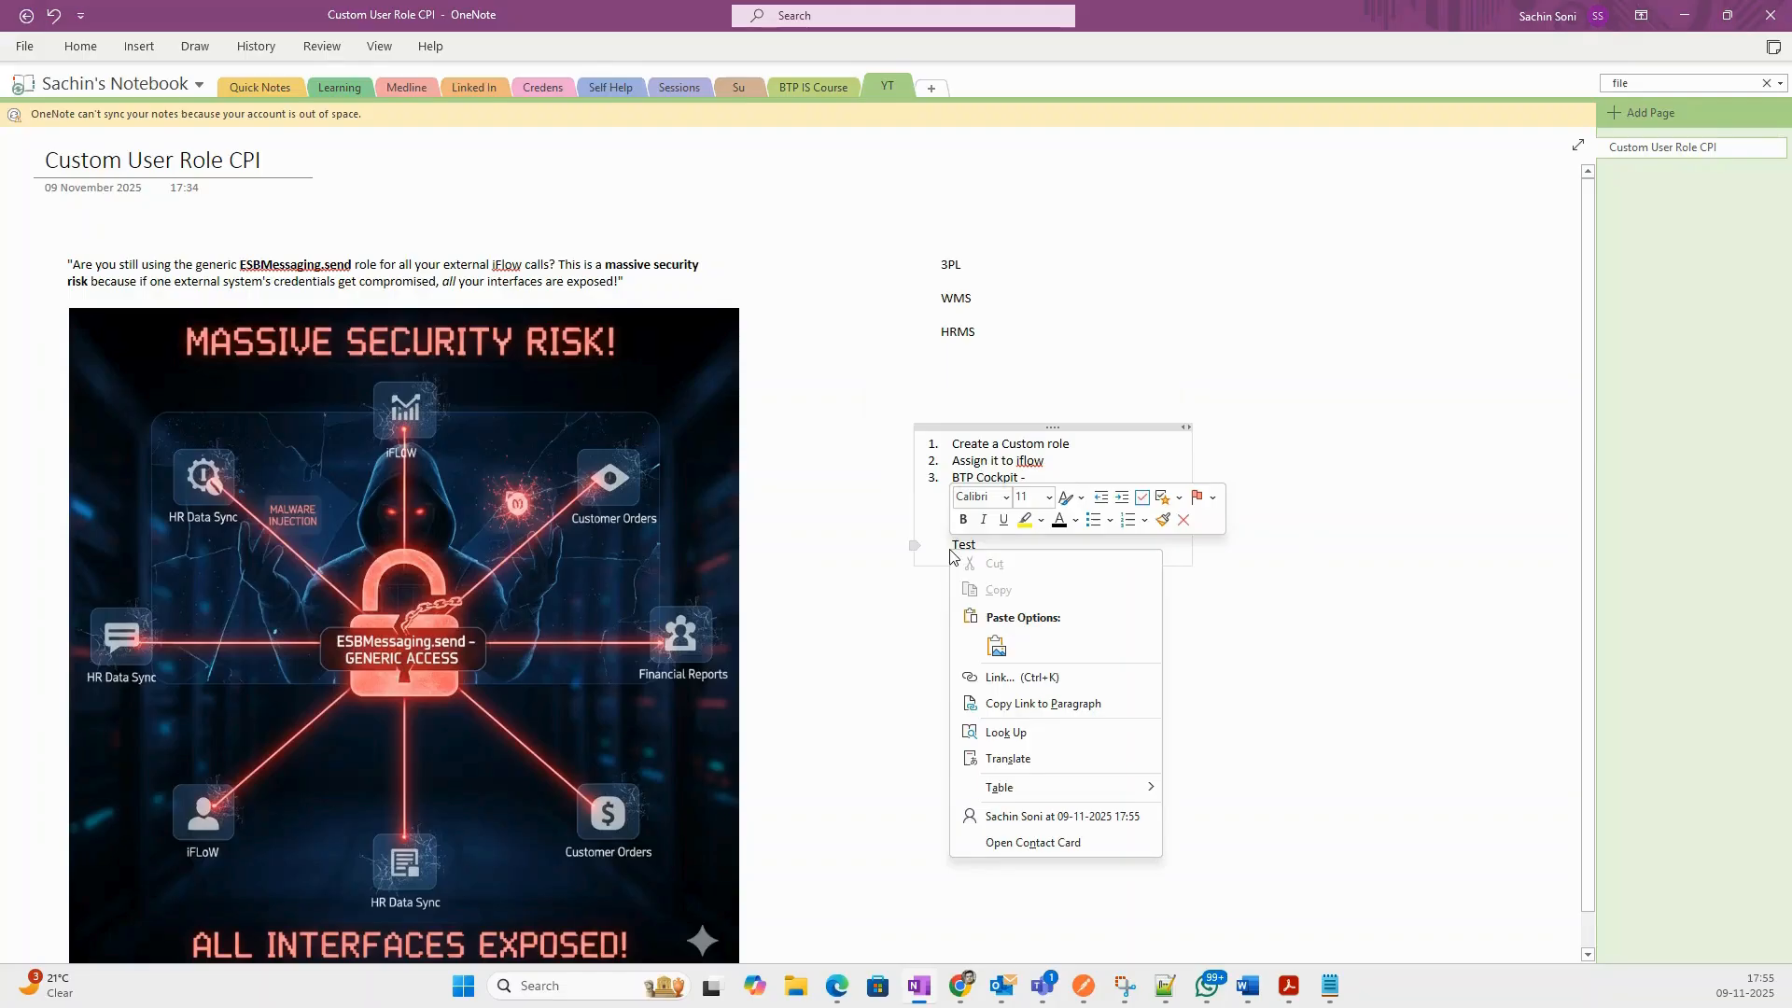
pyautogui.click(1127, 524)
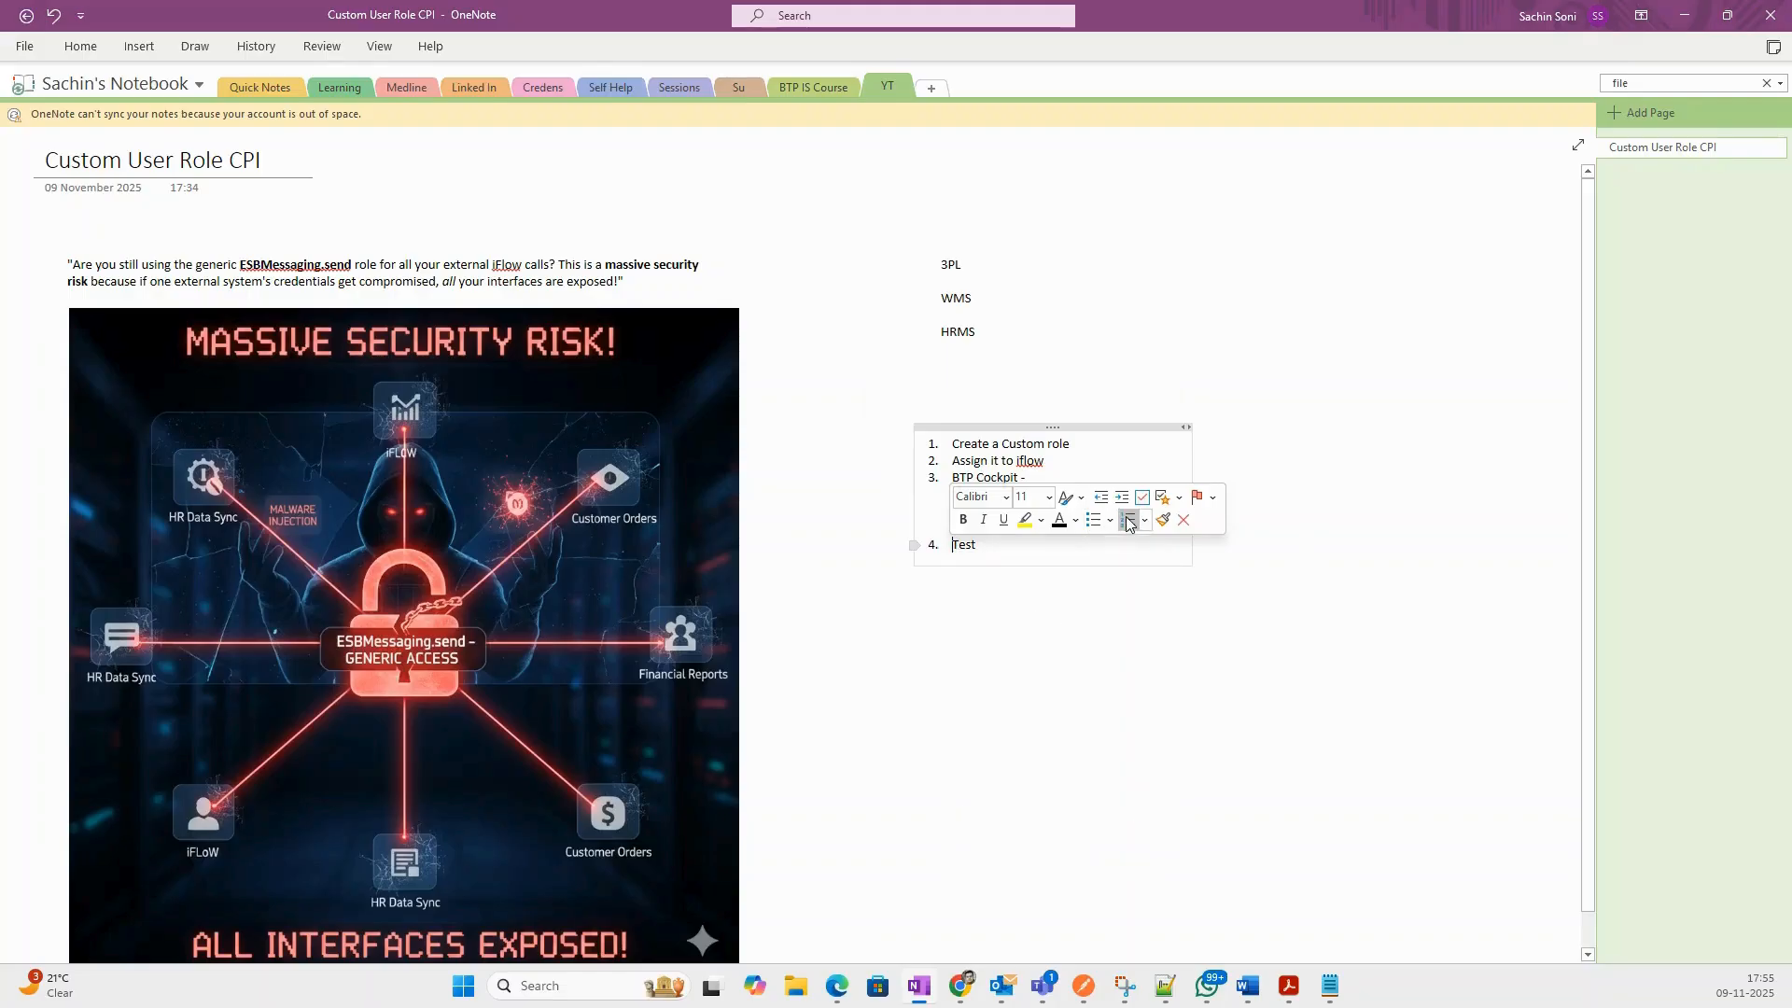
pyautogui.click(1051, 561)
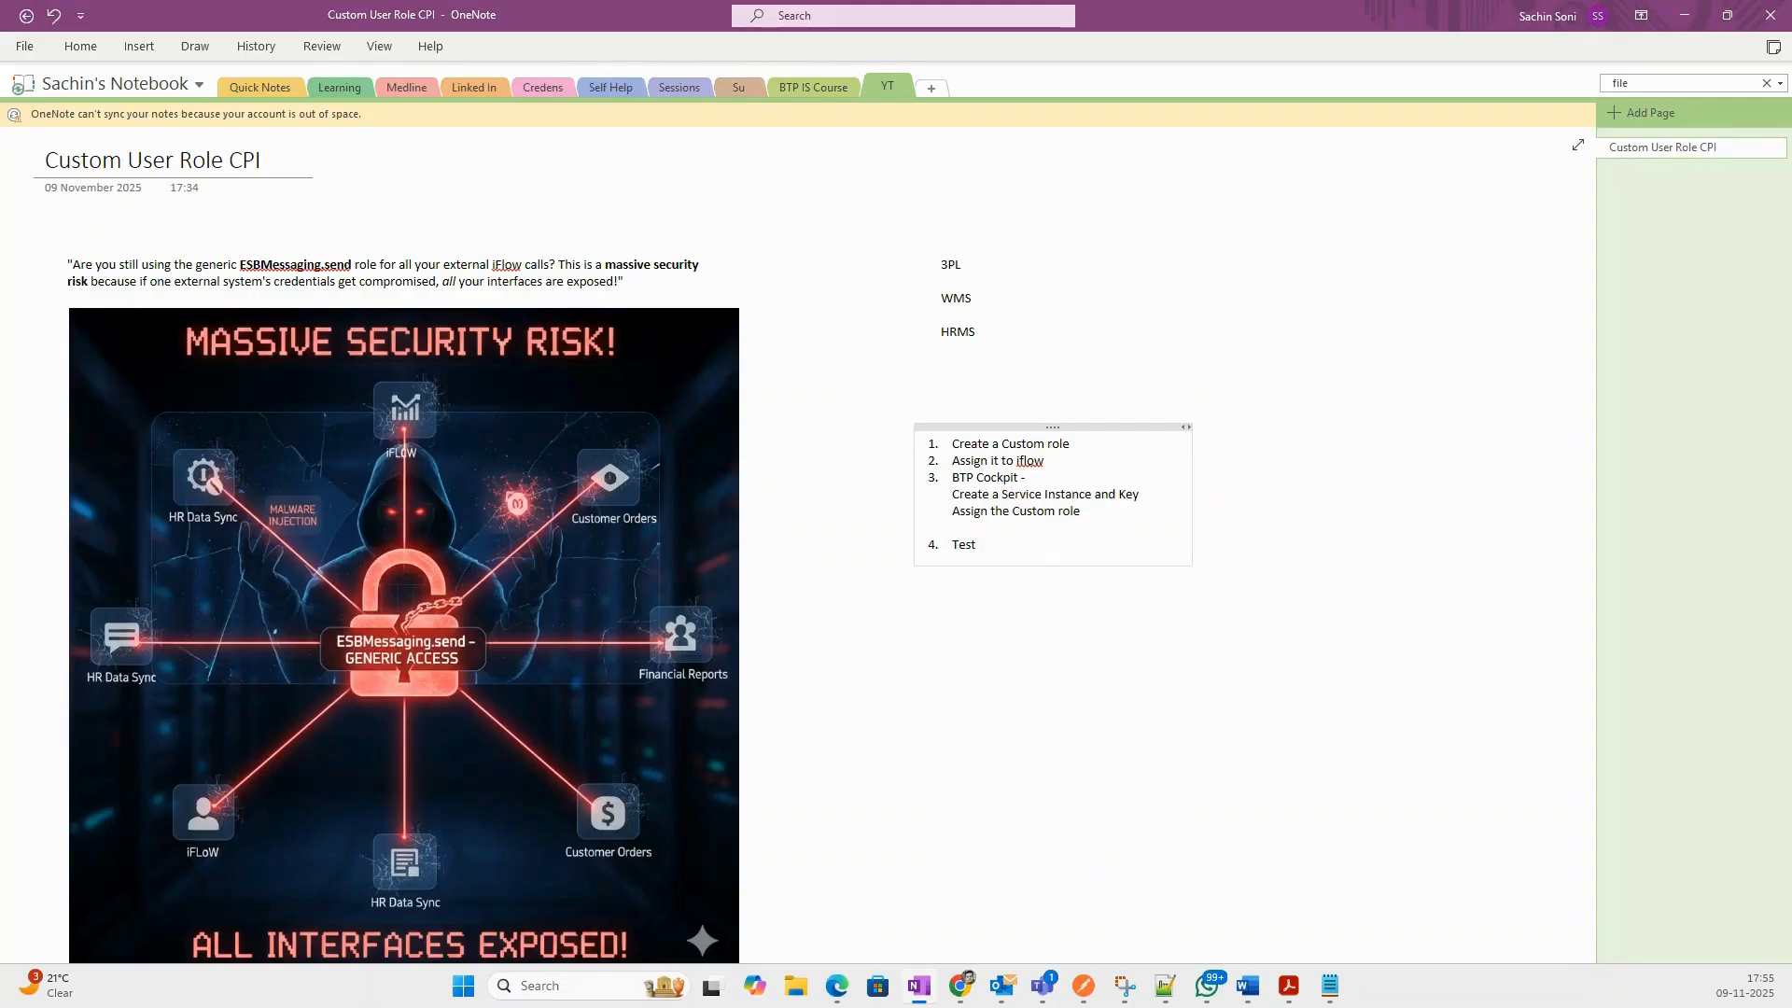
pyautogui.hotkey('alt', 'Tab')
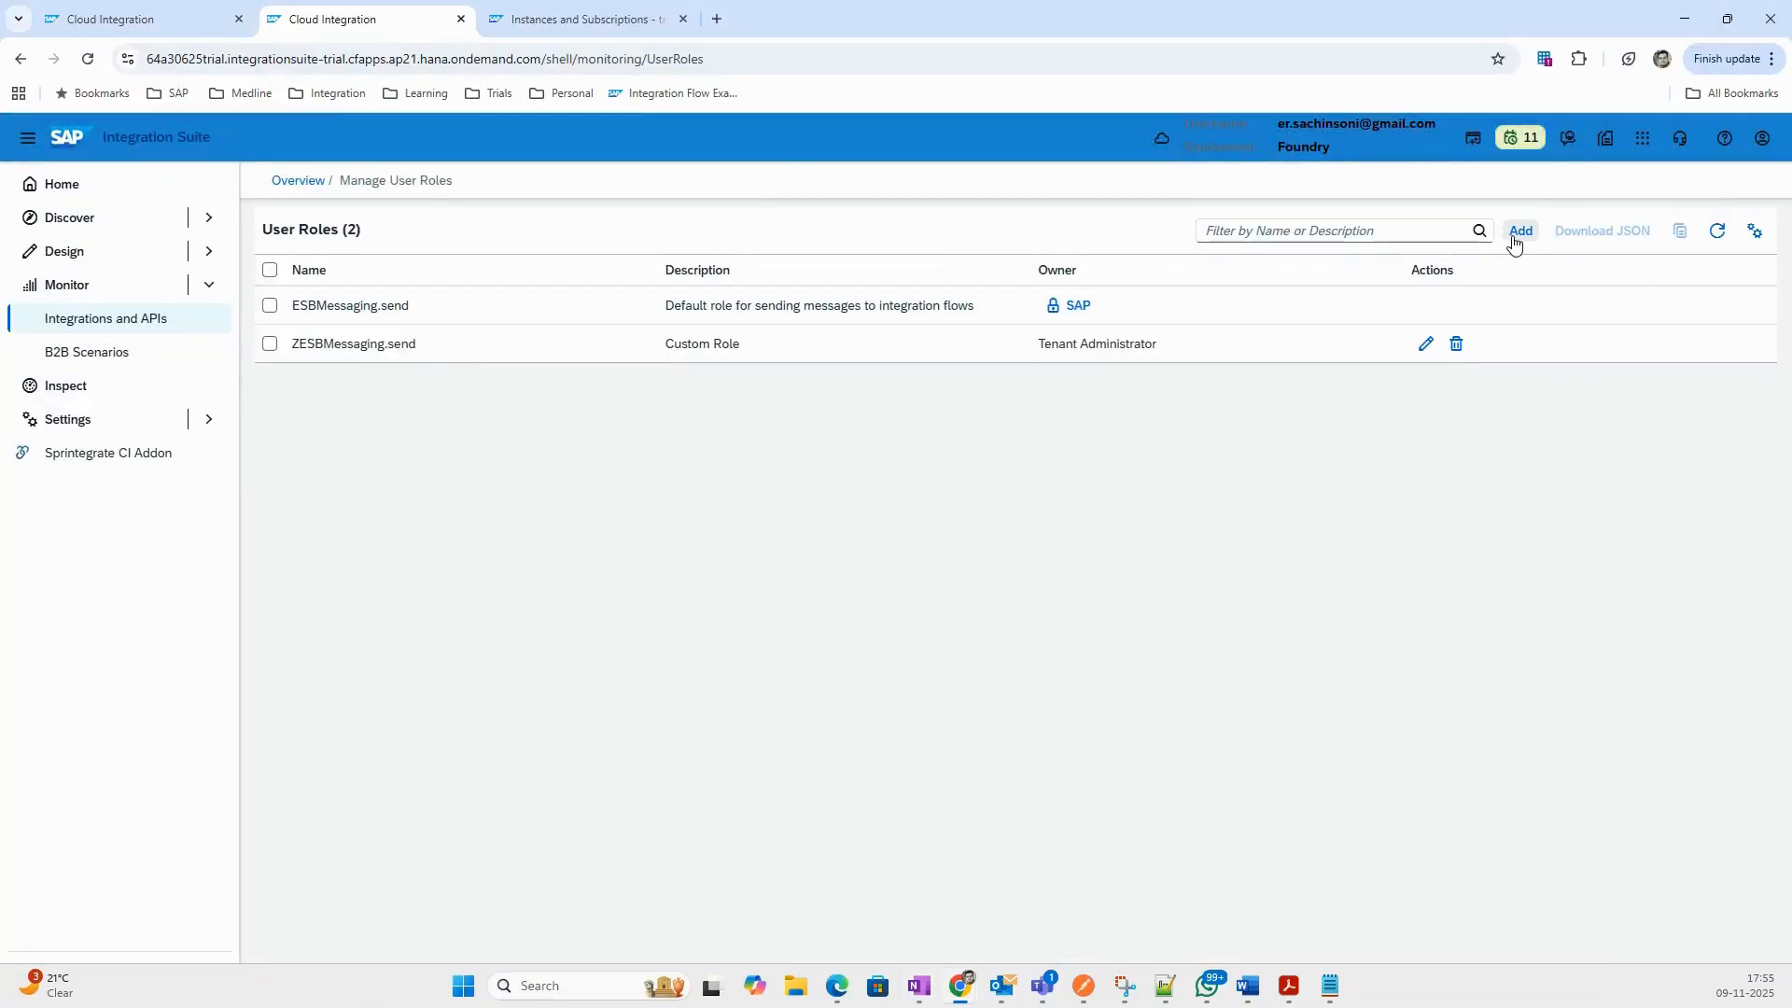
# Add user role ZESBM.send described as 'Custom ESB Role', then go to the Role_Test_ESBMessaging iFlow.
pyautogui.click(1518, 234)
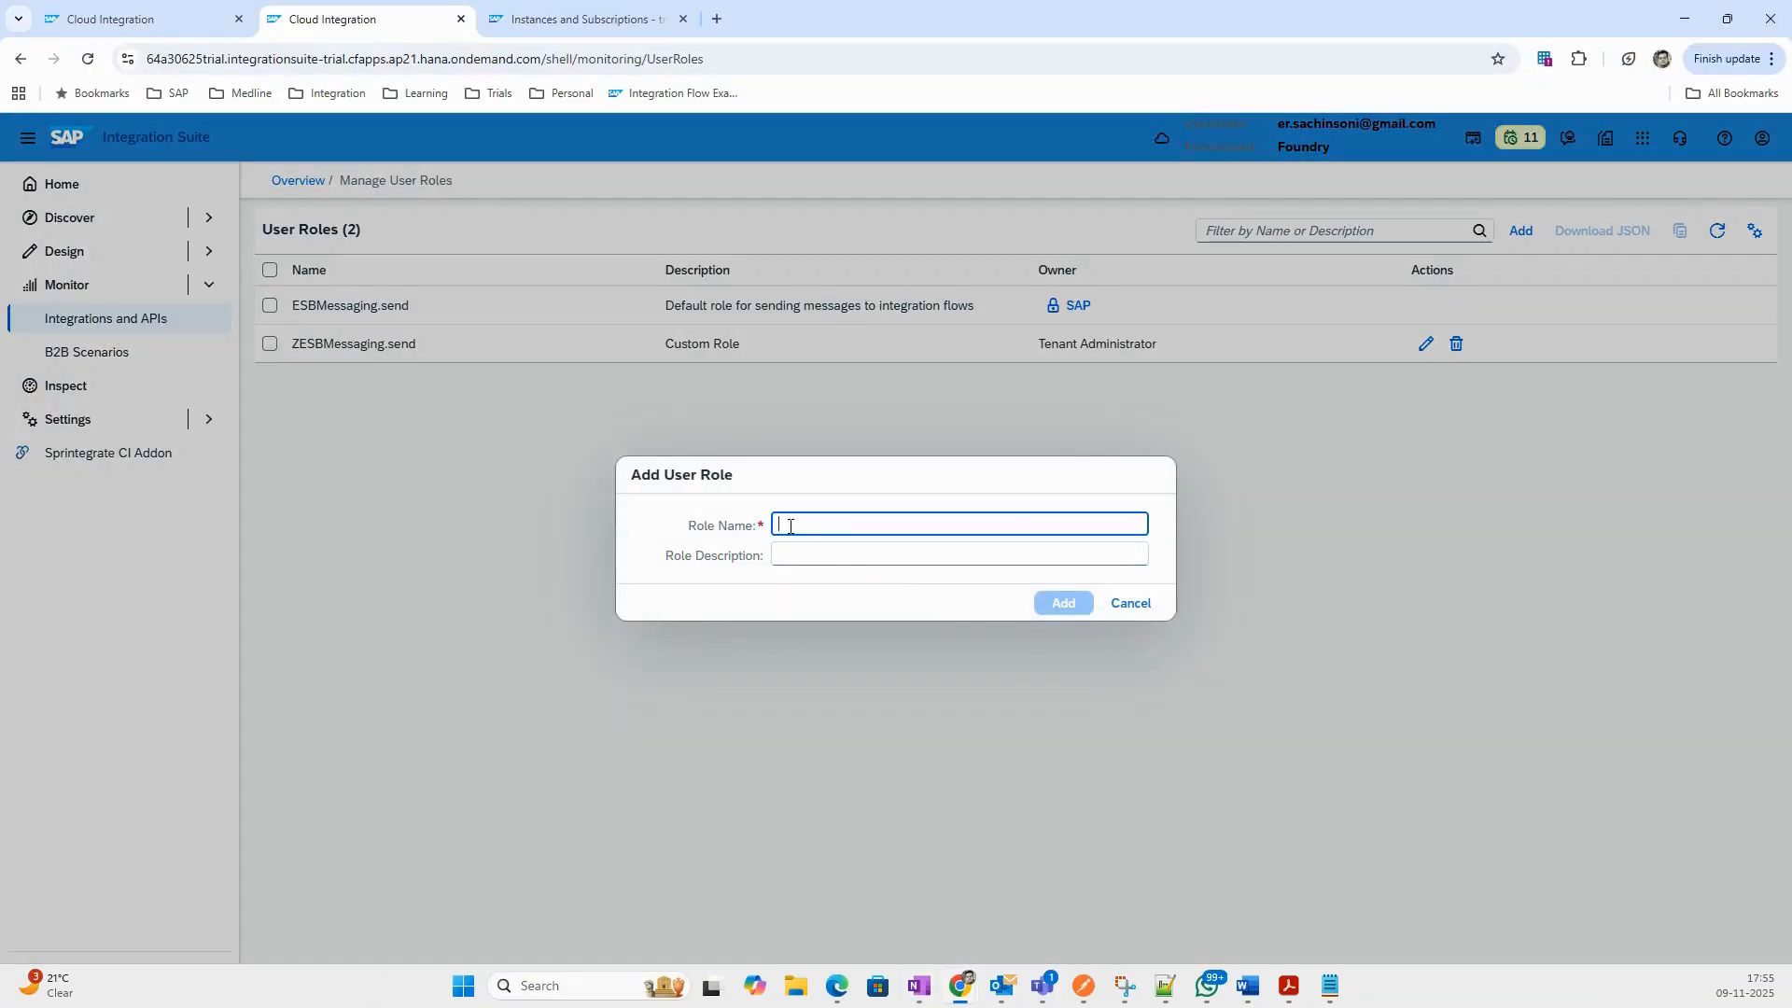
pyautogui.write('ZESB')
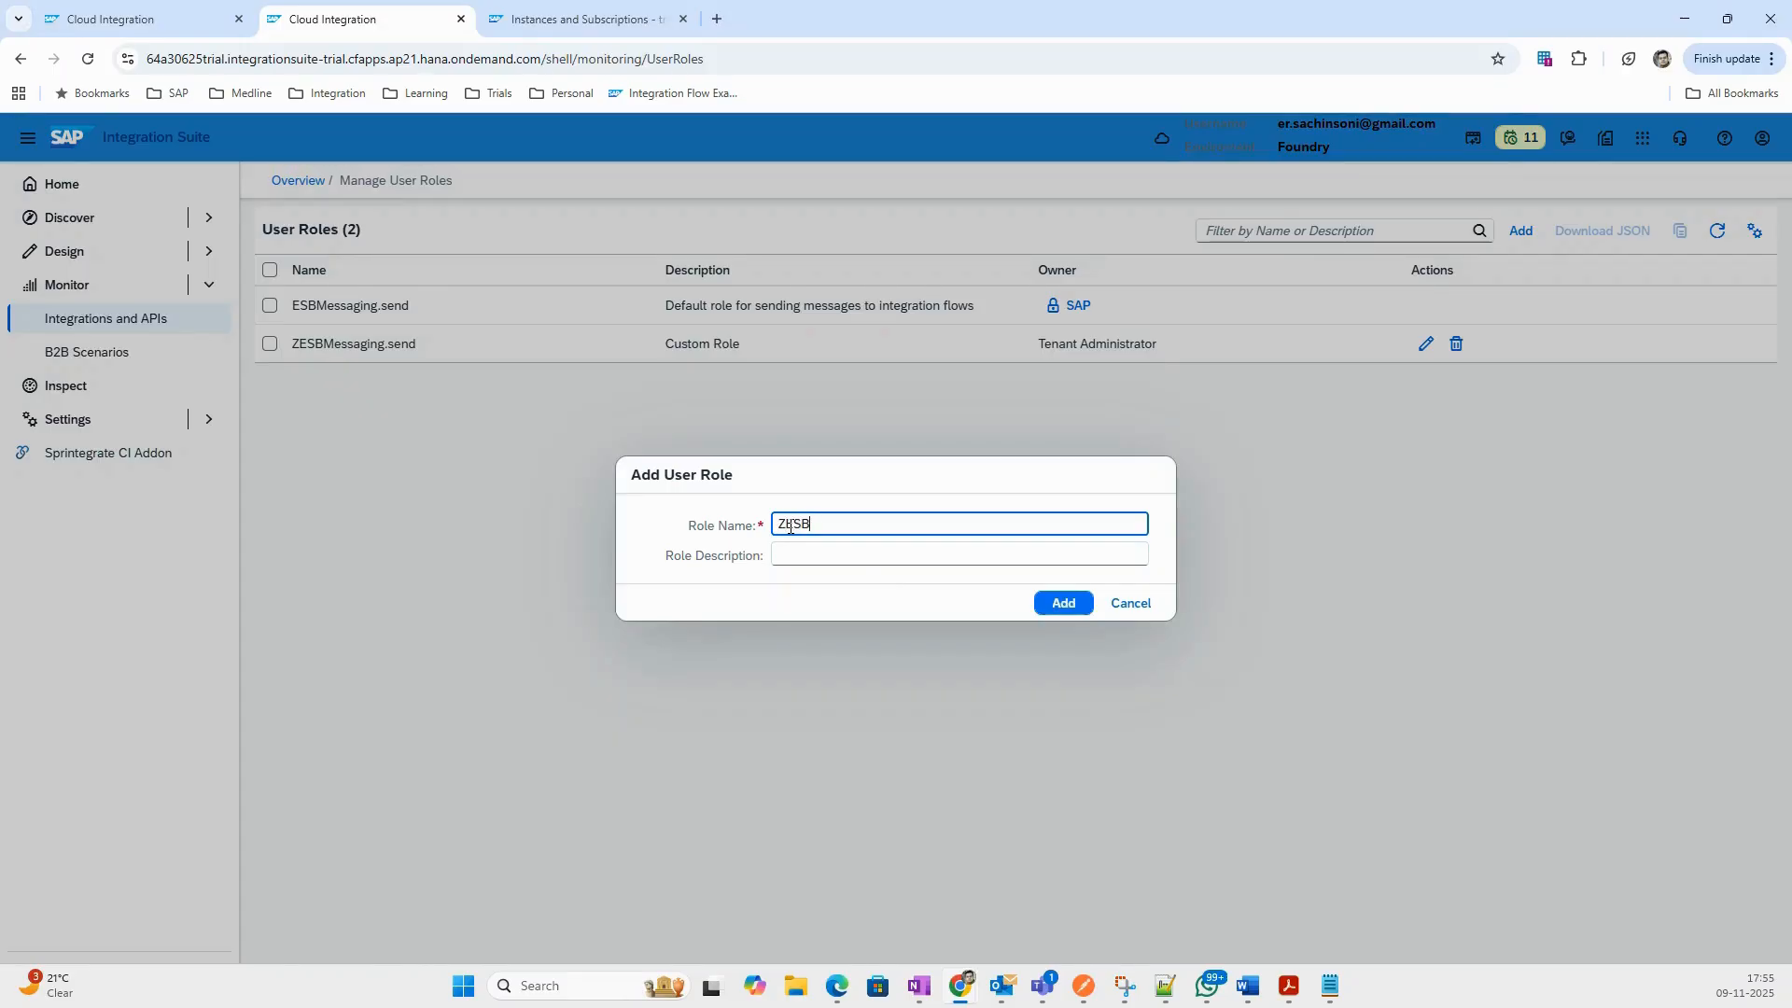
pyautogui.write('M.send')
pyautogui.click(814, 548)
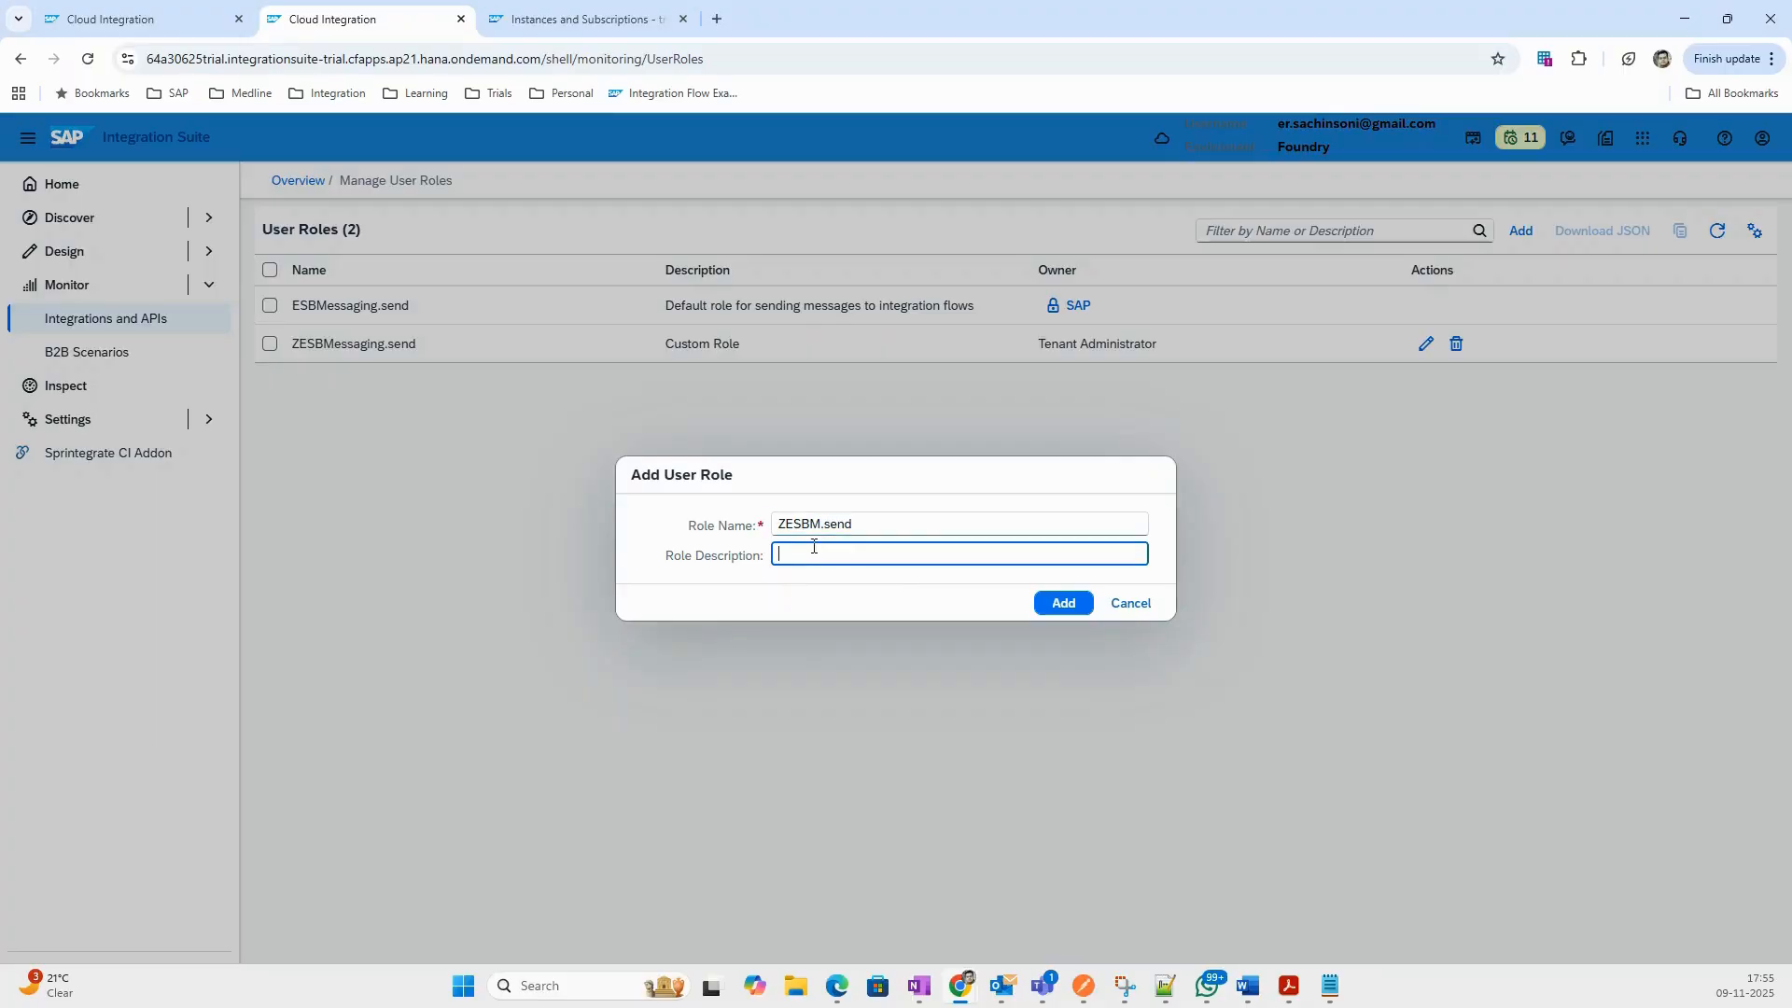
pyautogui.write('Custom ESB Role')
pyautogui.click(1057, 604)
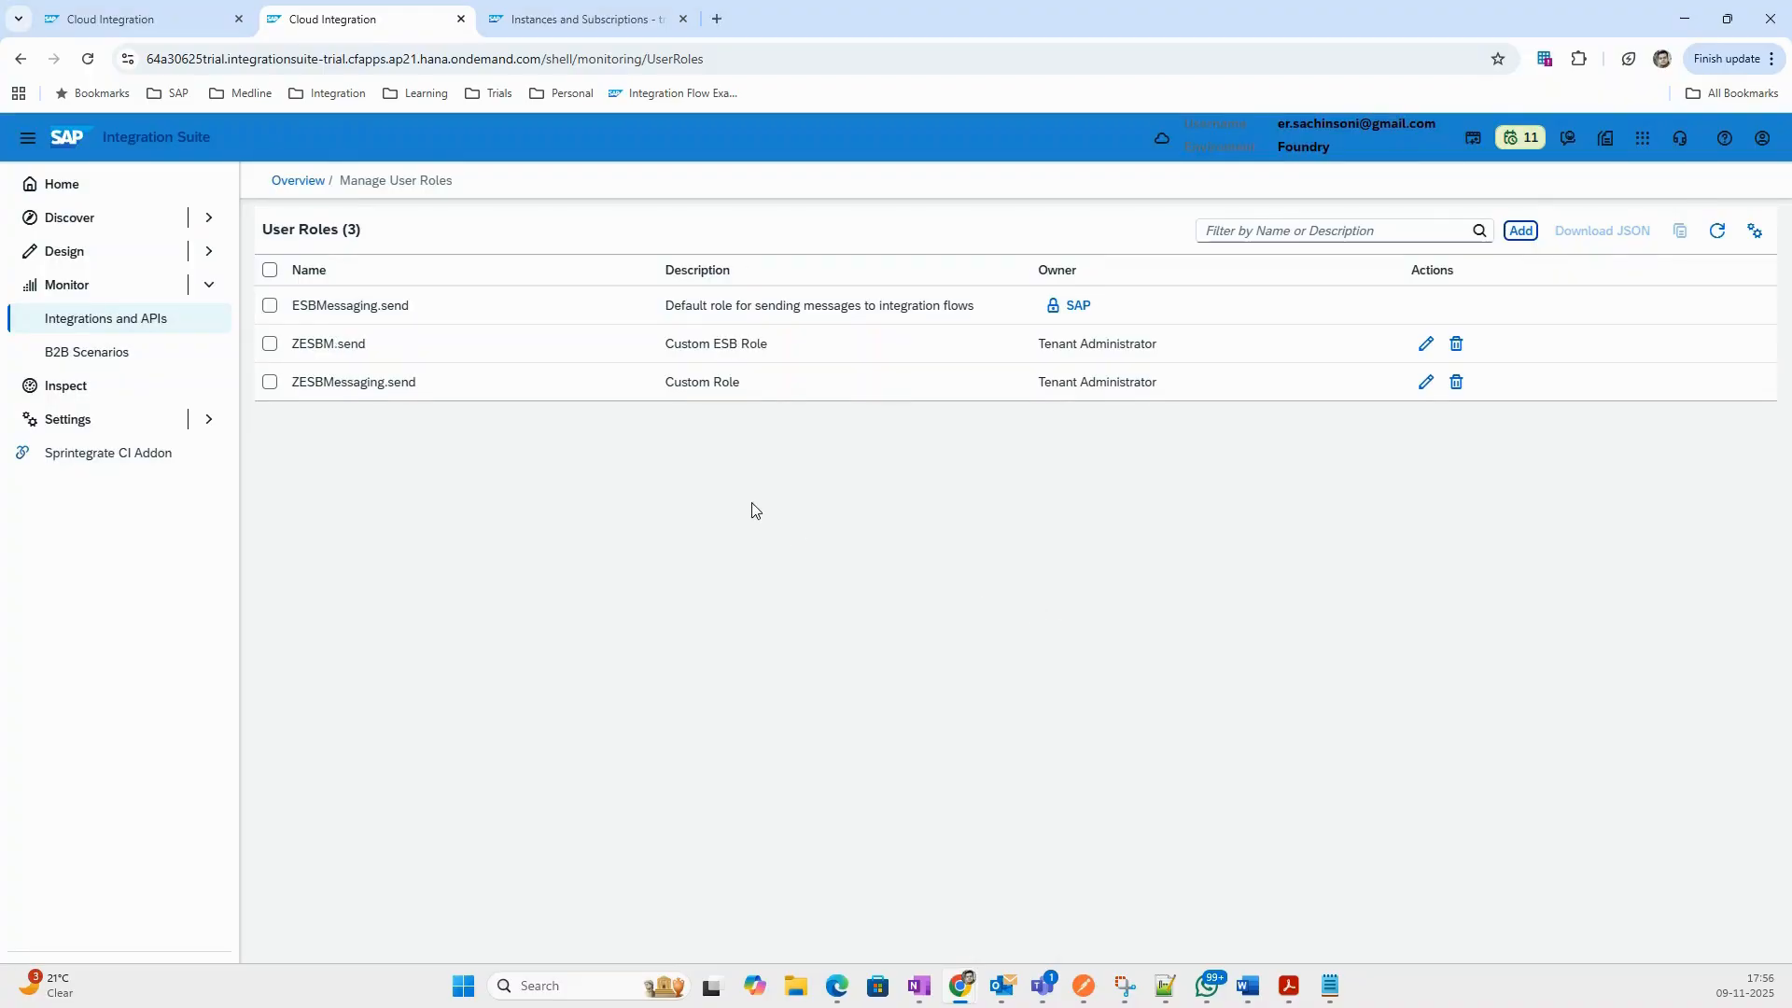
pyautogui.click(149, 23)
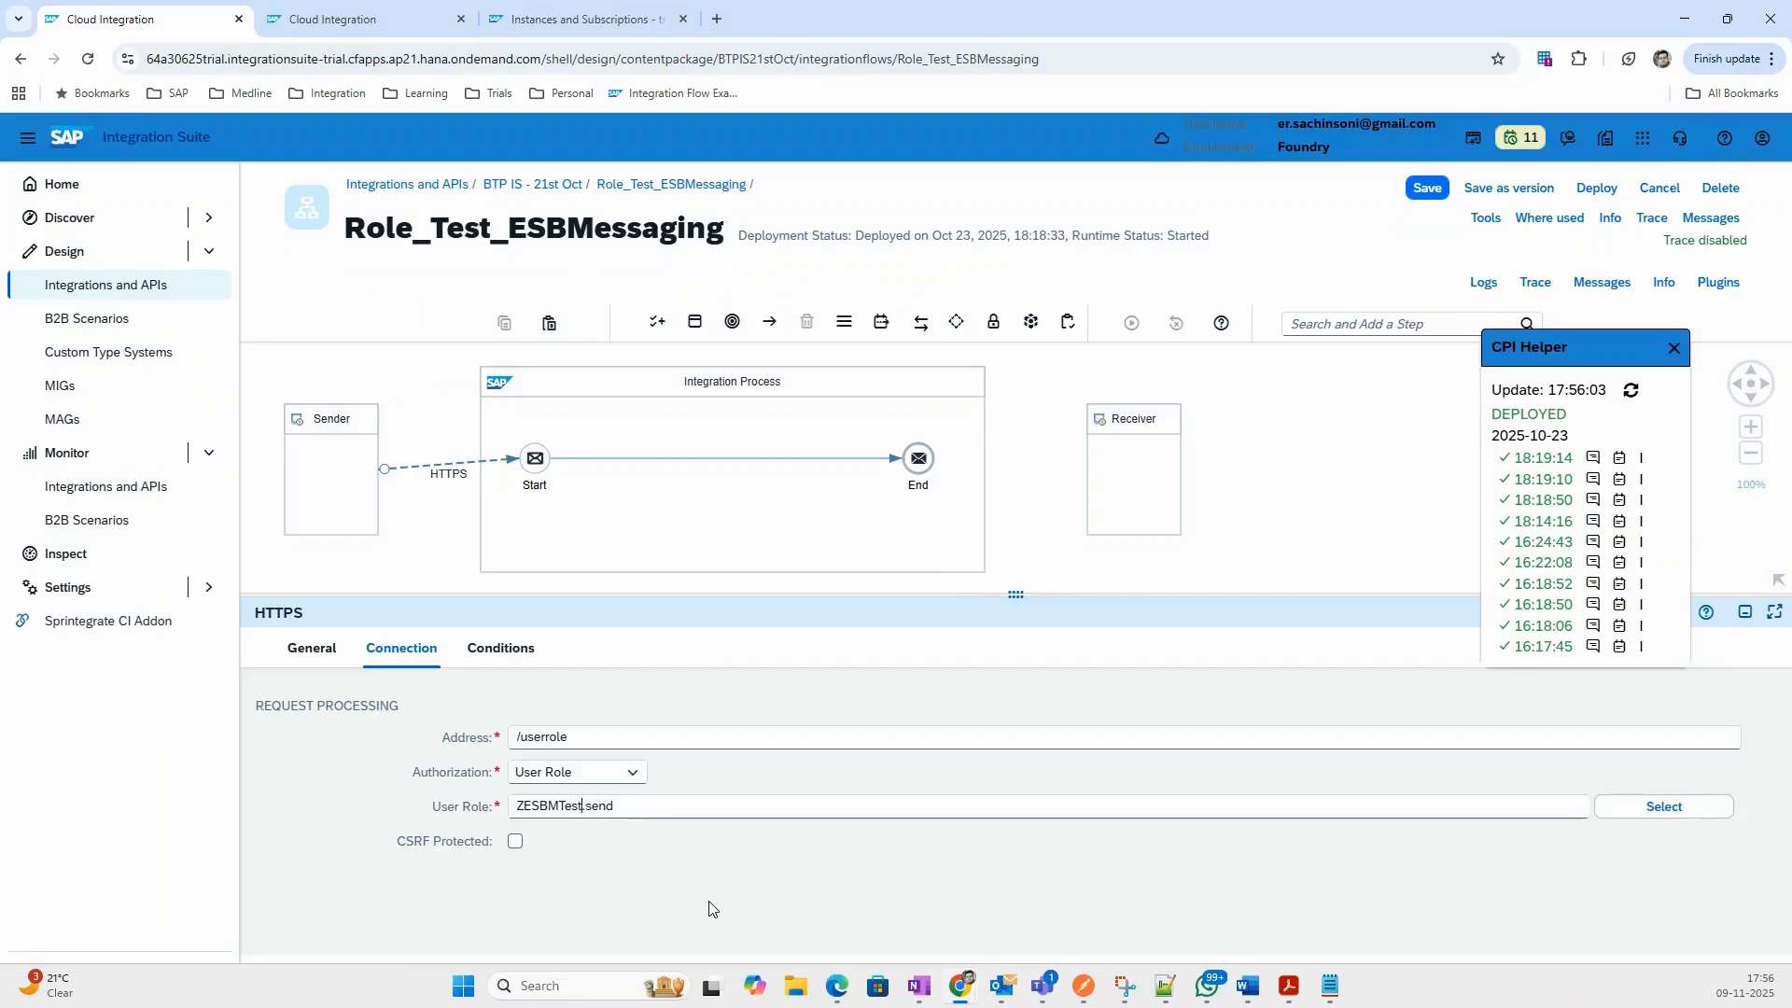
# Correct the iFlow sender's user role to ZESBM.send, checking it against the roles list.
pyautogui.press('BackSpace')
pyautogui.press('BackSpace')
pyautogui.press('BackSpace')
pyautogui.press('BackSpace')
pyautogui.click(402, 19)
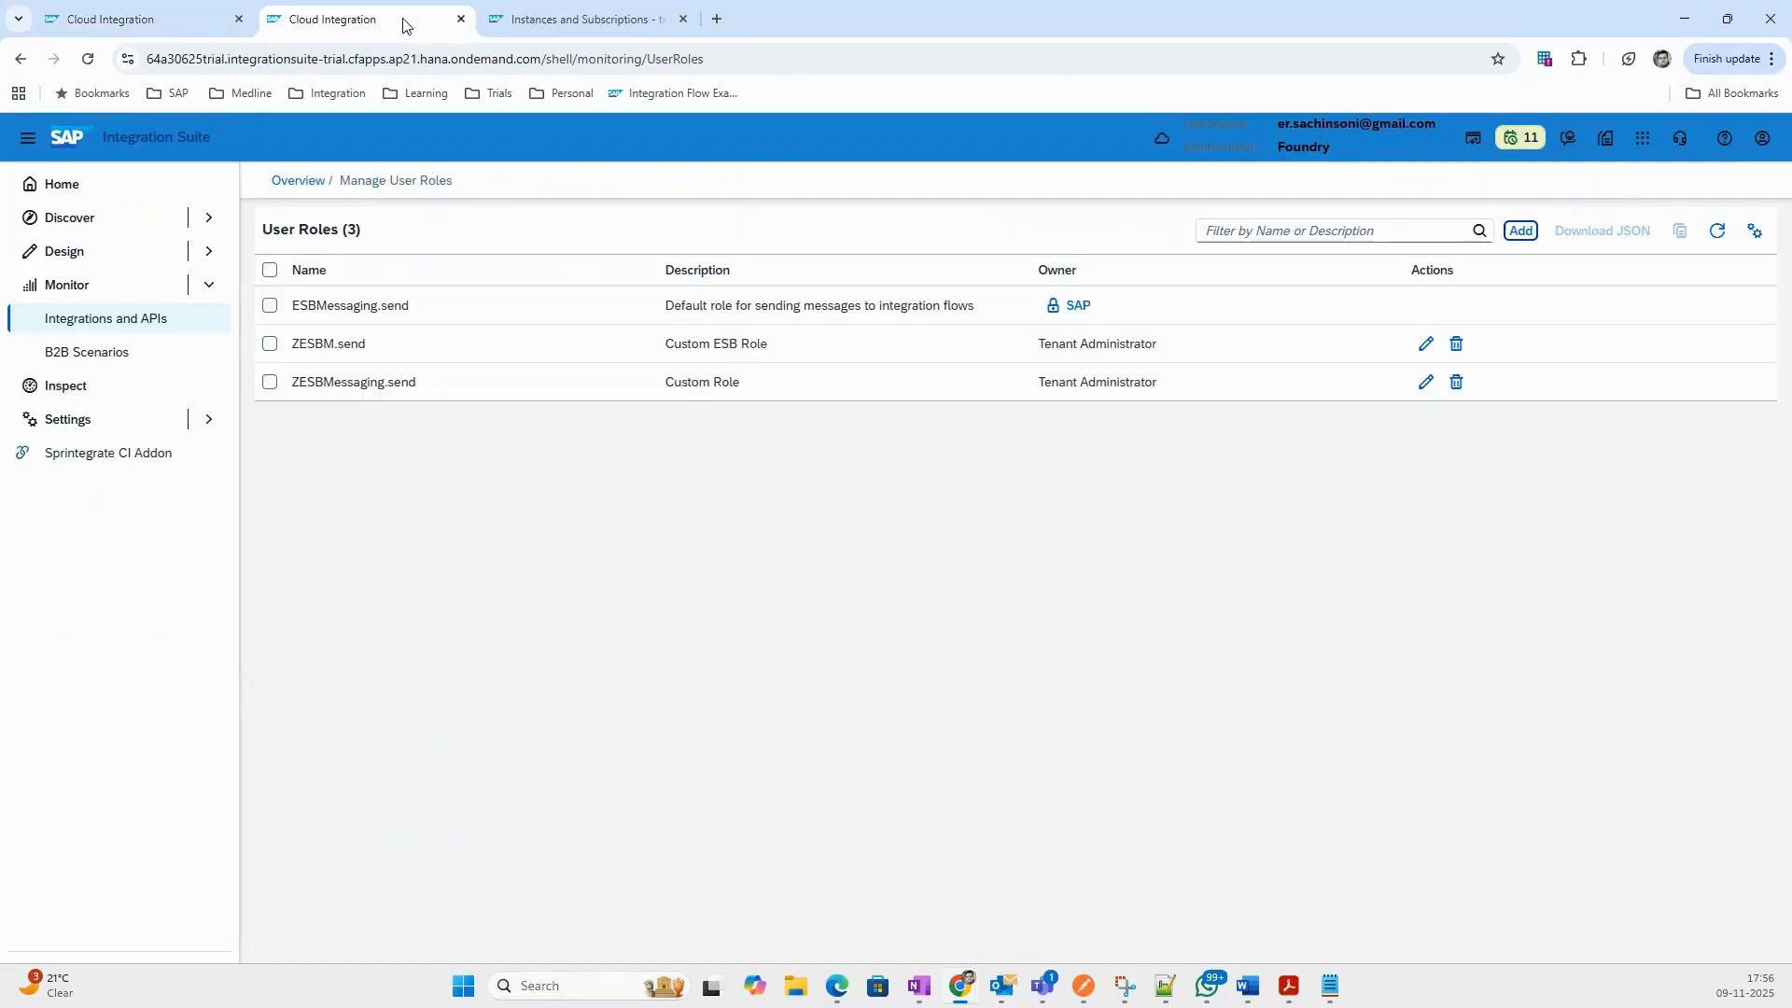
pyautogui.click(187, 20)
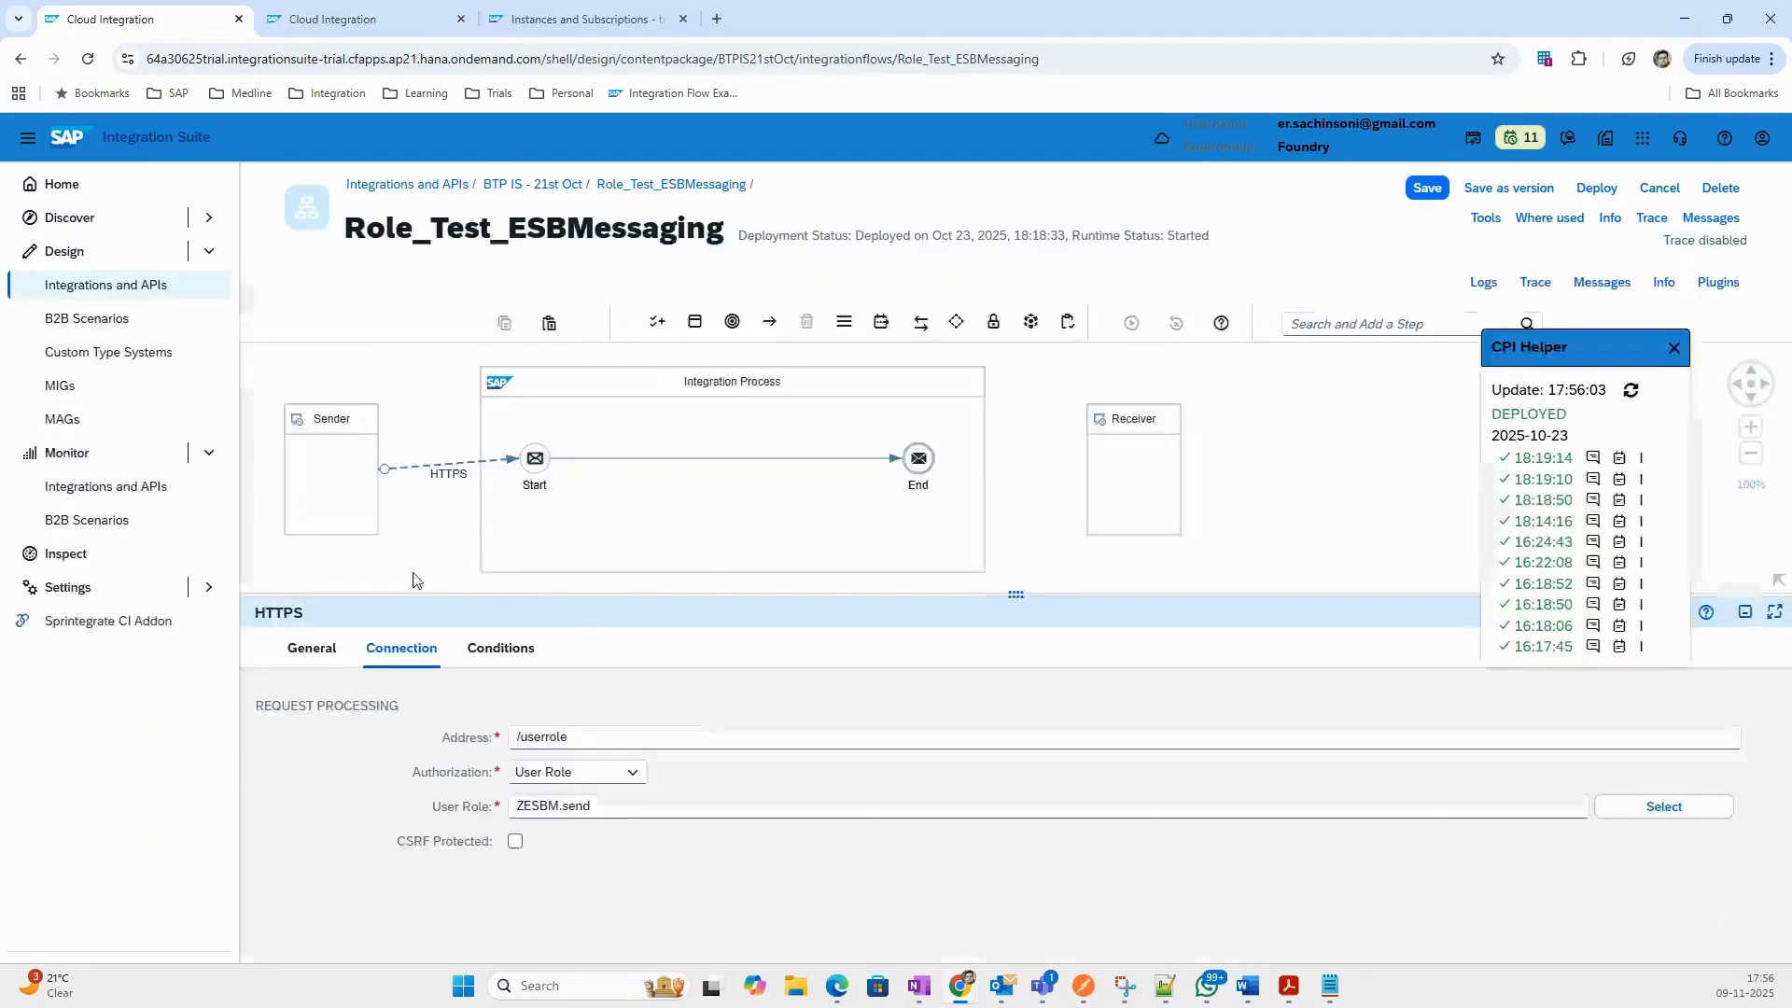
# Deploy Role_Test_ESBMessaging and move on to BTP Cockpit's Instances and Subscriptions page.
pyautogui.click(1596, 188)
pyautogui.click(992, 608)
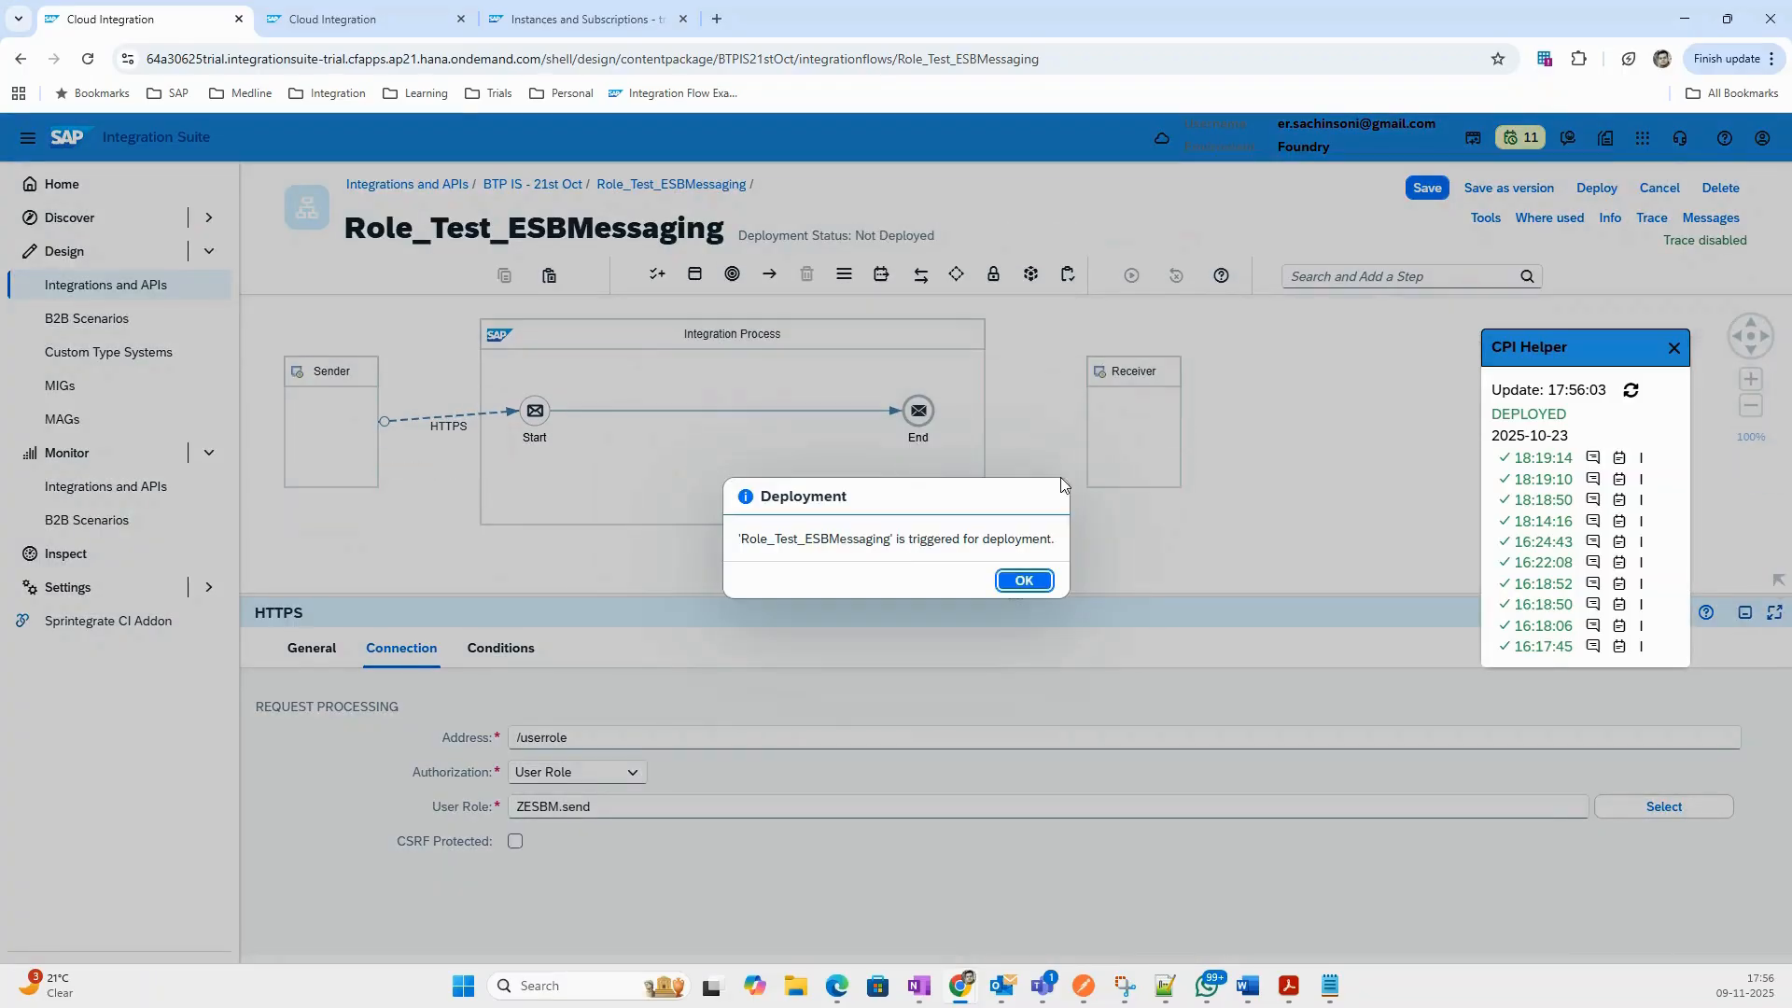
pyautogui.click(1024, 581)
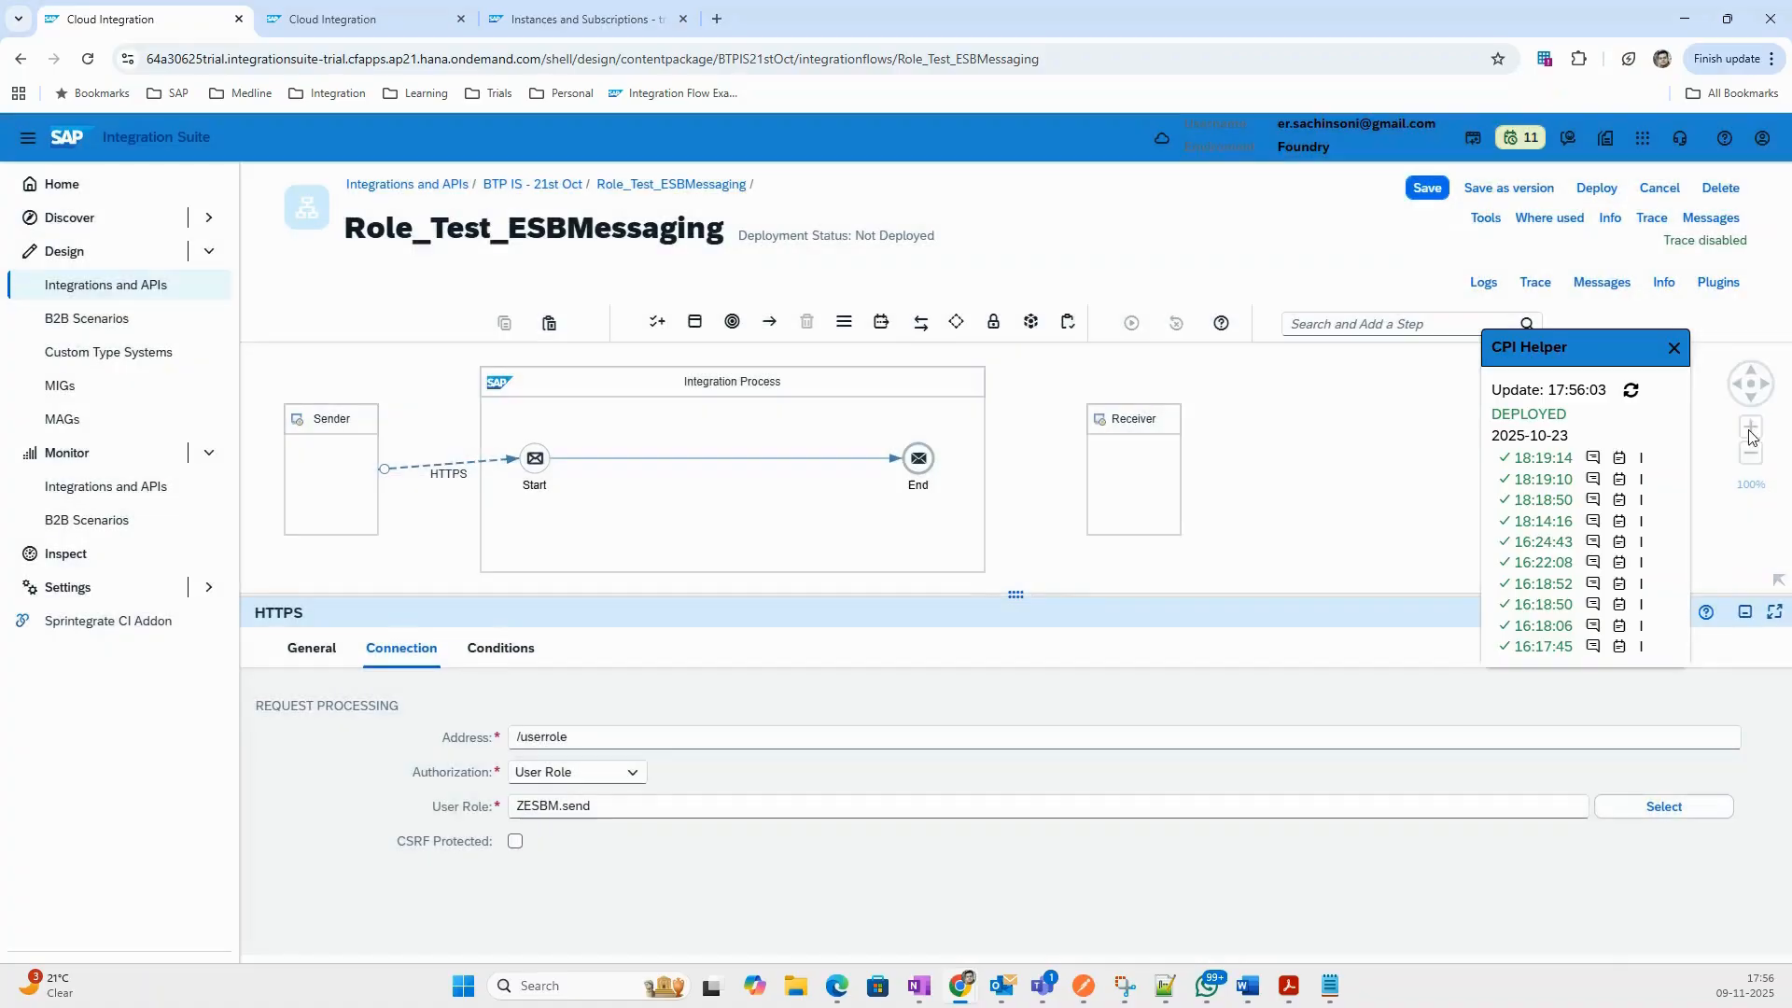
pyautogui.click(1671, 352)
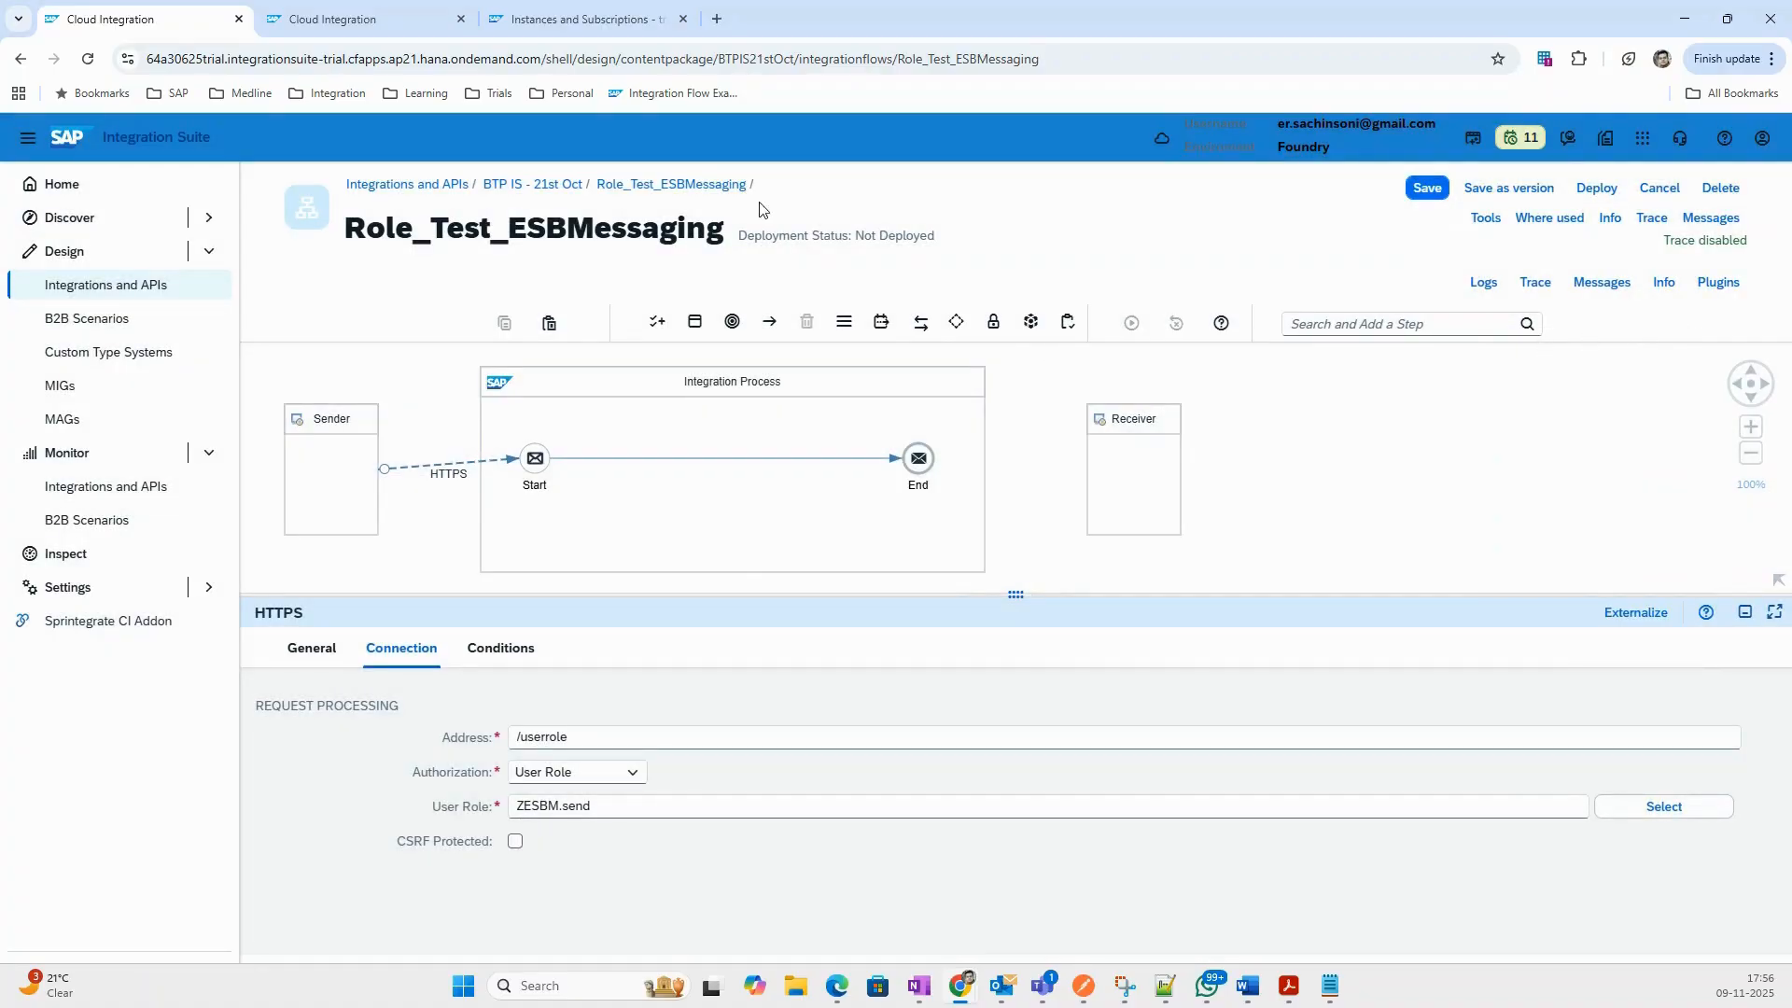
pyautogui.click(589, 19)
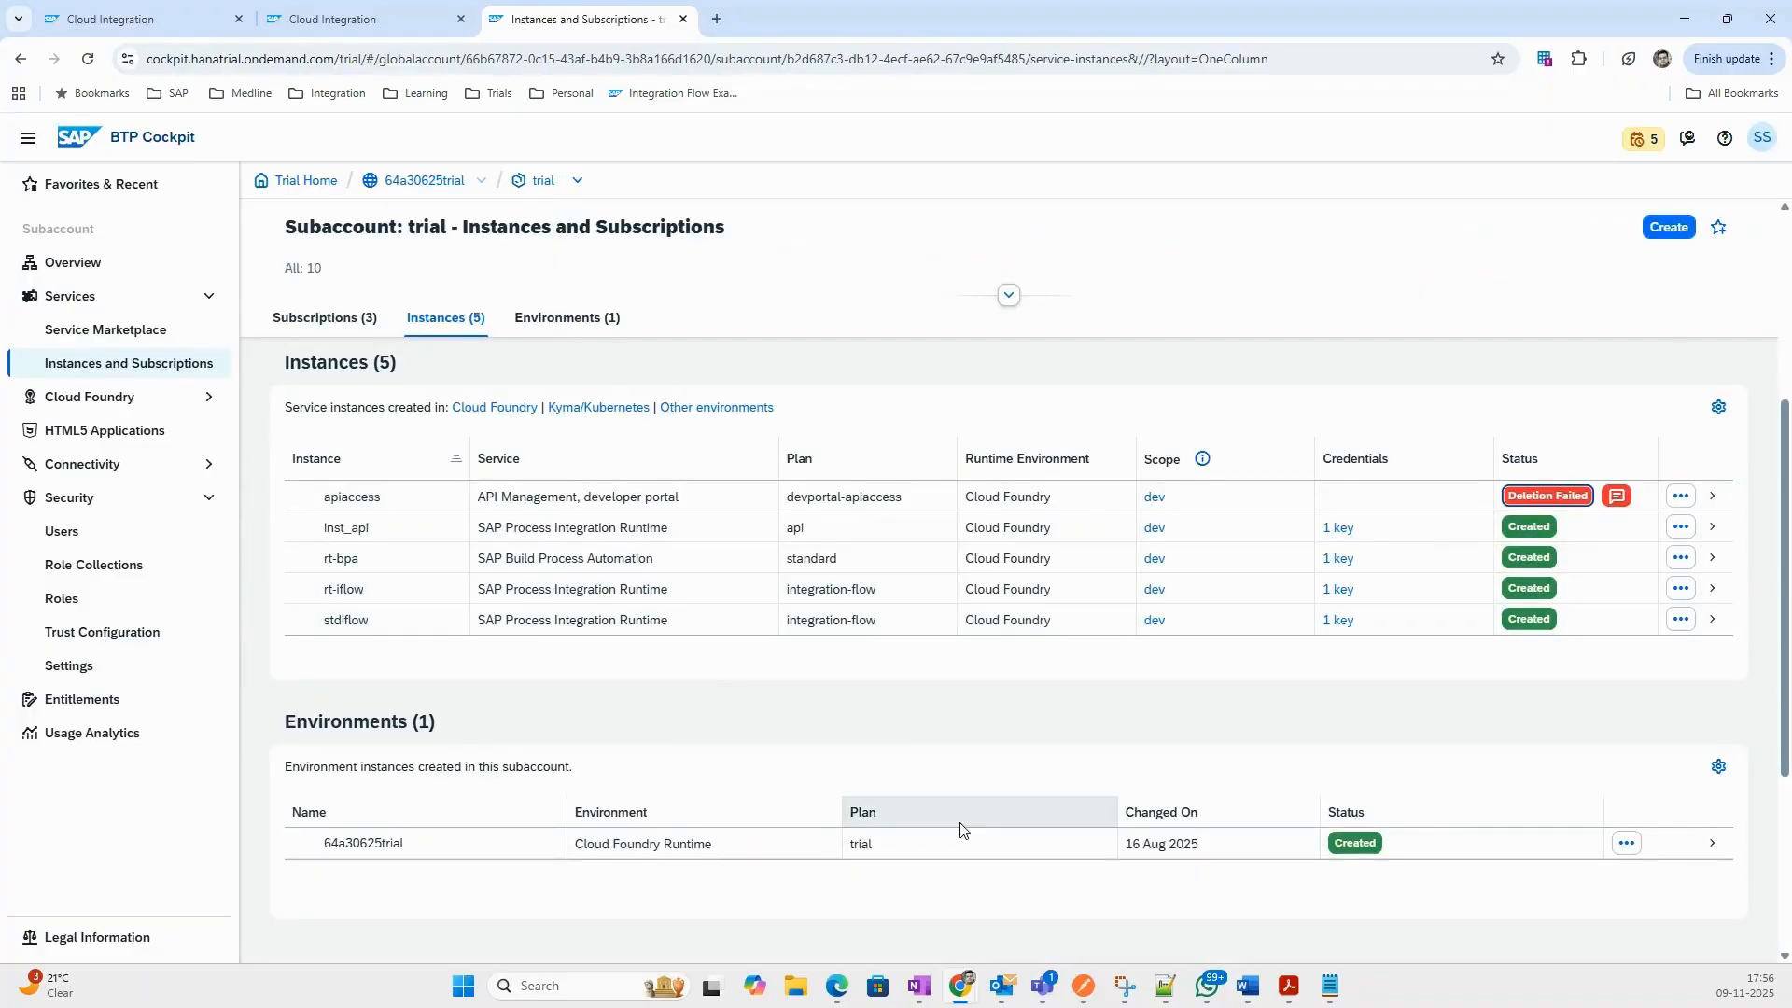
# Start a new SAP Process Integration Runtime instance, plan integration-flow, named SI_3PL.
pyautogui.click(1668, 228)
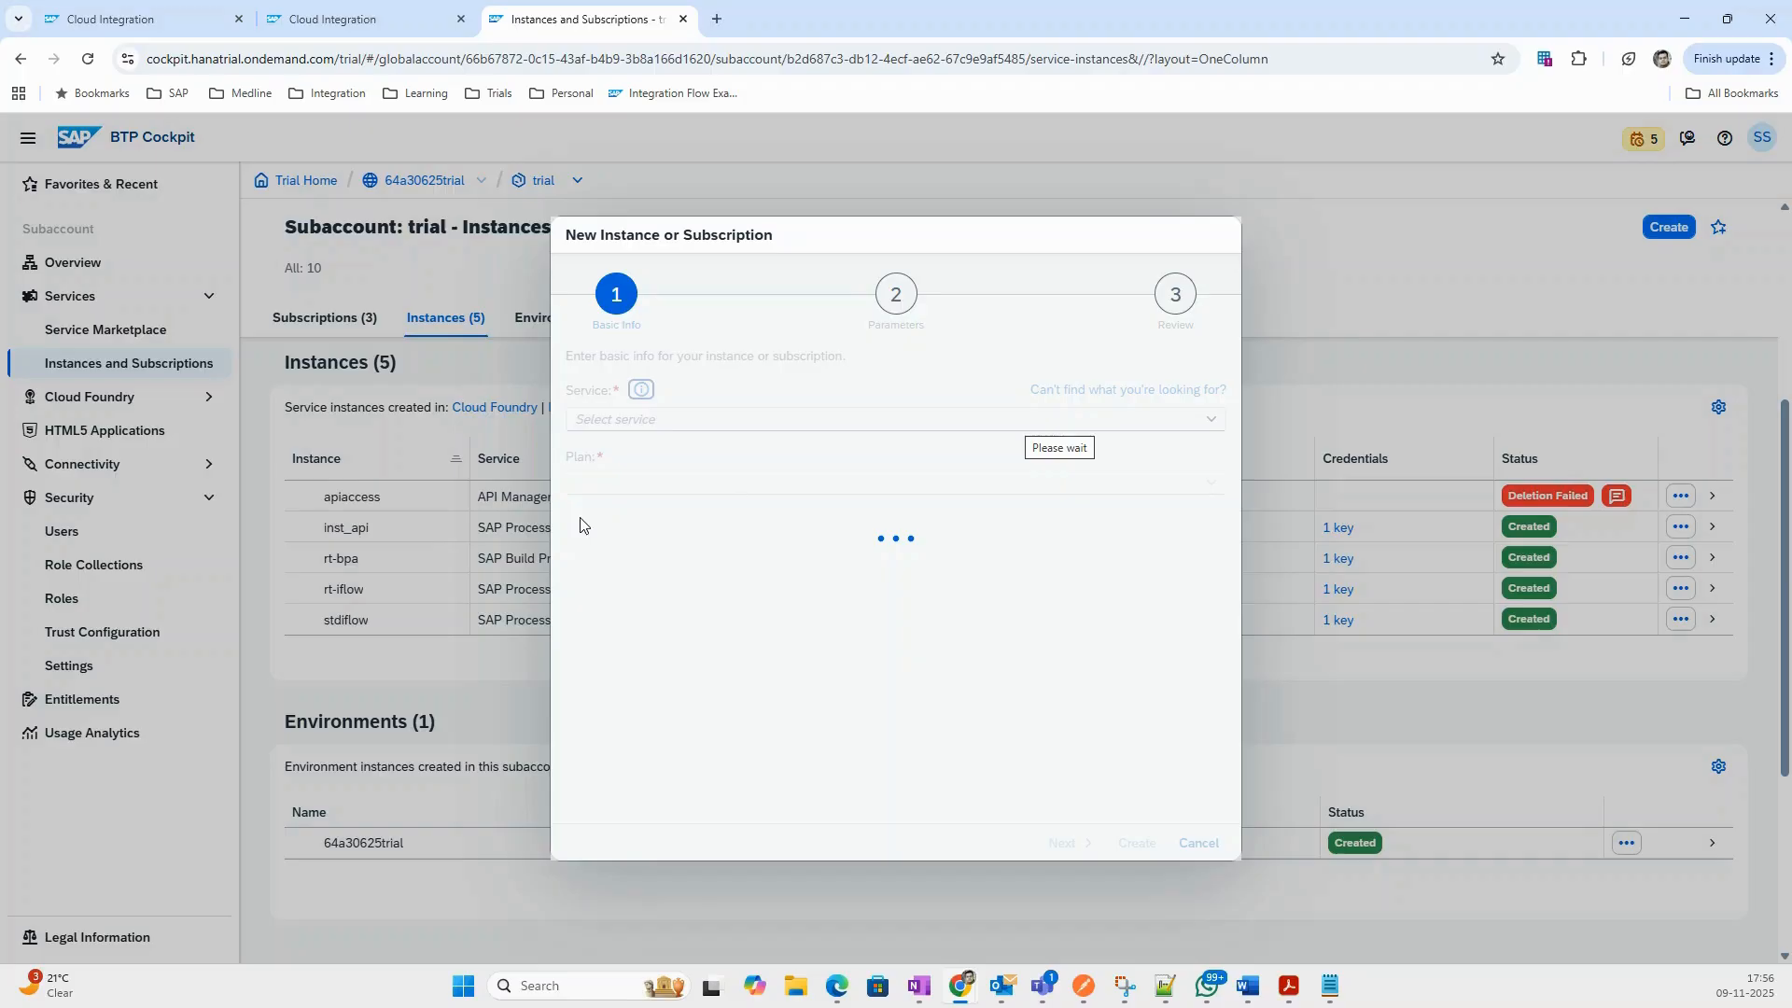
pyautogui.click(1210, 424)
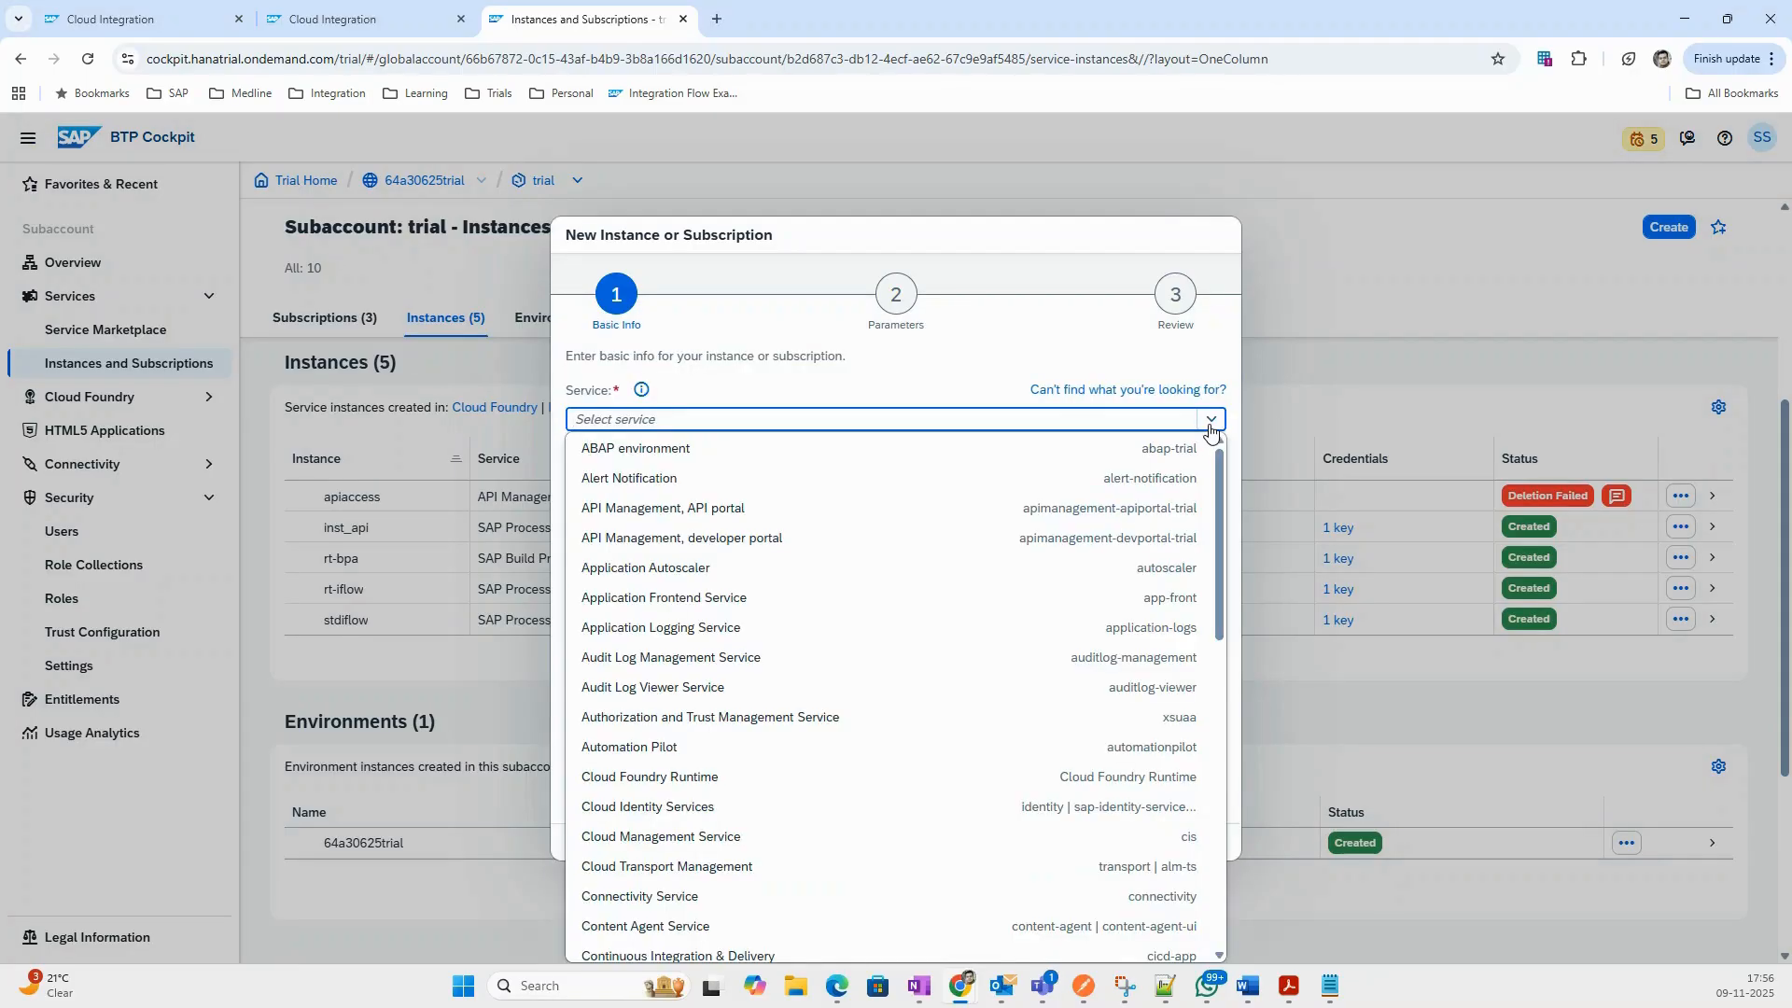
pyautogui.write('Integration Suite')
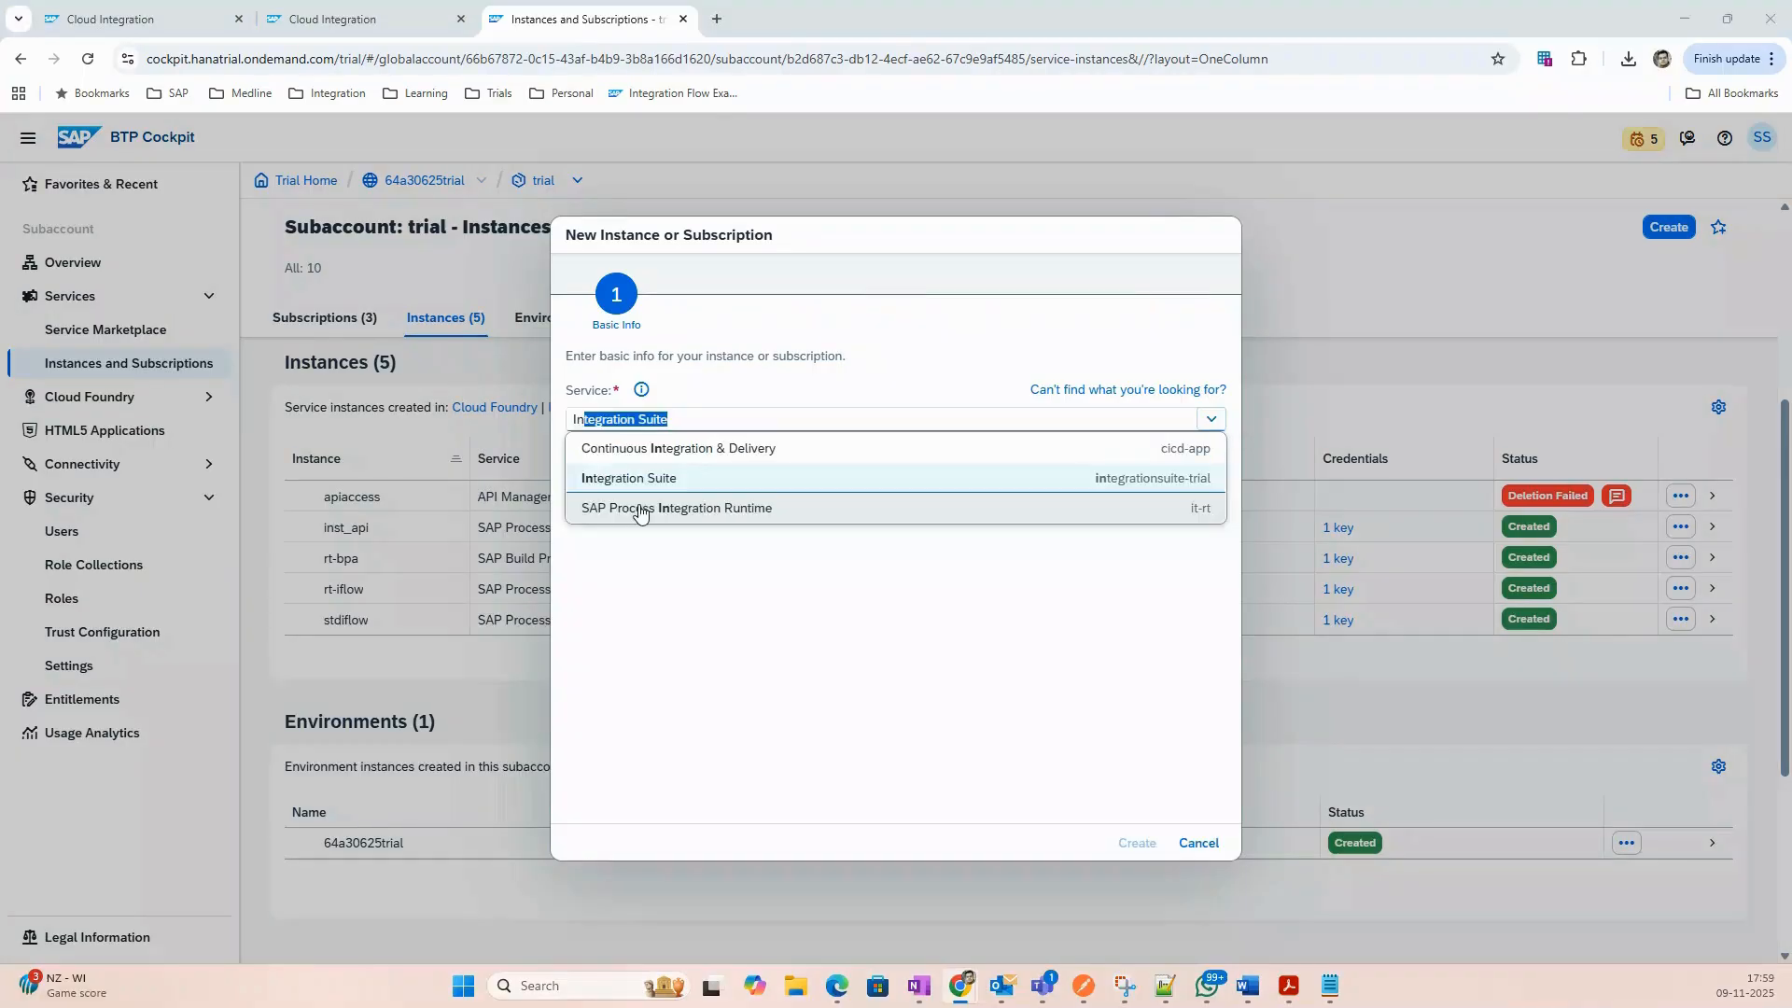
pyautogui.click(640, 509)
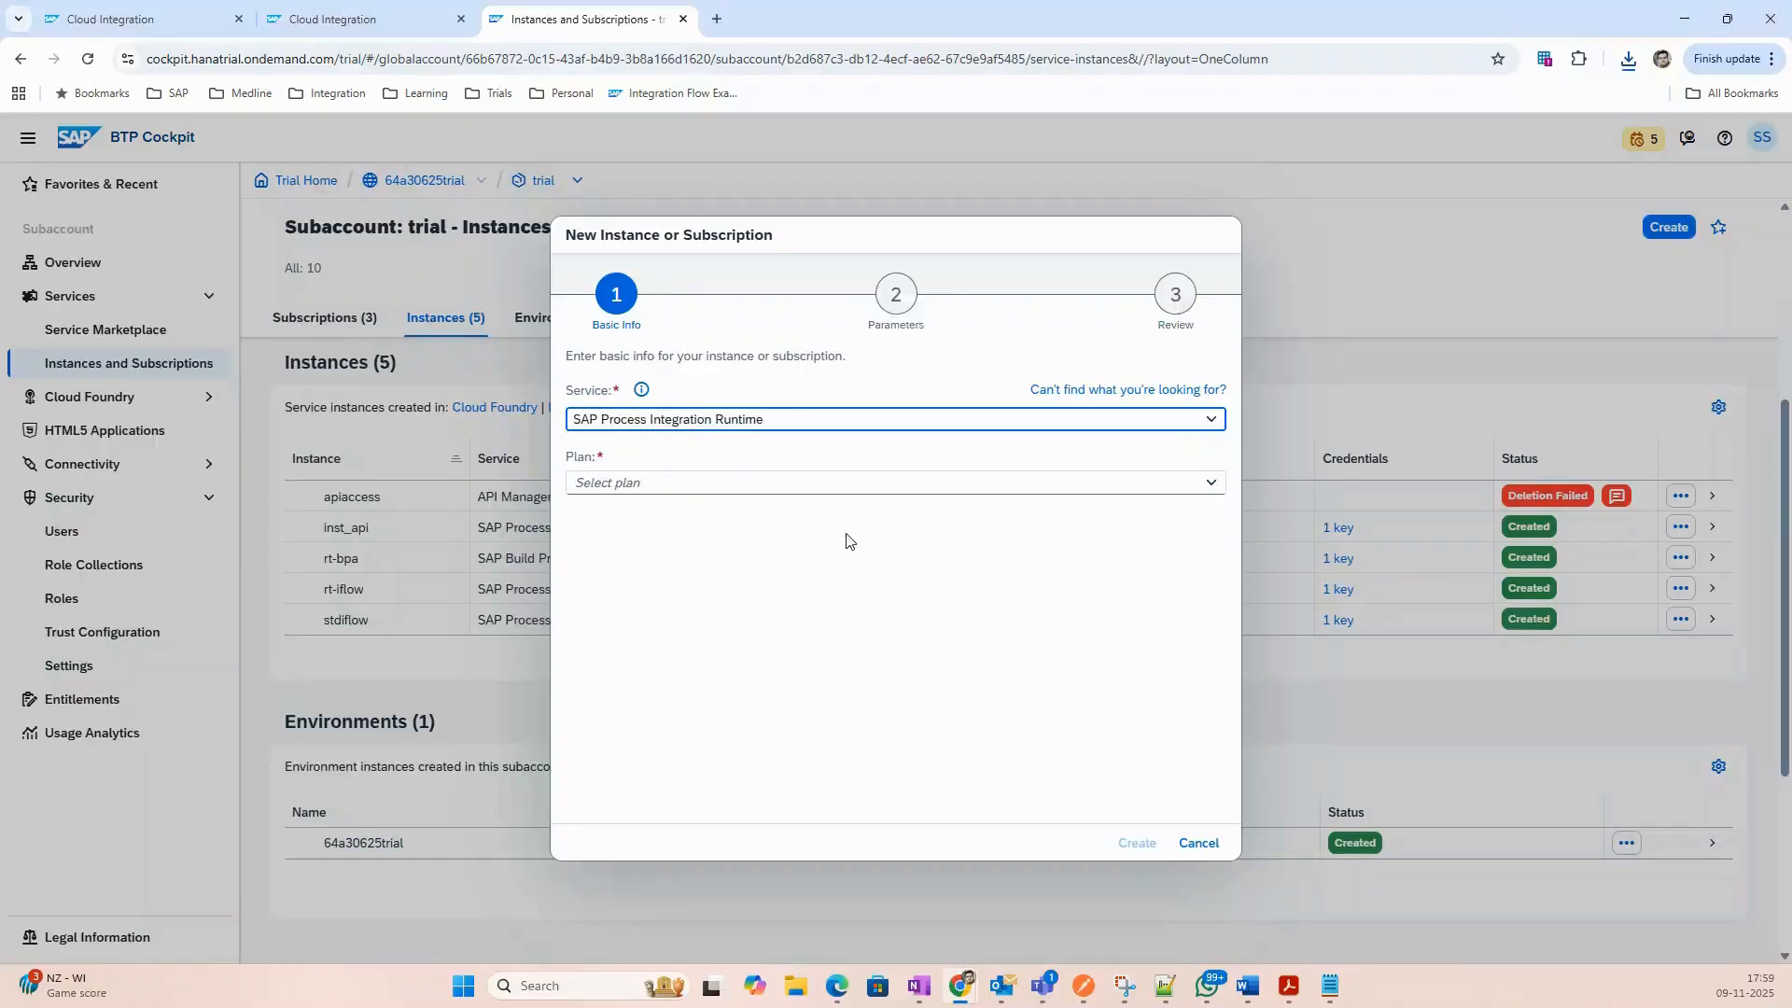
pyautogui.click(1210, 489)
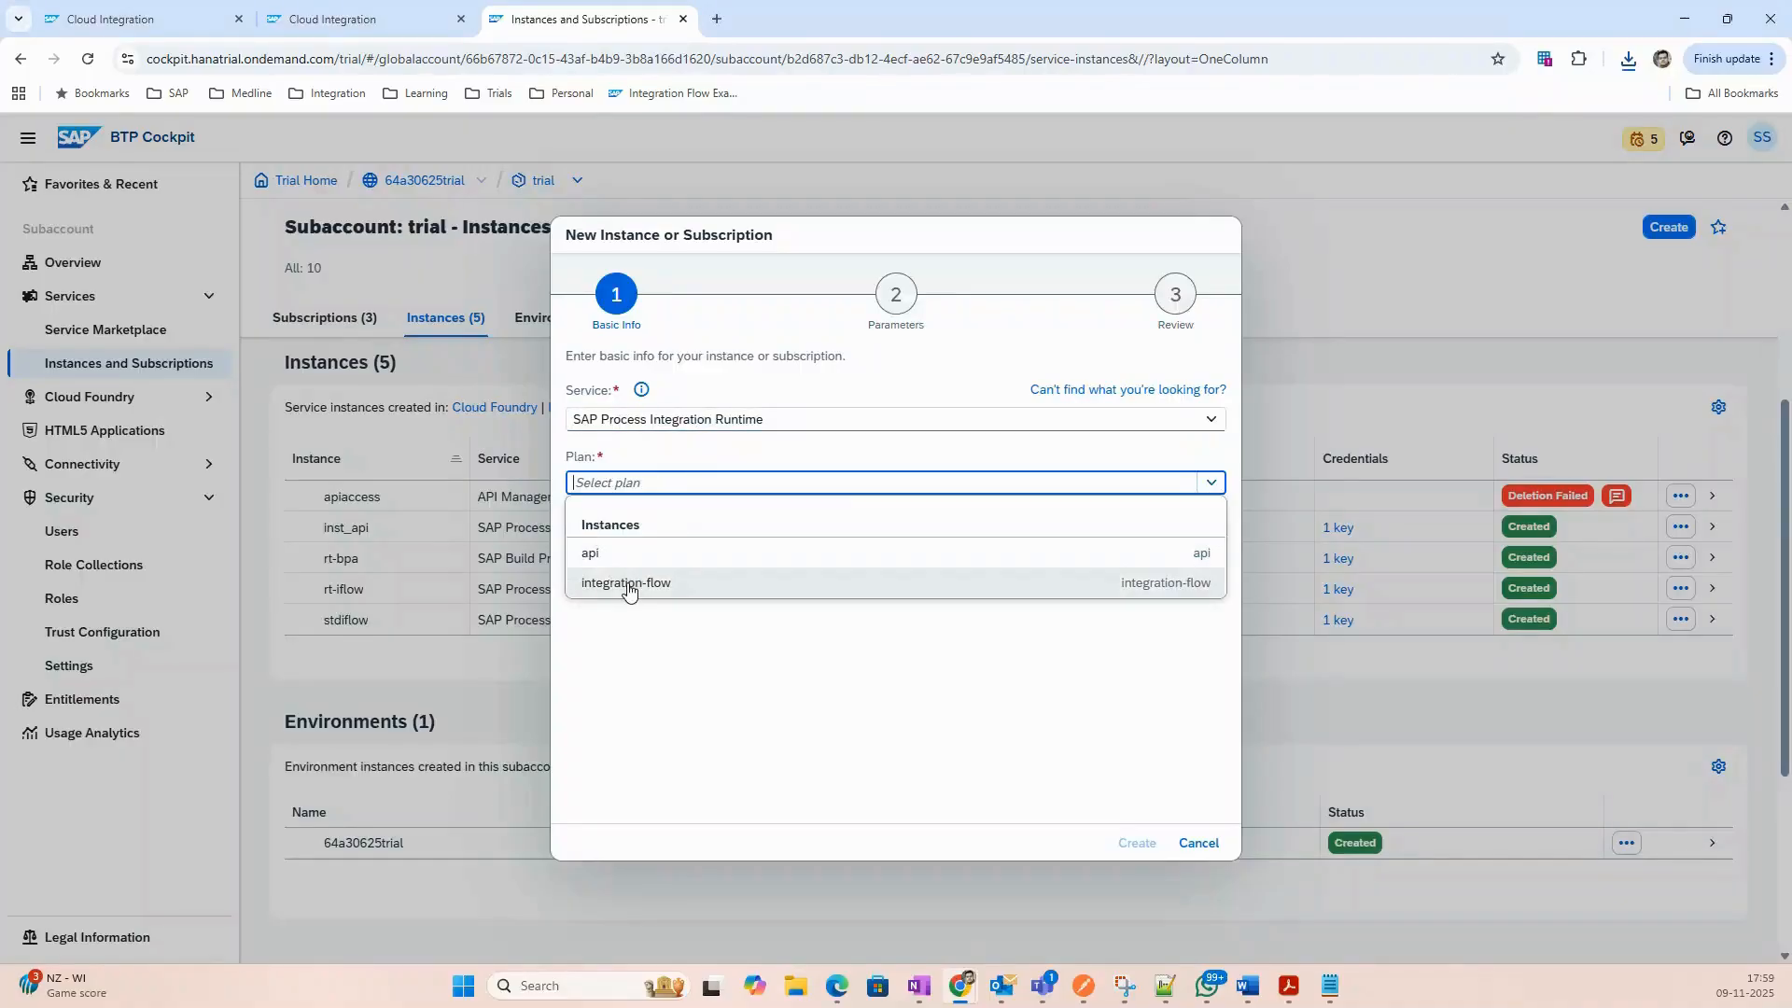
pyautogui.click(628, 584)
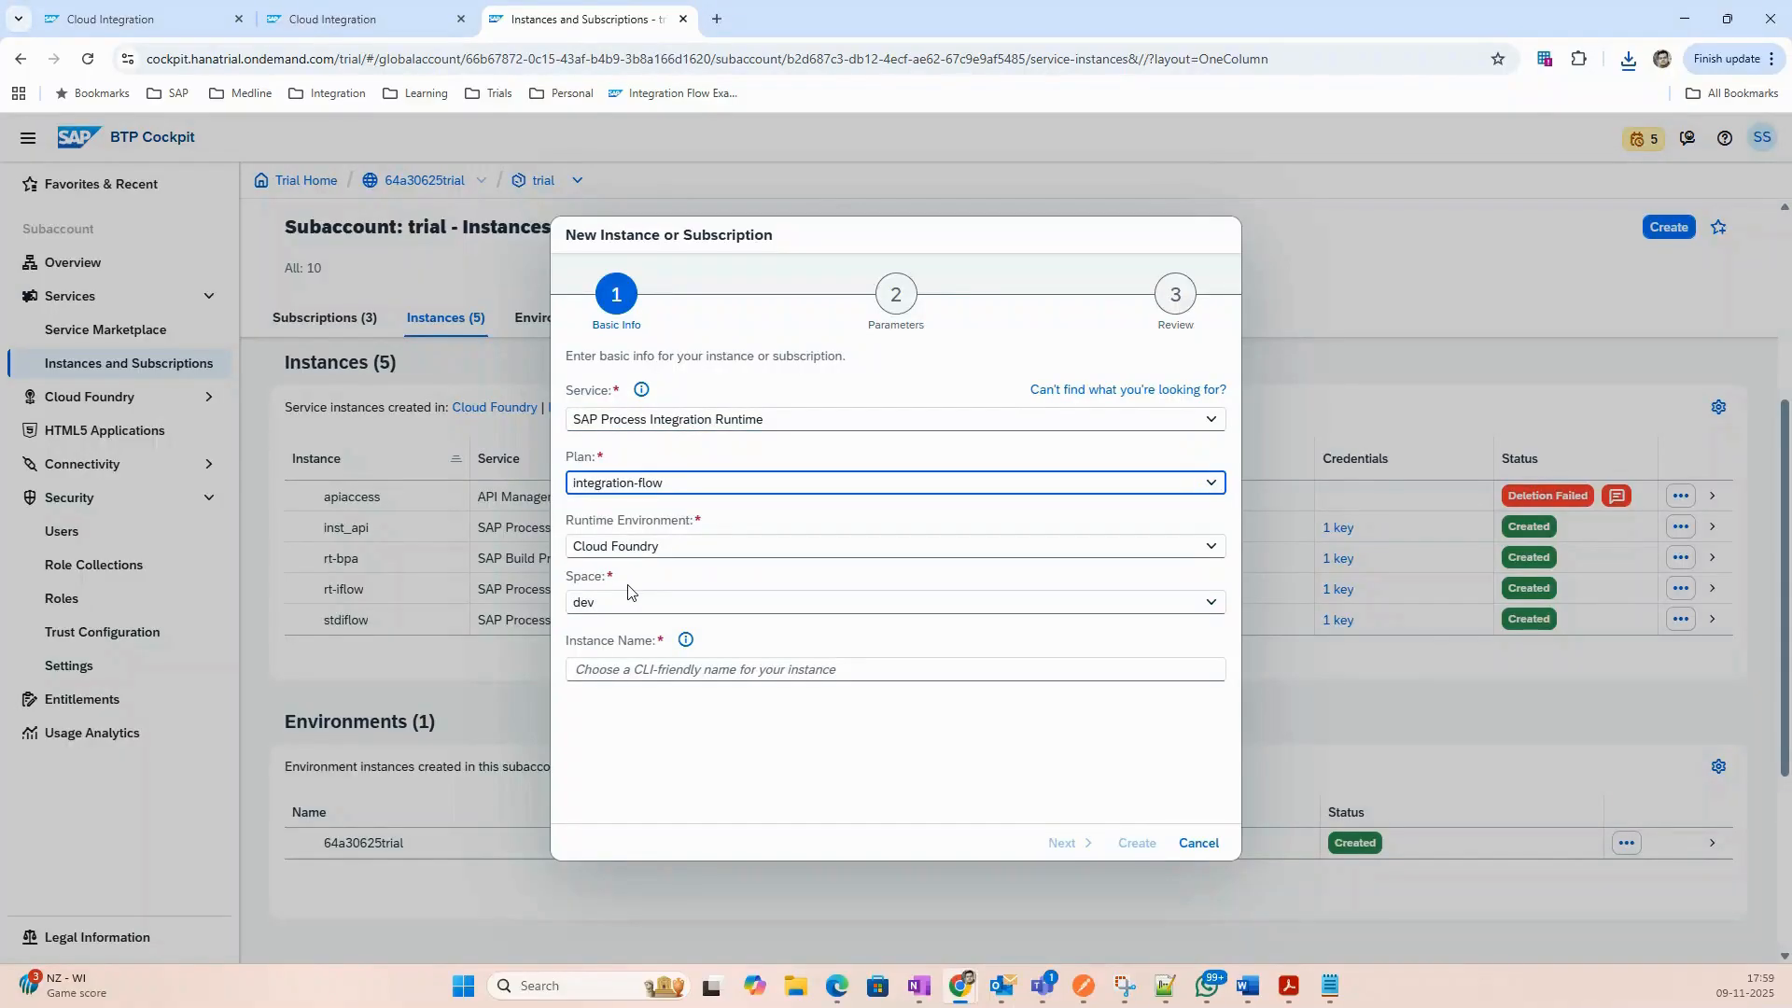
pyautogui.click(1143, 668)
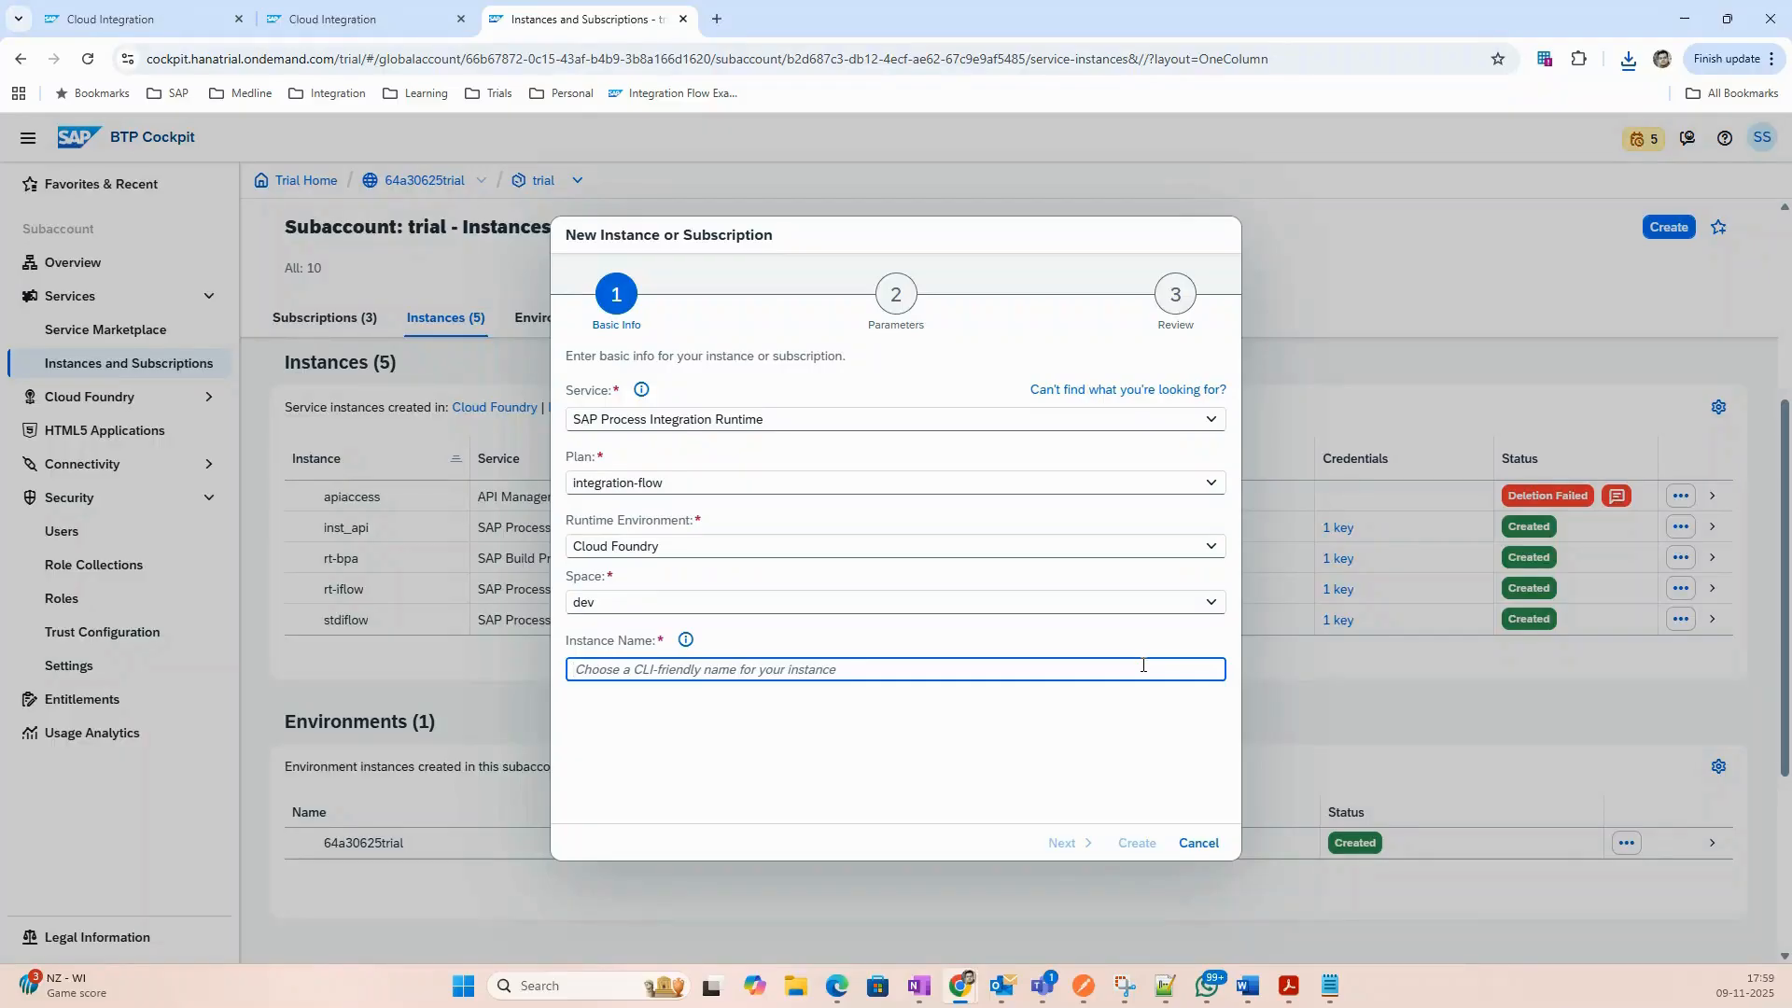
pyautogui.write('S')
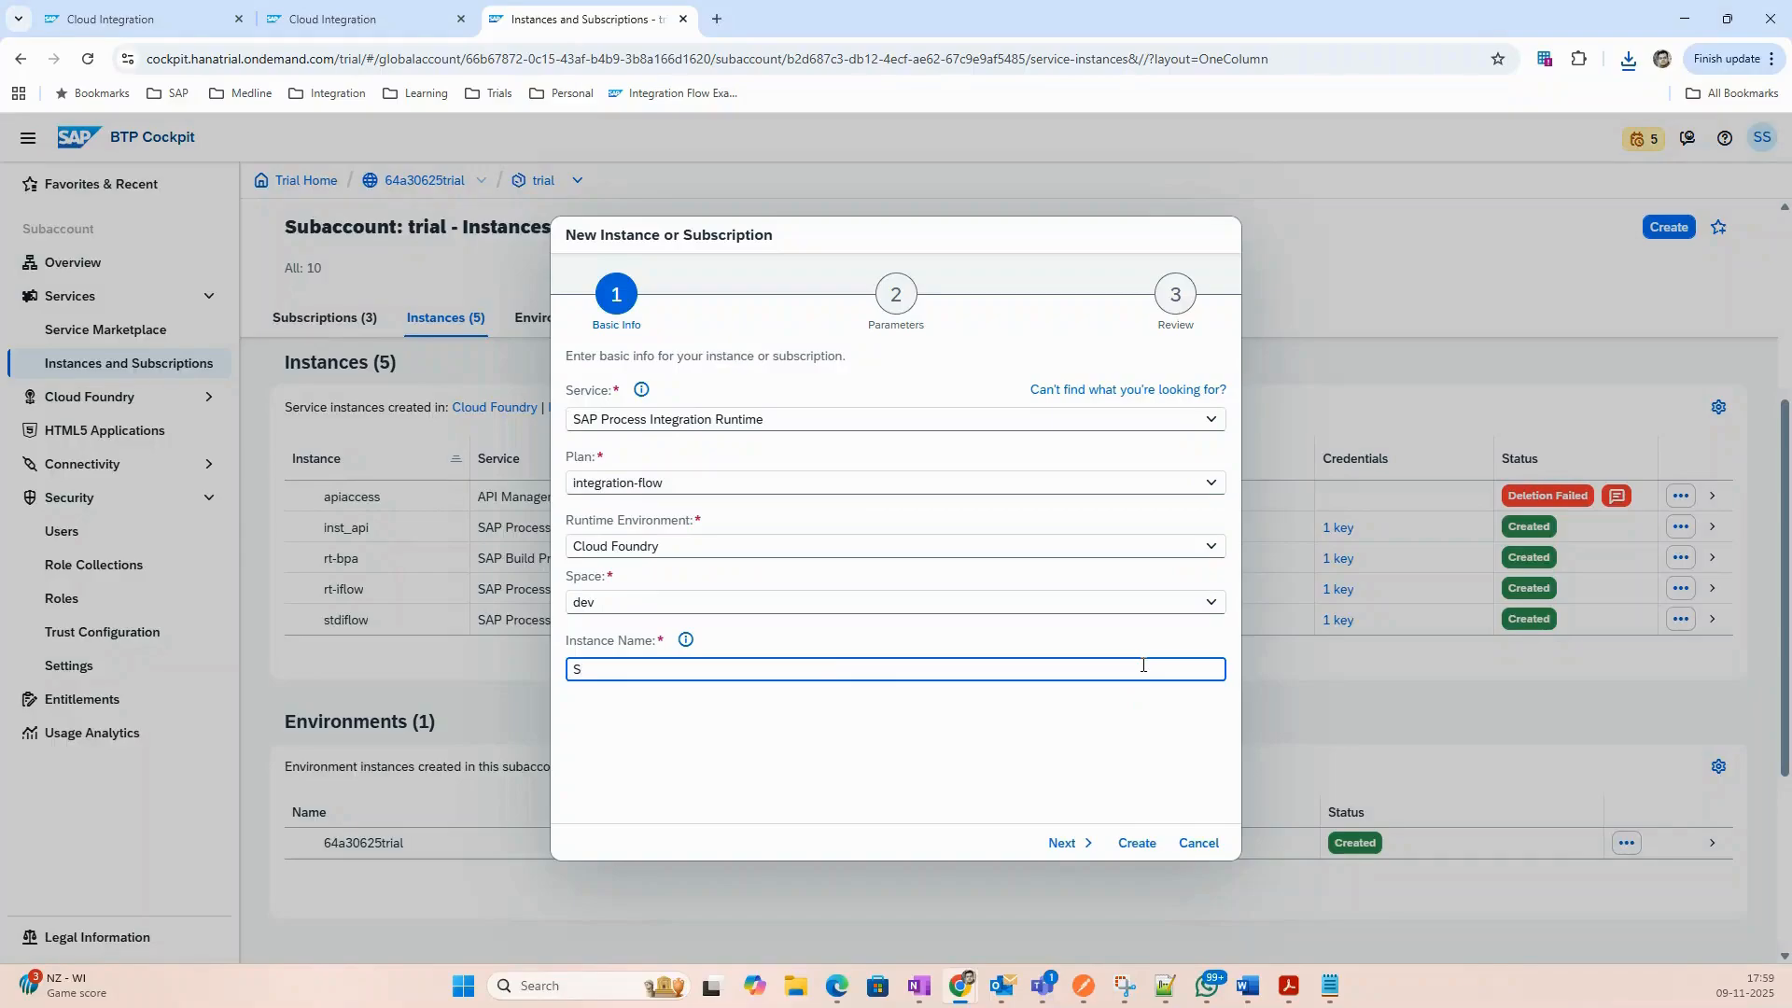
pyautogui.write('I_3PL')
# Replace the default ESBMessaging.send role with a custom role, checking role names in Integration Suite.
pyautogui.click(1066, 844)
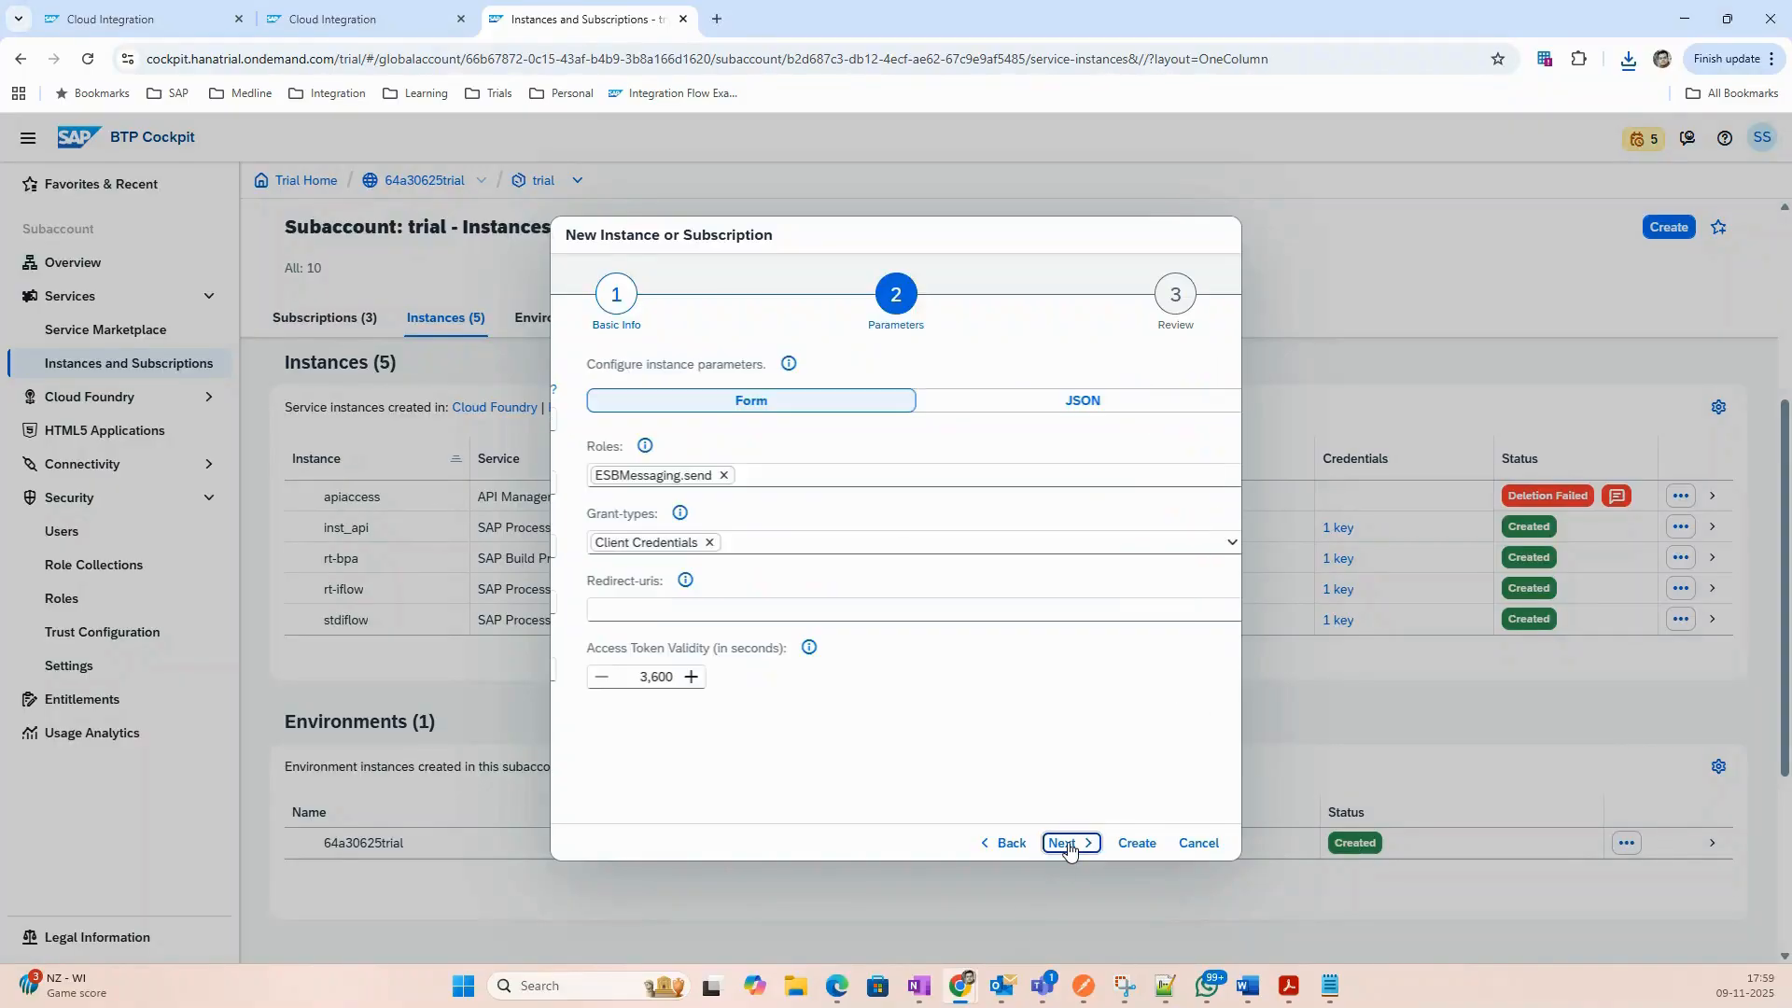
pyautogui.click(704, 477)
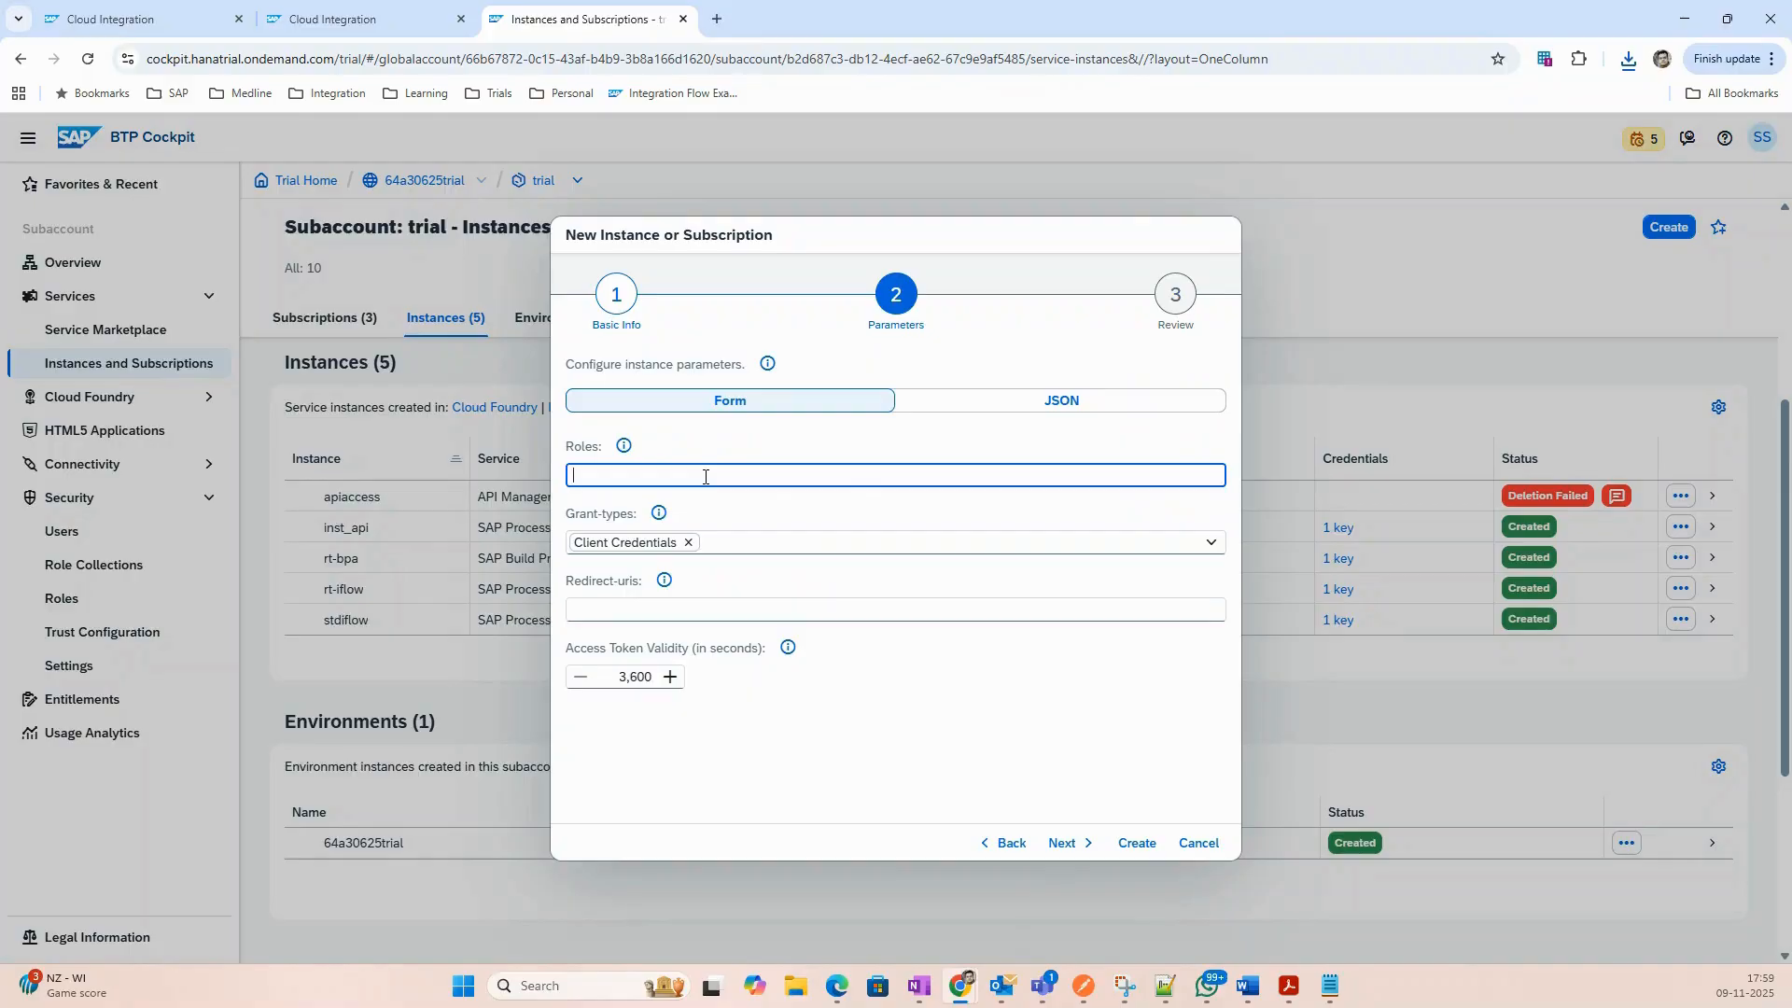
pyautogui.write('ZESM')
pyautogui.write('.S')
pyautogui.press('BackSpace')
pyautogui.write('send')
pyautogui.click(323, 20)
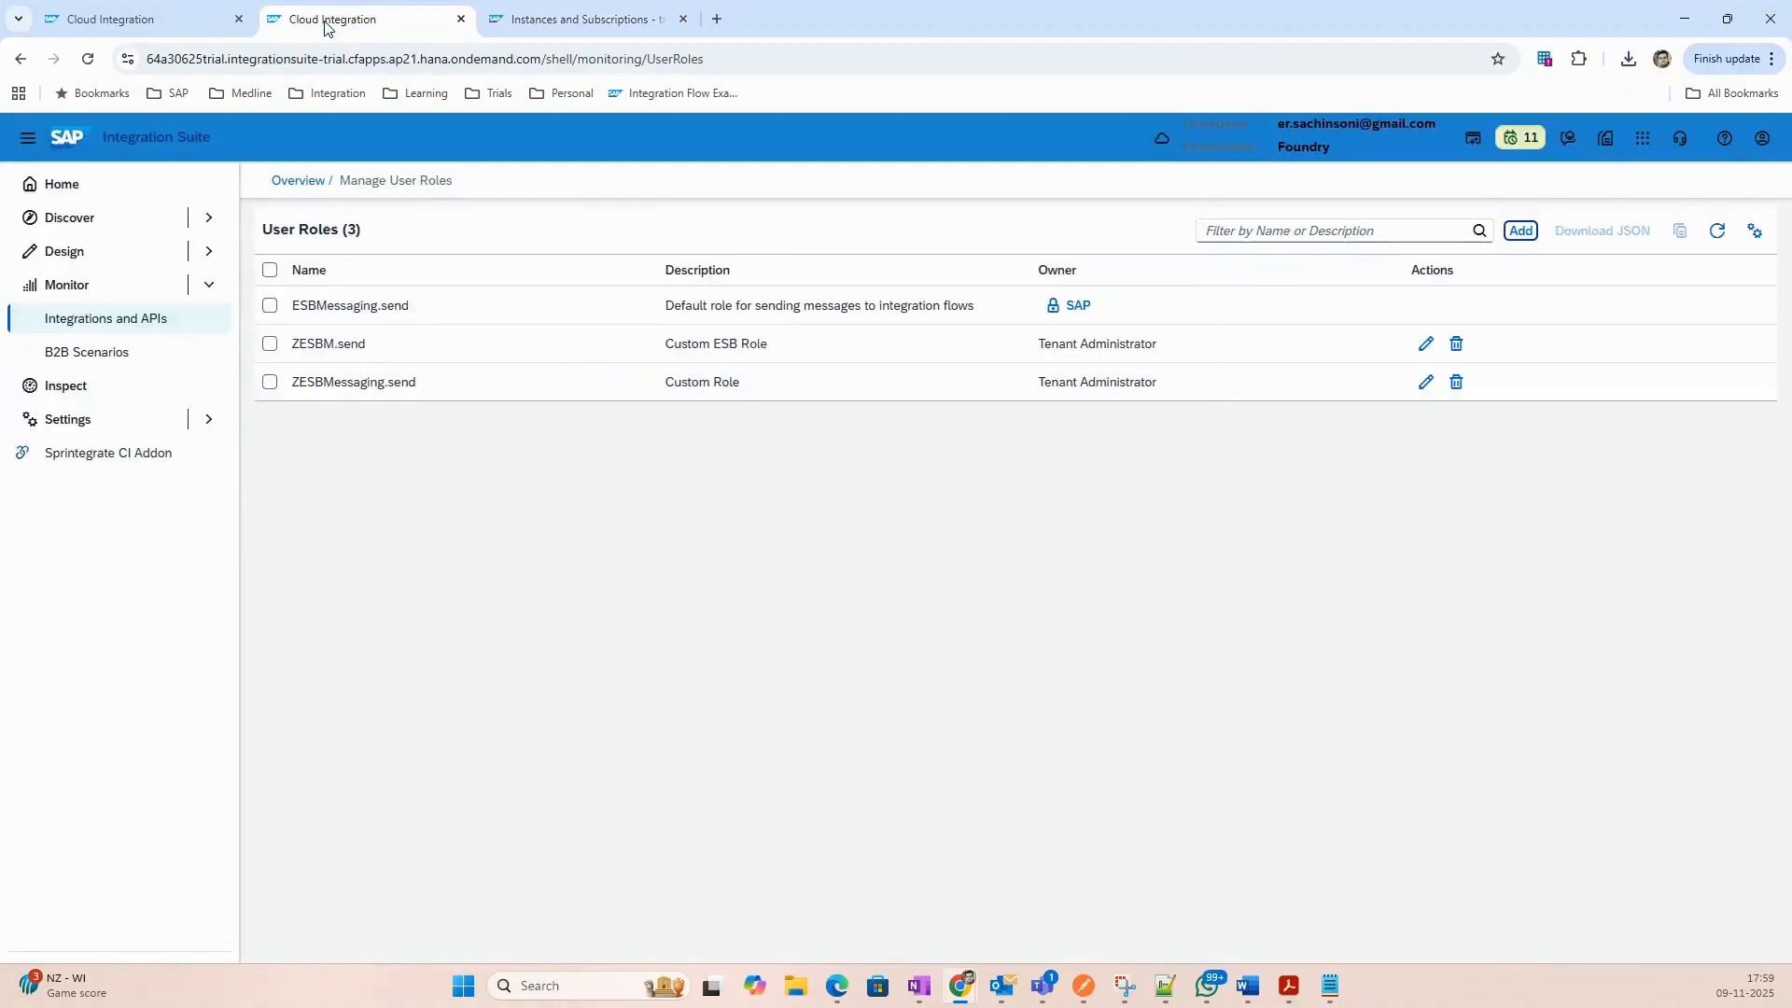
pyautogui.click(162, 28)
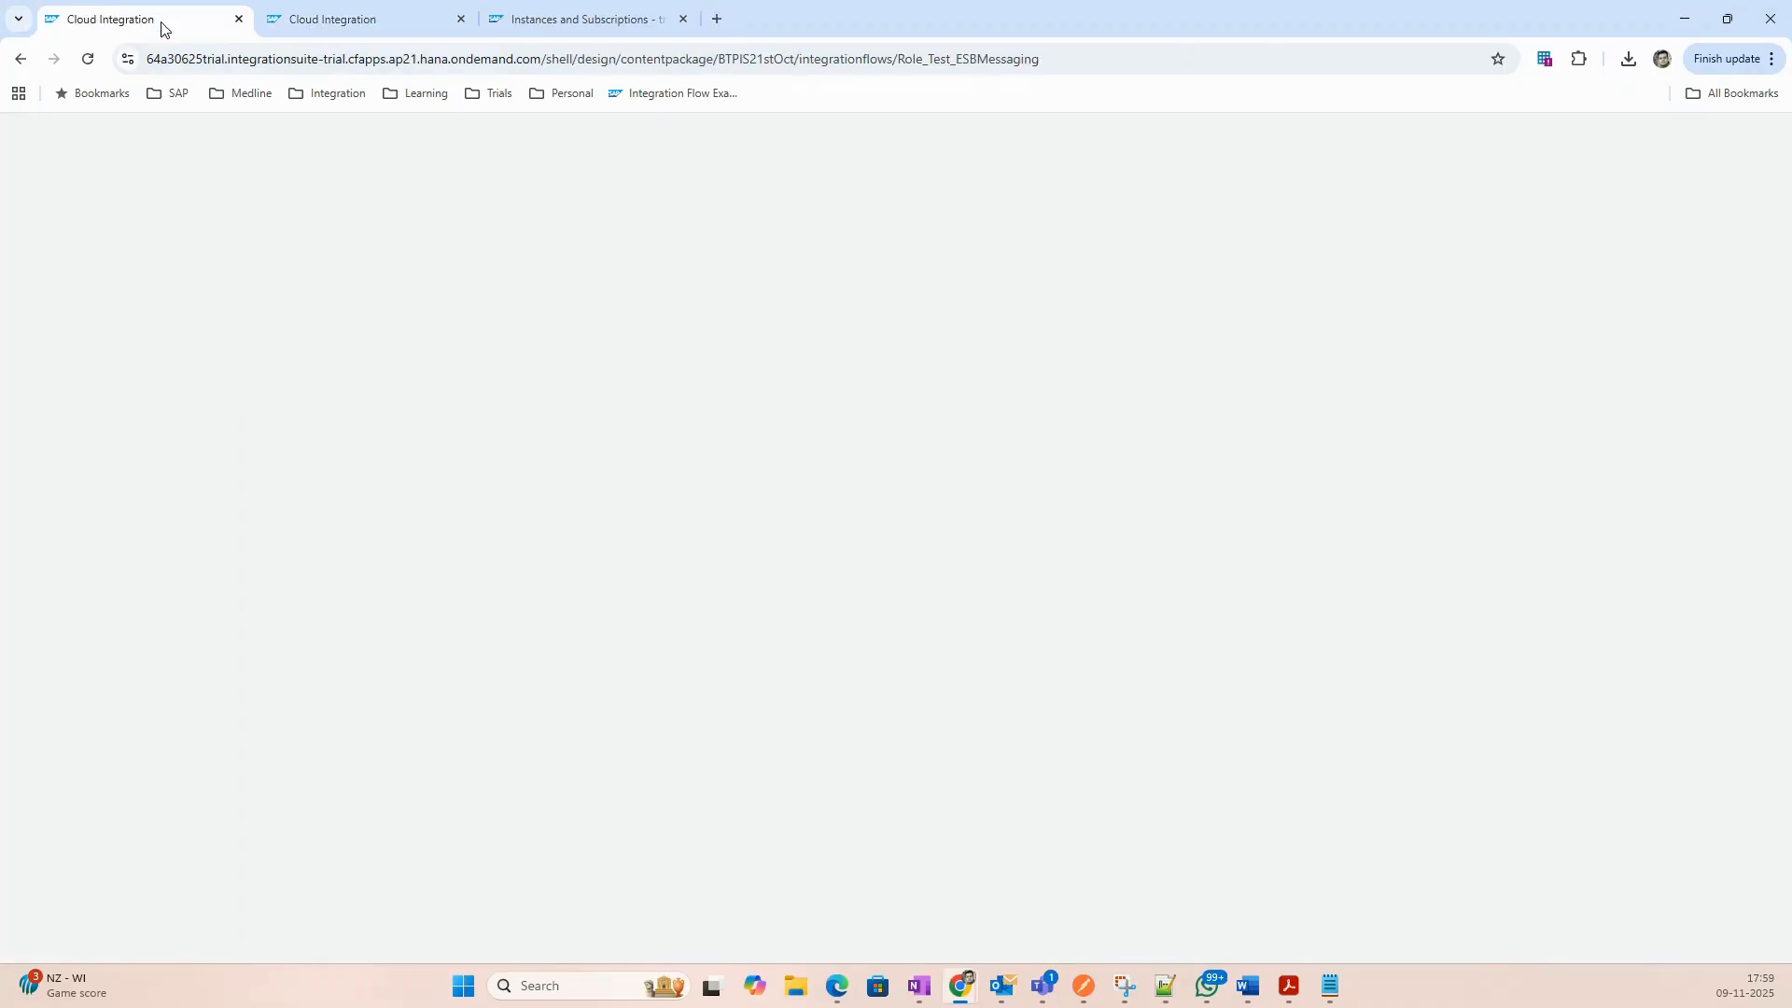
pyautogui.click(579, 19)
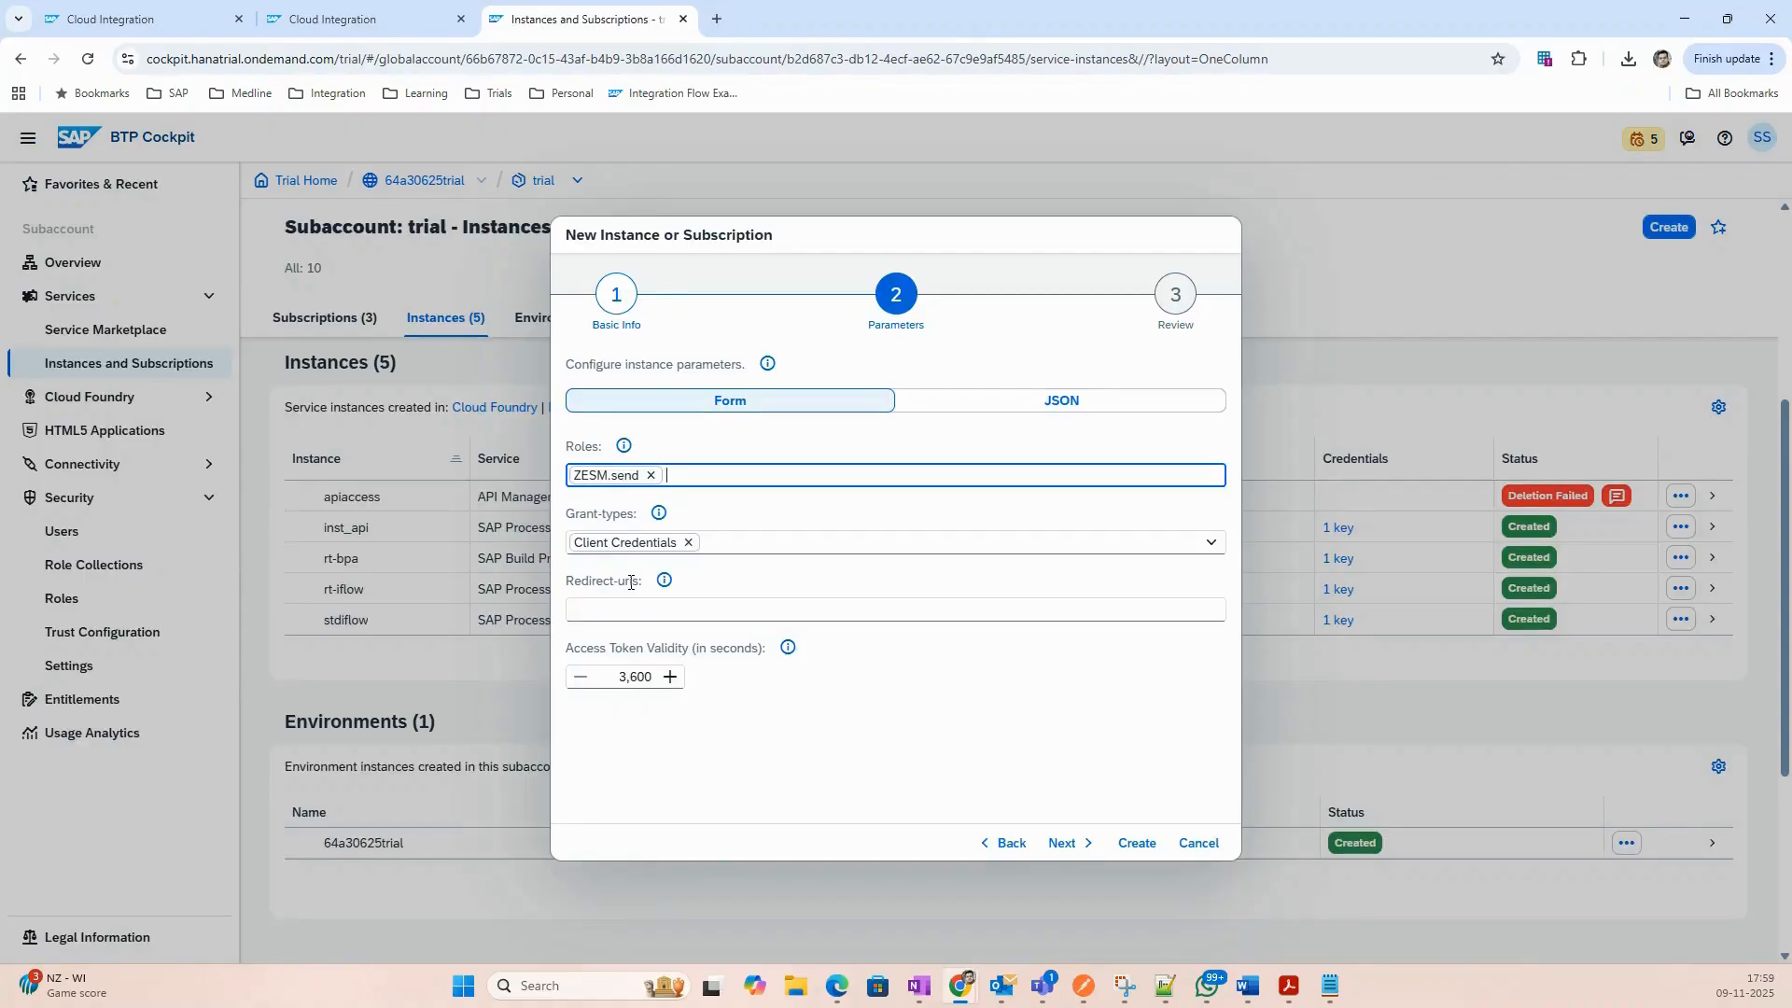
pyautogui.click(367, 22)
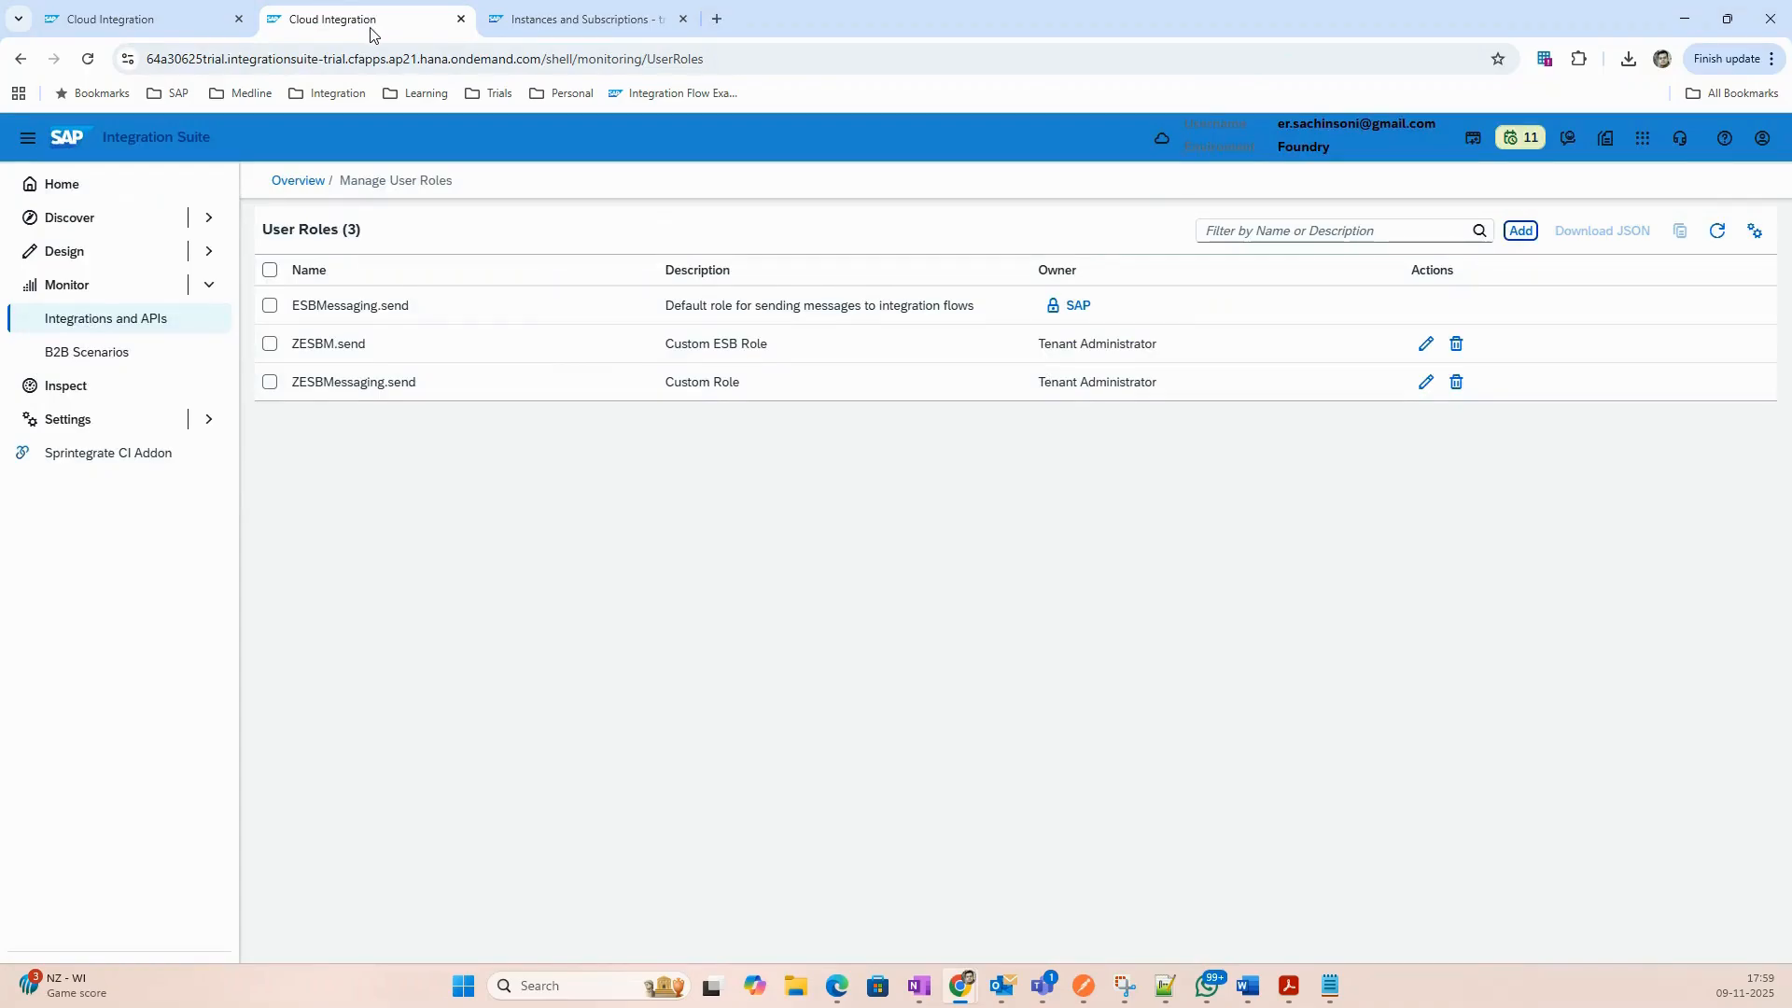
pyautogui.click(551, 20)
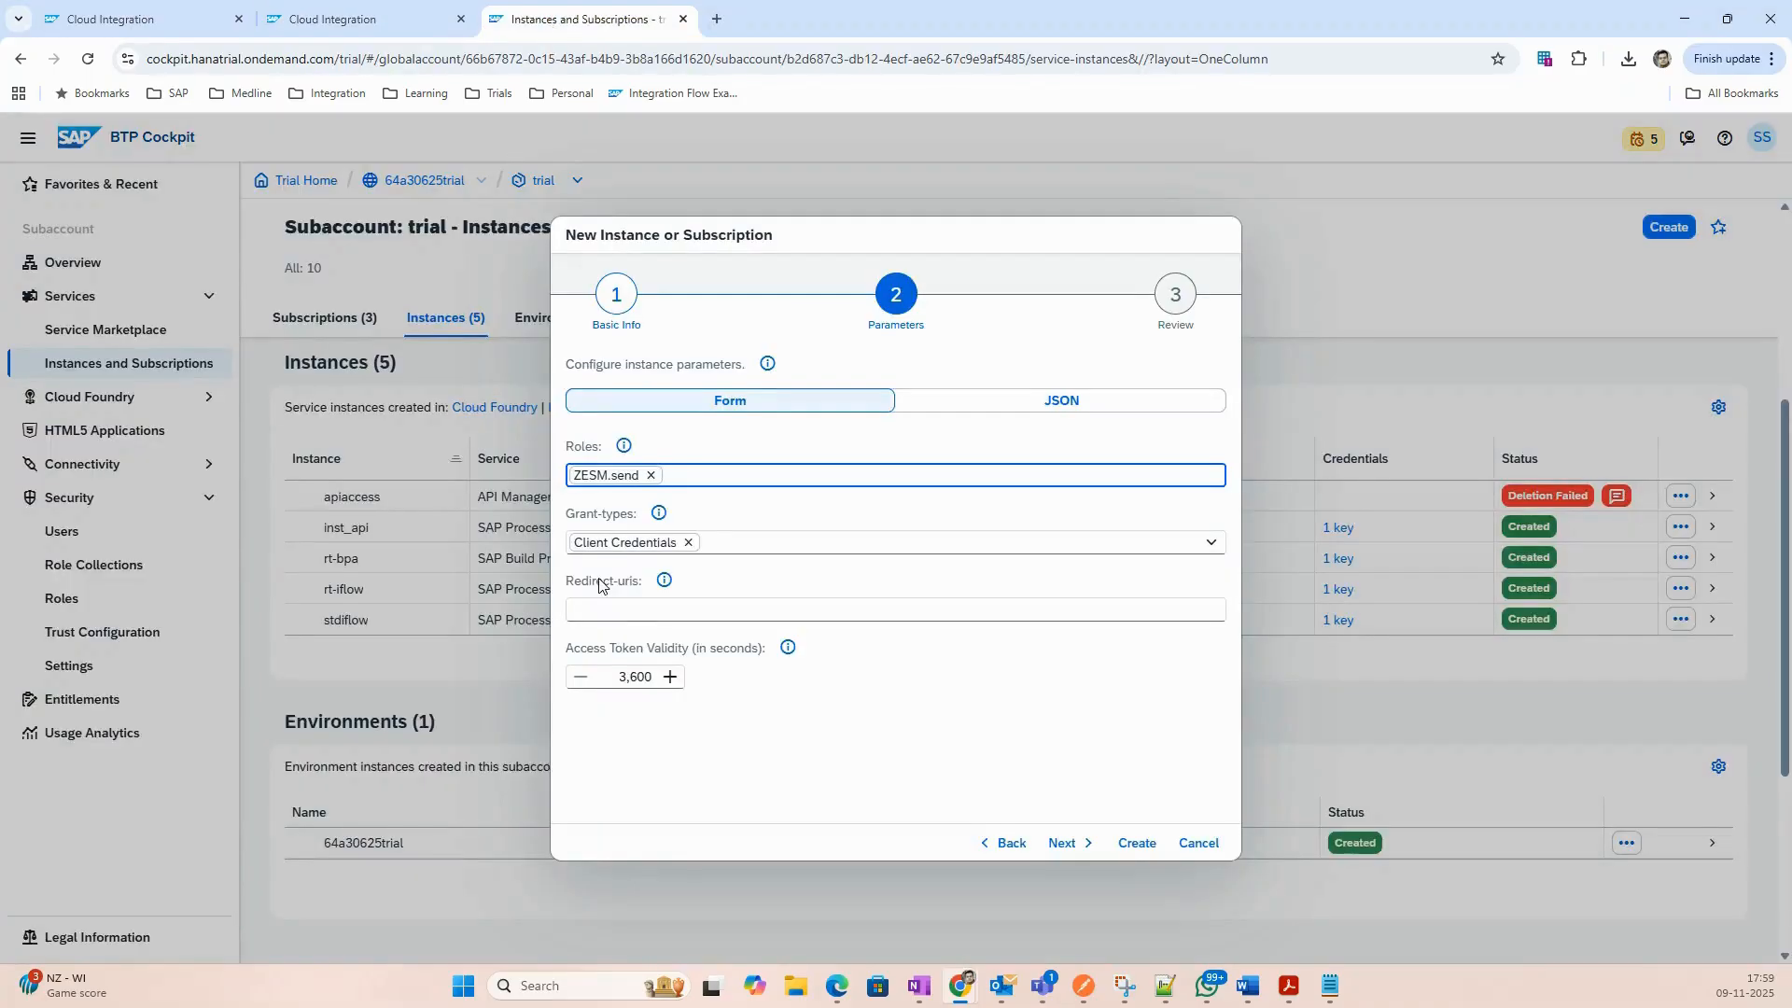
# Fix the role to ZESBM.send, review, and create the SI_3PL instance.
pyautogui.click(652, 476)
pyautogui.write('ZESBM.send')
pyautogui.click(1069, 843)
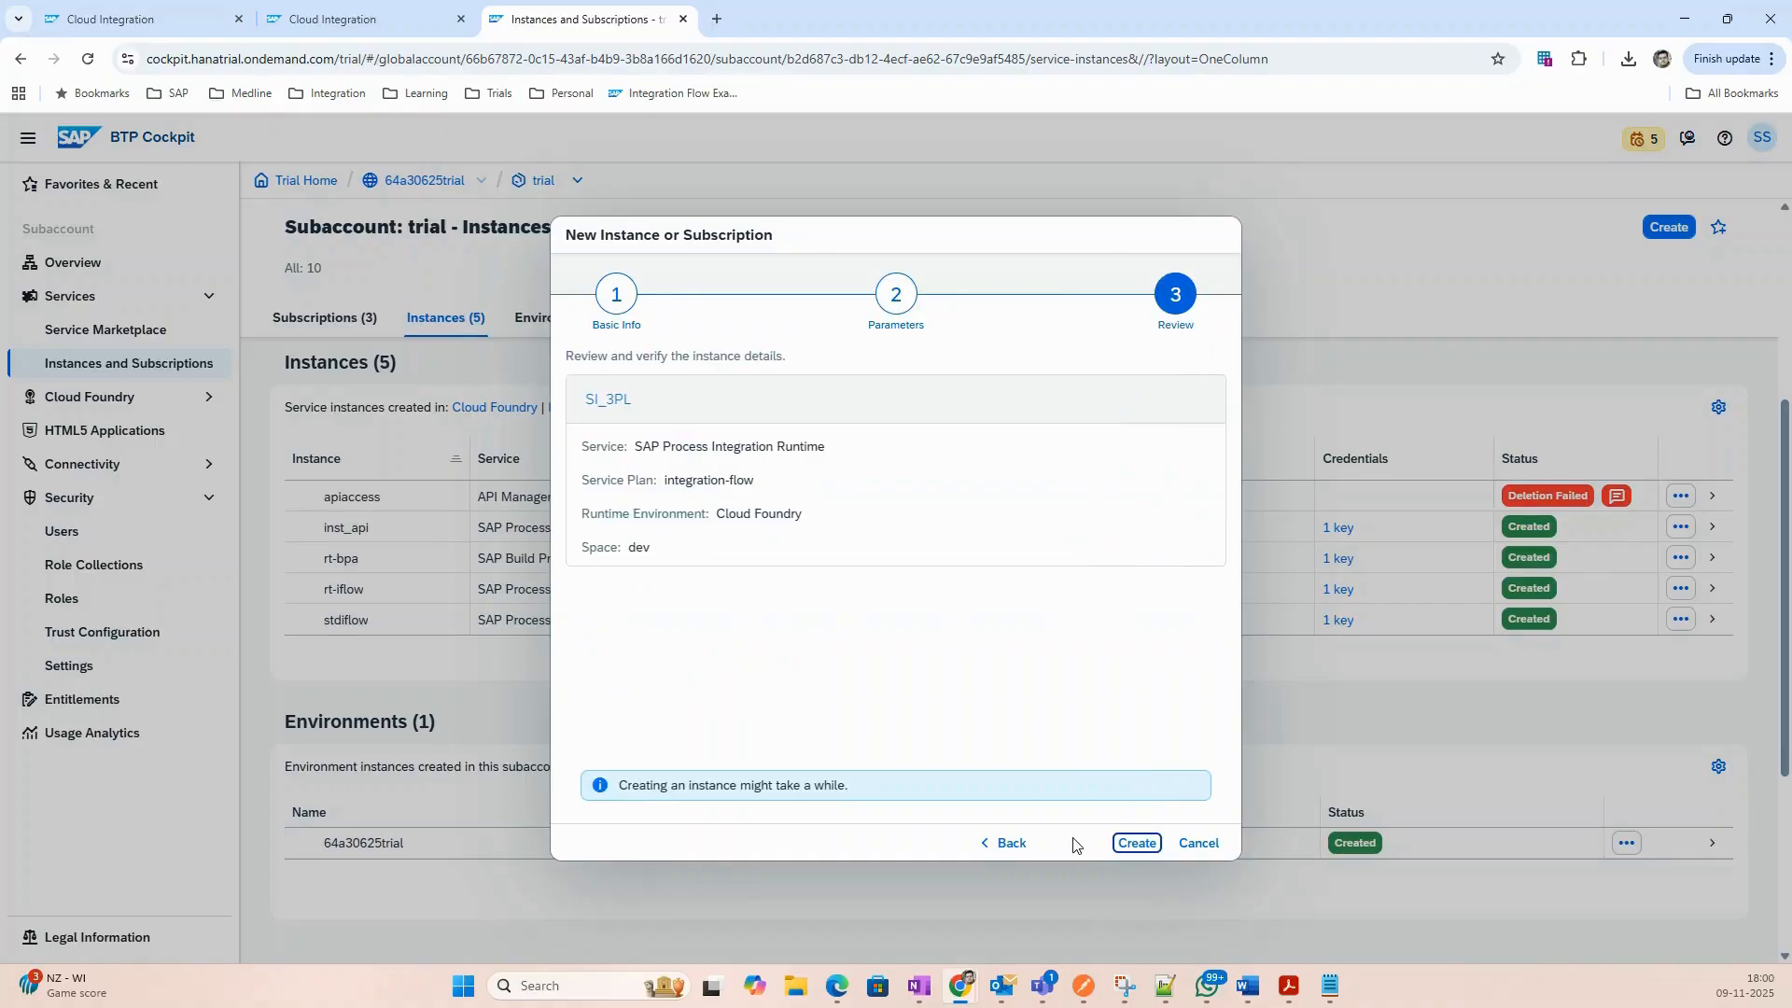
pyautogui.click(1137, 843)
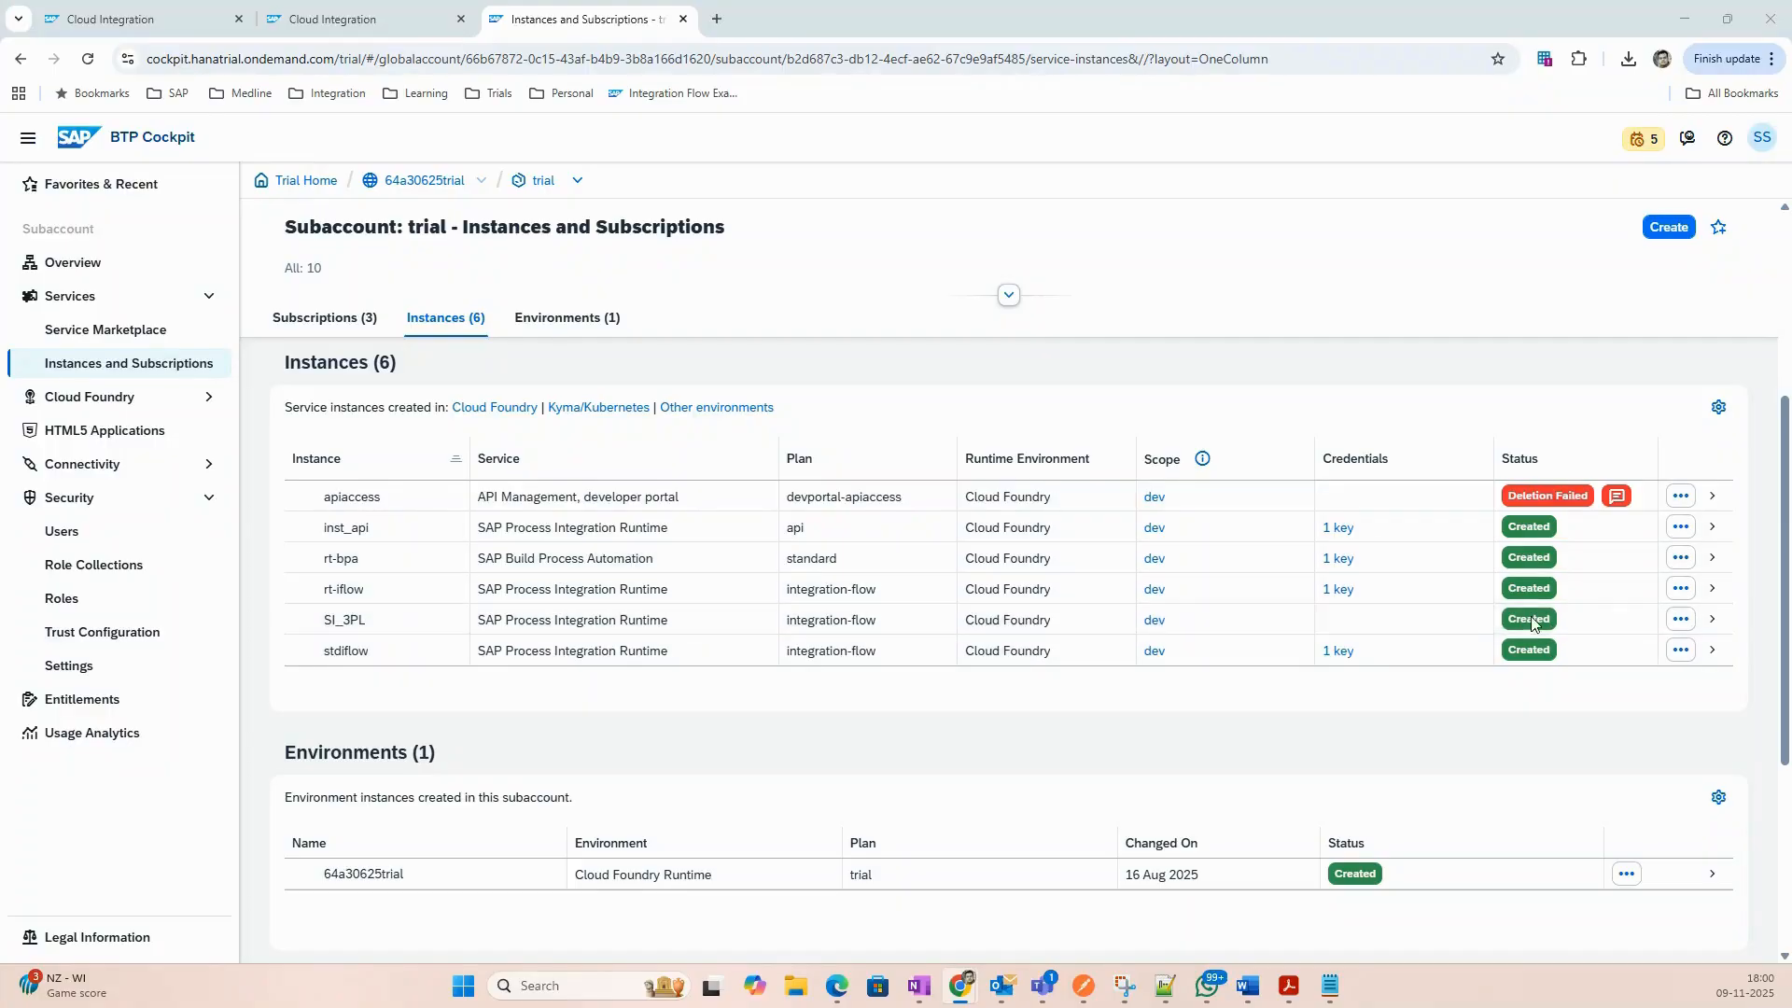
# Choose Create Service Key from the SI_3PL instance's actions menu.
pyautogui.click(1680, 622)
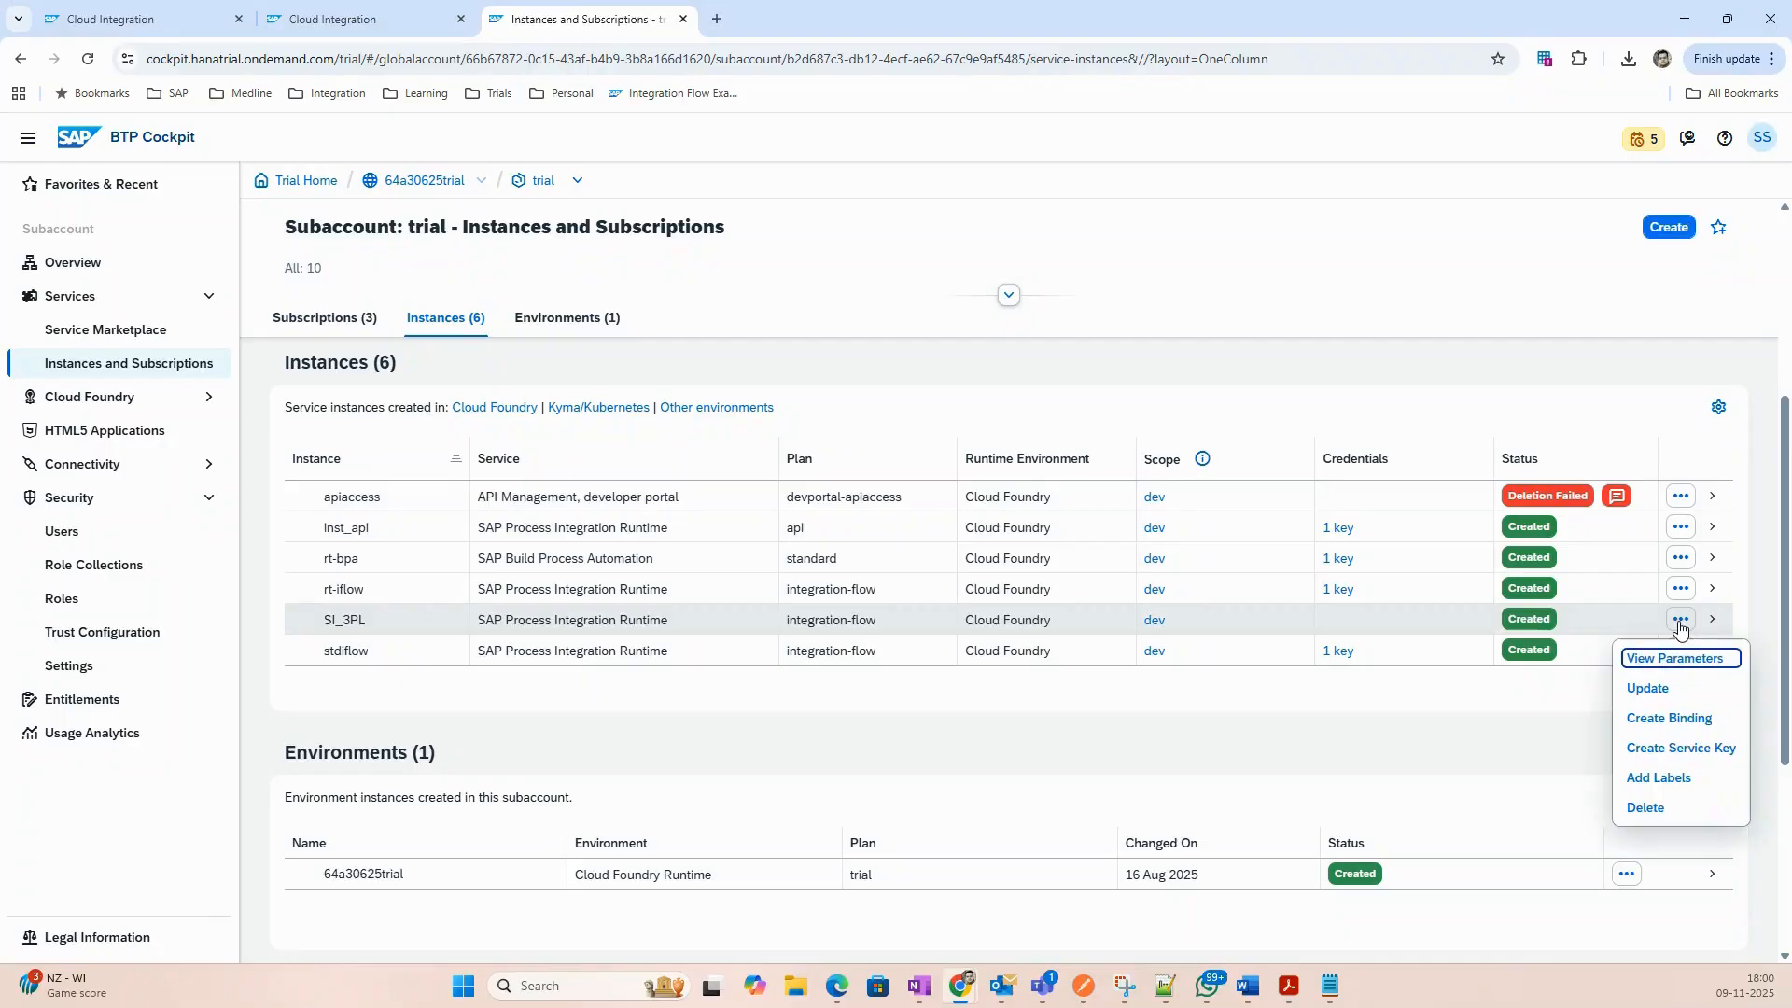
pyautogui.click(1709, 751)
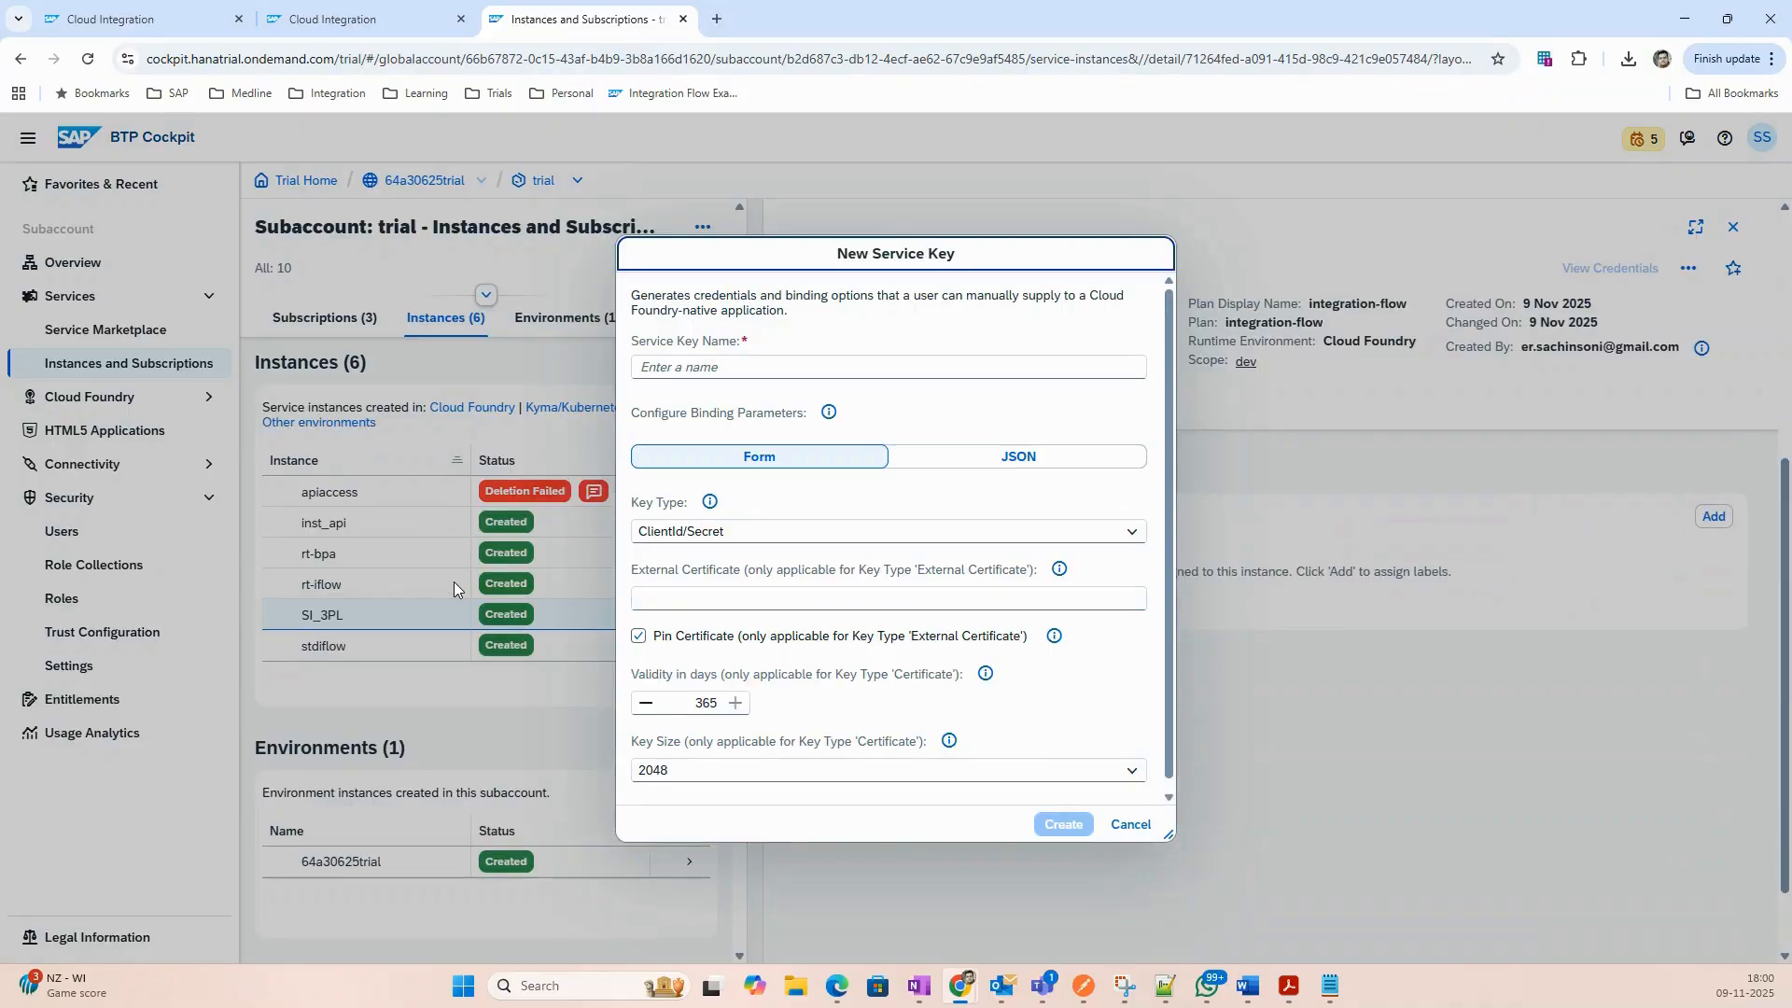
# Name the new service key 3plkey and create it.
pyautogui.click(712, 374)
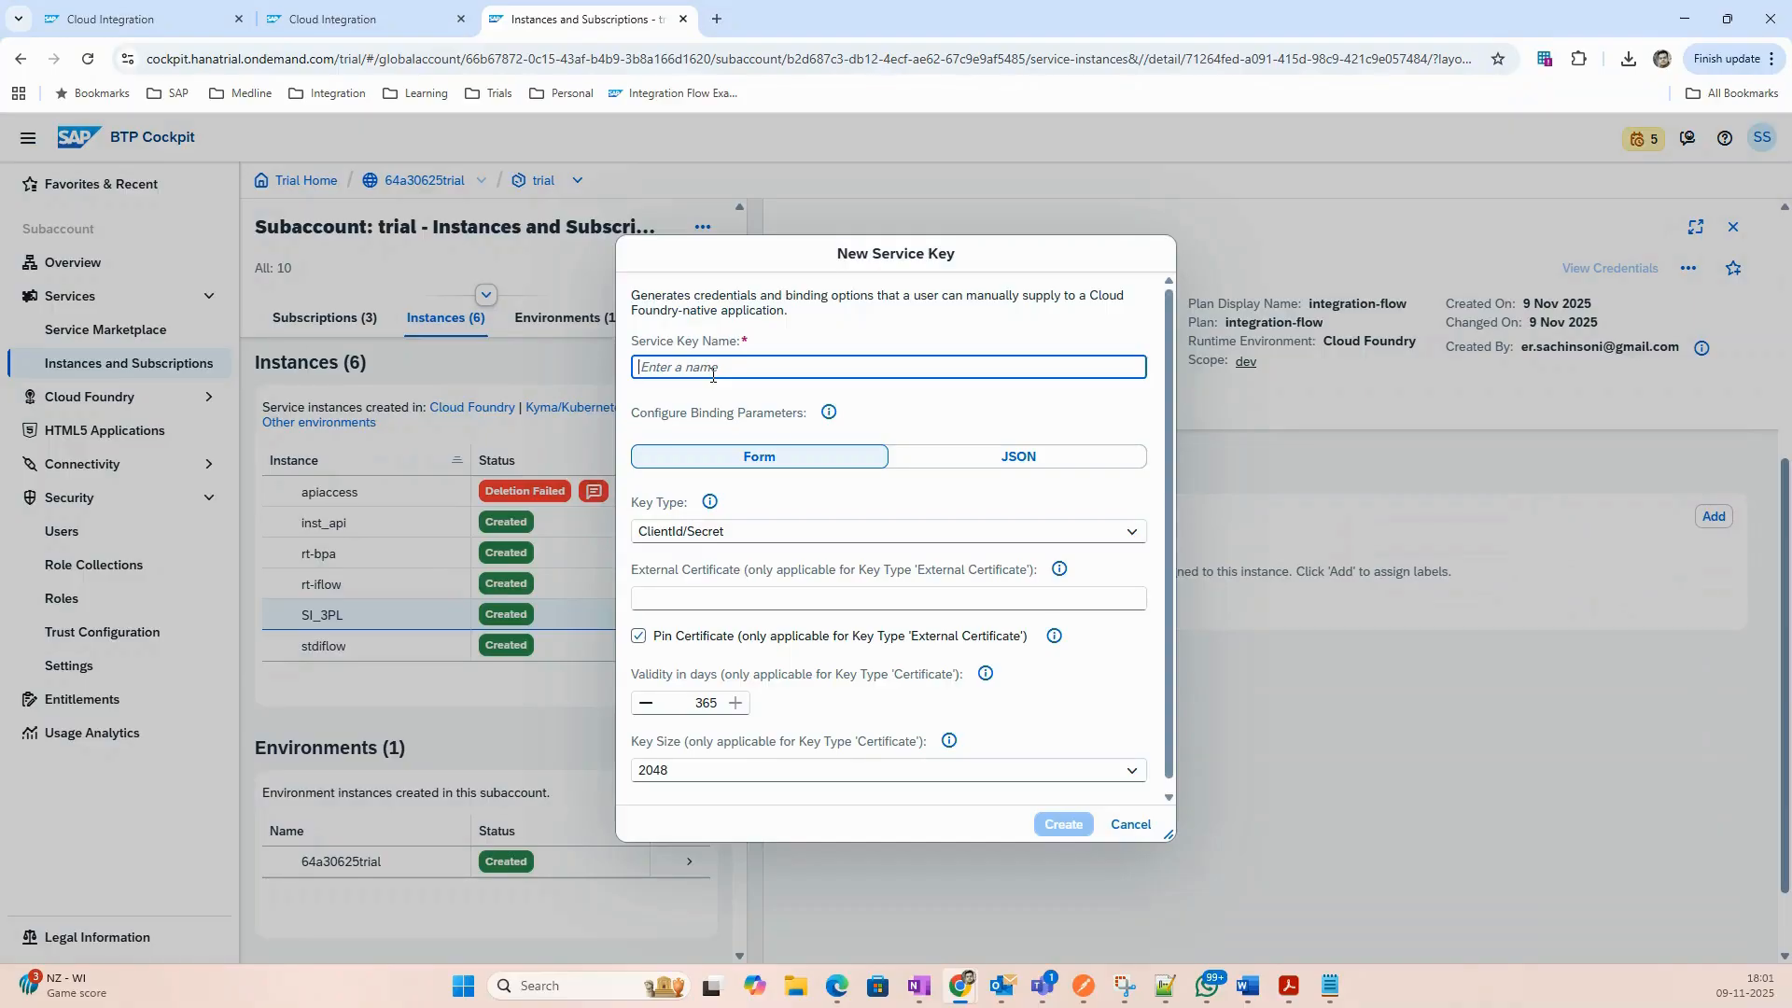
pyautogui.write('iflow')
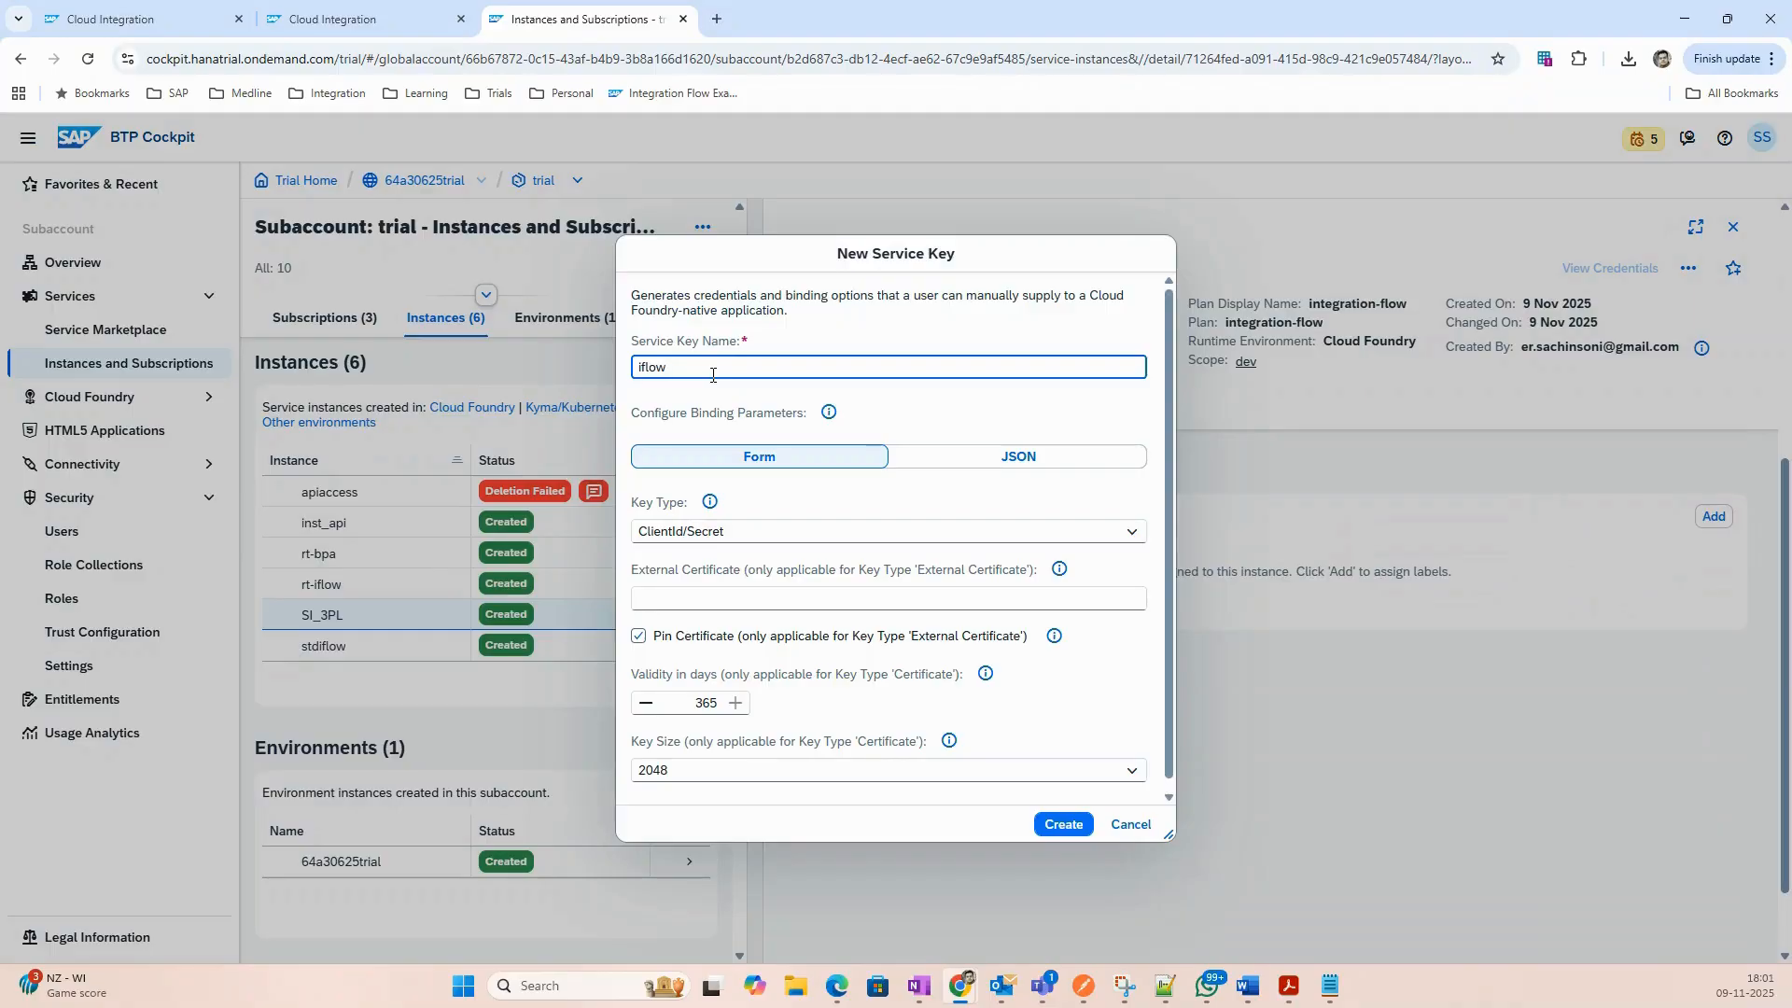
pyautogui.press('BackSpace')
pyautogui.press('BackSpace')
pyautogui.press('BackSpace')
pyautogui.press('BackSpace')
pyautogui.write('3plkey')
pyautogui.click(1065, 830)
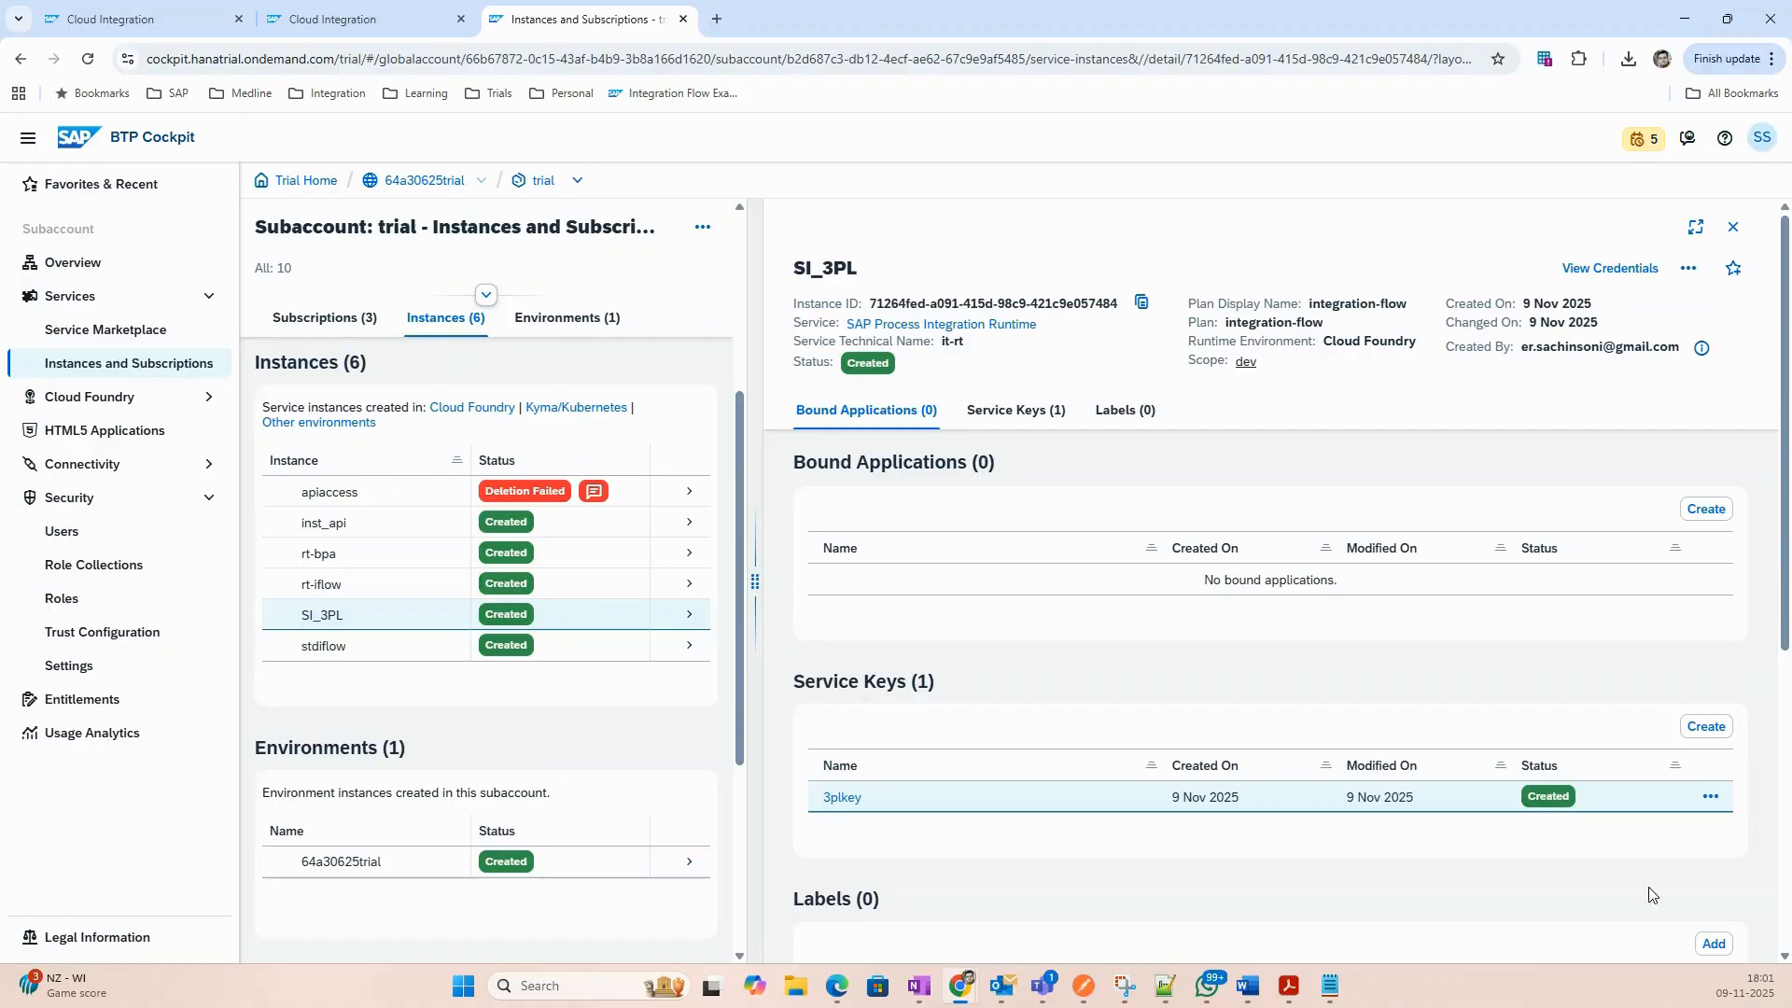
# Show the 3plkey credentials beside Postman and split the cockpit into its own window.
pyautogui.click(838, 801)
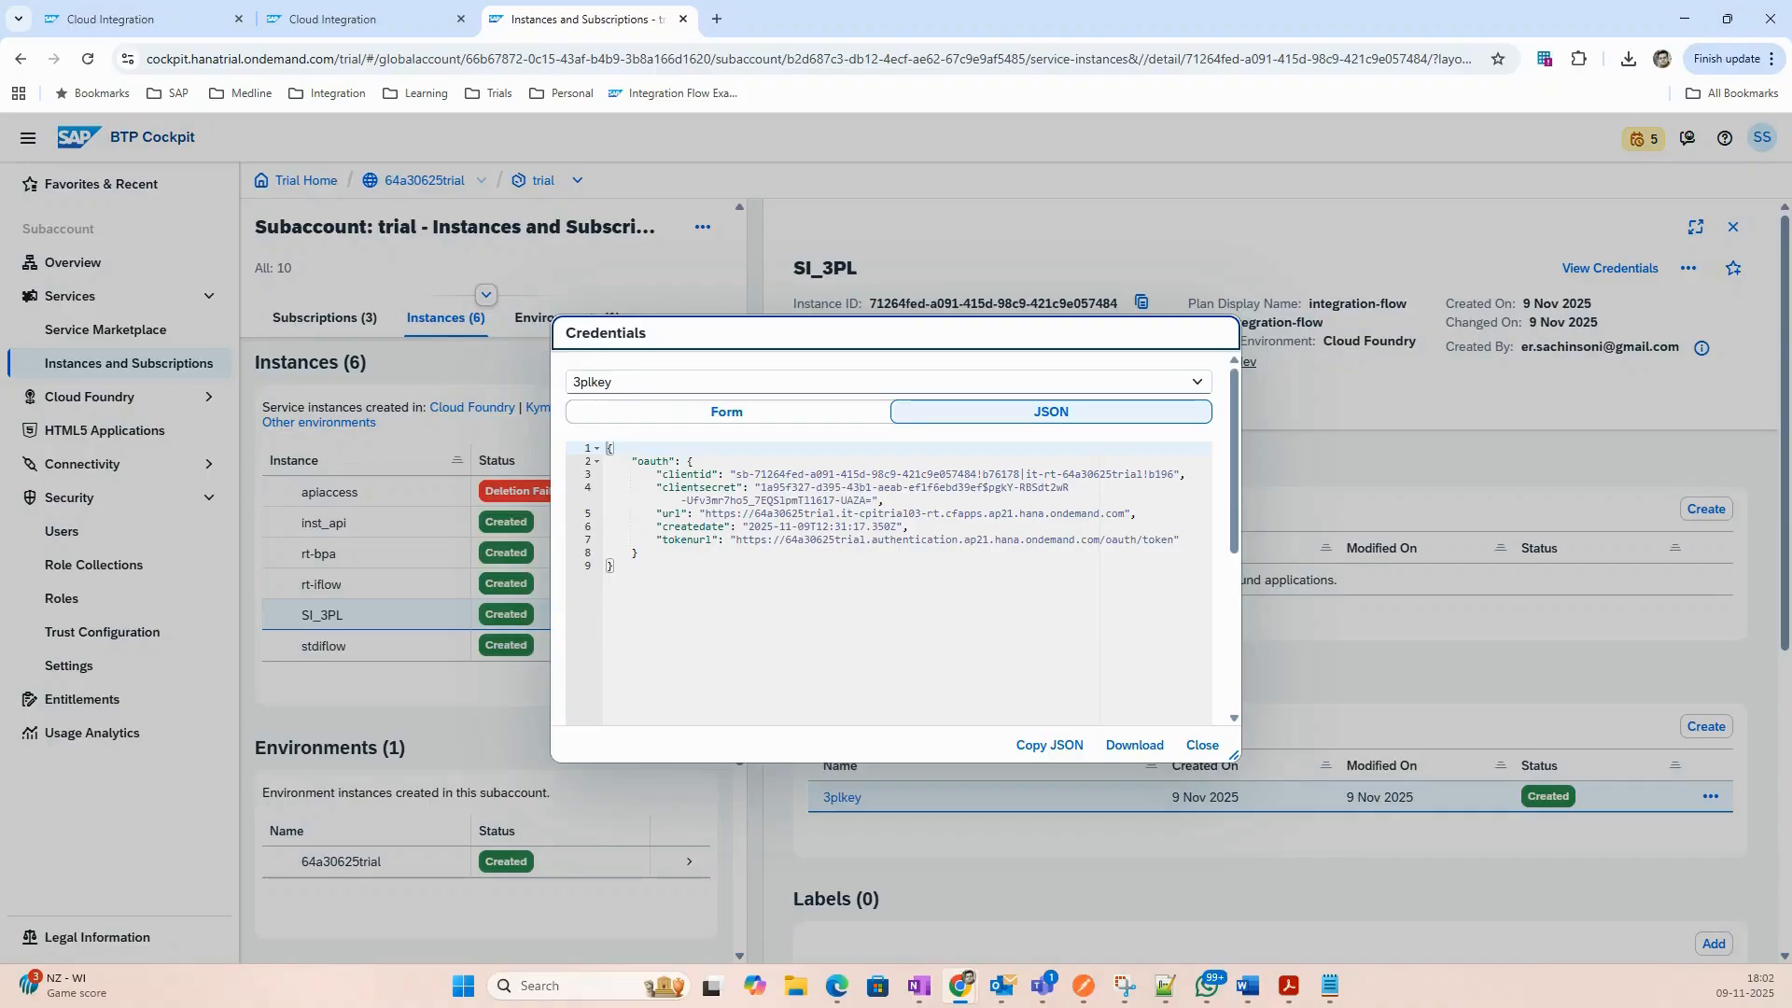
pyautogui.hotkey('alt', 'Tab')
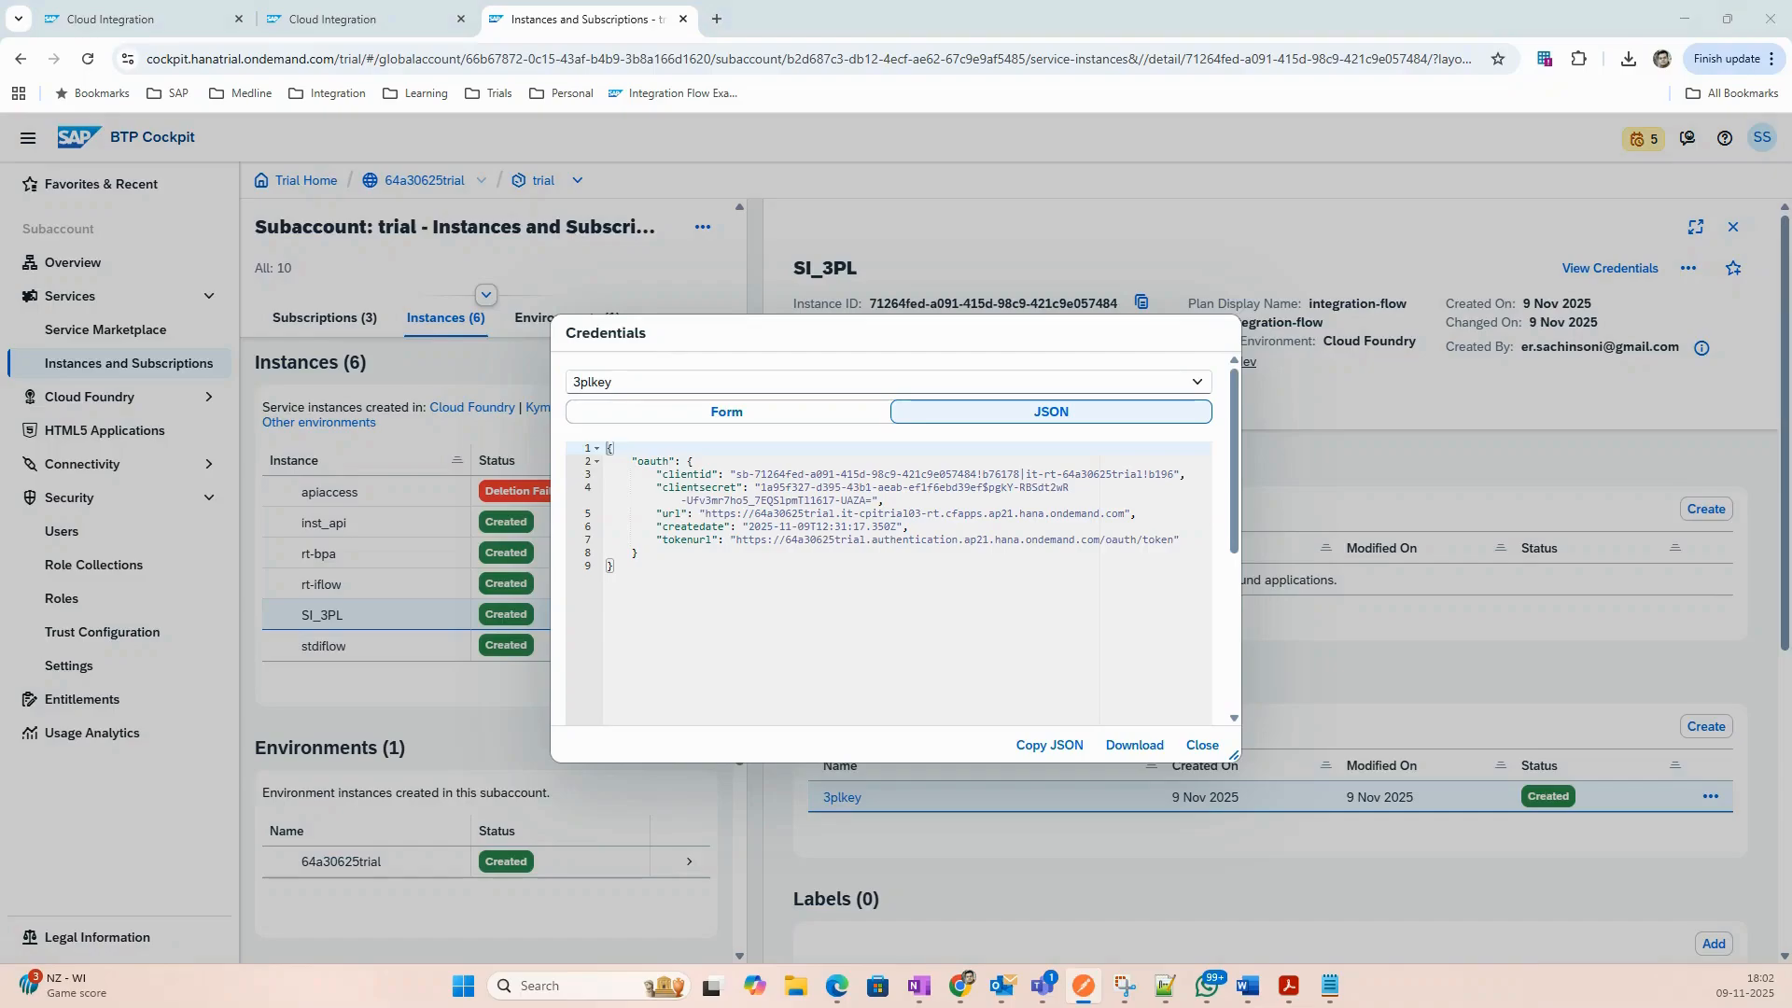
pyautogui.moveTo(0, 401); pyautogui.dragTo(448, 138)
pyautogui.click(1256, 399)
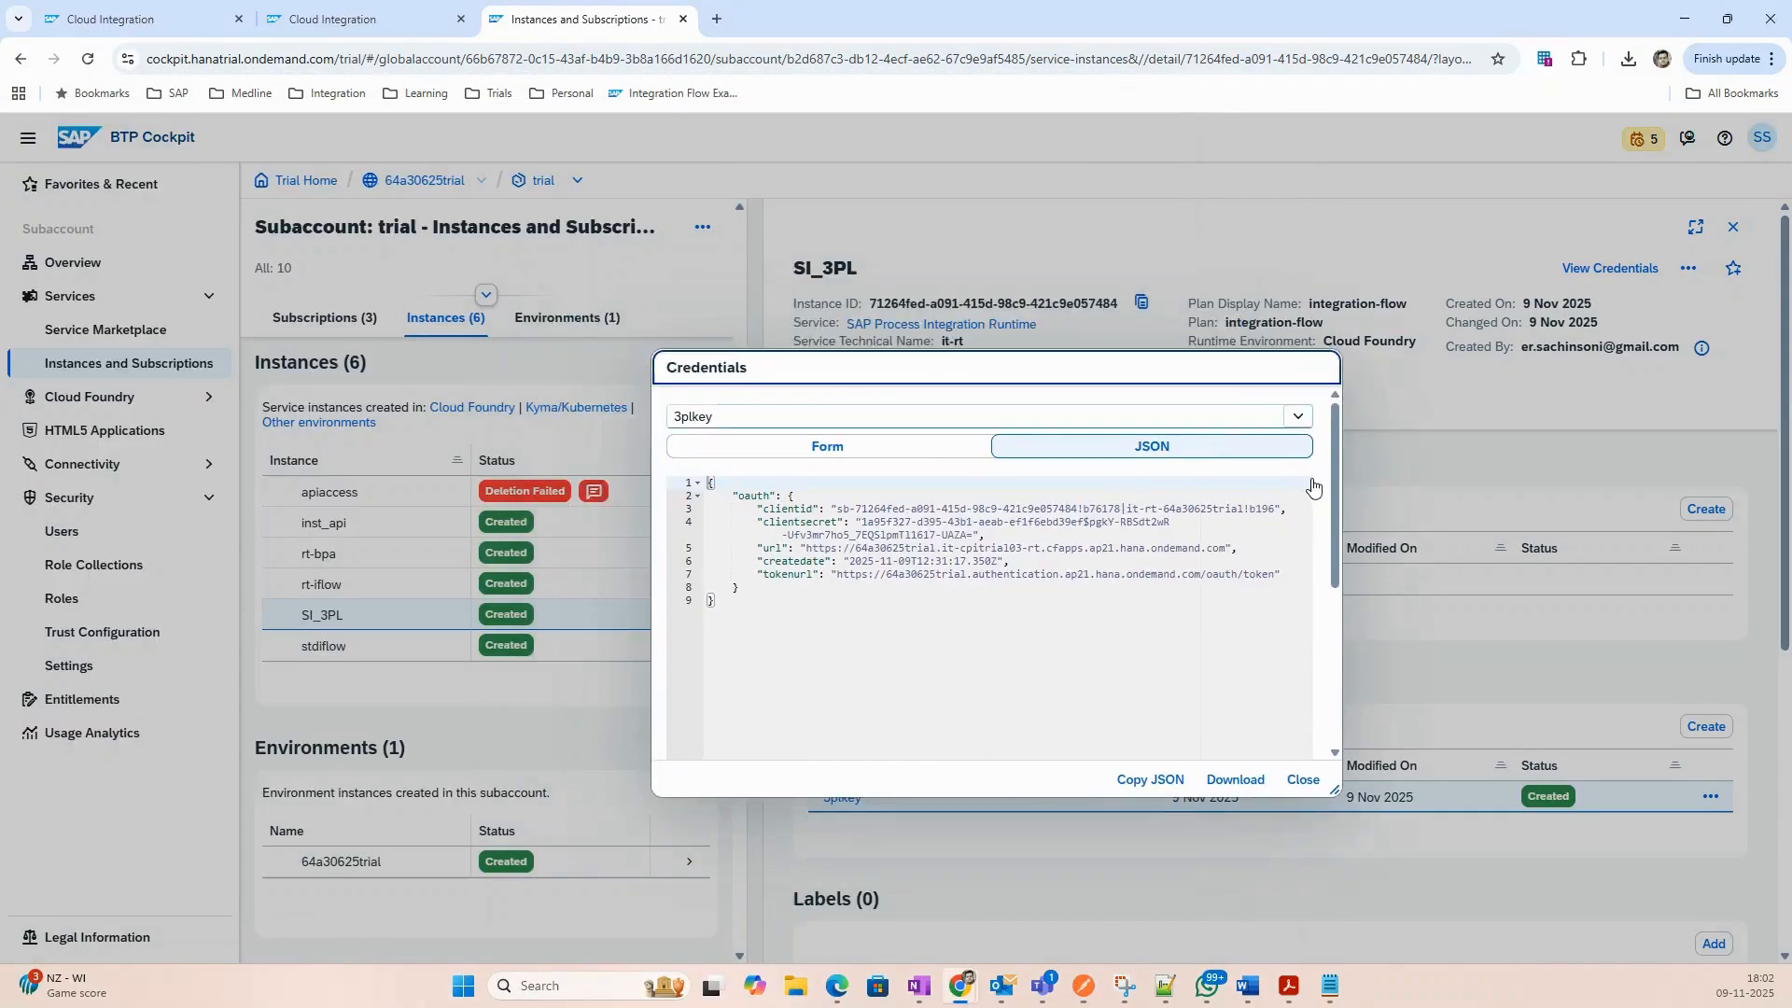
pyautogui.moveTo(993, 367); pyautogui.dragTo(967, 471)
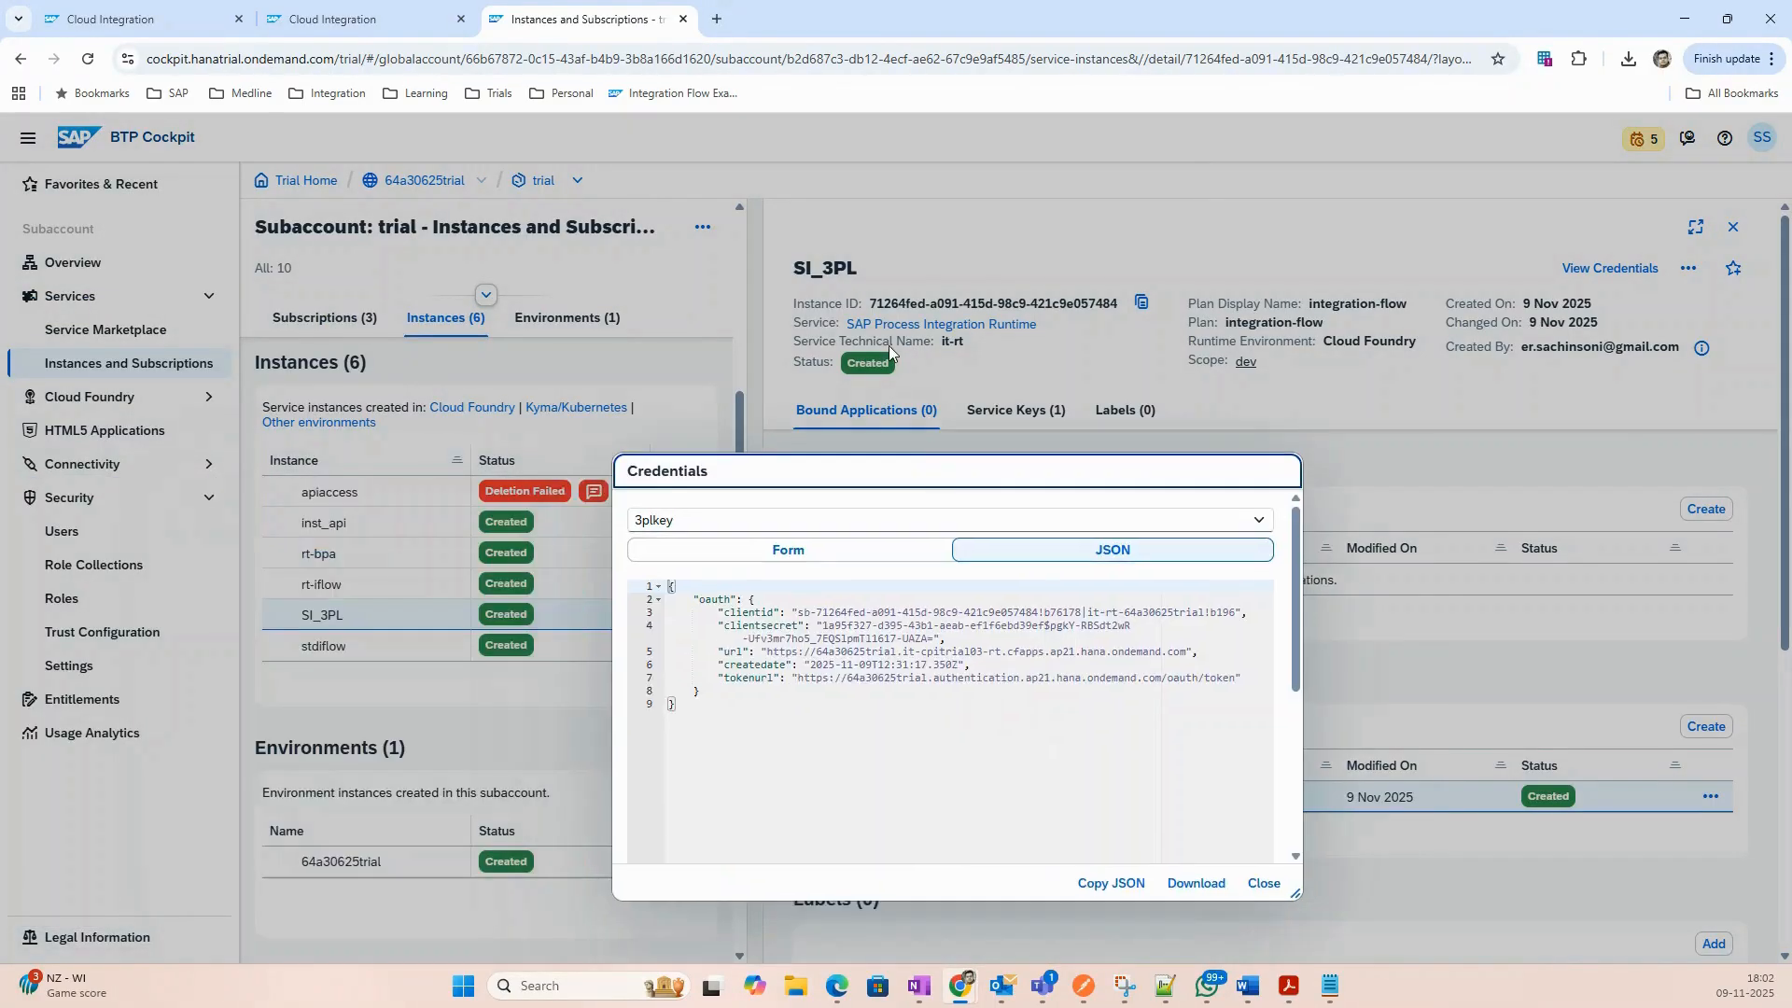
pyautogui.moveTo(616, 28); pyautogui.dragTo(0, 267)
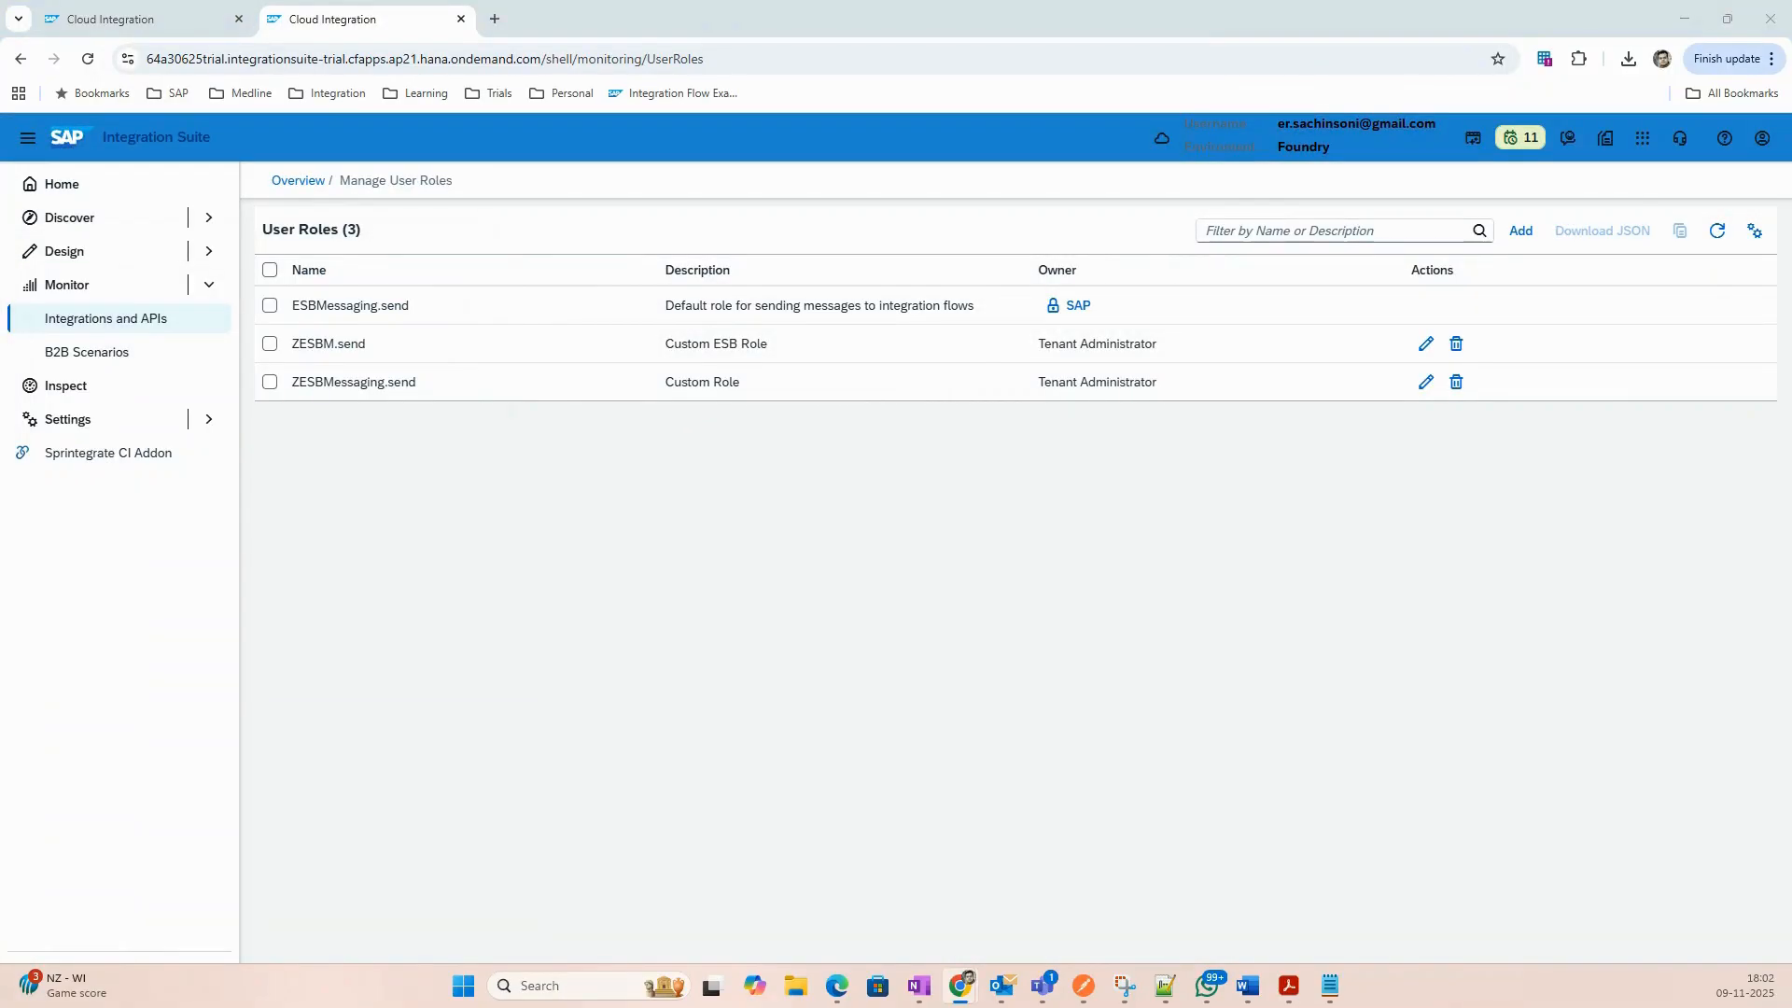
# Bring Postman's CustomRole request, showing 403 Forbidden, to the front.
pyautogui.click(1086, 999)
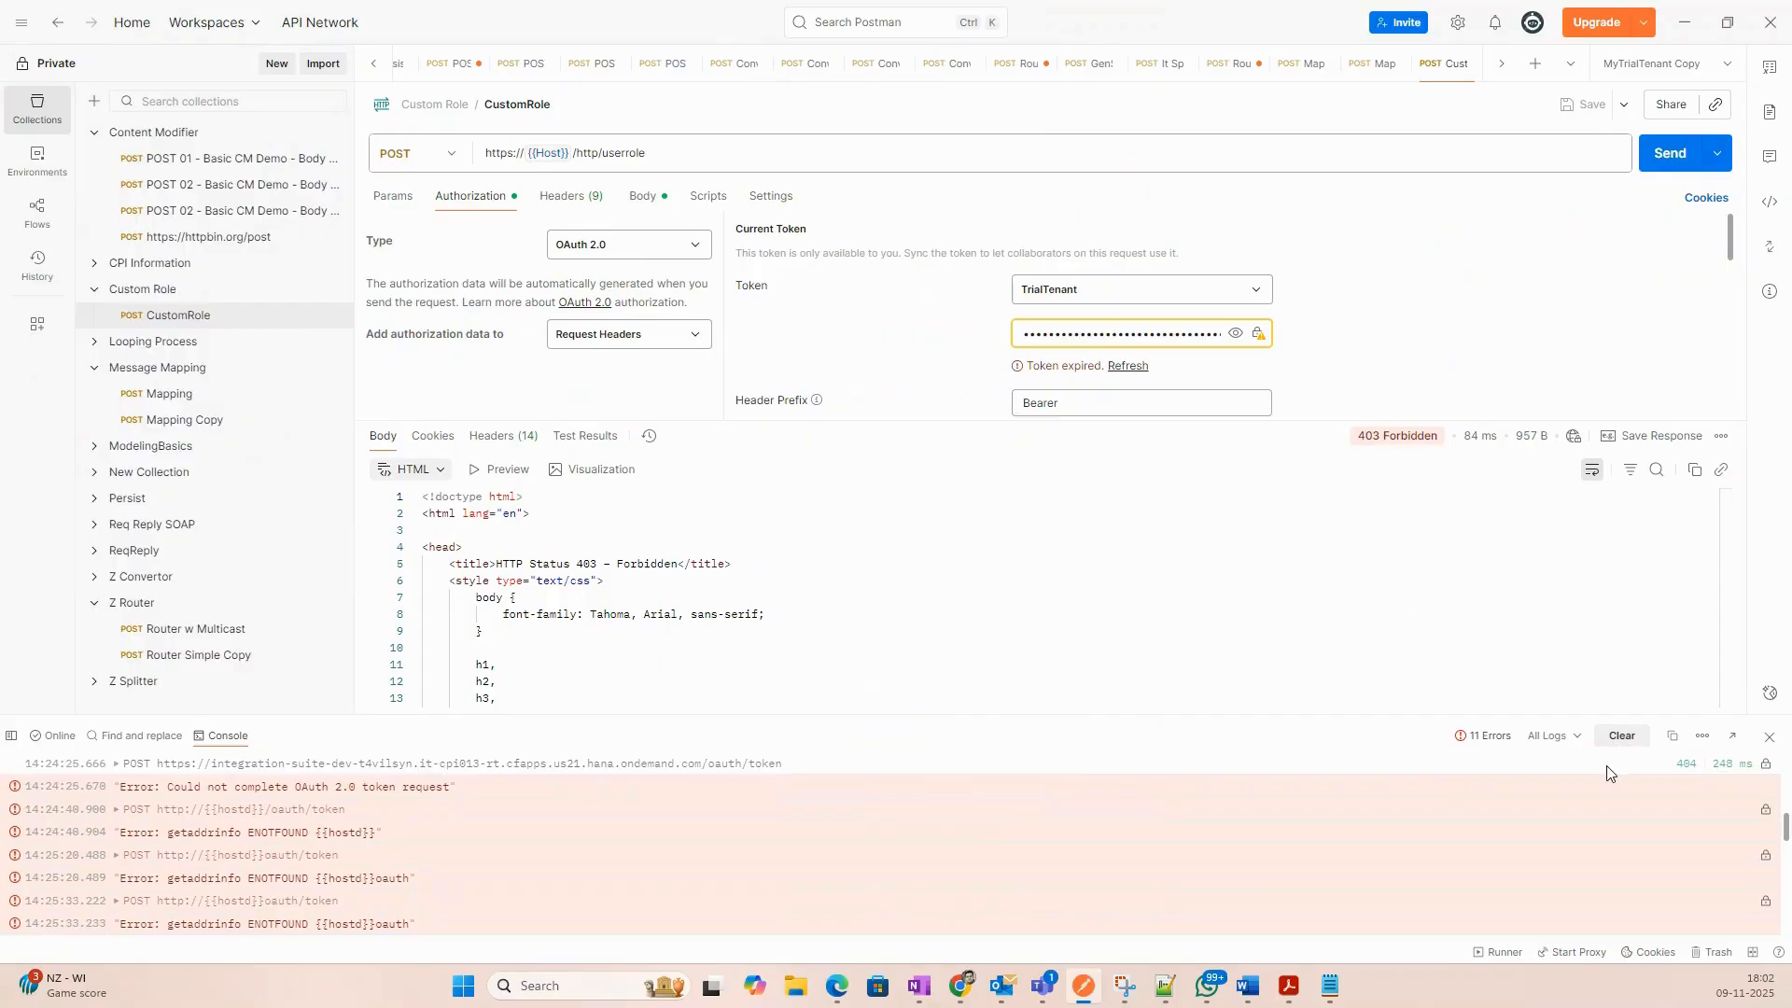
# Close the console and review the CustomRole request's OAuth access token URL.
pyautogui.click(1770, 742)
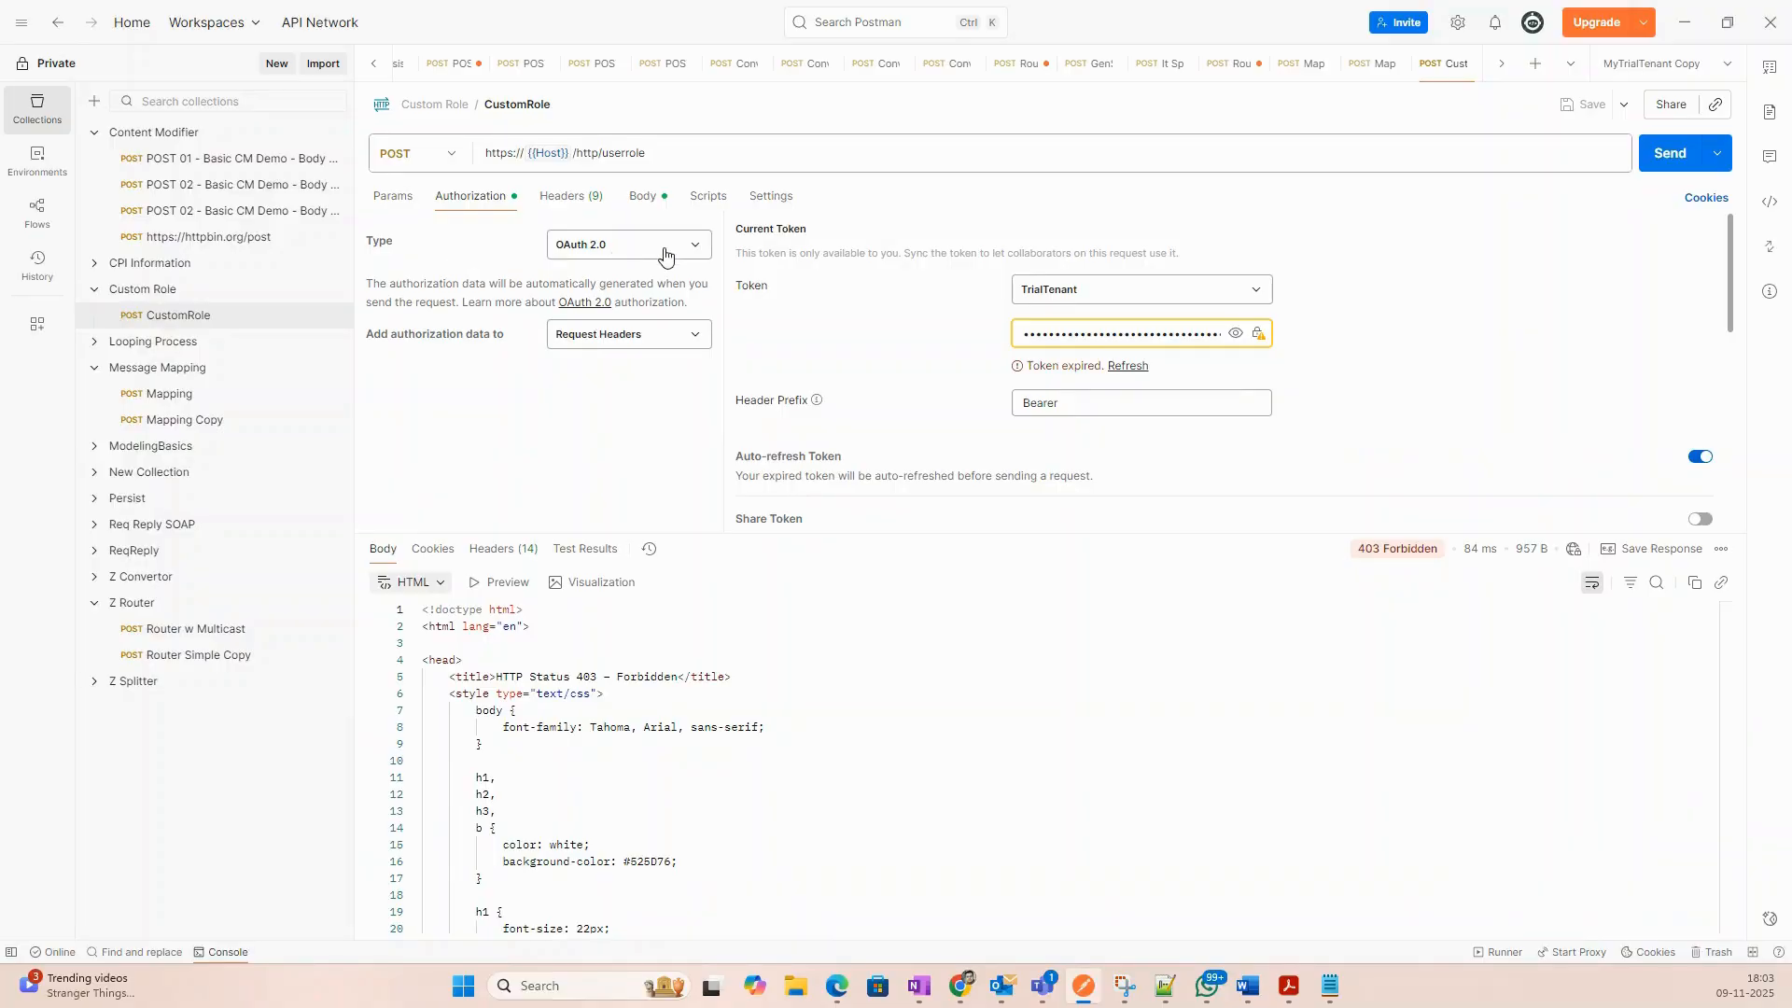
pyautogui.scroll(-2, 1375, 361)
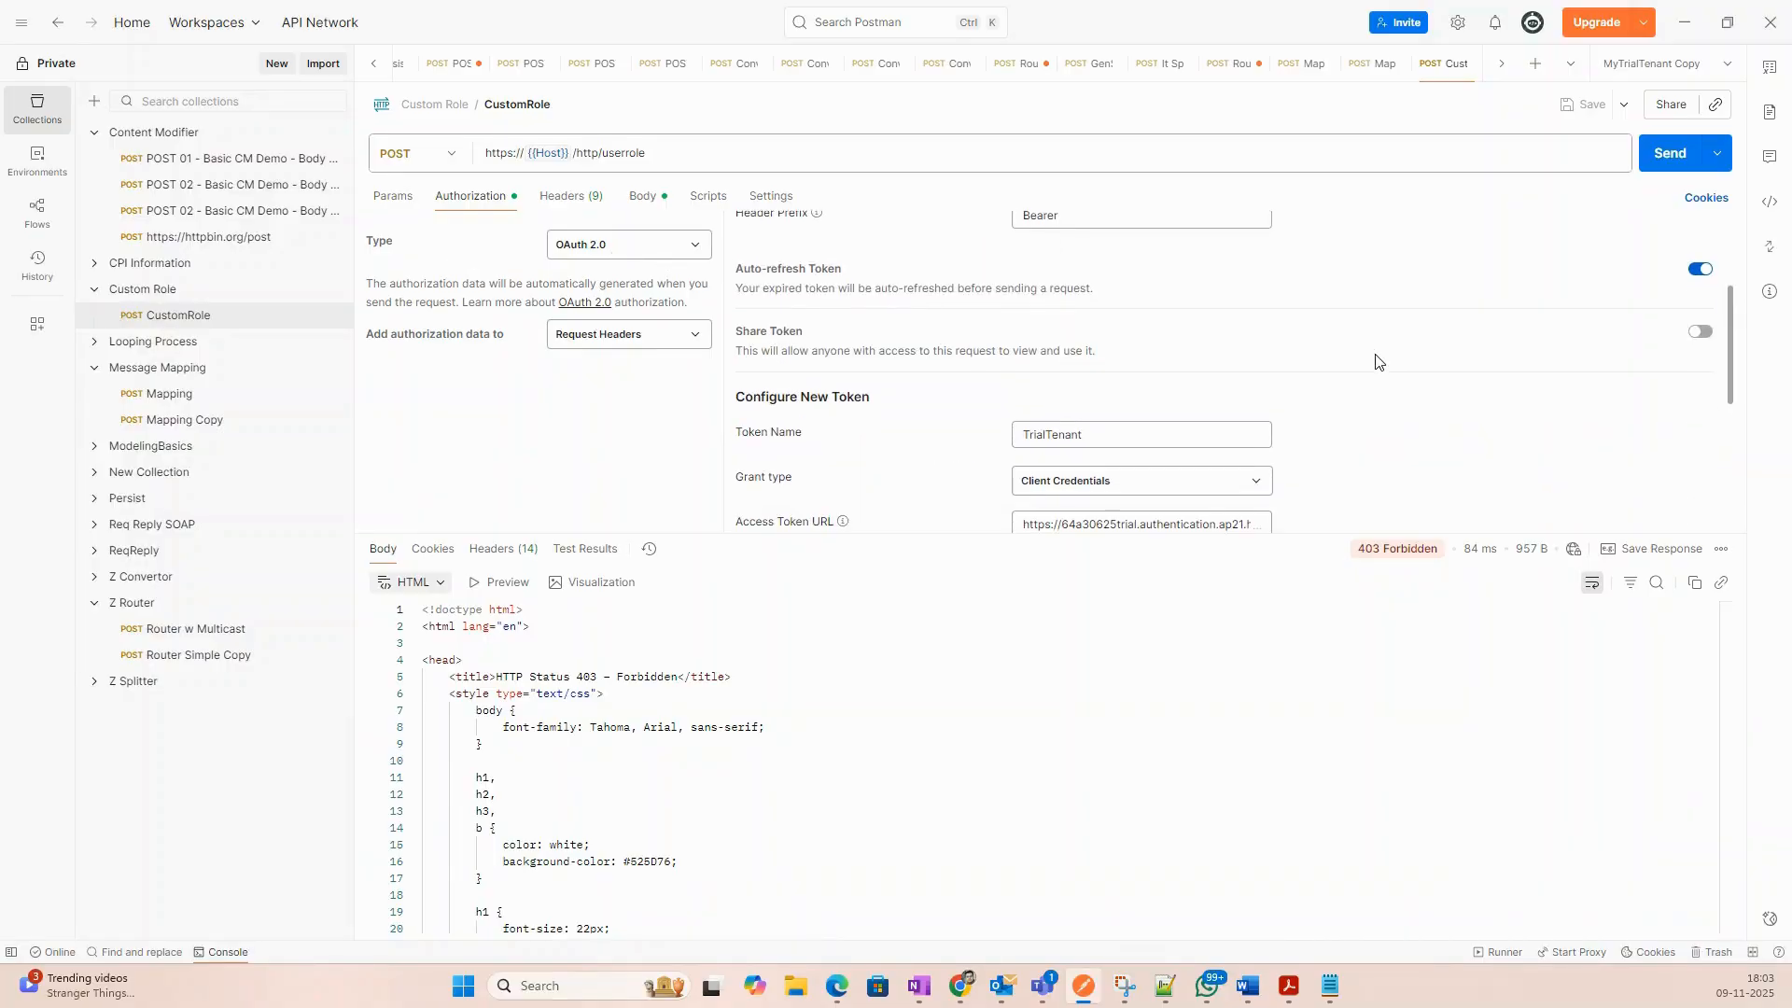
pyautogui.scroll(-1, 1375, 361)
pyautogui.click(1109, 435)
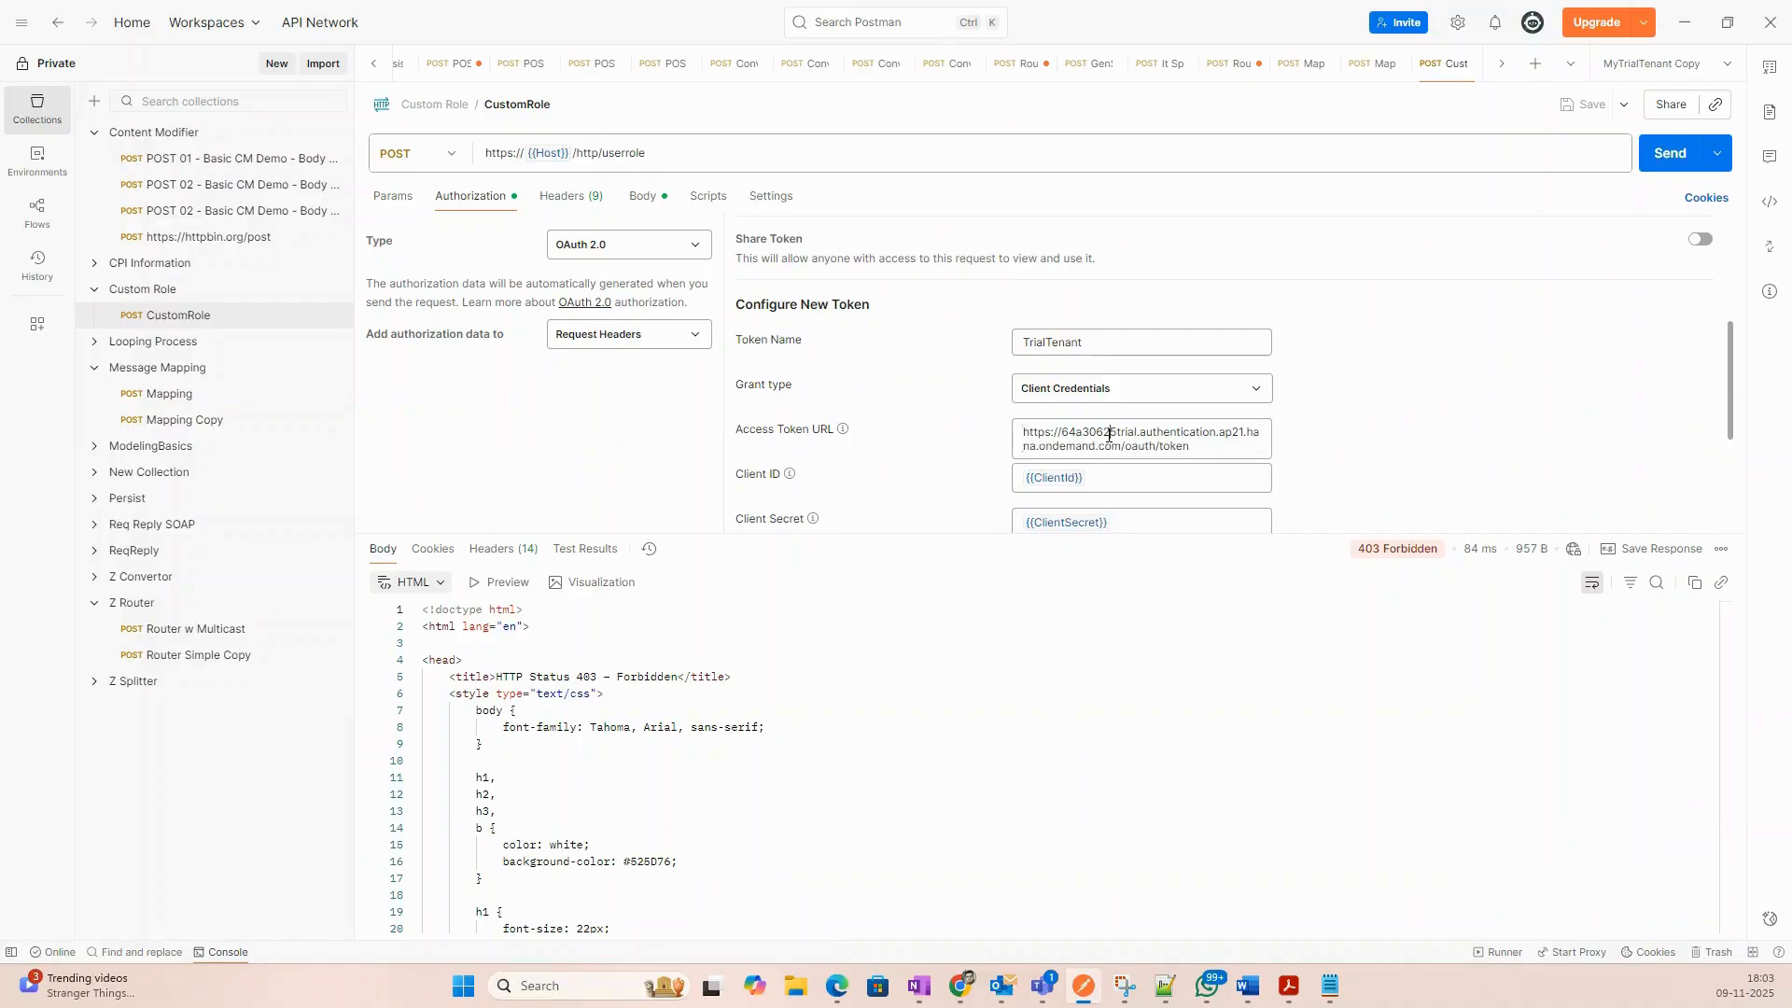
pyautogui.moveTo(1109, 434); pyautogui.dragTo(1332, 432)
pyautogui.click(1474, 434)
# Check the value behind the {{ClientId}} variable in the Client ID field.
pyautogui.scroll(-1, 1473, 435)
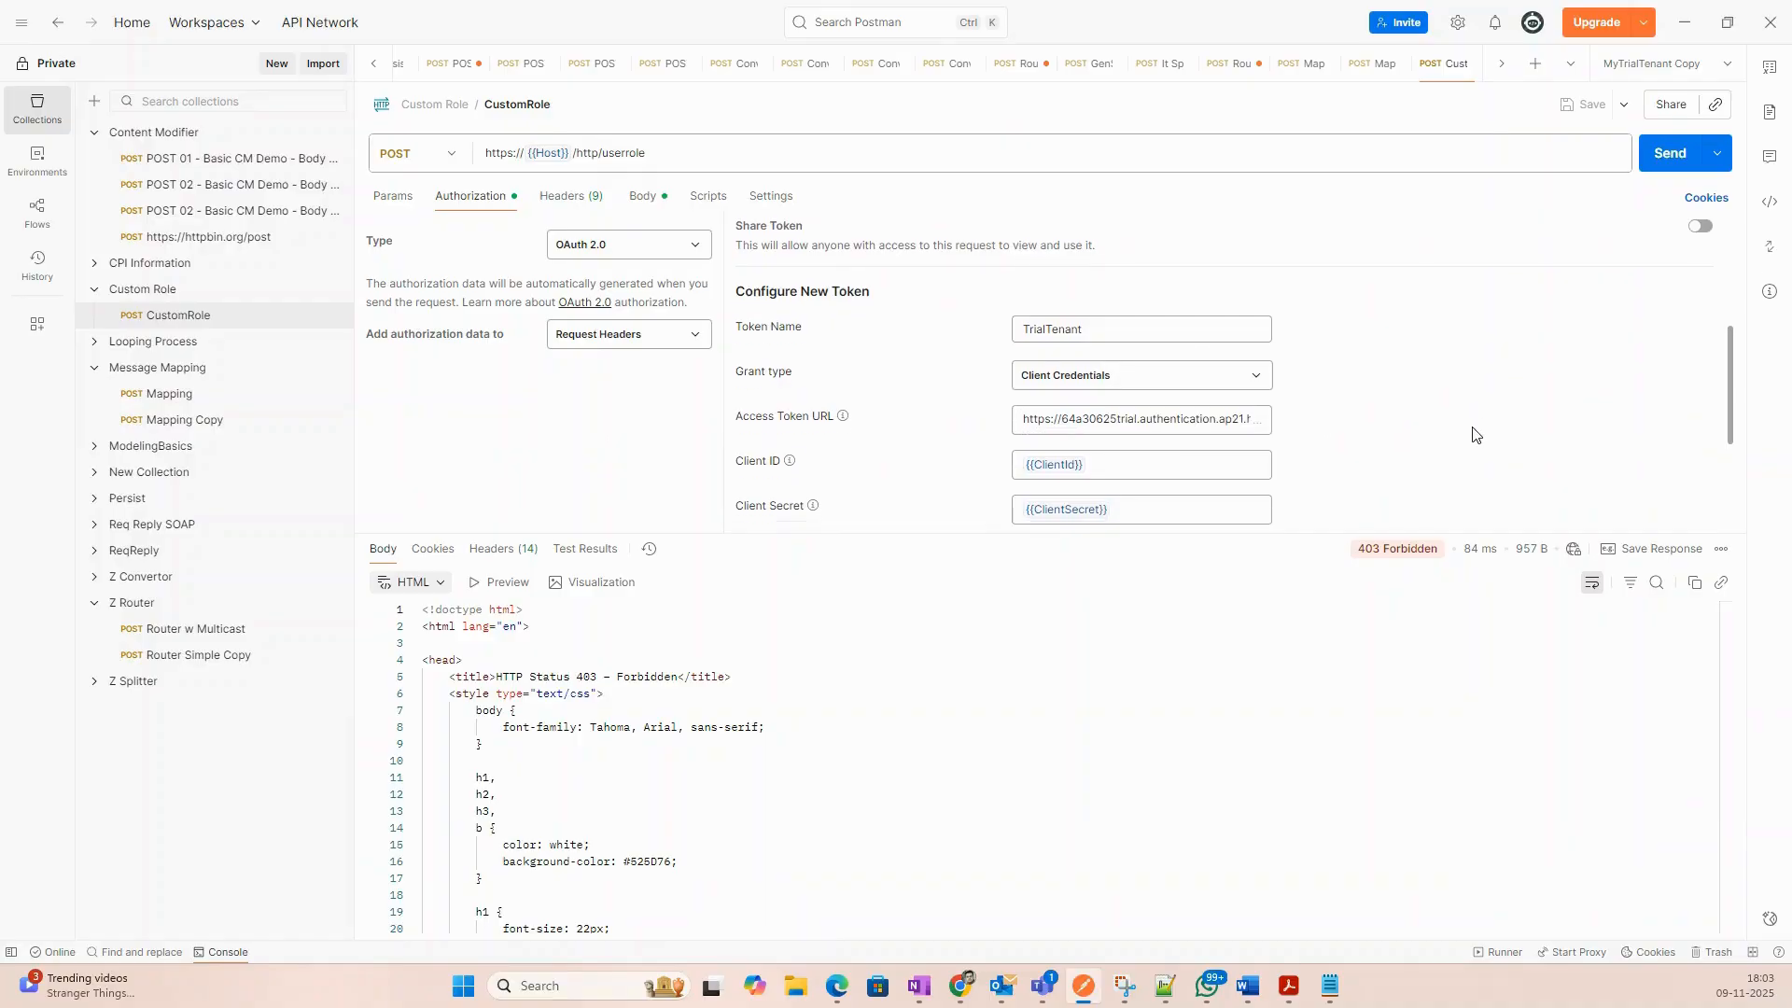
pyautogui.moveTo(1038, 385)
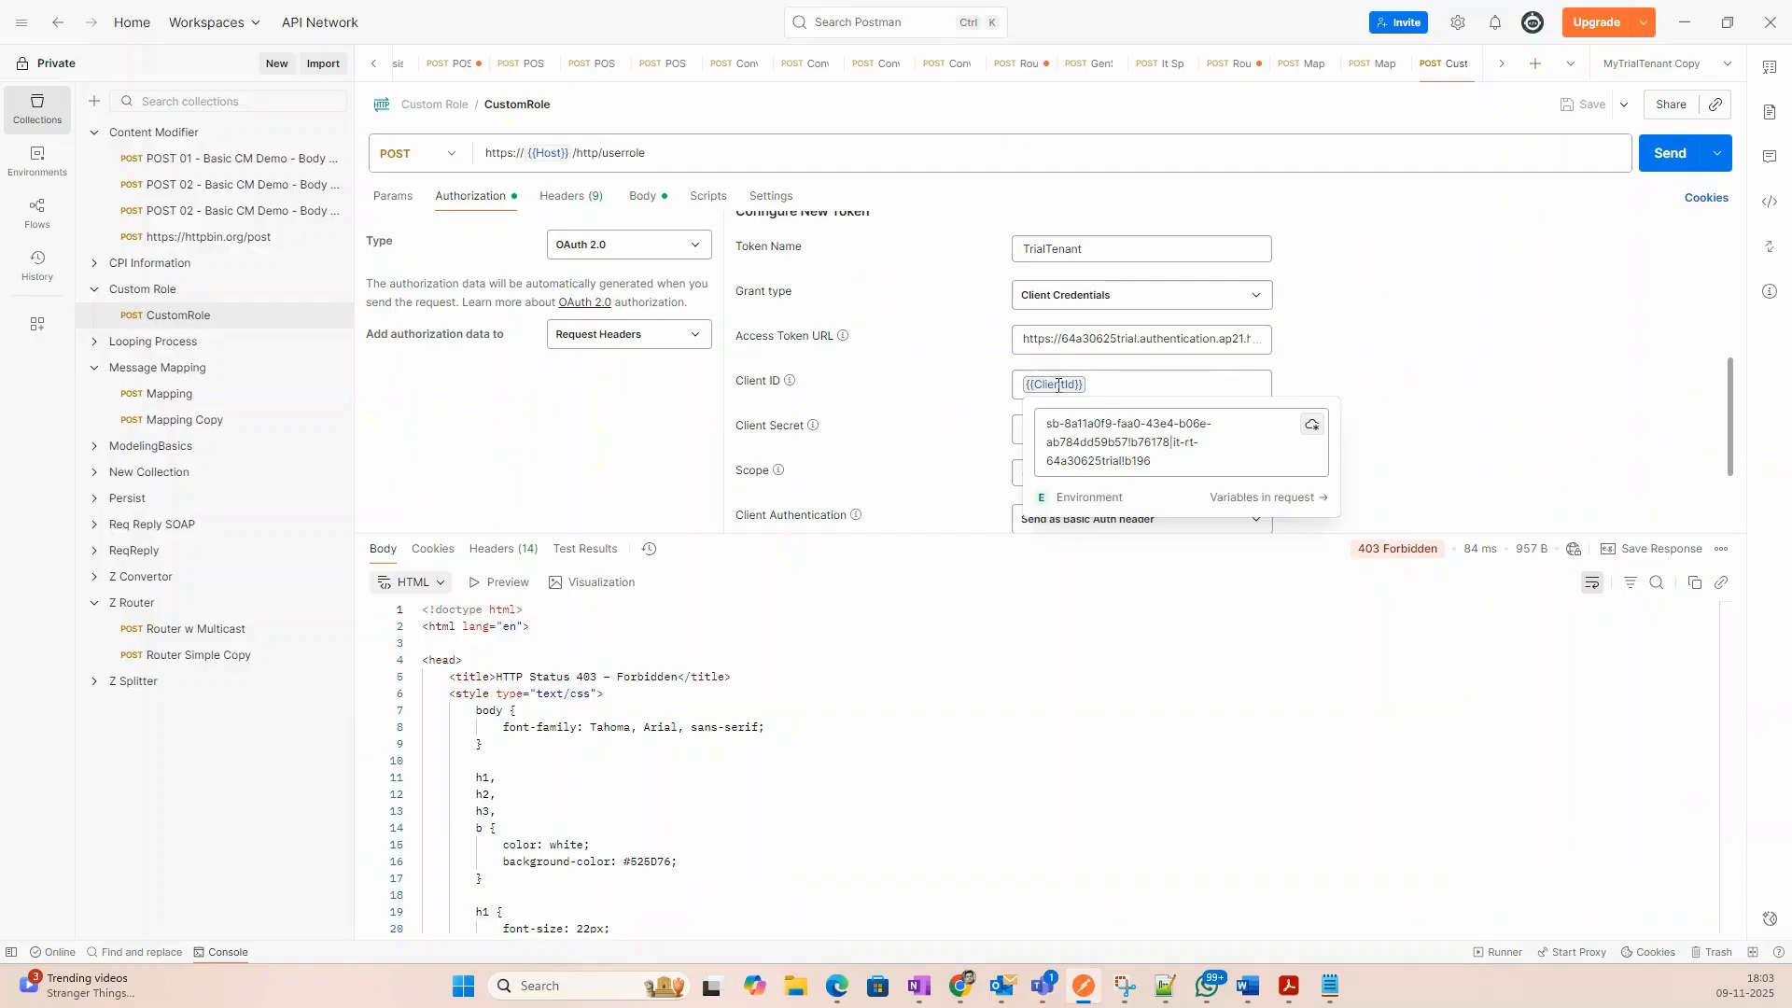
pyautogui.click(1059, 385)
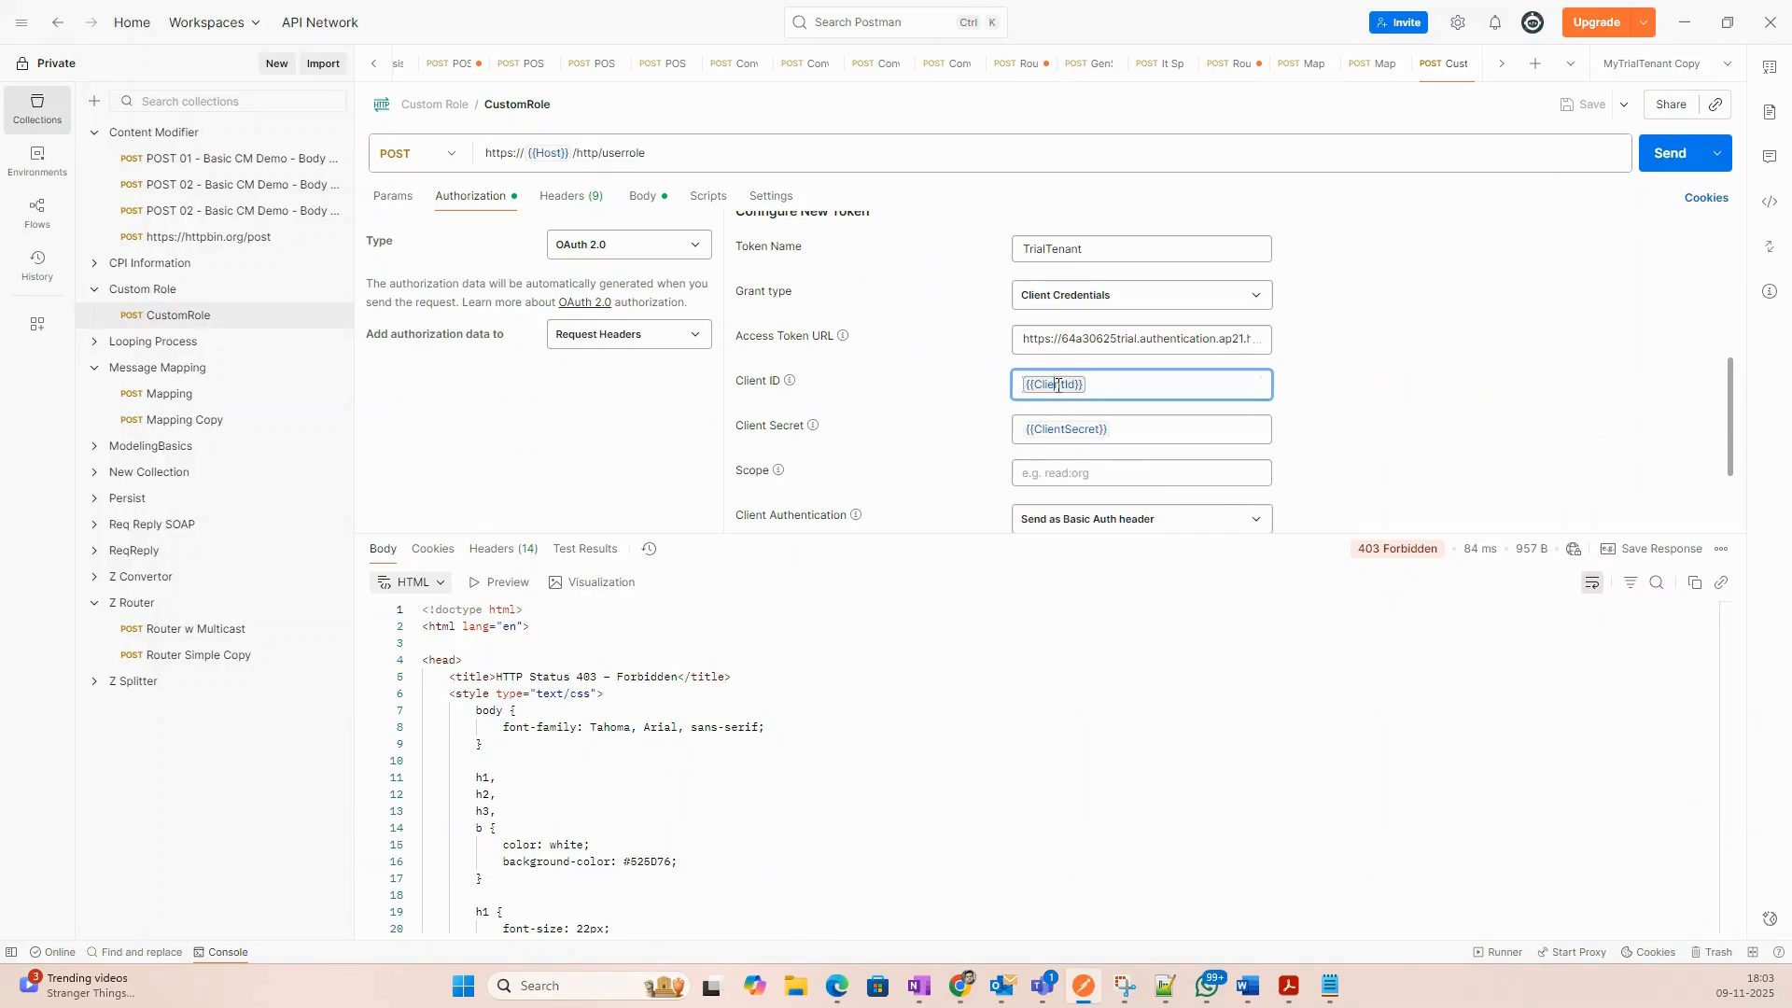
pyautogui.click(1649, 418)
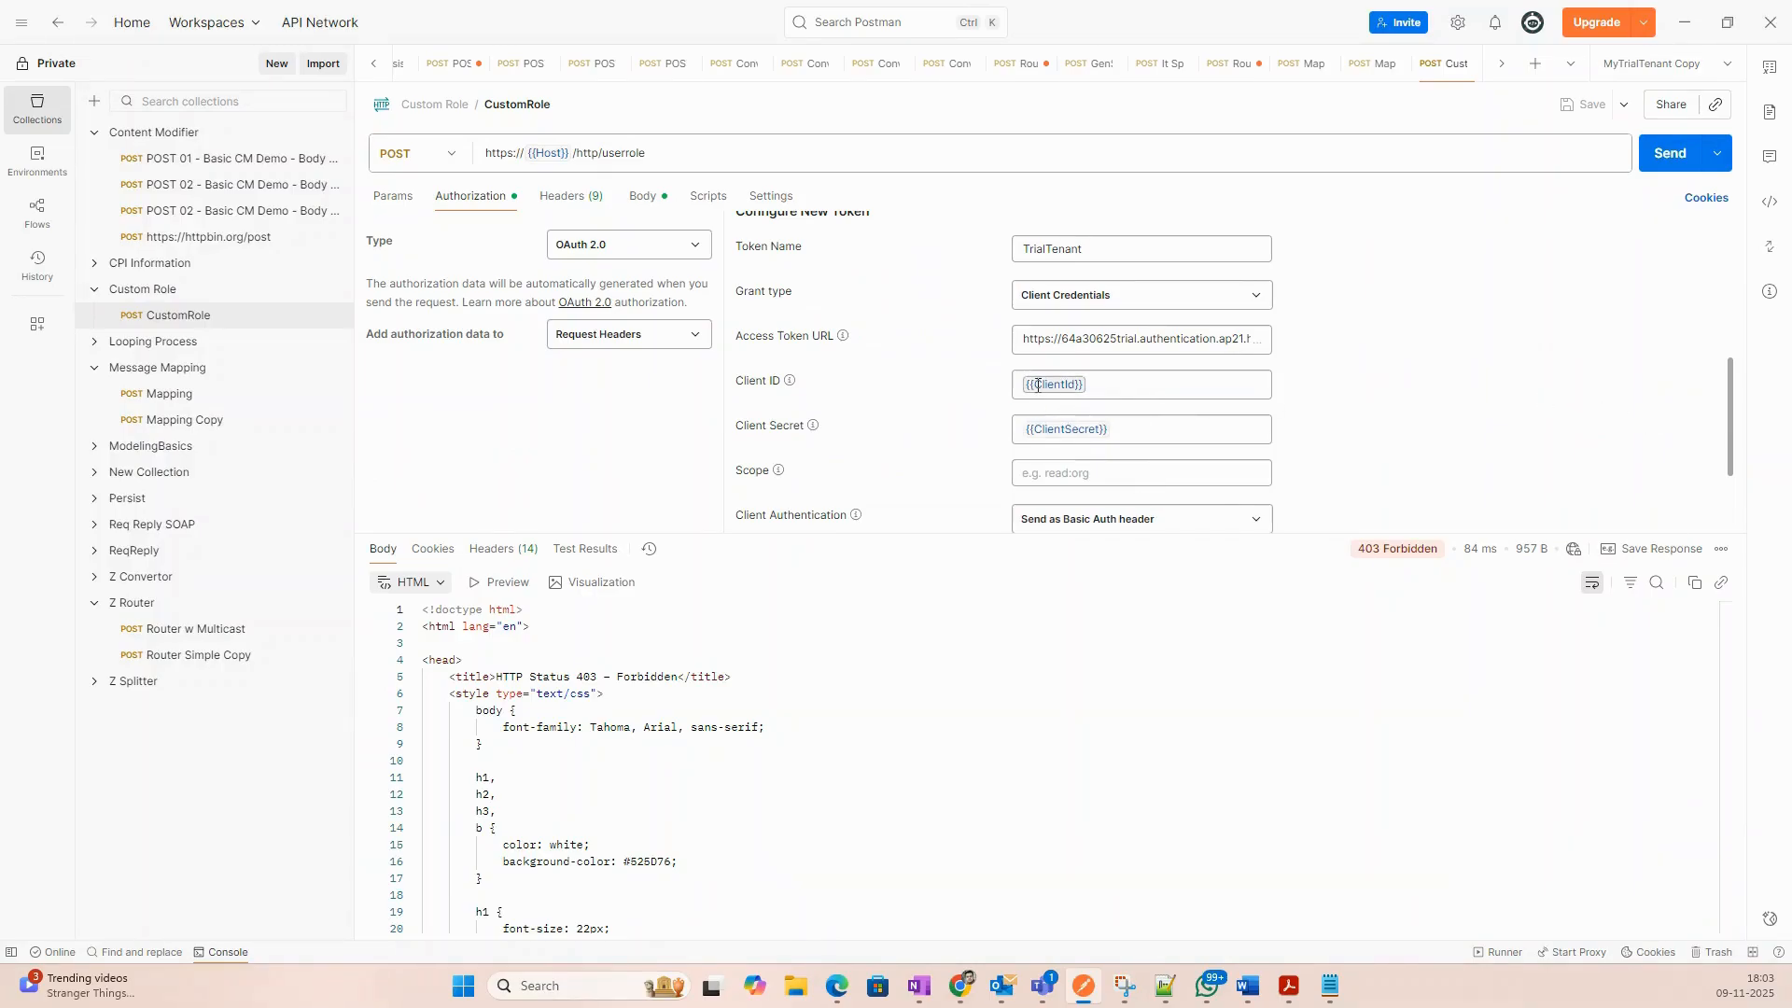
pyautogui.moveTo(1042, 385)
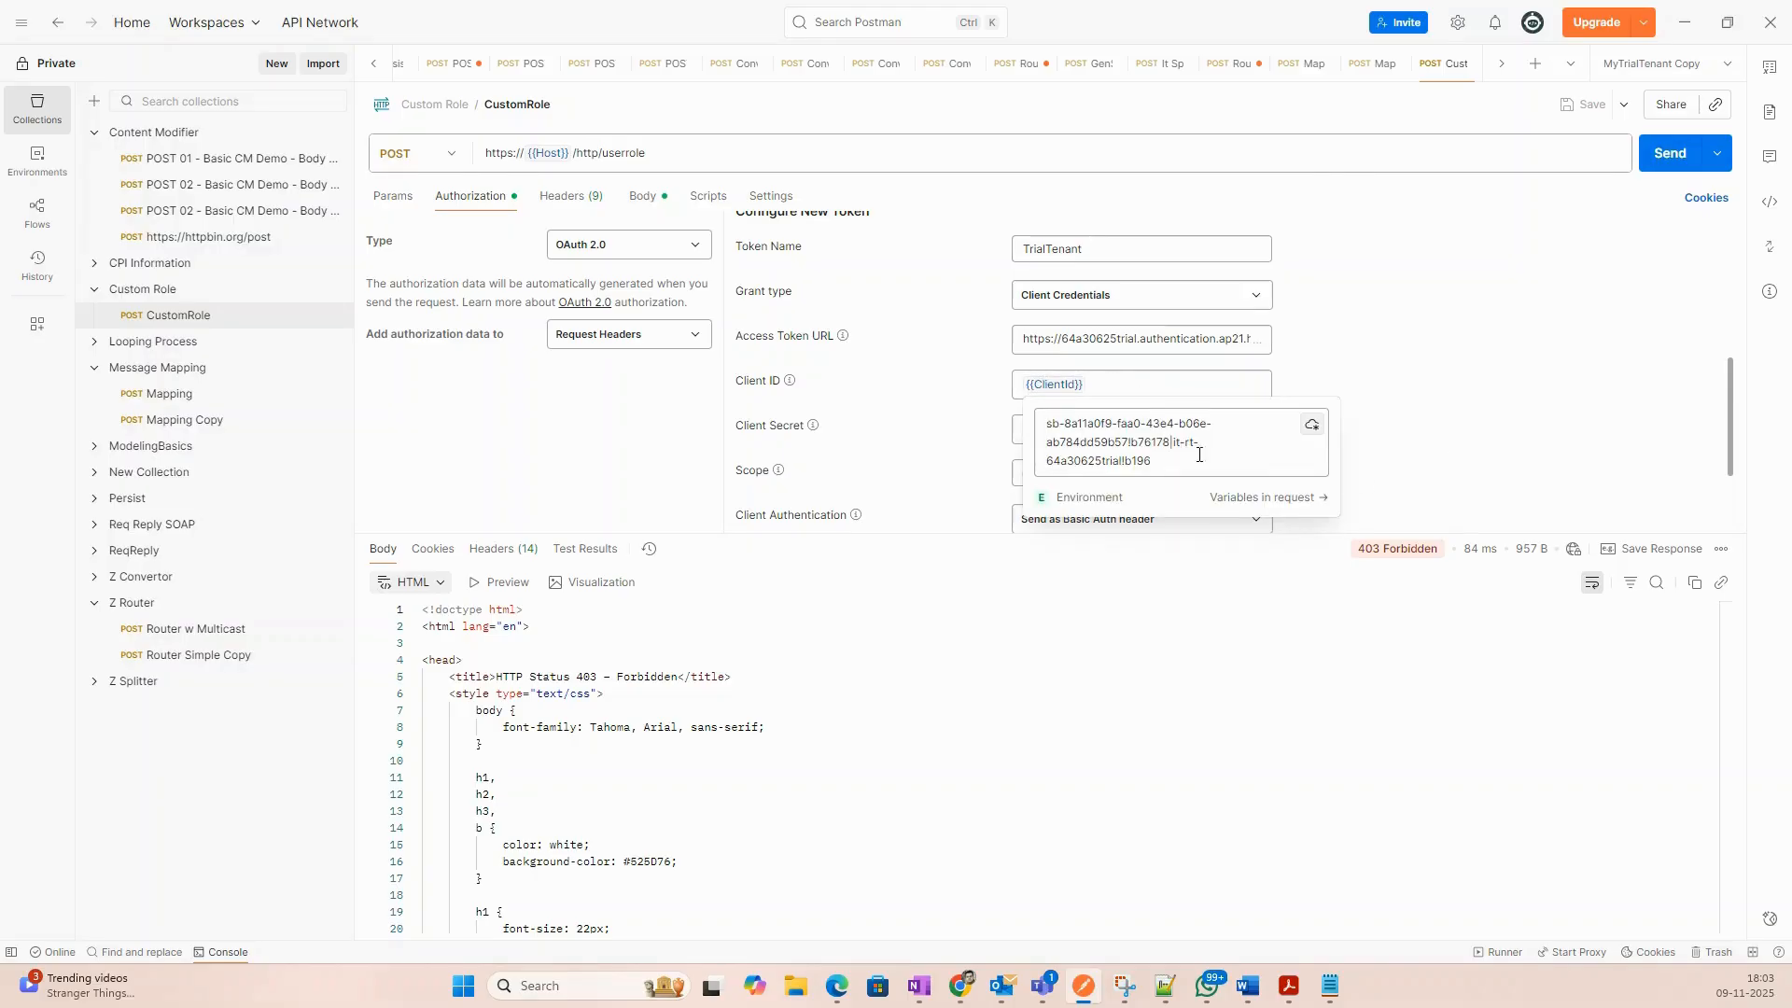
# List the request's variables, read the full ClientId value, then go to the 3plkey service key.
pyautogui.click(1249, 498)
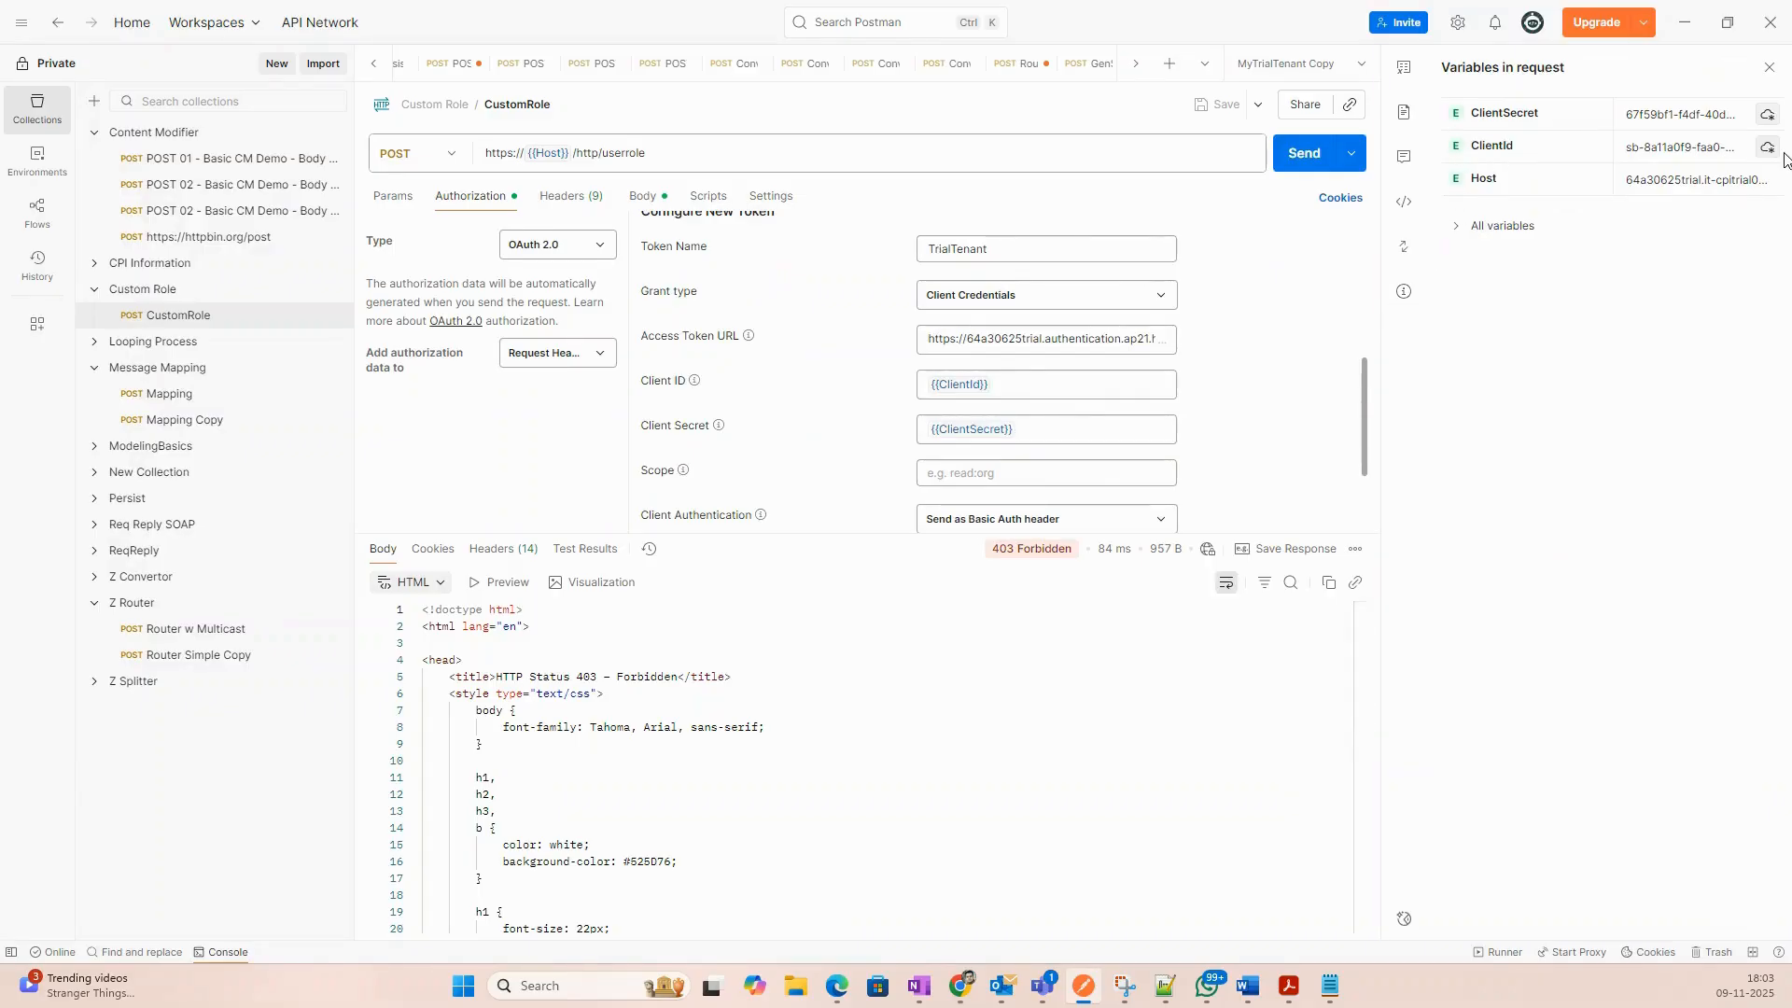
pyautogui.doubleClick(1716, 146)
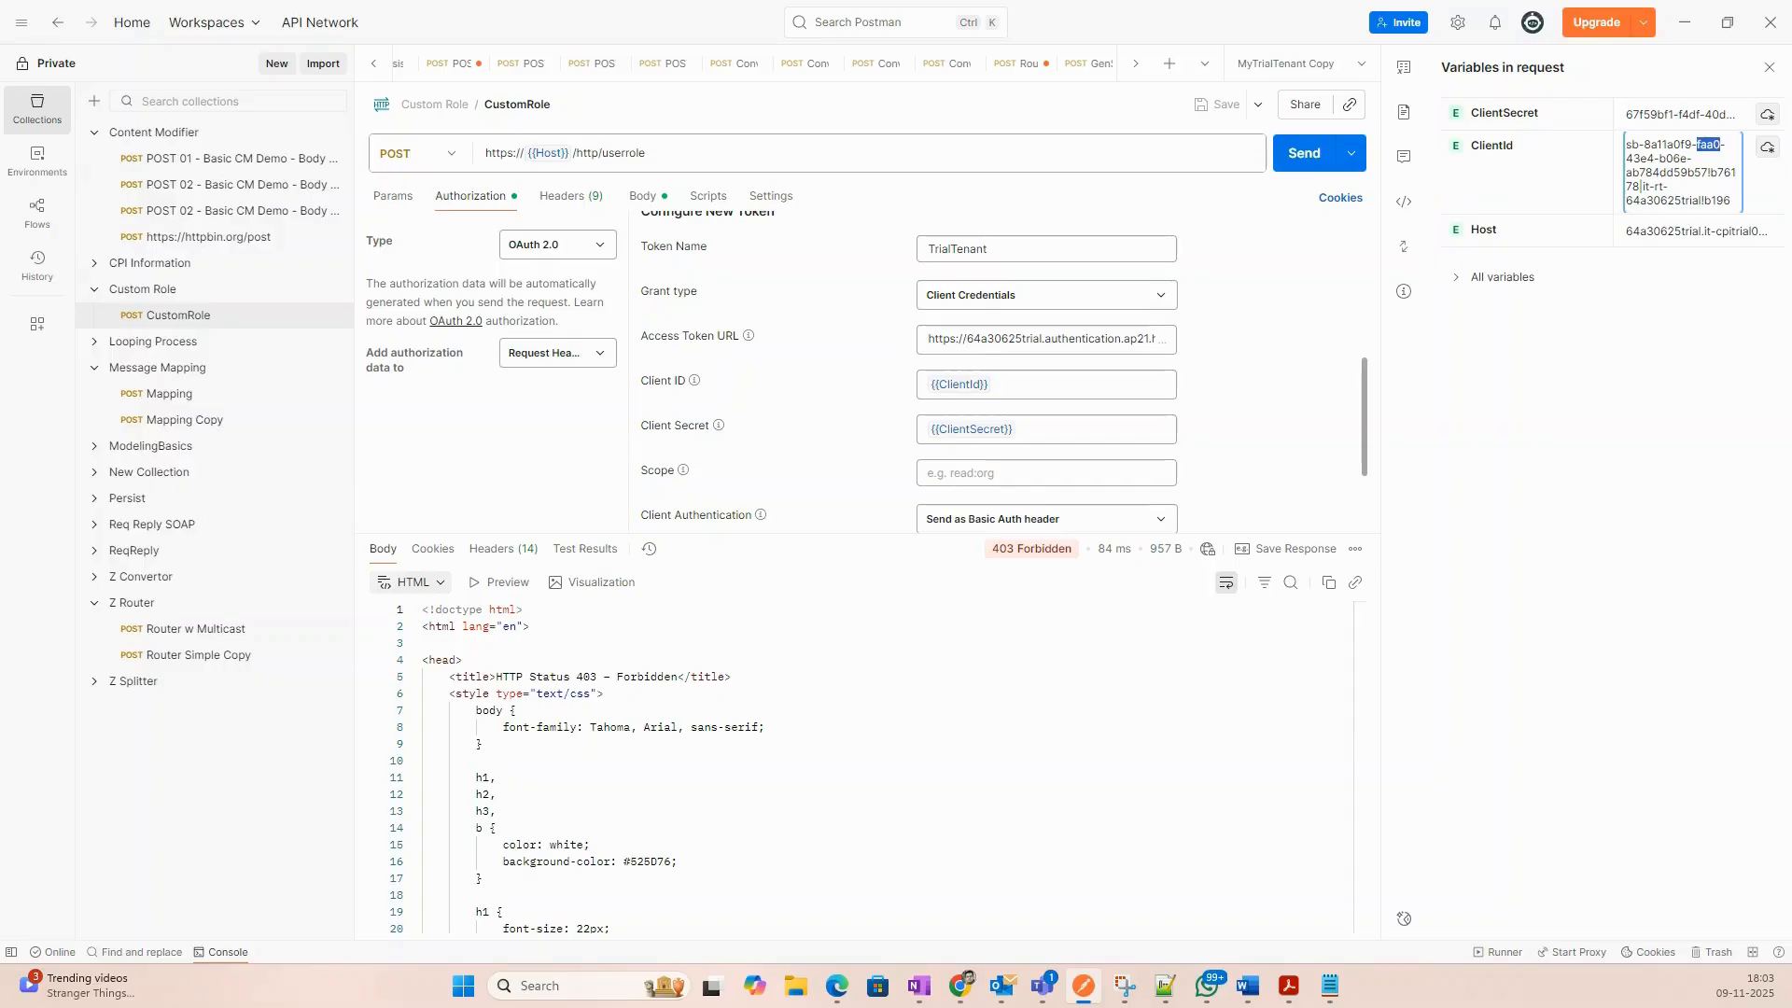
pyautogui.click(1604, 399)
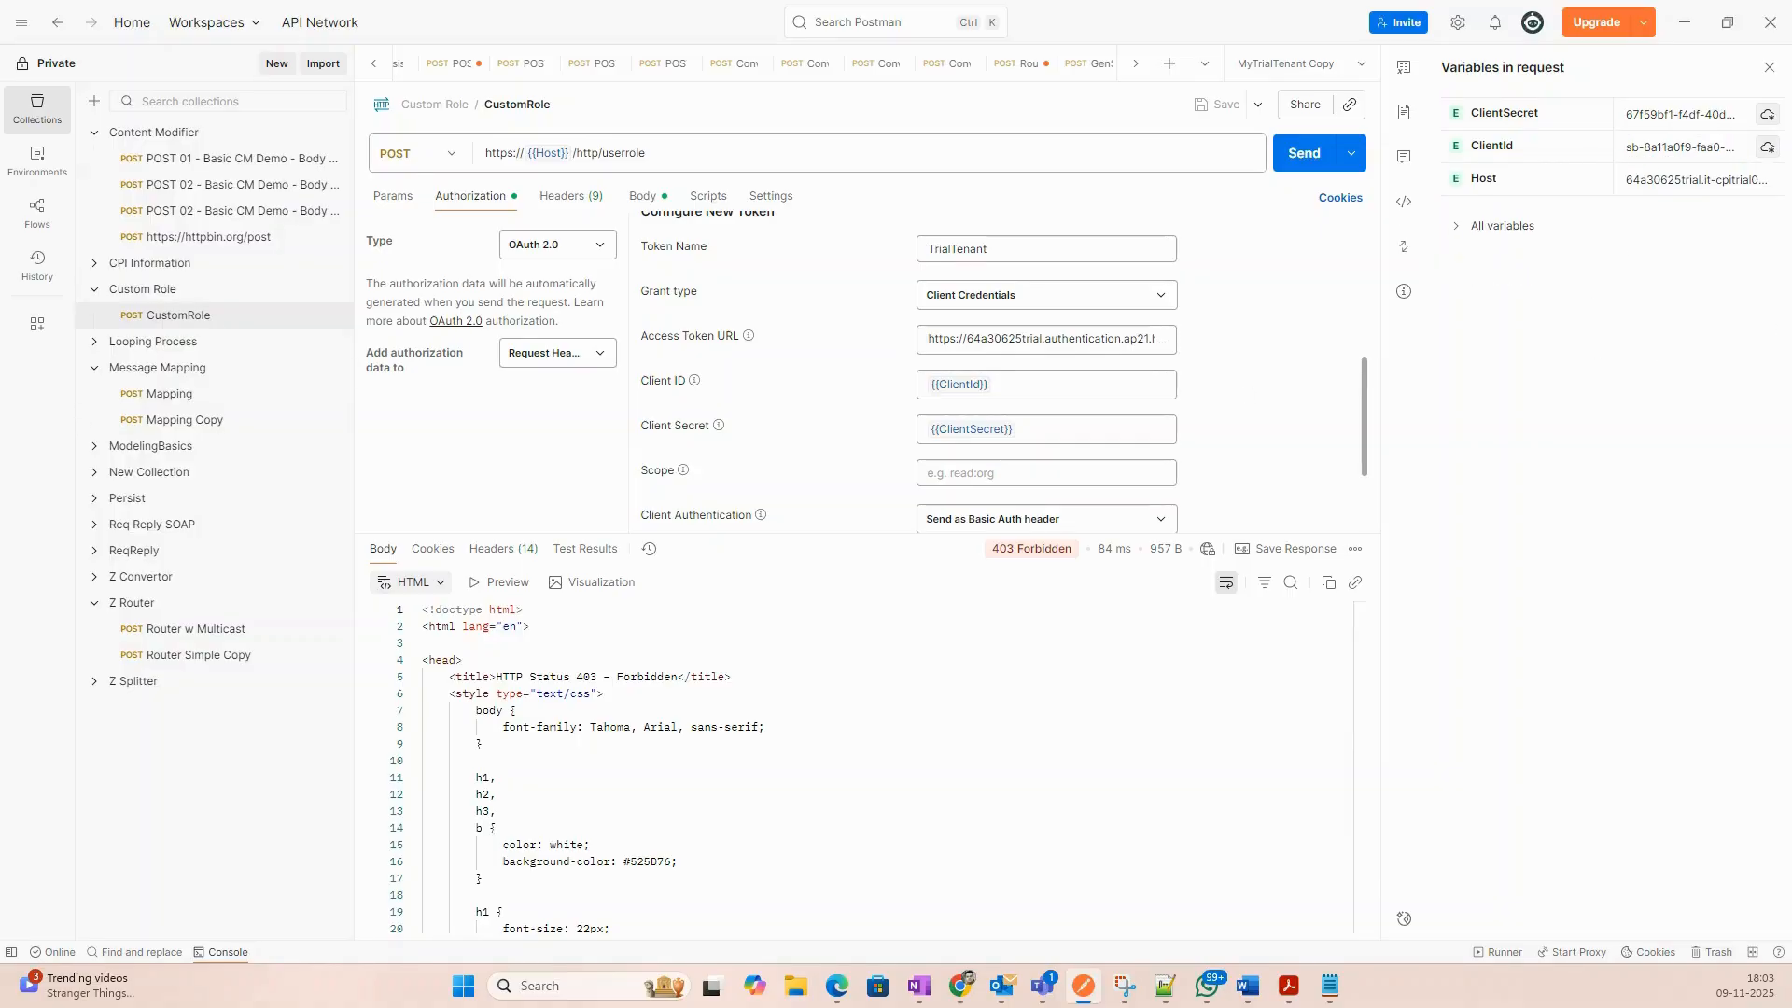
pyautogui.hotkey('alt', 'Tab')
# Replace the ClientSecret value with the 3plkey client secret and close the variables panel.
pyautogui.click(1708, 118)
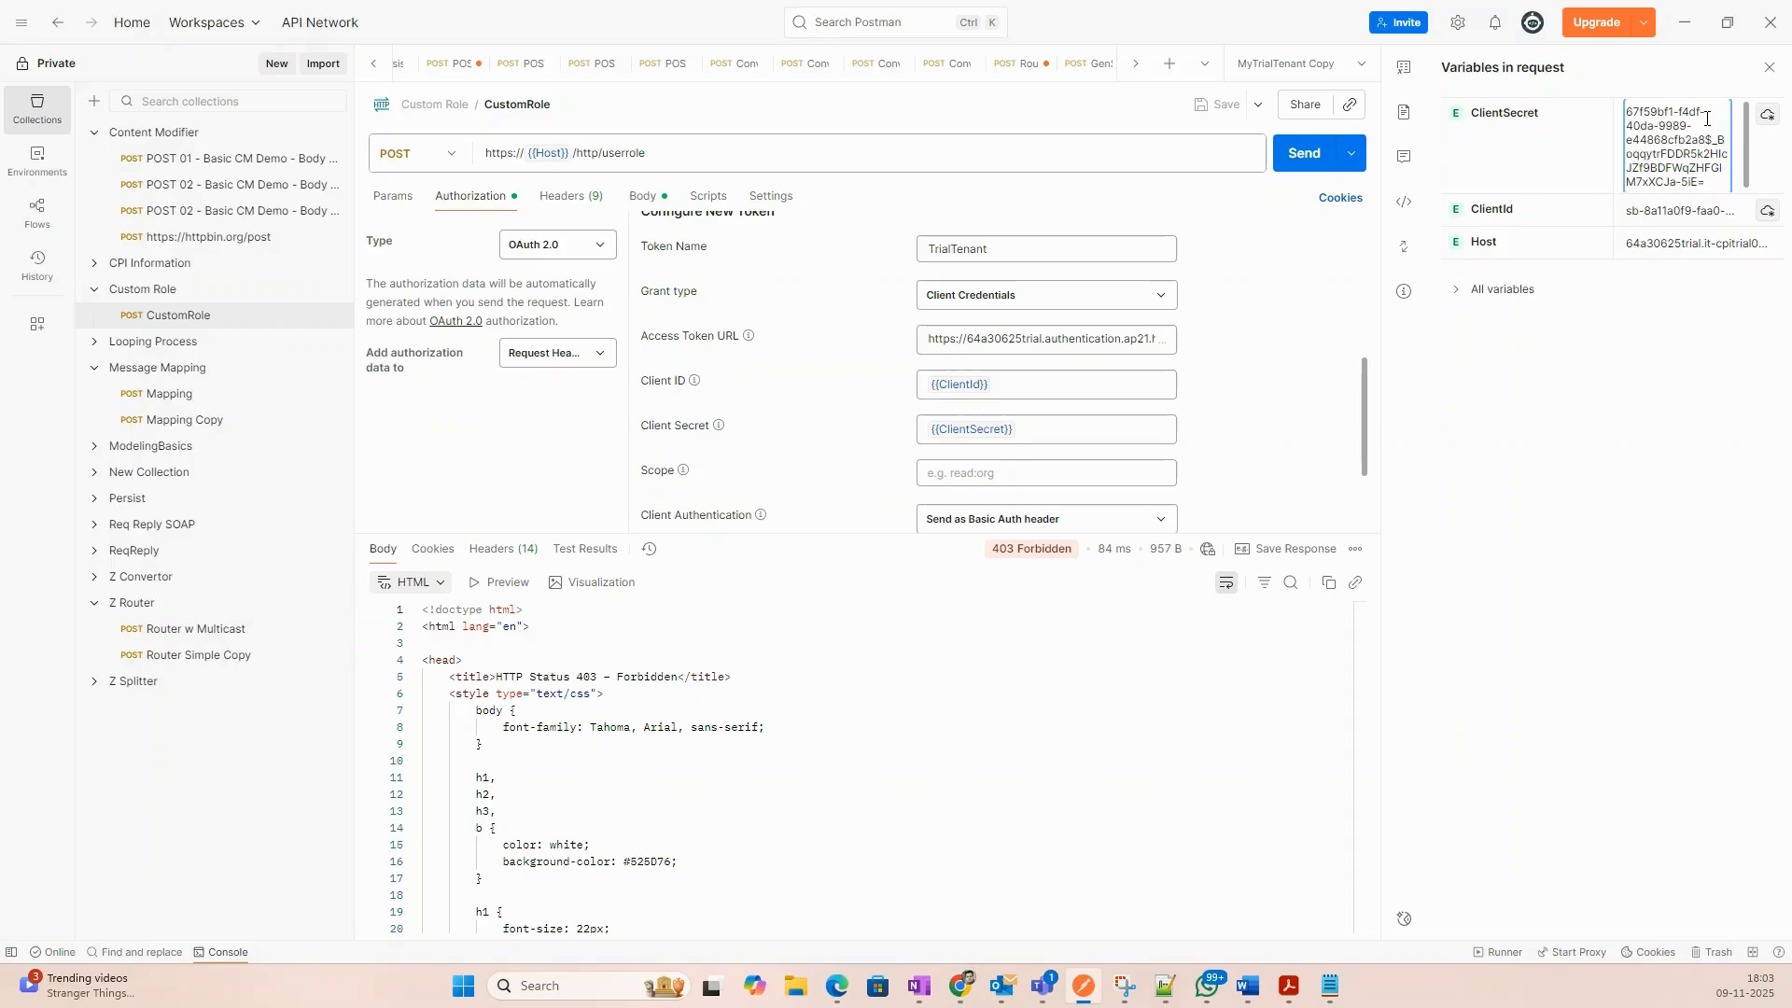
pyautogui.hotkey('ctrl', 'a')
pyautogui.hotkey('ctrl', 'v')
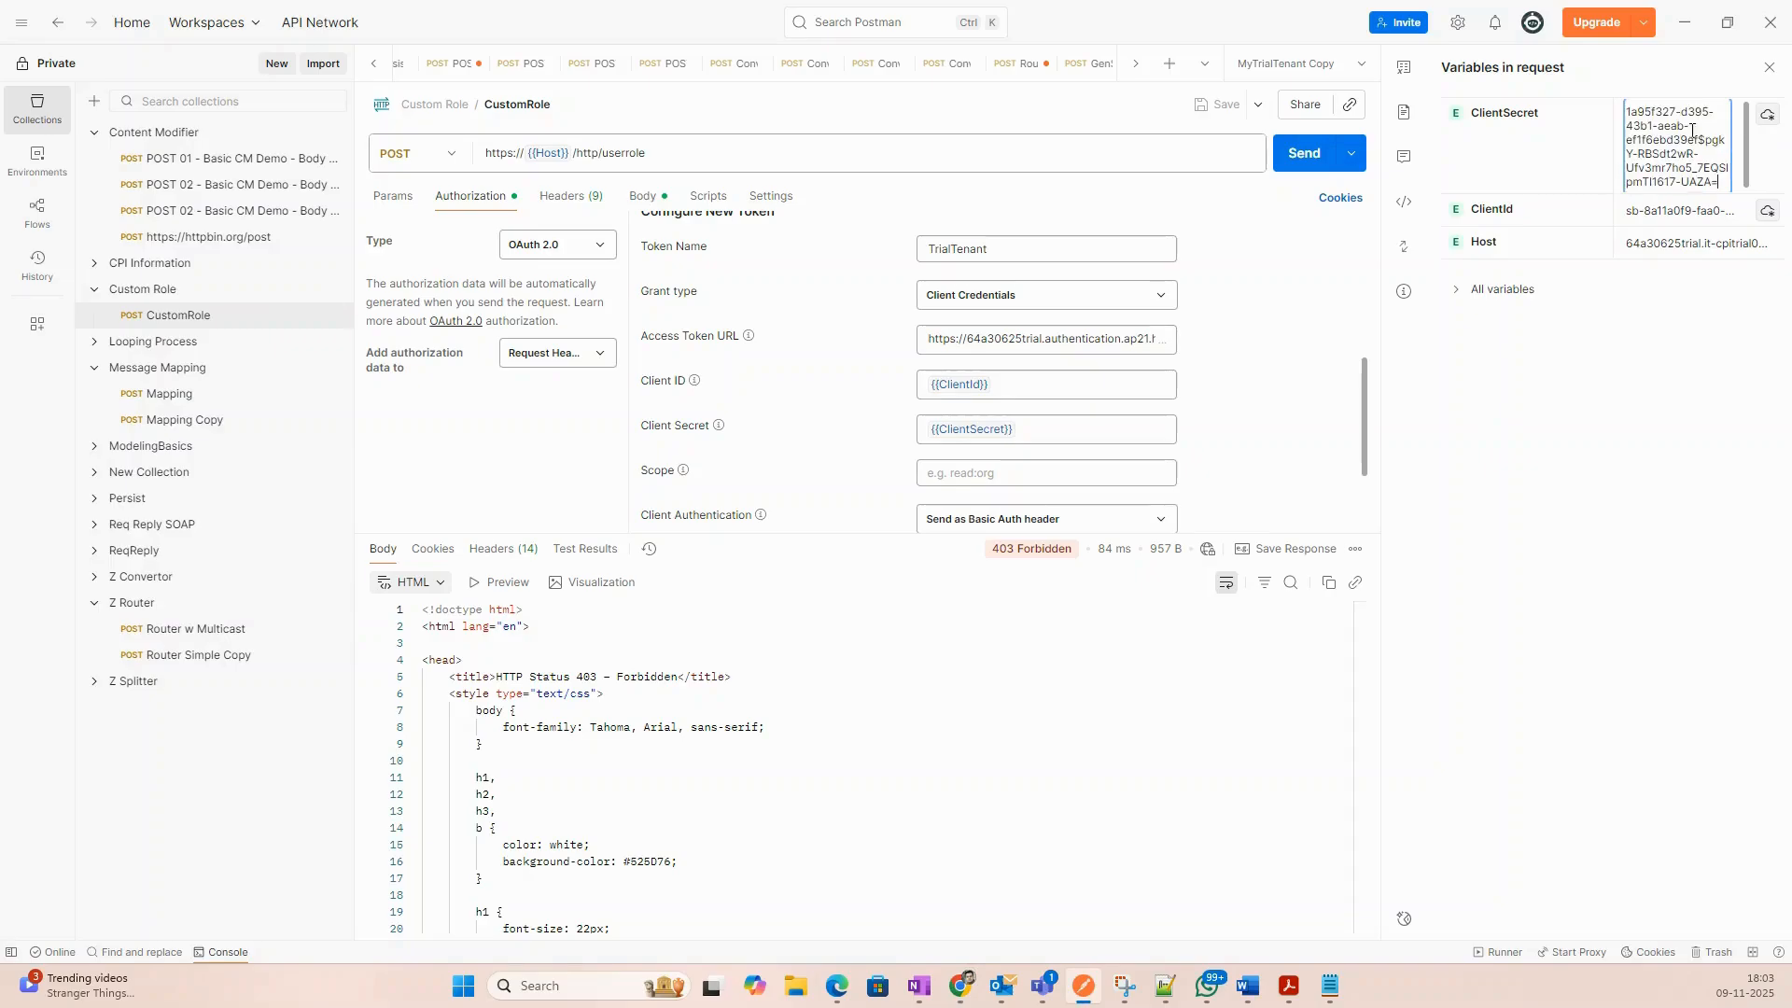
pyautogui.click(1531, 420)
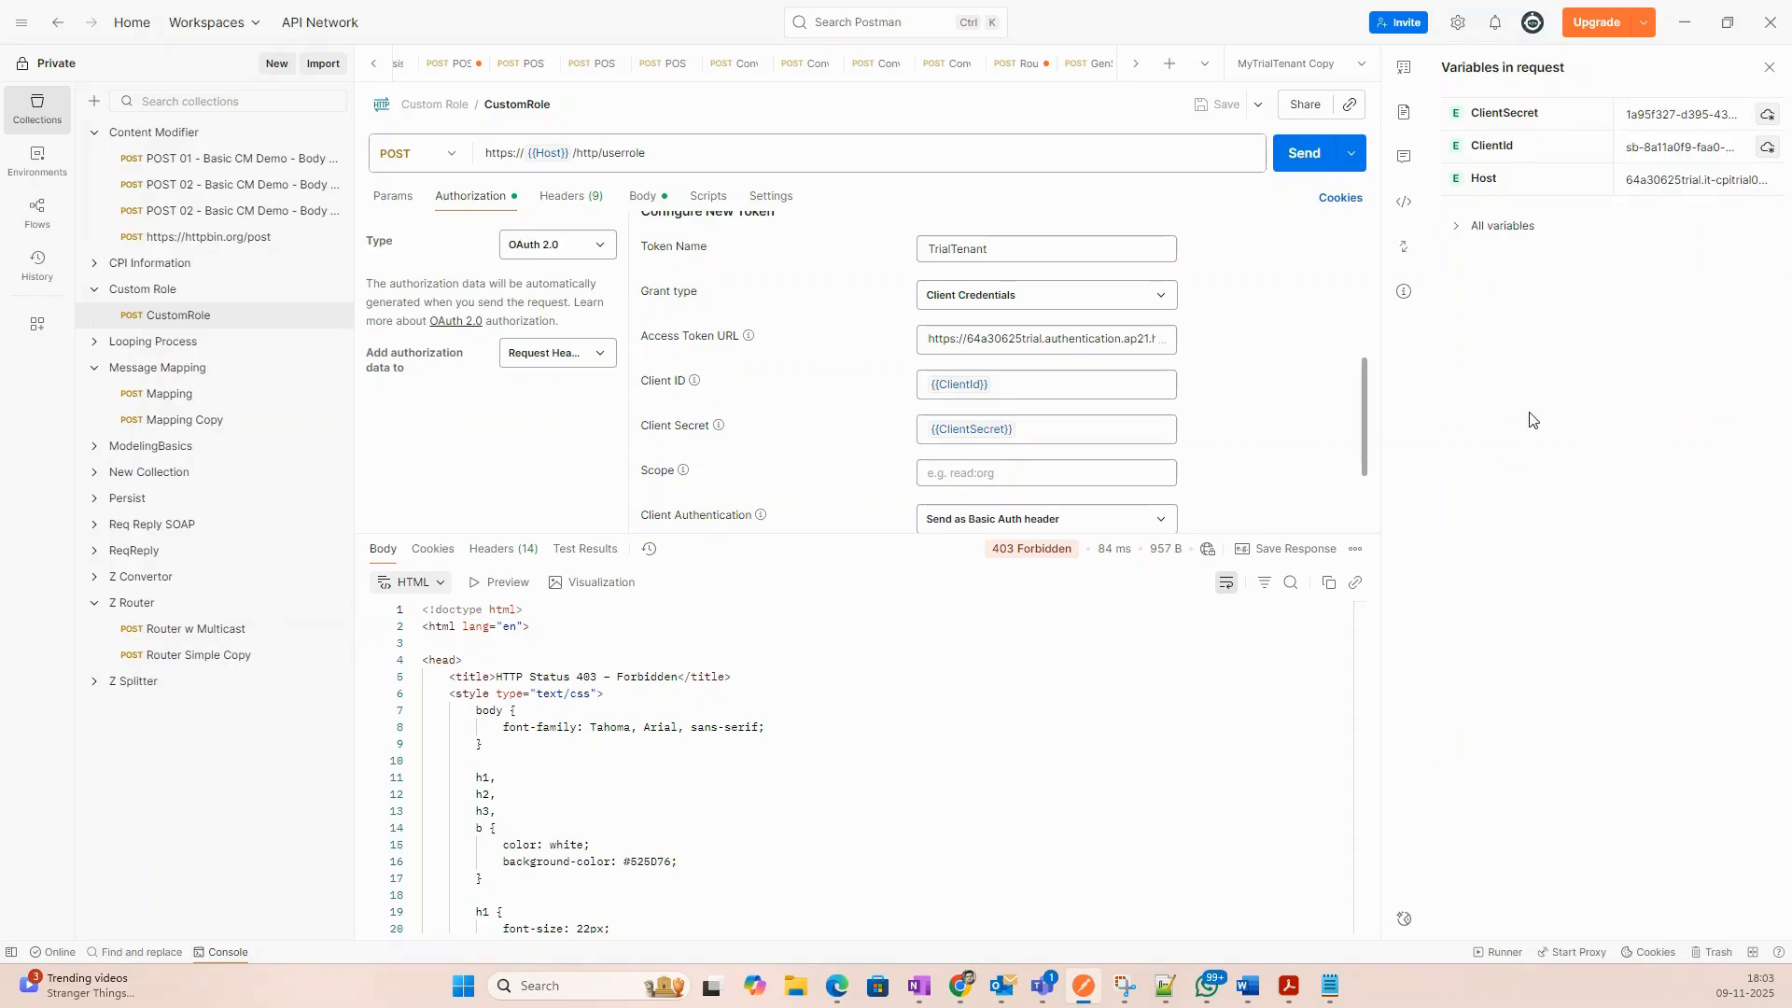
pyautogui.click(1770, 67)
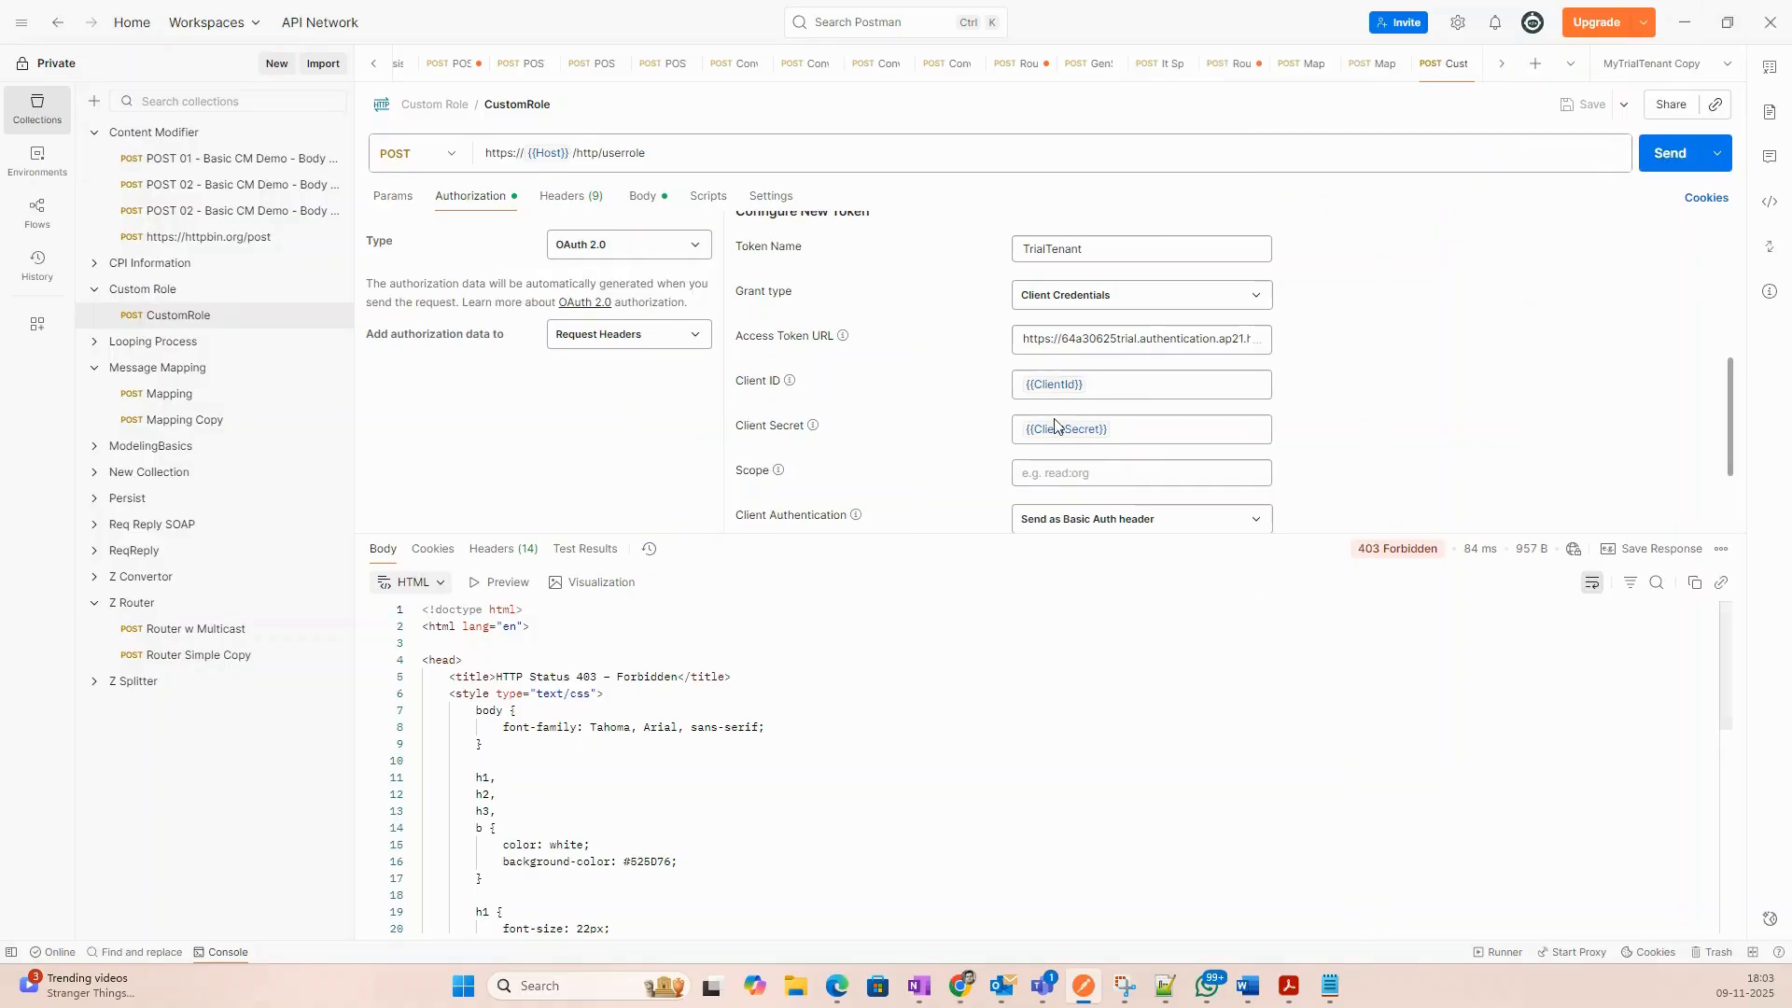
pyautogui.moveTo(1061, 427)
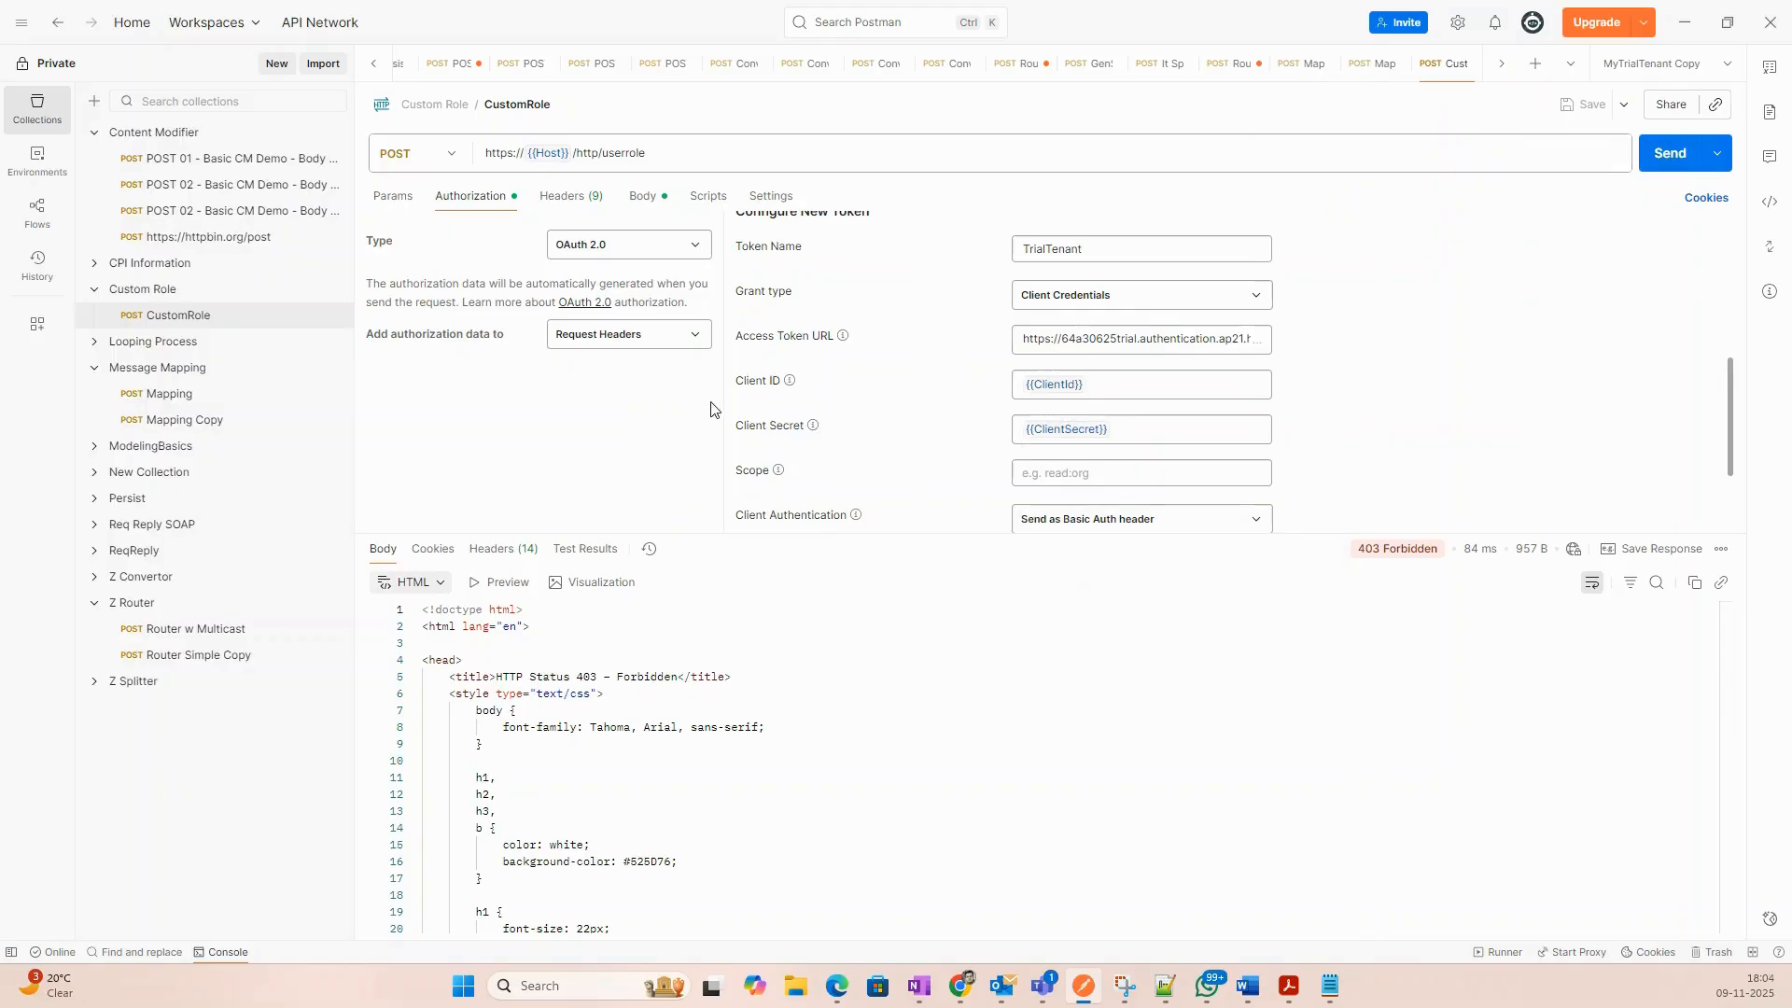
pyautogui.scroll(-3, 794, 401)
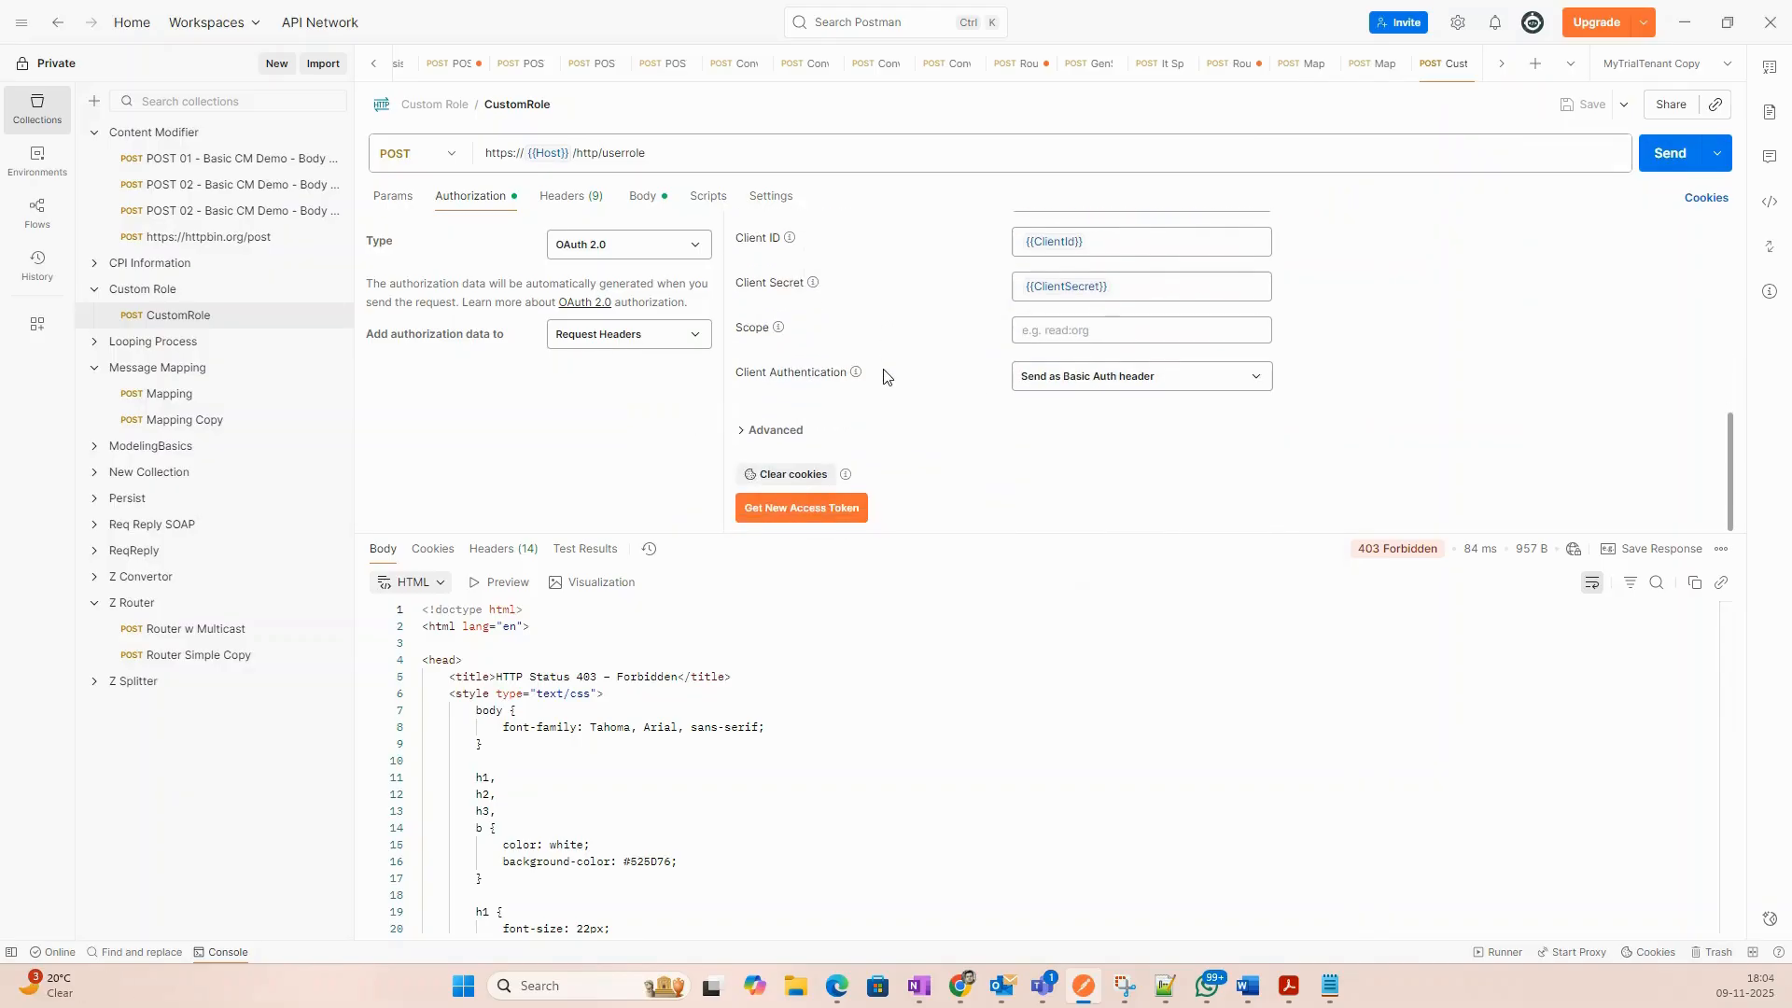
pyautogui.click(825, 513)
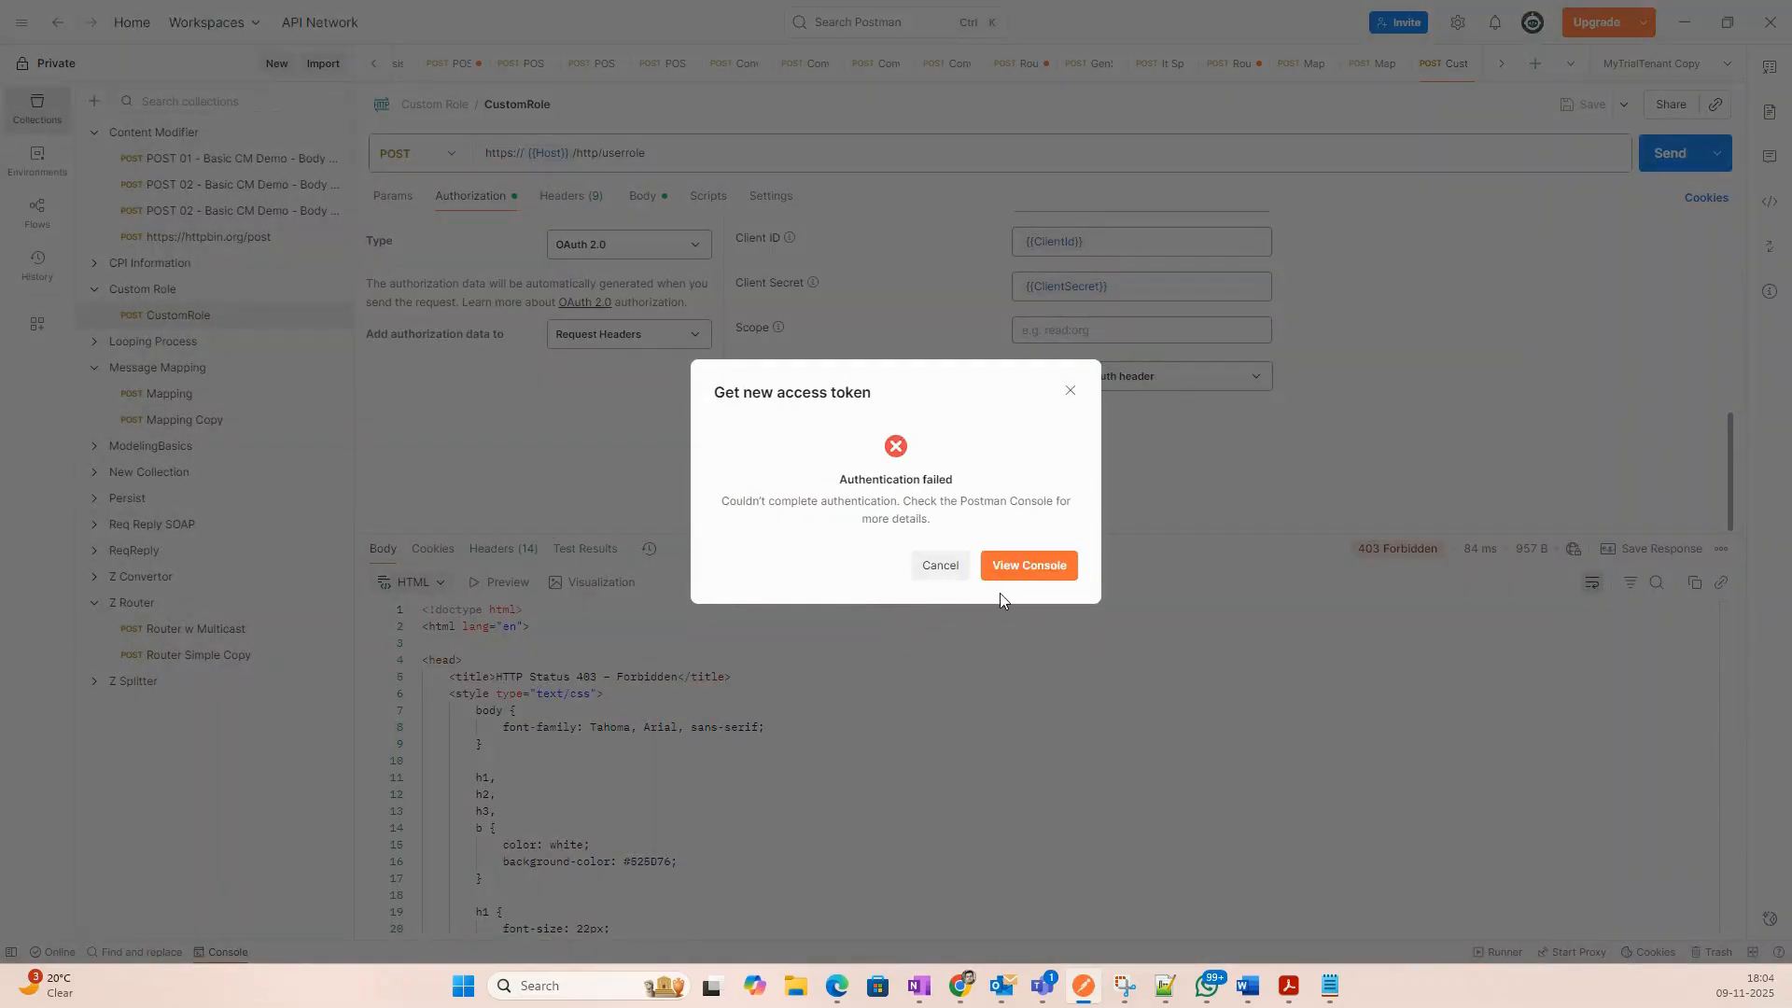
pyautogui.click(937, 583)
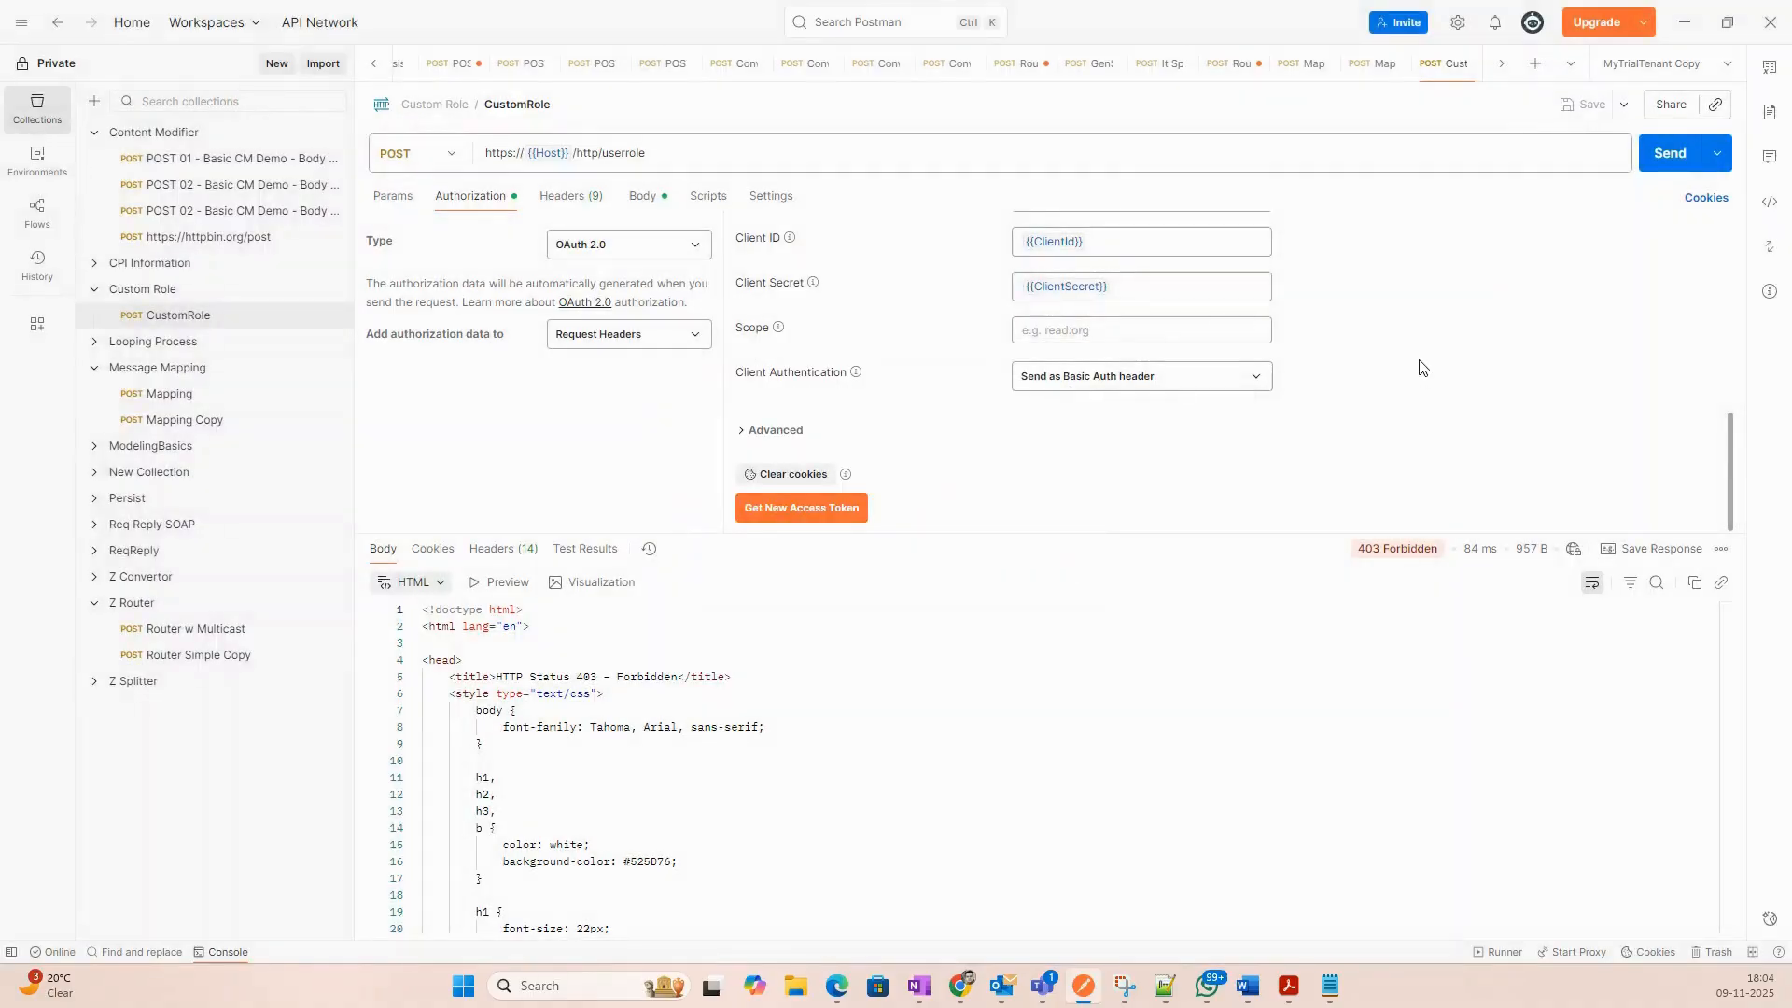
pyautogui.scroll(3, 1167, 355)
pyautogui.scroll(-2, 1165, 459)
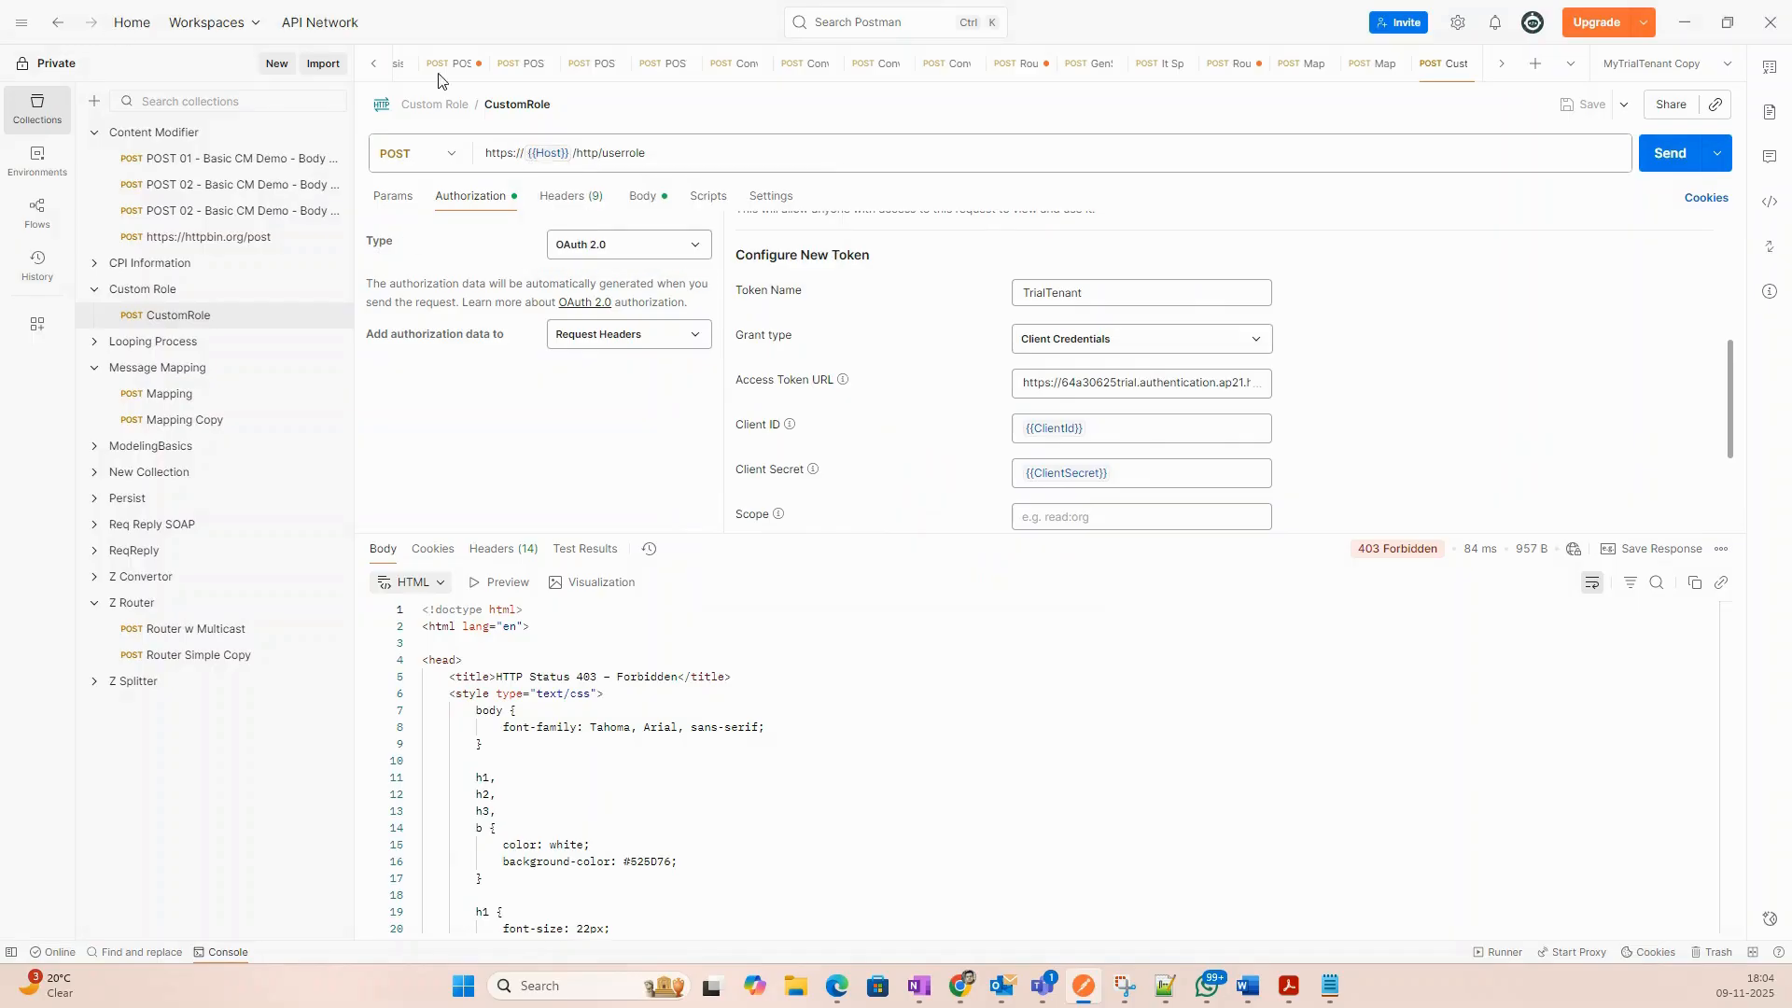
pyautogui.moveTo(968, 999)
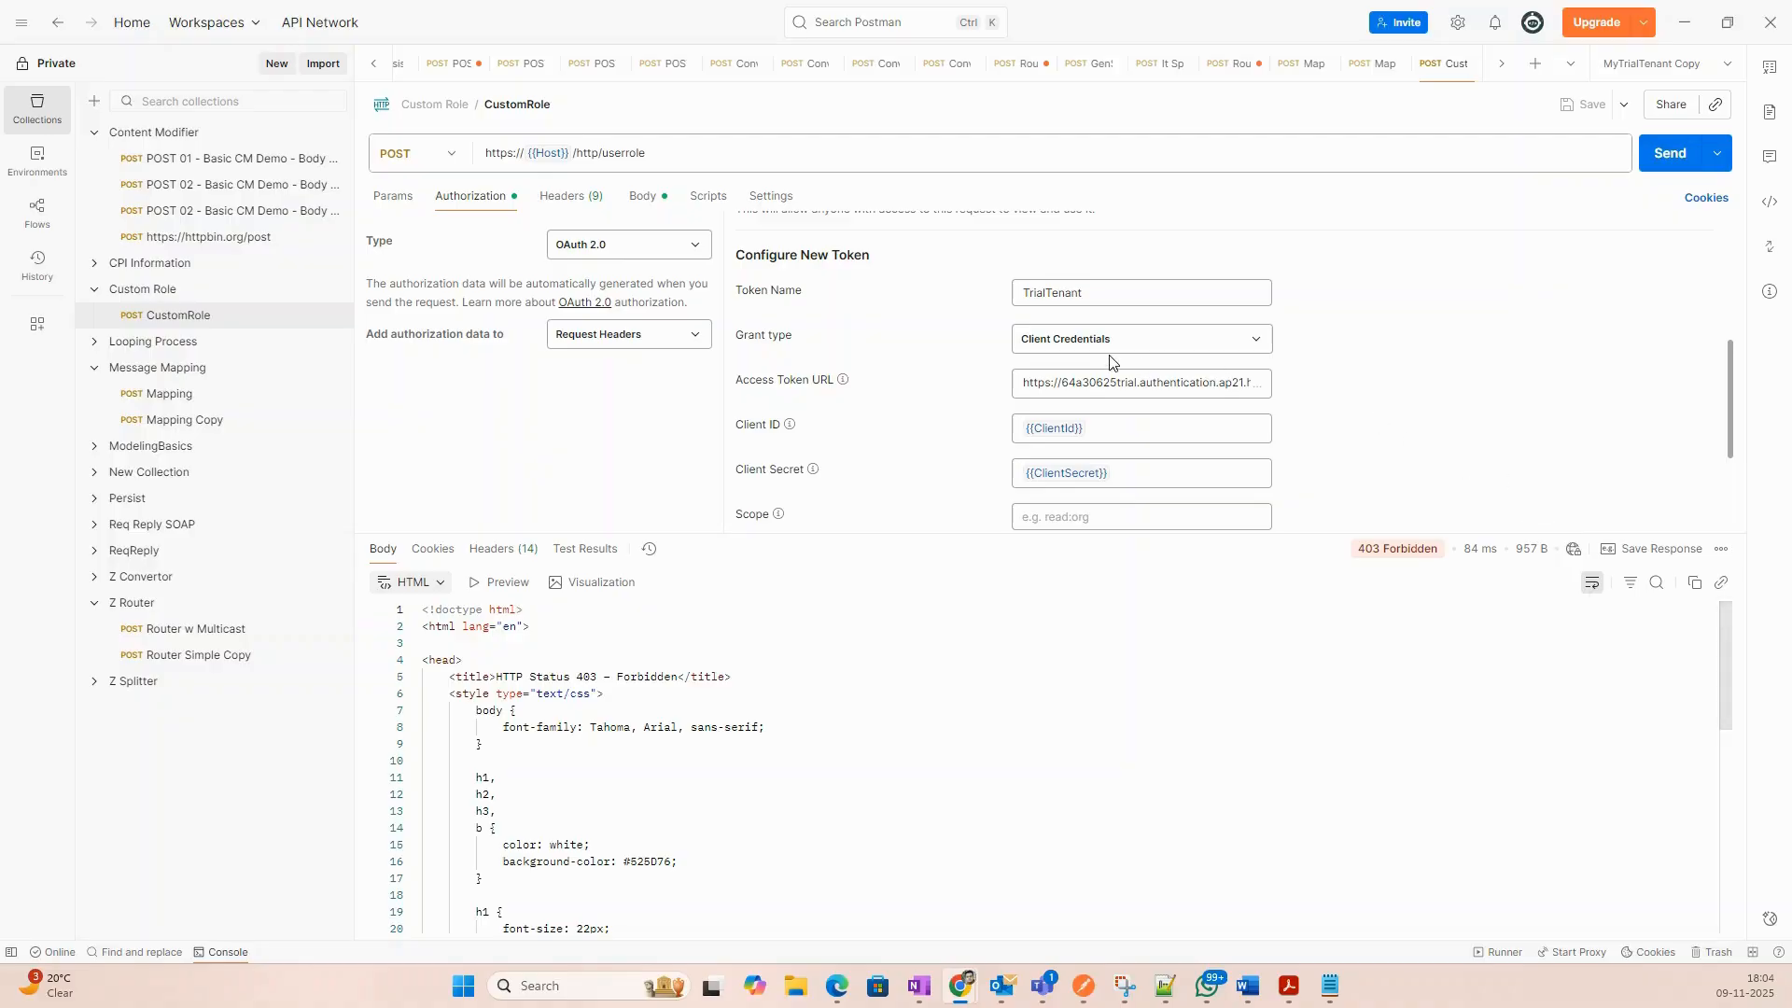
# Re-paste the access token URL and save the CustomRole request.
pyautogui.click(1102, 384)
pyautogui.hotkey('ctrl', 'a')
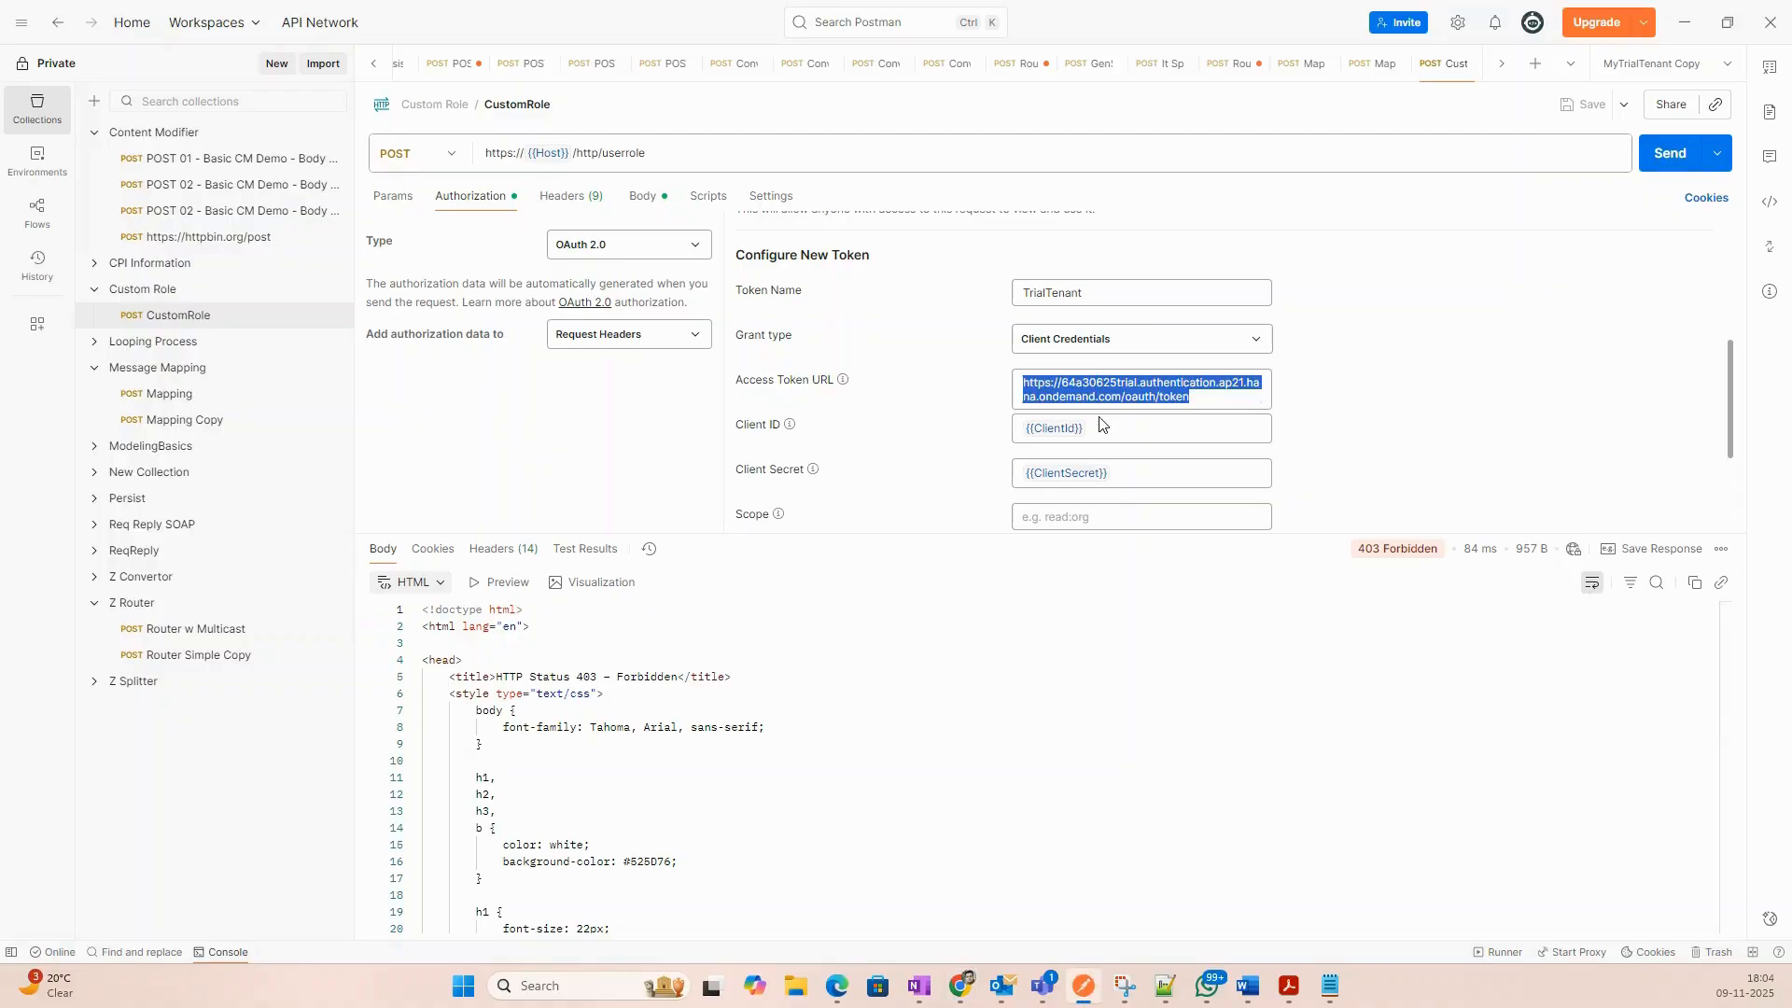
pyautogui.hotkey('ctrl', 'v')
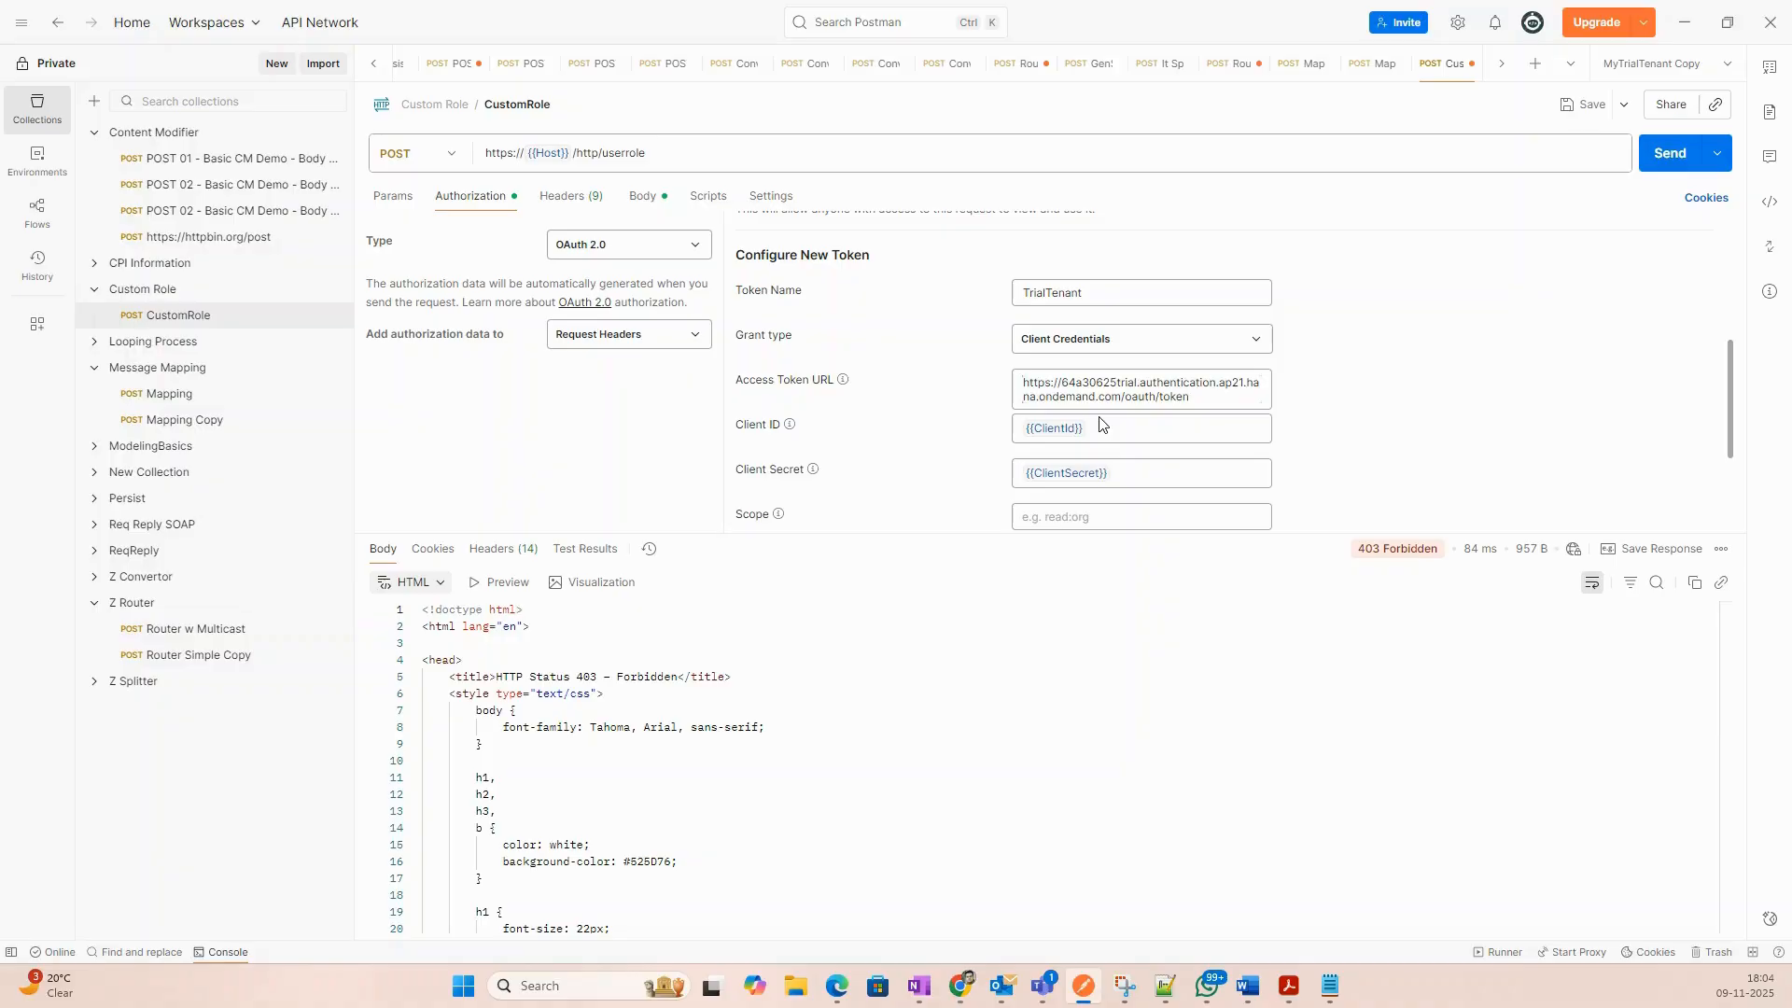
pyautogui.hotkey('ctrl', 'a')
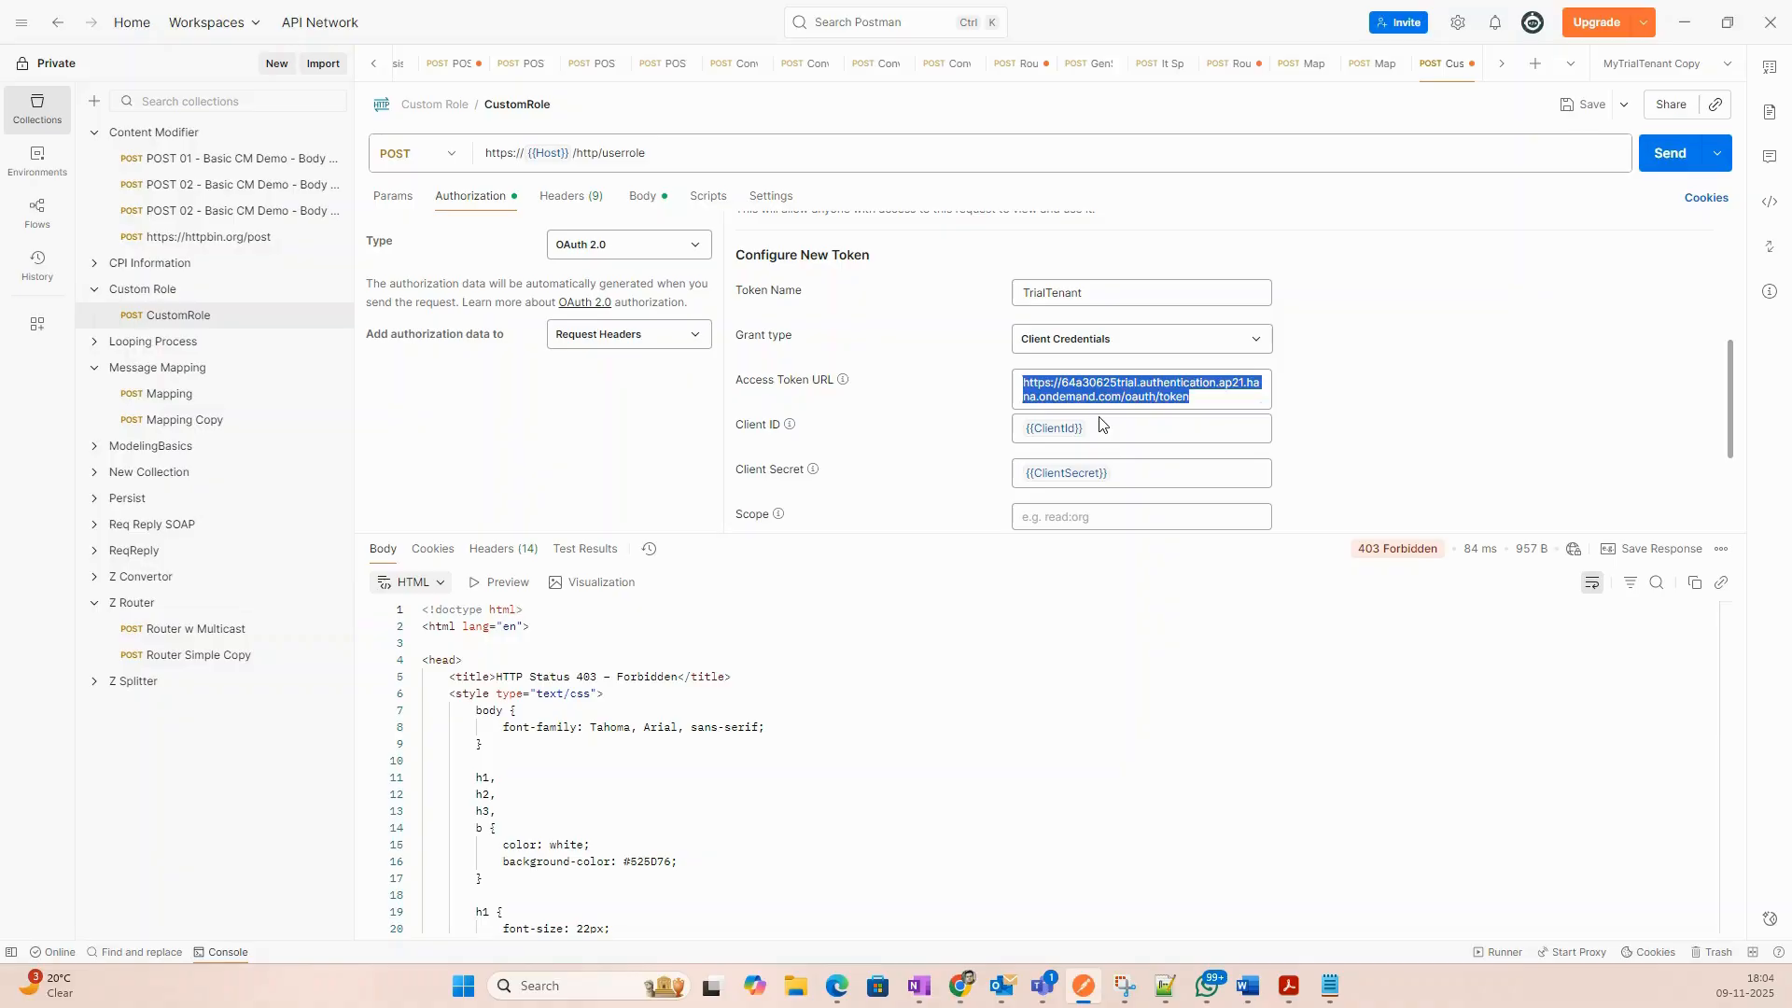
pyautogui.hotkey('ctrl', 'v')
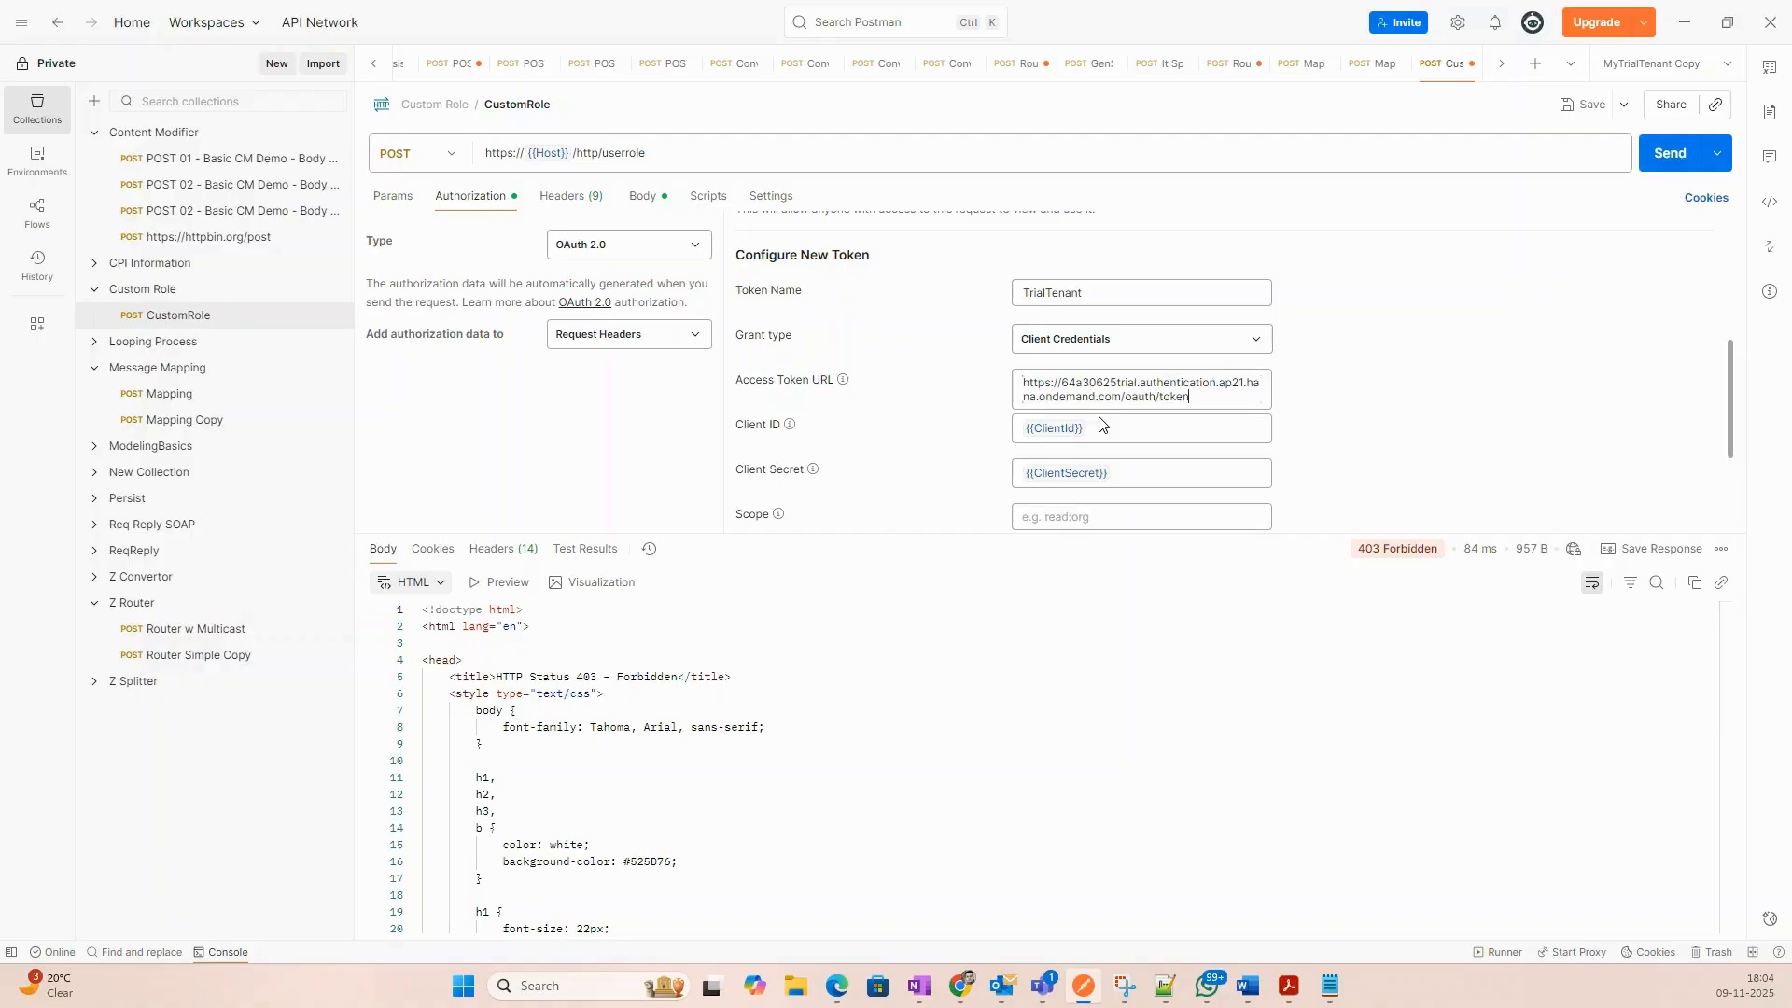
pyautogui.click(1452, 399)
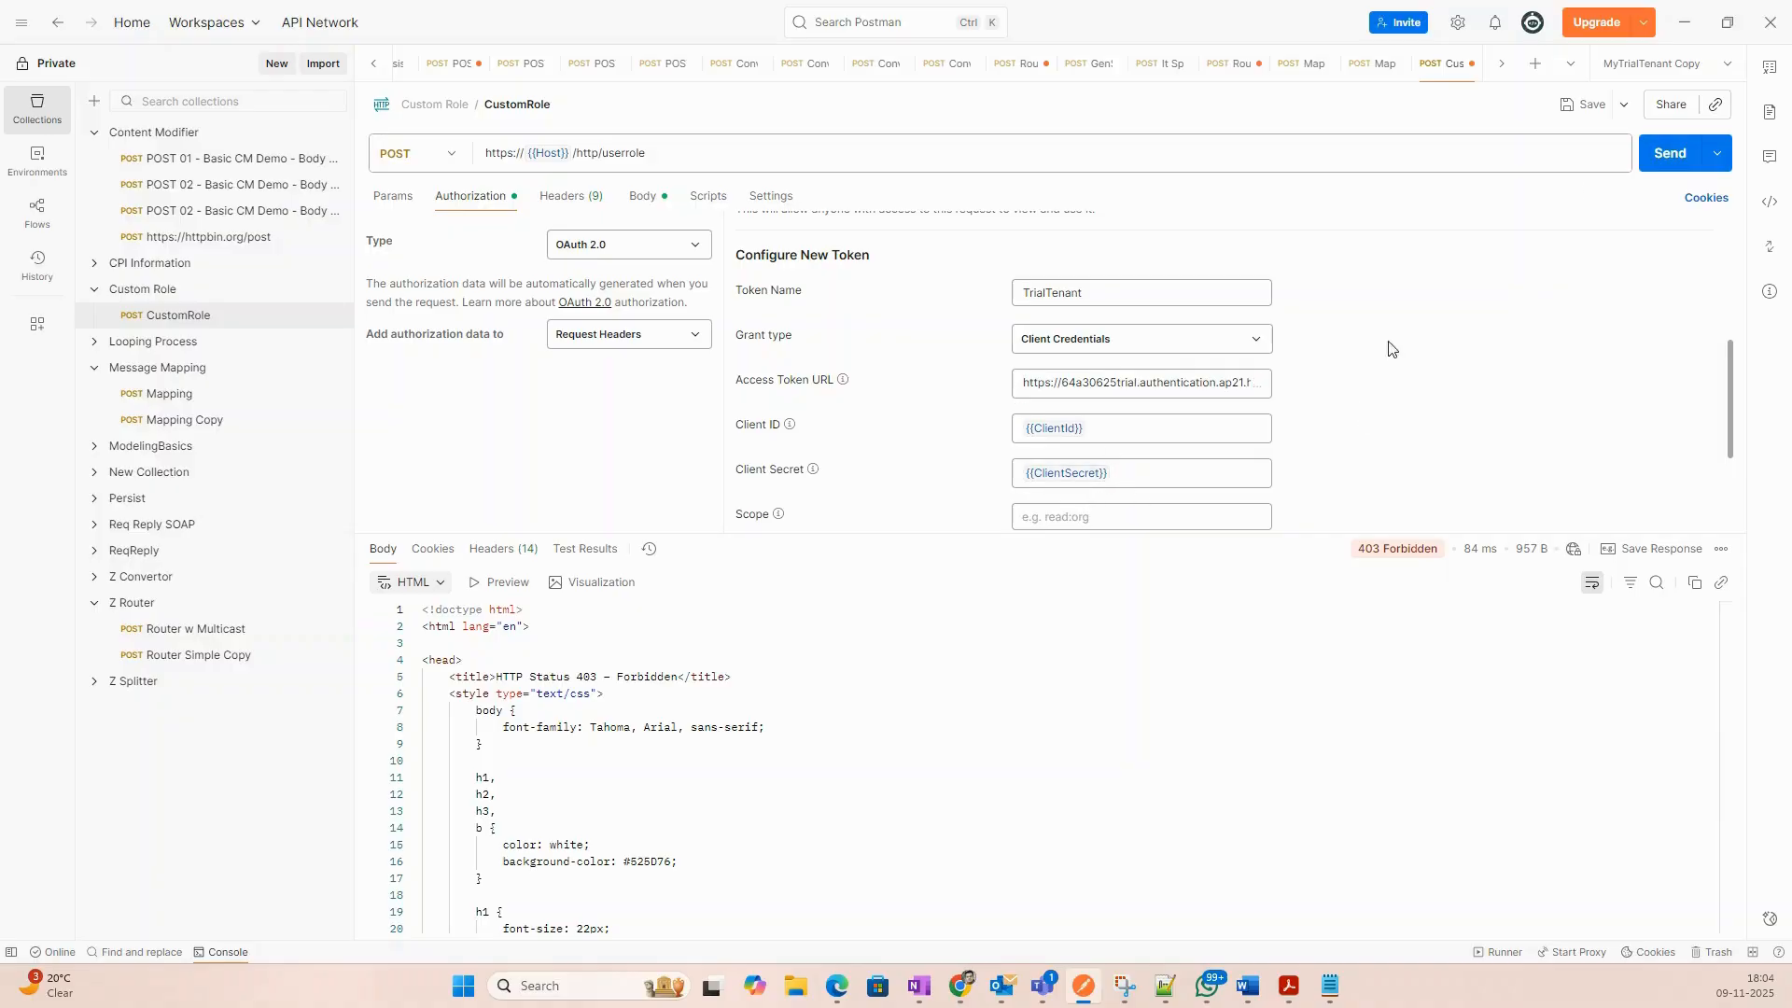
pyautogui.click(1590, 106)
# Request a new access token, dismiss the Authentication failed message, and clear stored cookies.
pyautogui.scroll(-2, 860, 438)
pyautogui.click(789, 509)
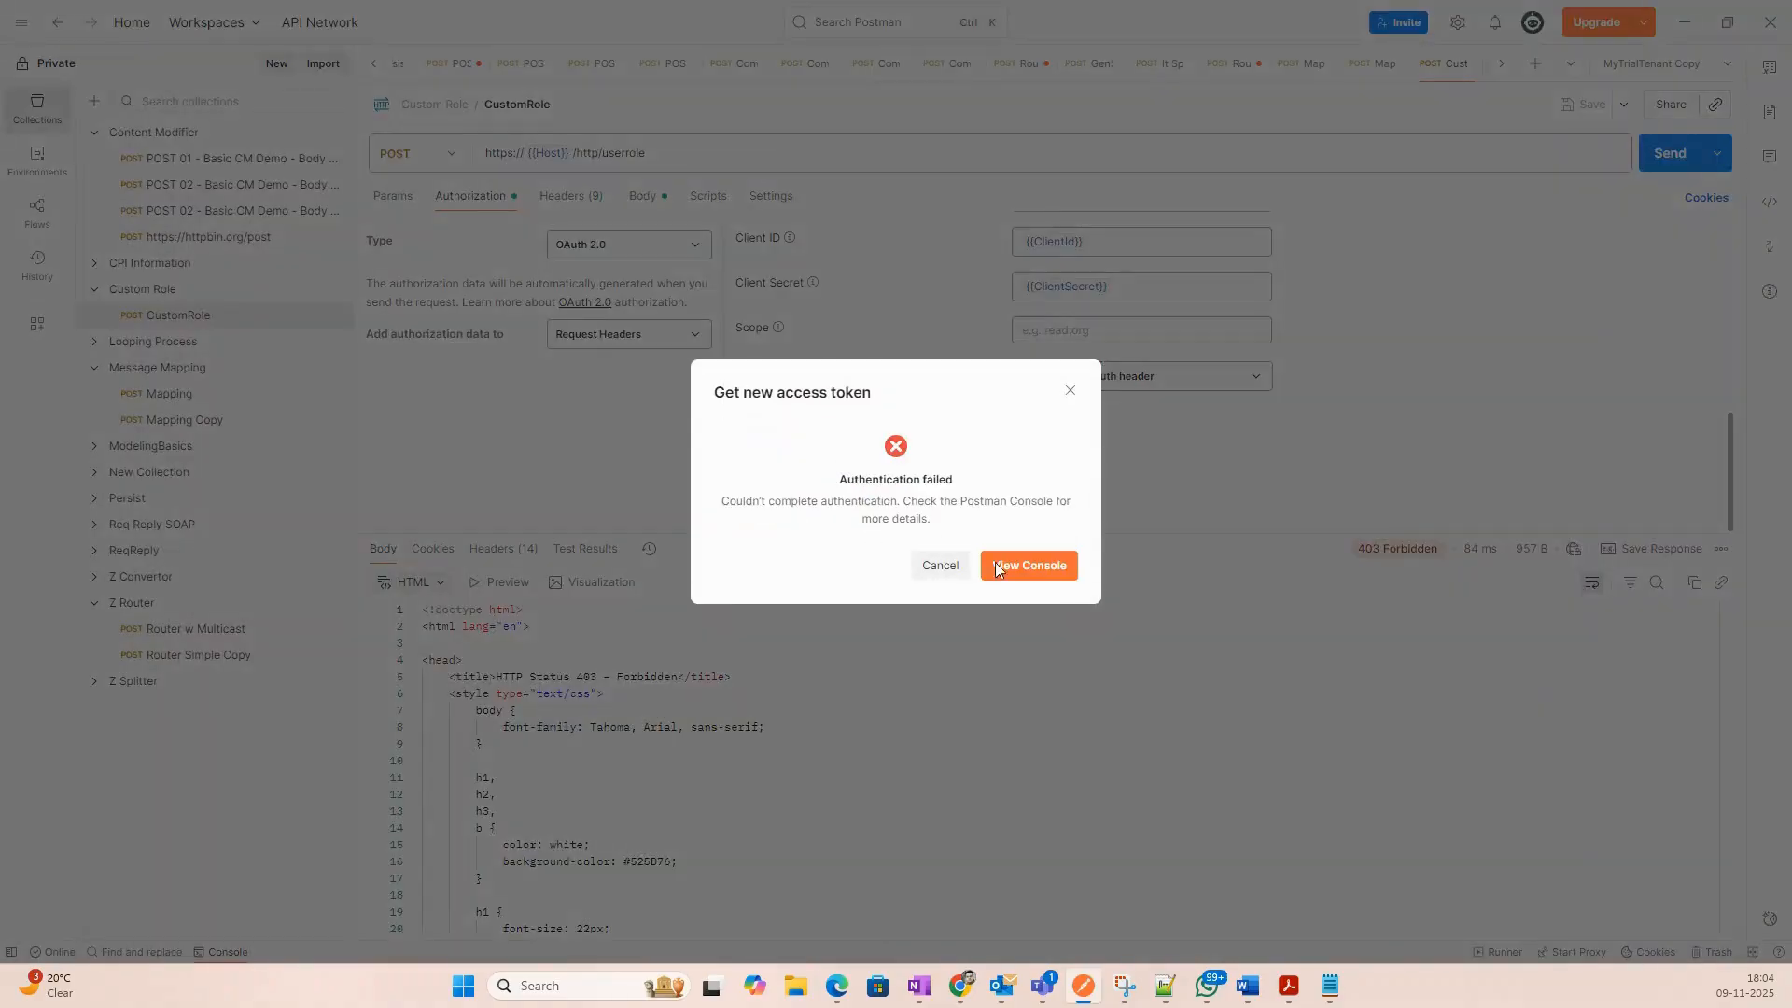
pyautogui.click(939, 566)
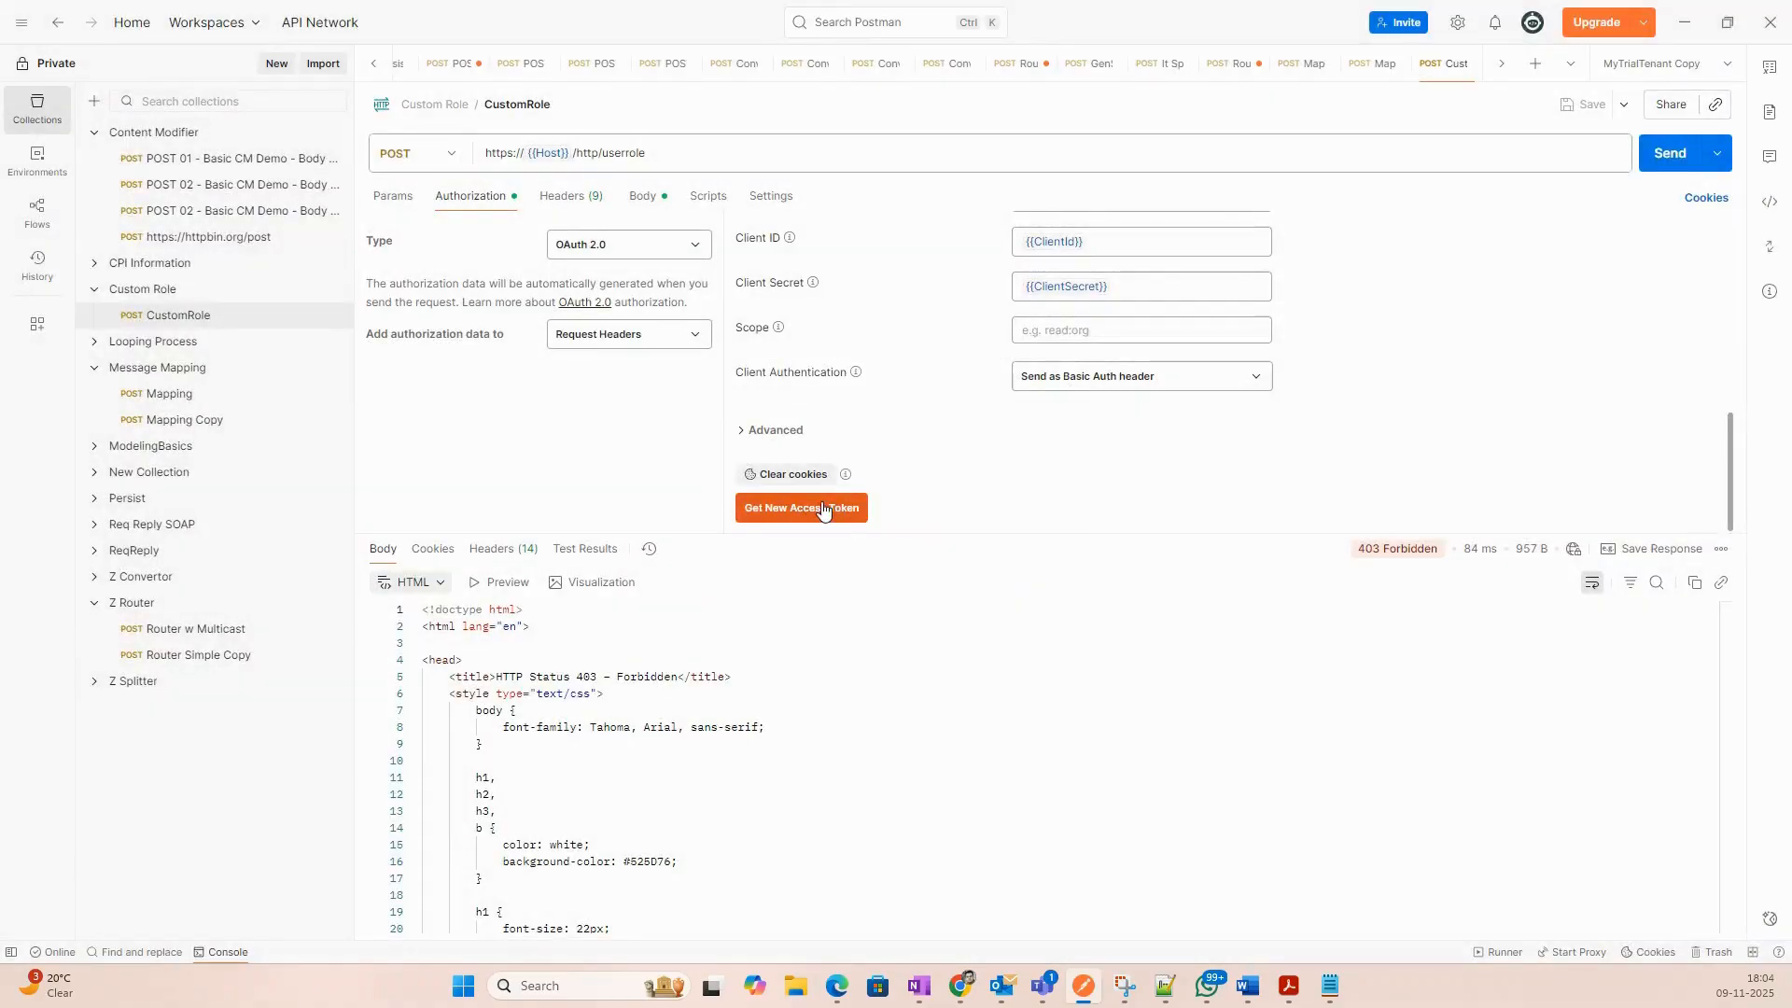
pyautogui.click(782, 474)
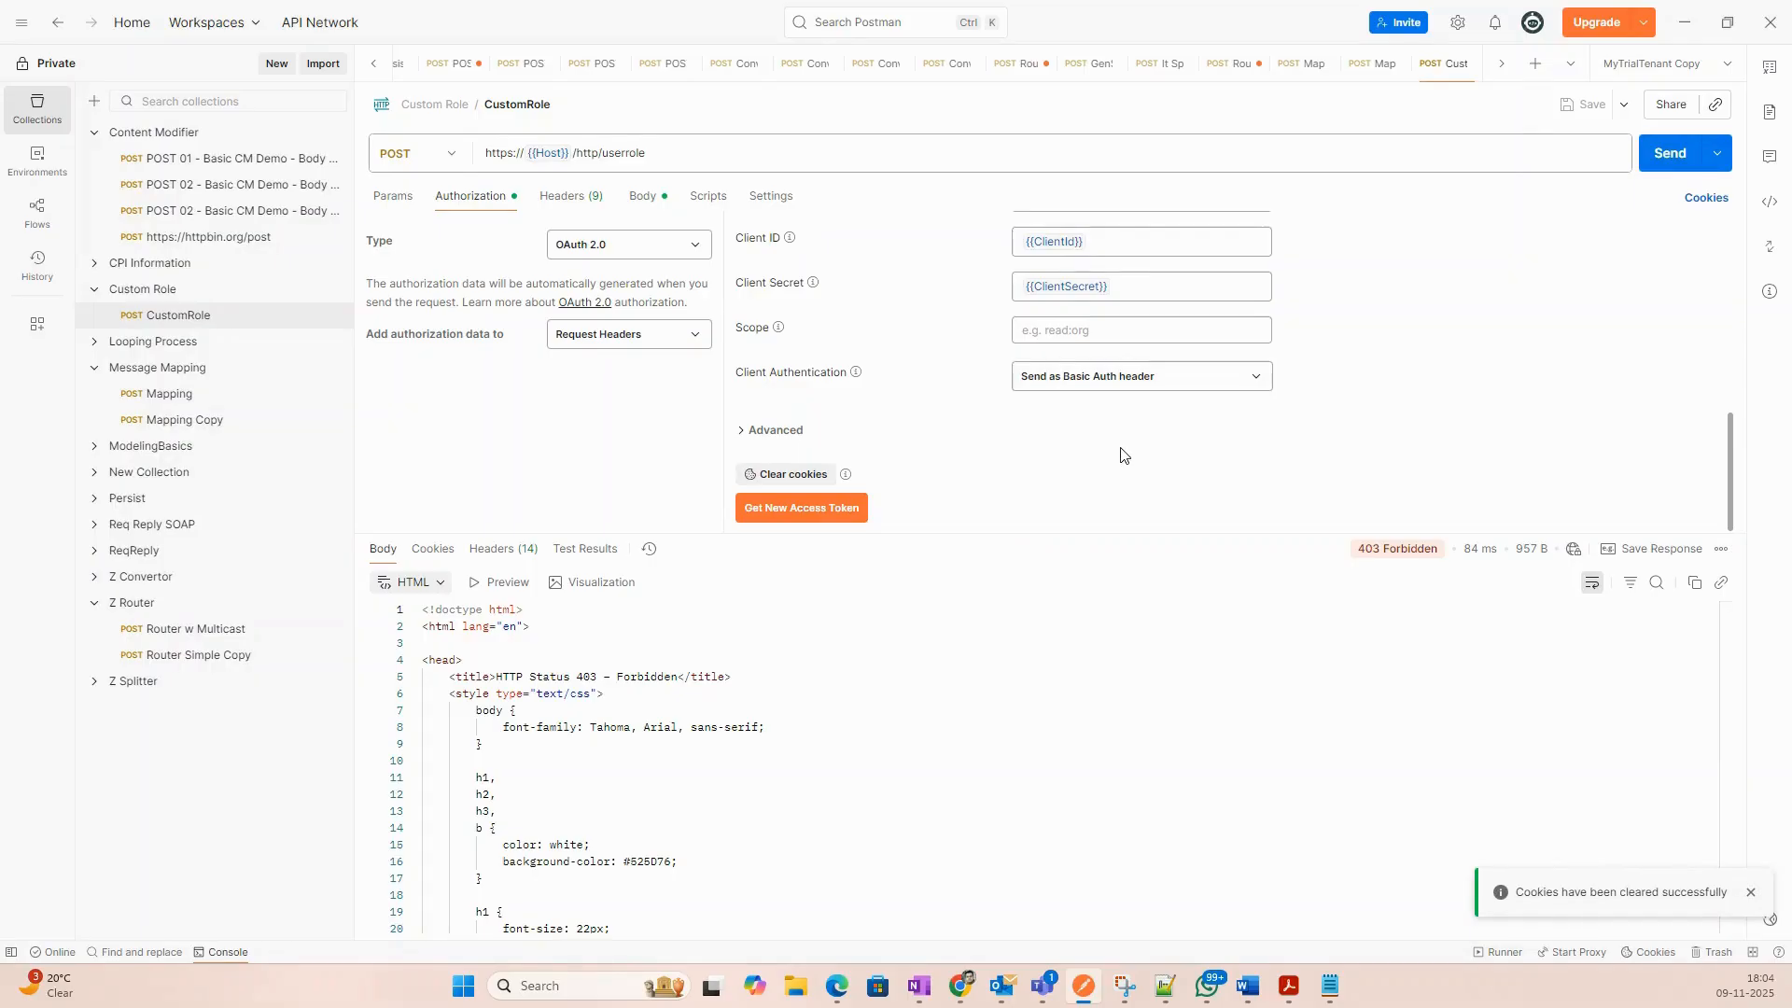
pyautogui.scroll(1, 1120, 454)
pyautogui.moveTo(1053, 333)
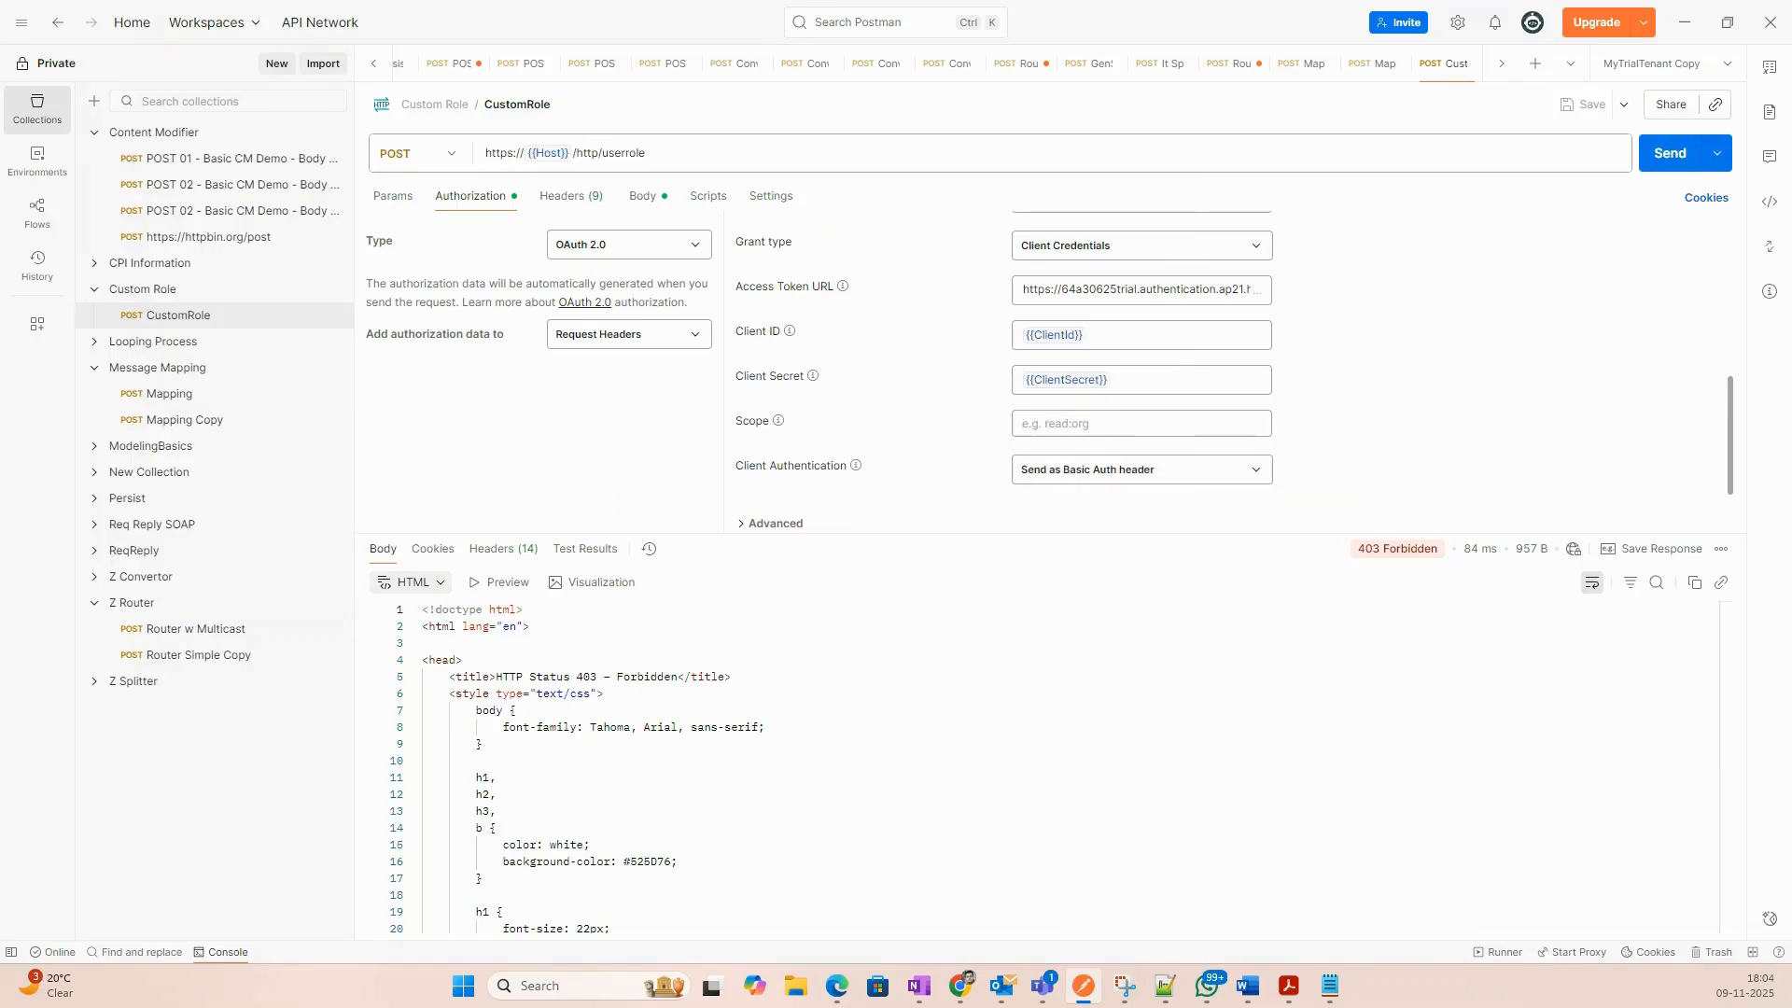
# Paste a different client ID into the ClientId variable, checking the ClientSecret value.
pyautogui.hotkey('alt', 'Tab')
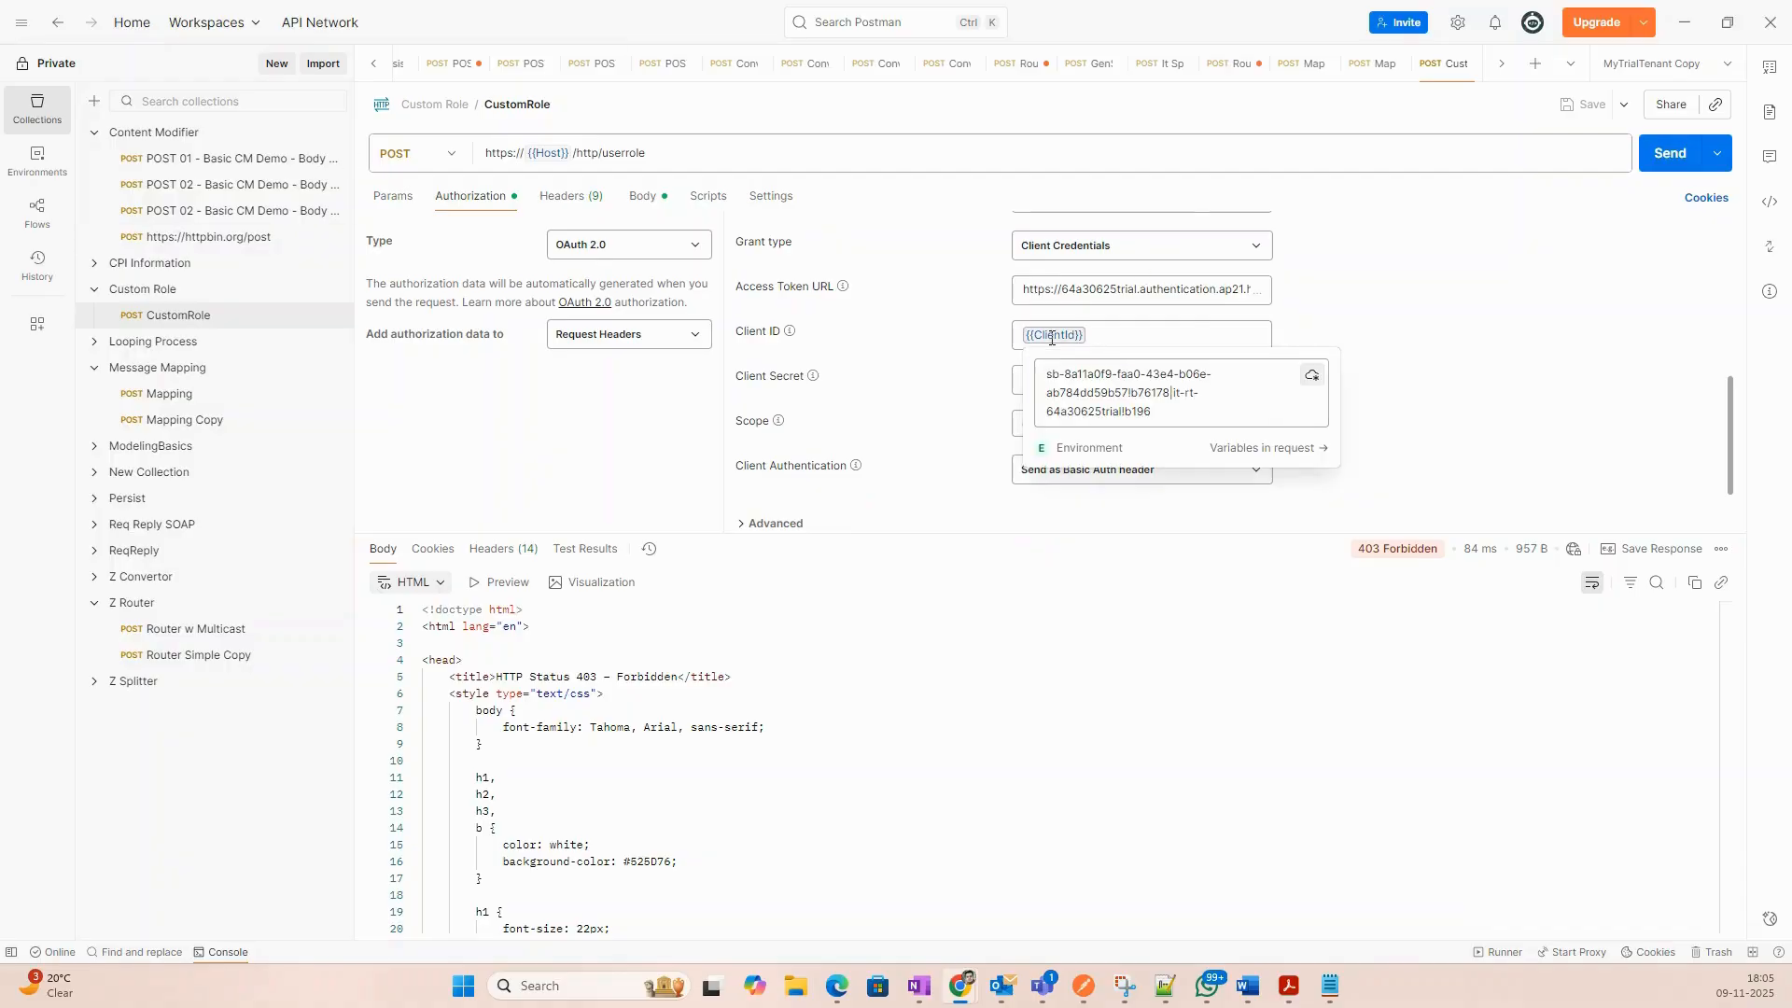
pyautogui.click(1242, 448)
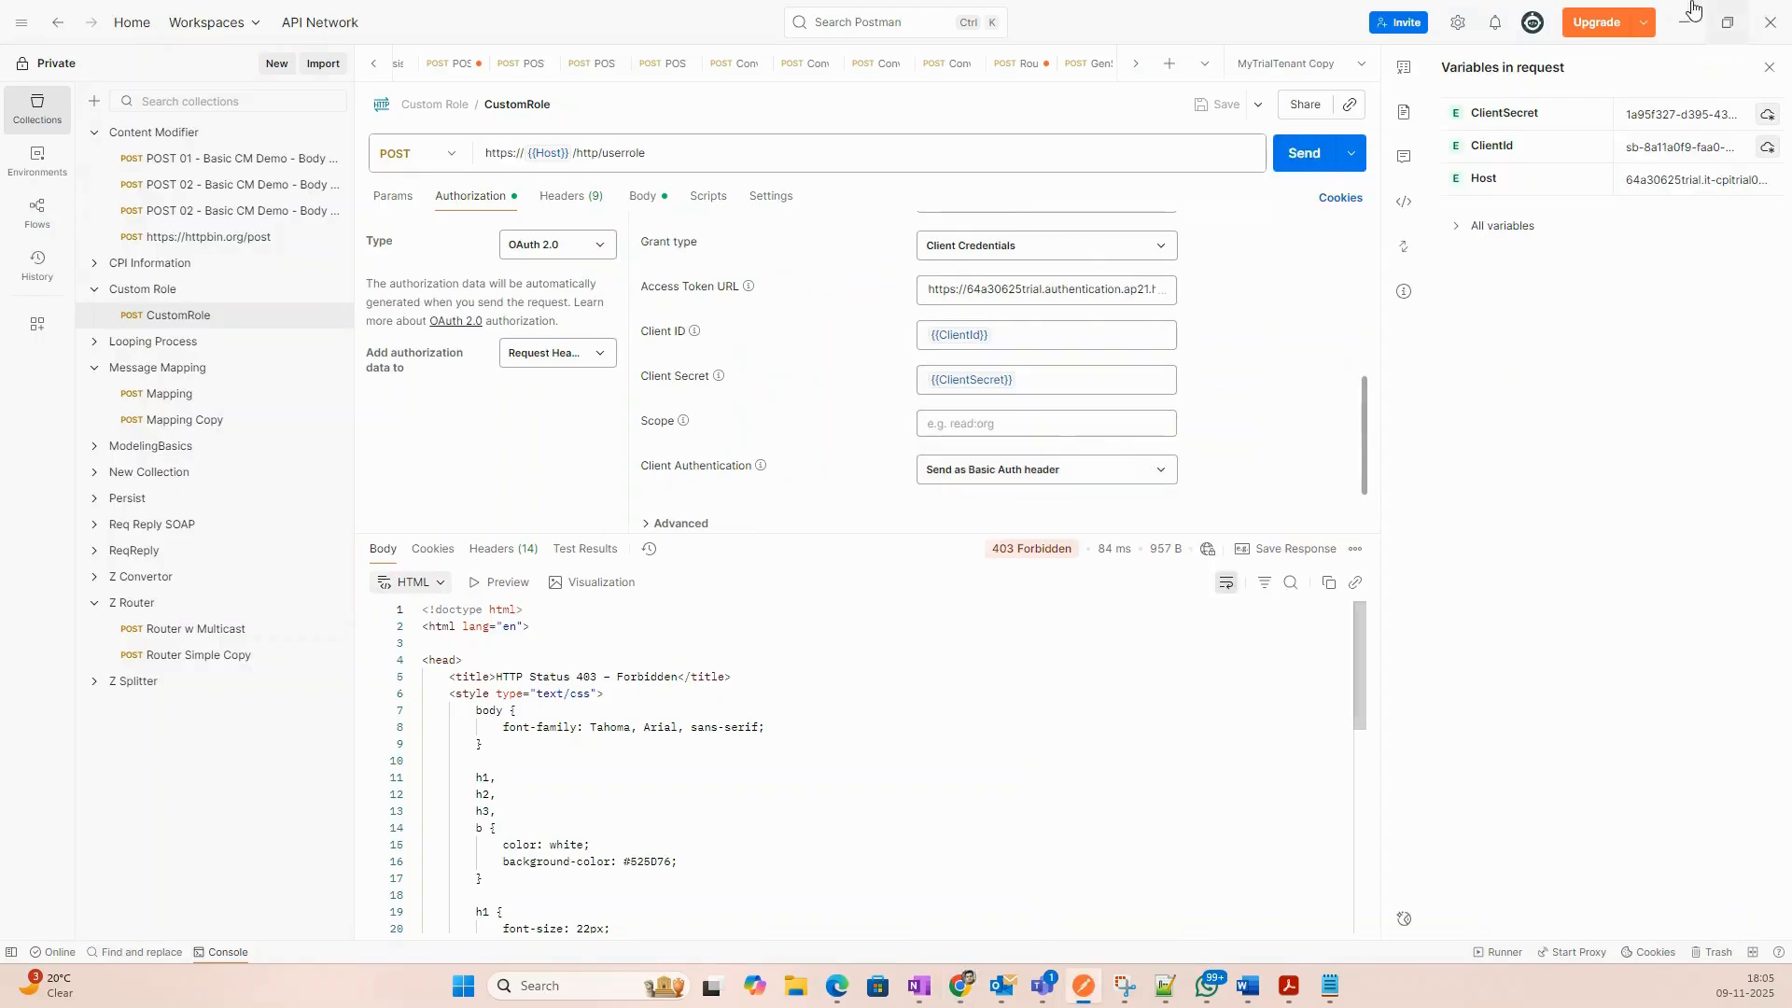
pyautogui.click(1692, 112)
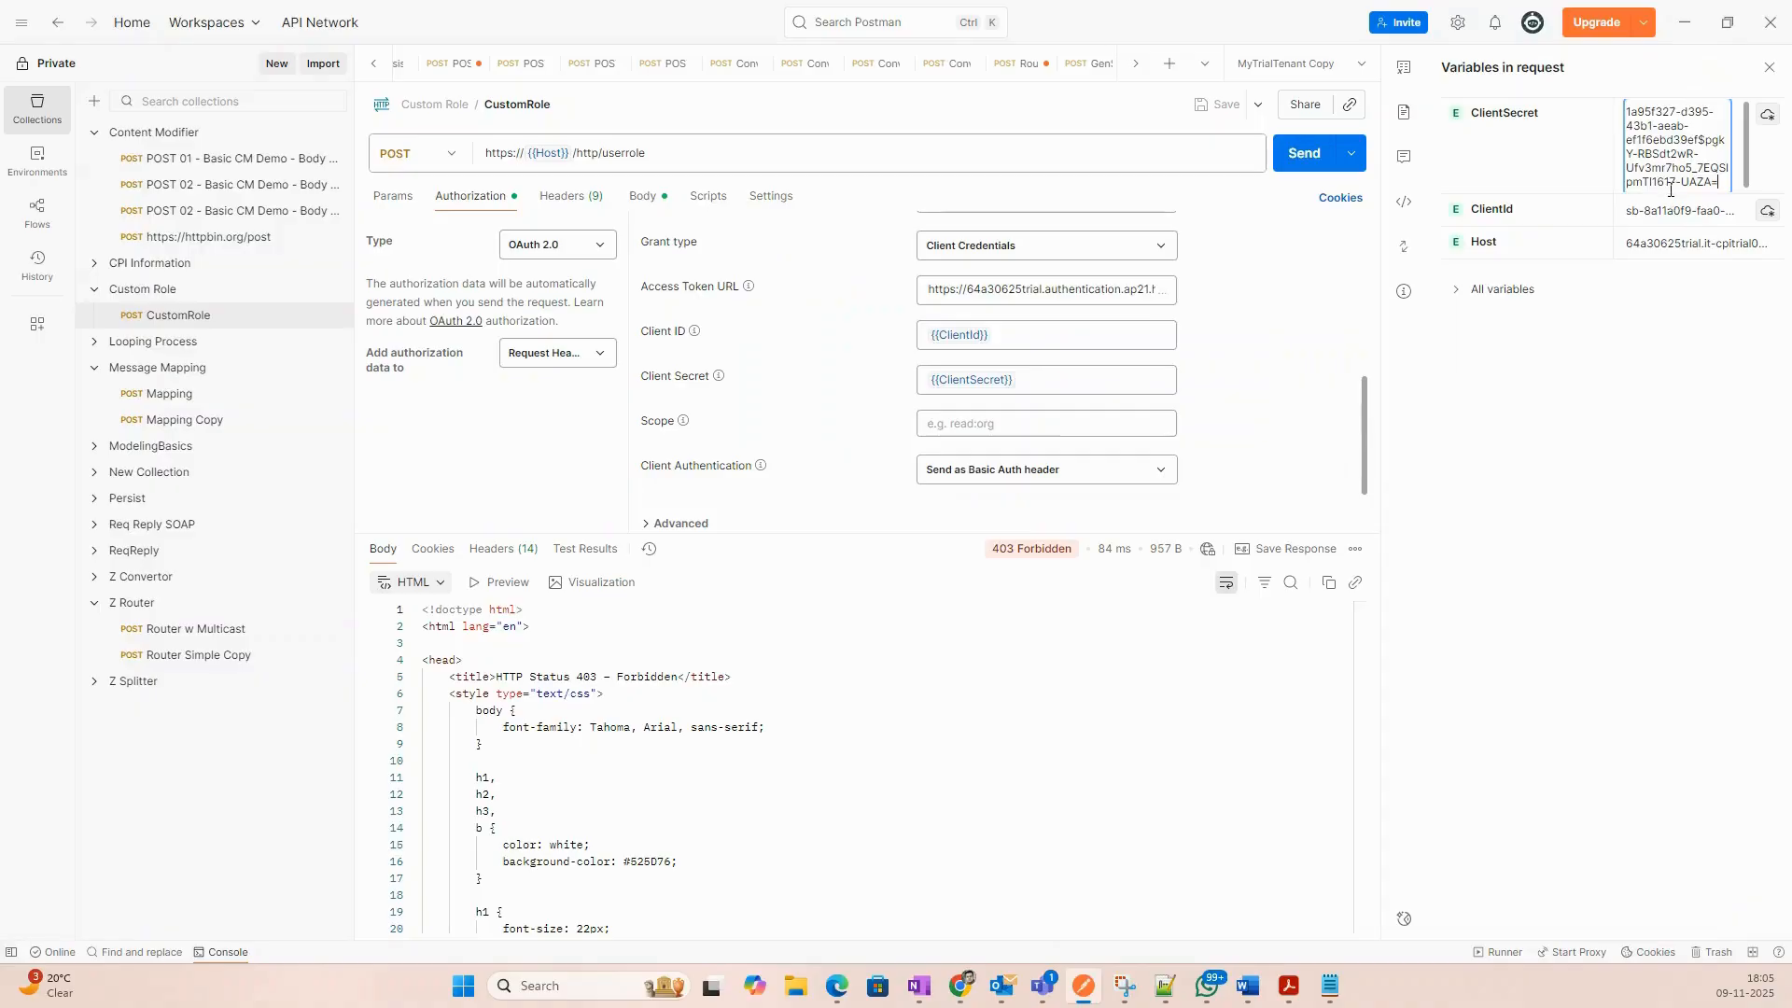
pyautogui.click(1622, 337)
pyautogui.click(1671, 147)
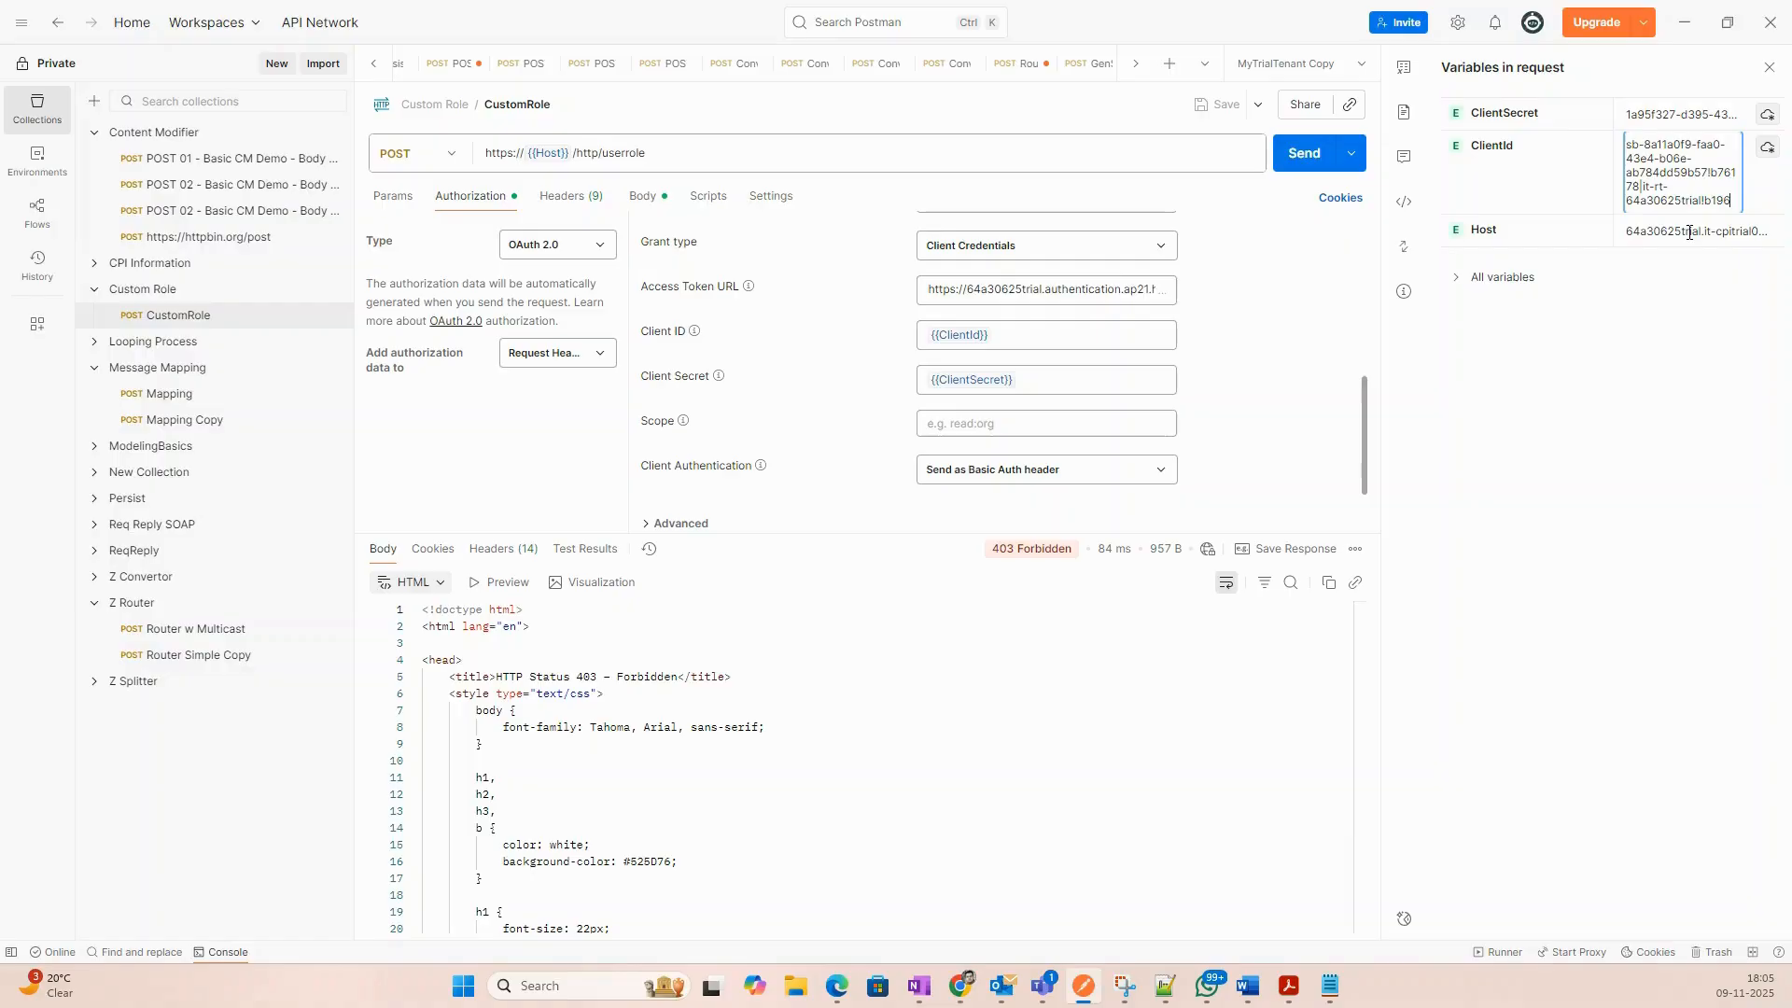
pyautogui.hotkey('ctrl', 'a')
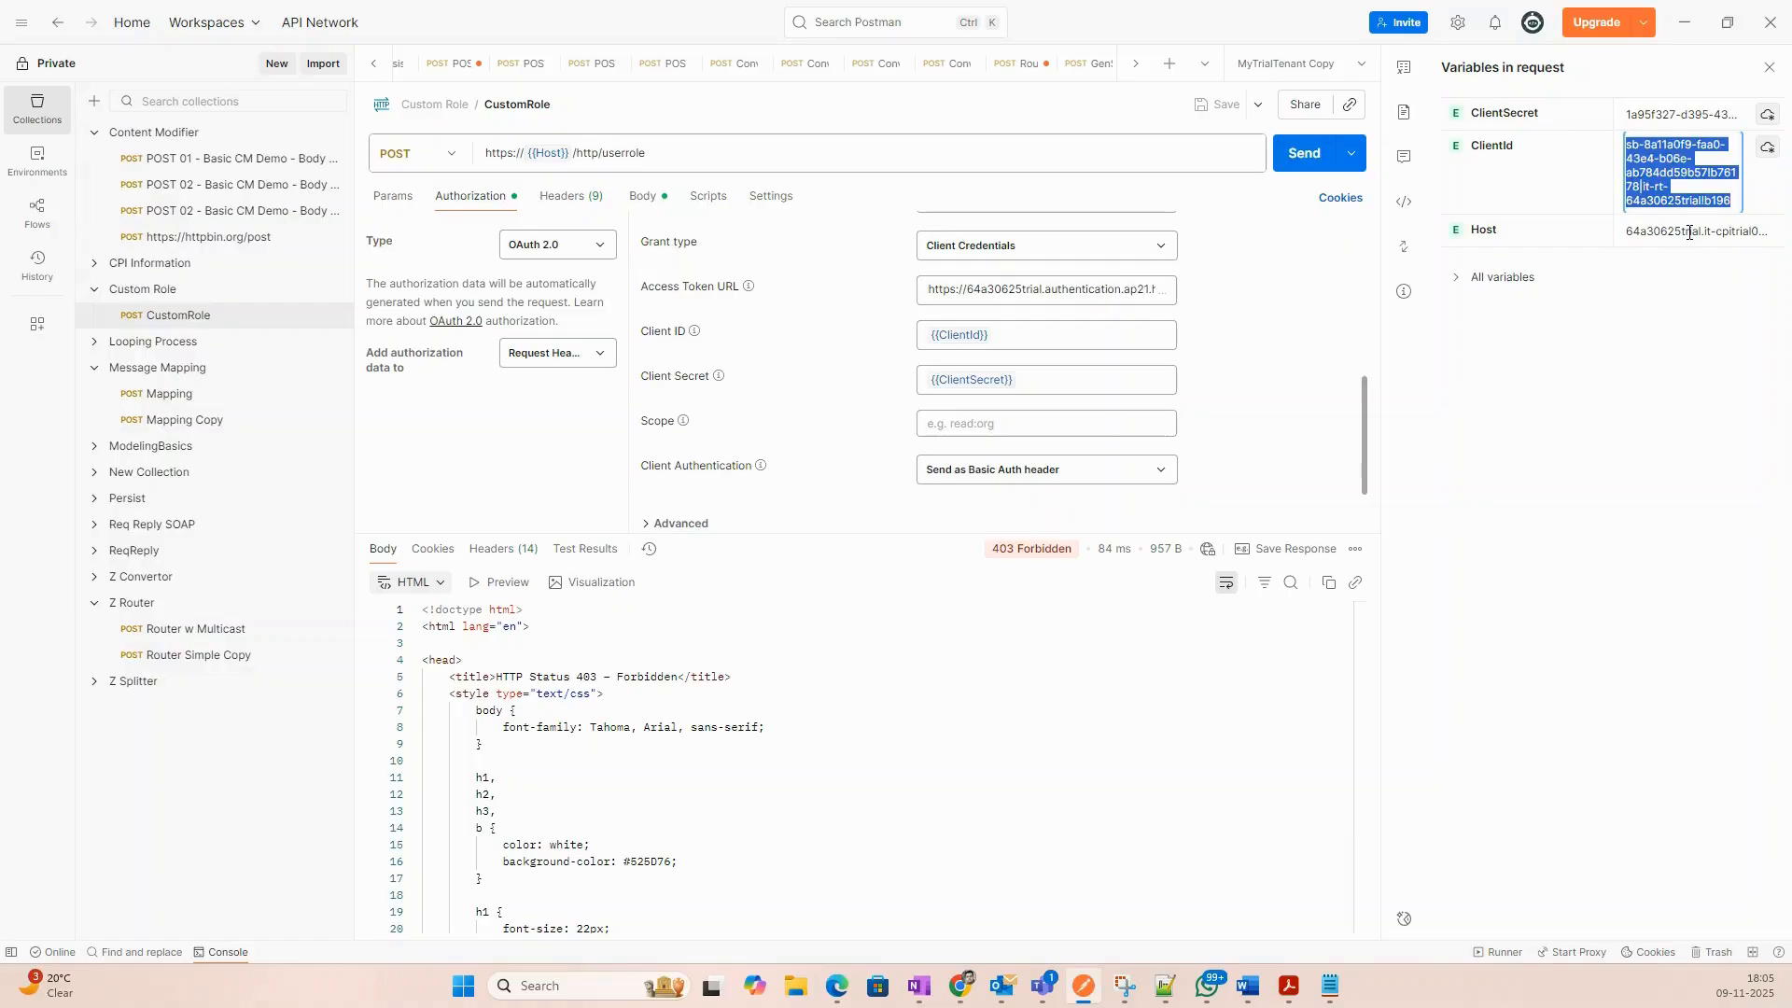
pyautogui.write('sb-71264fed-a091-415d-98c9-421c9e057484!b76178|it-rt-64a30625trial!b196')
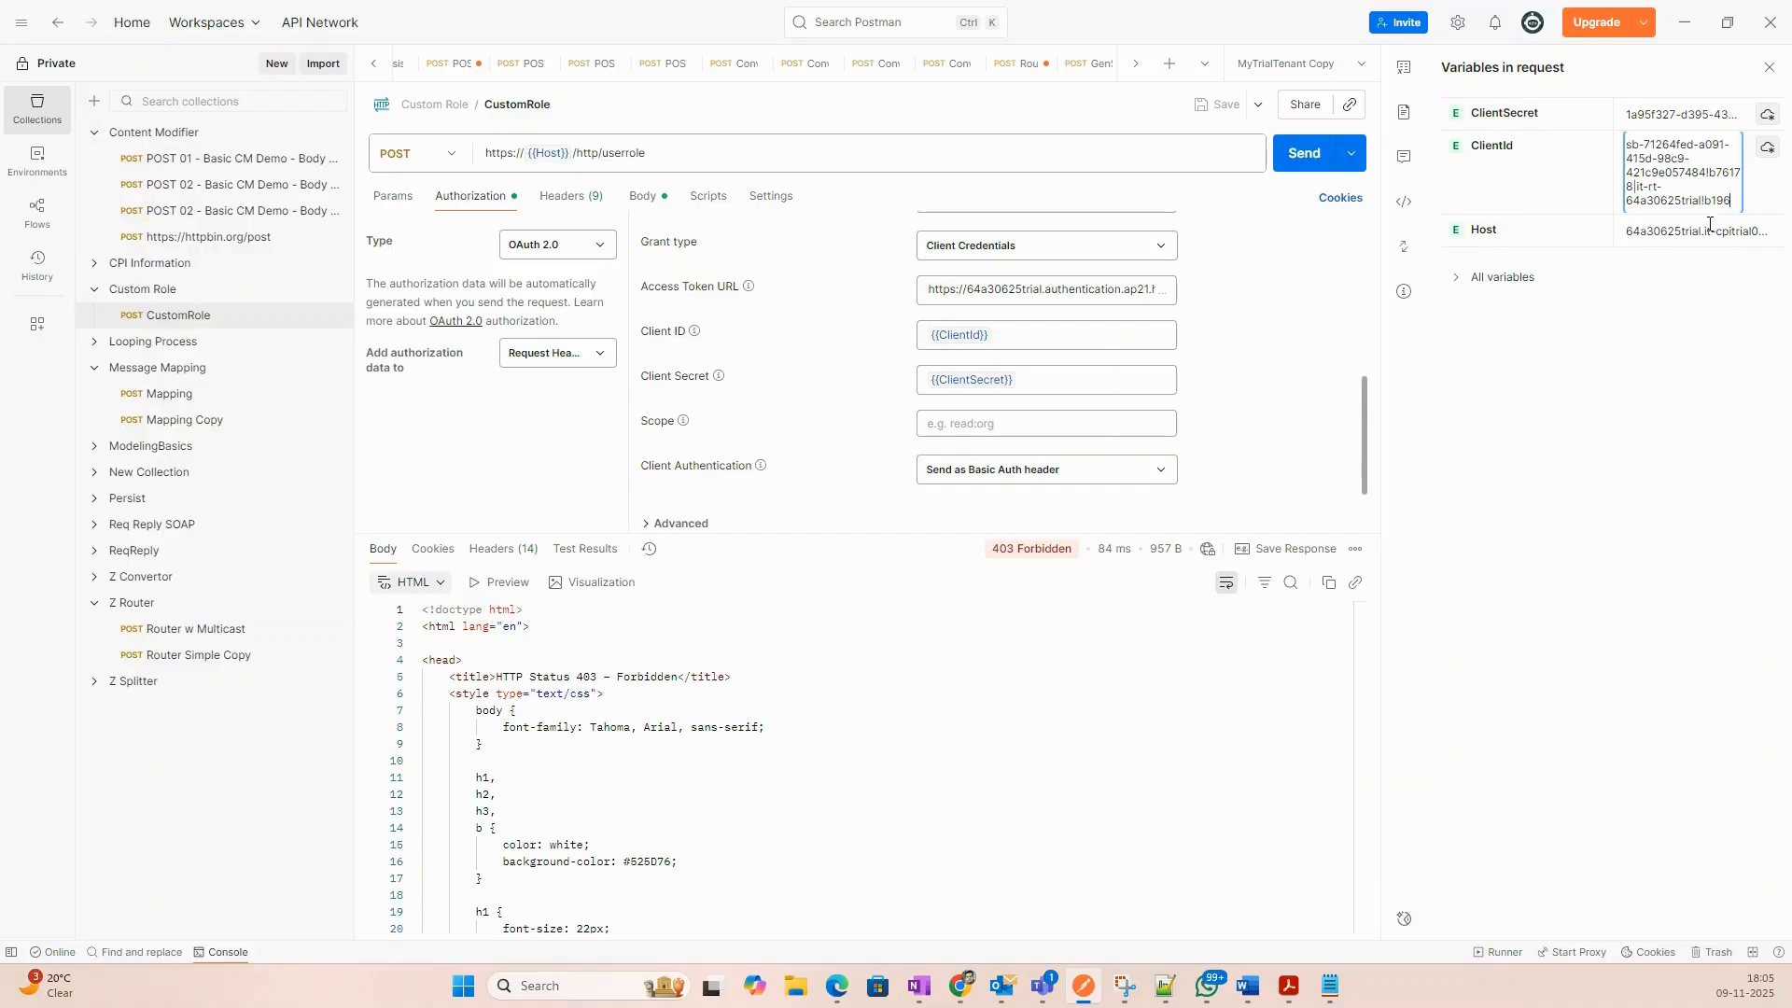
pyautogui.click(1659, 323)
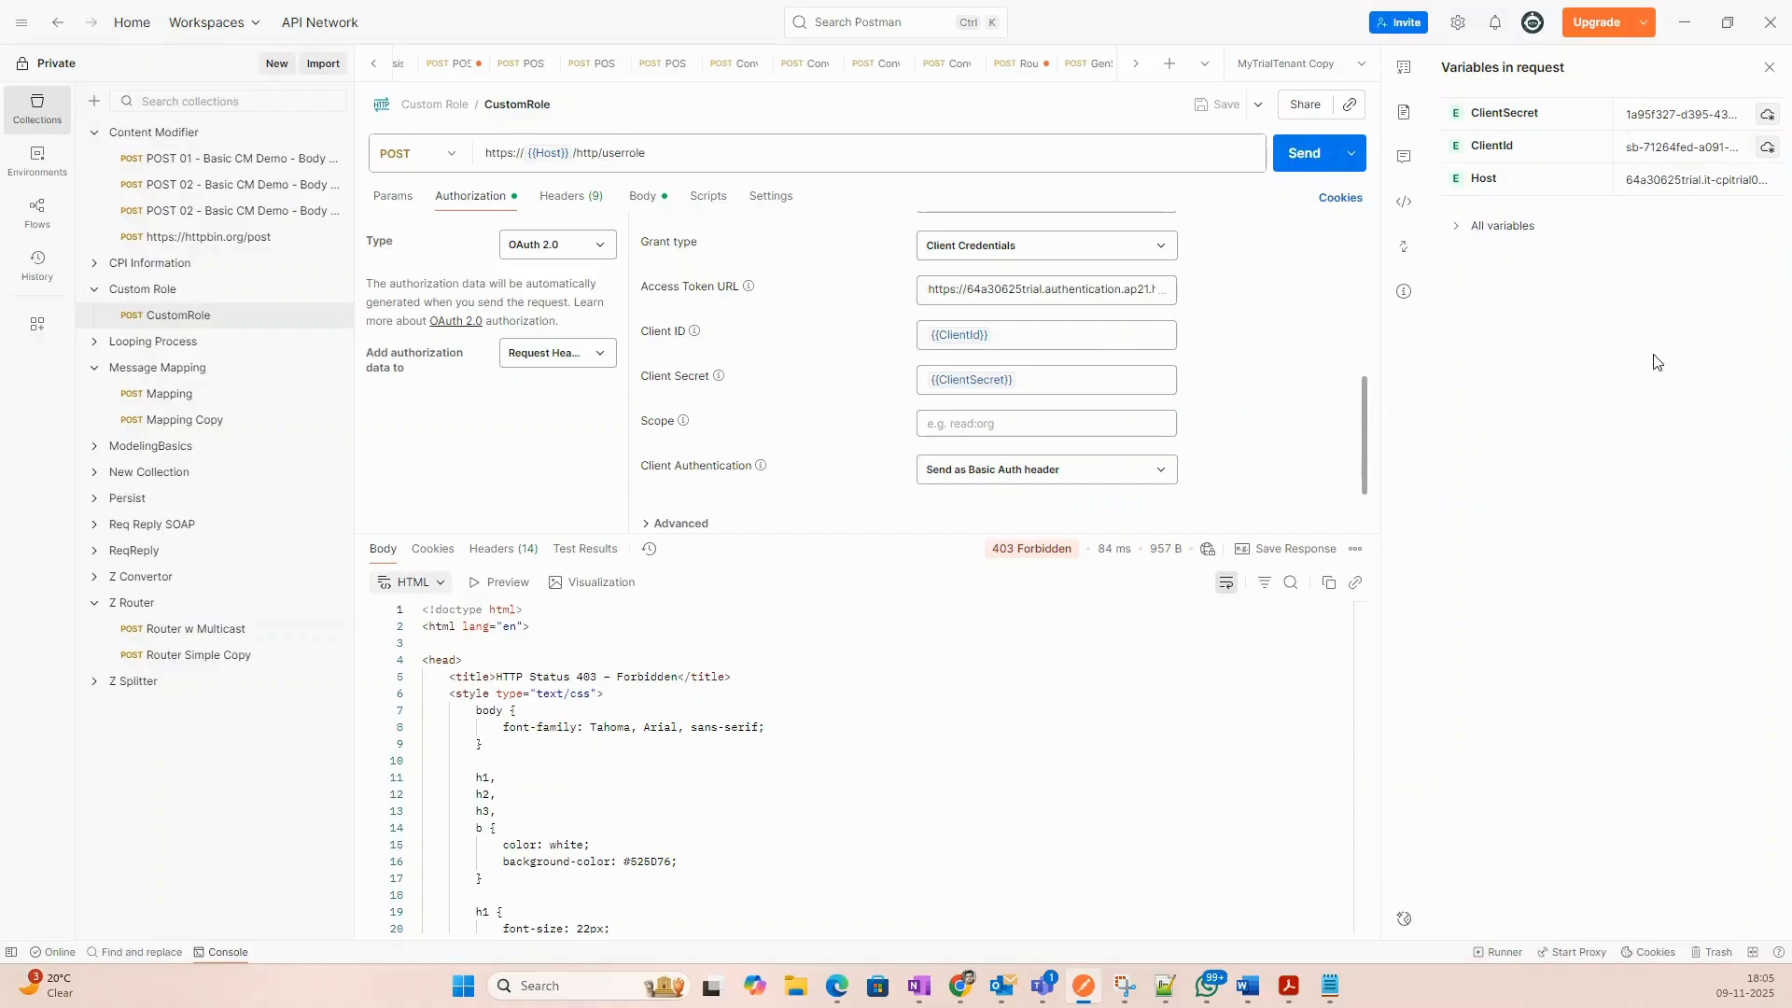
pyautogui.click(1687, 112)
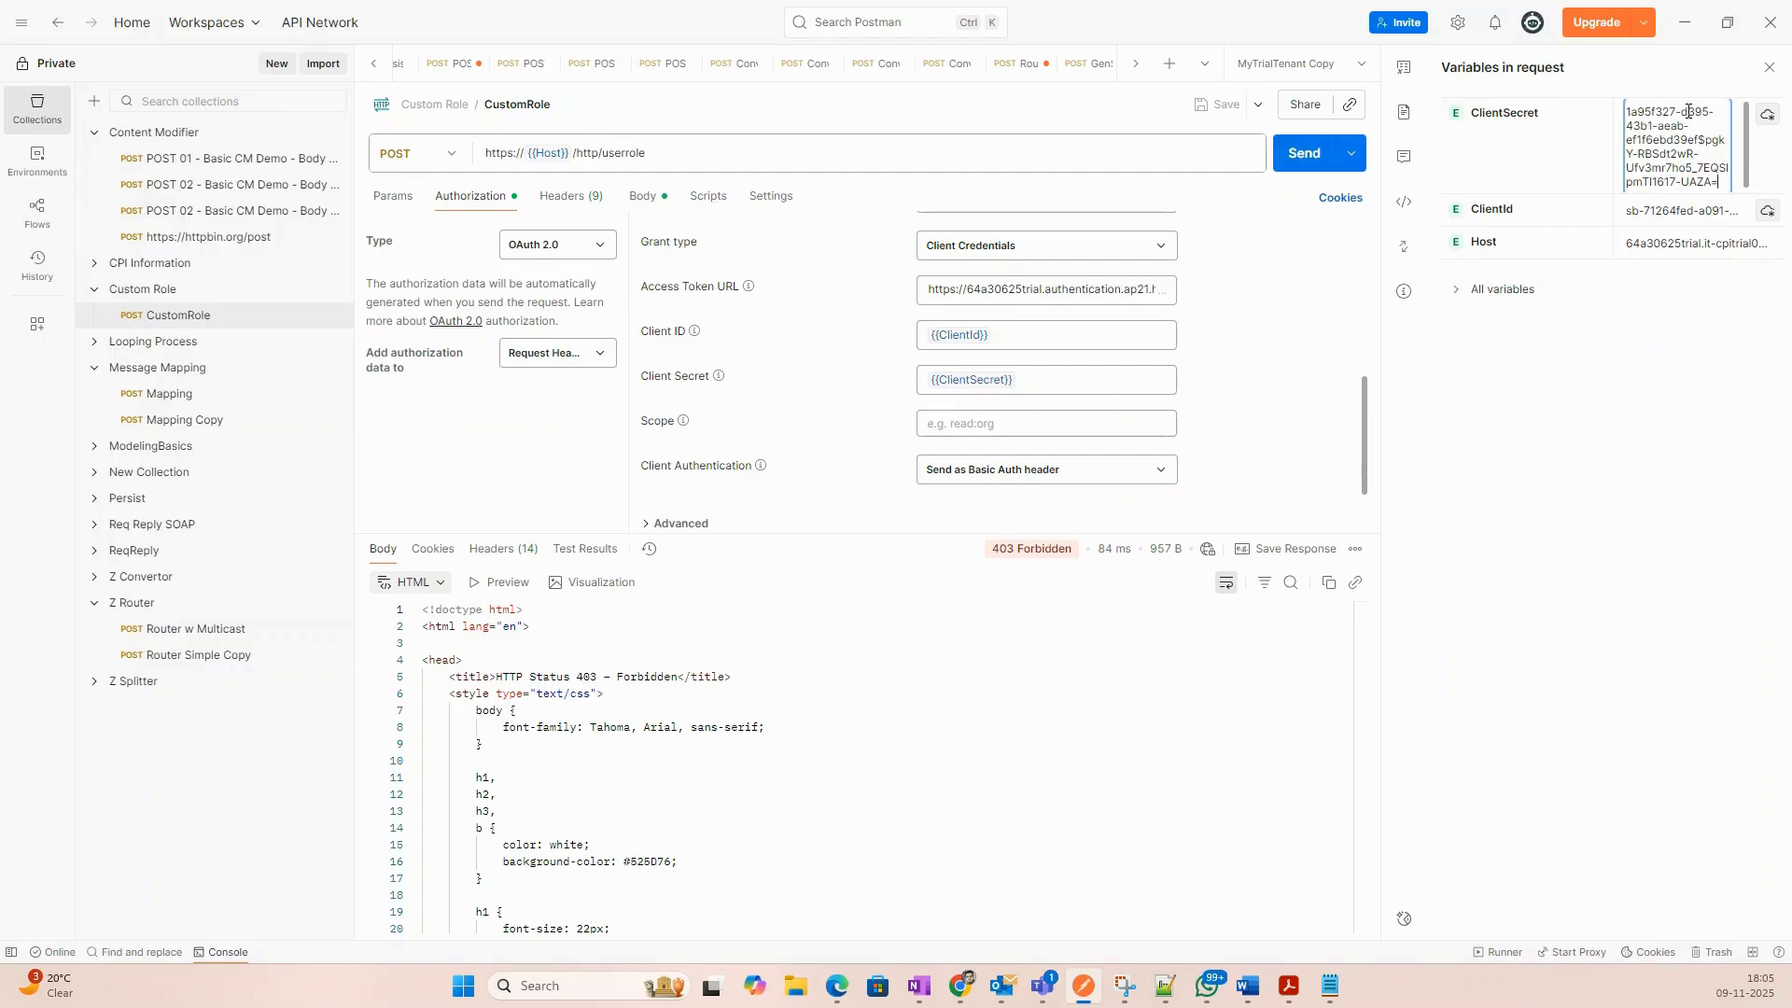
pyautogui.click(1647, 373)
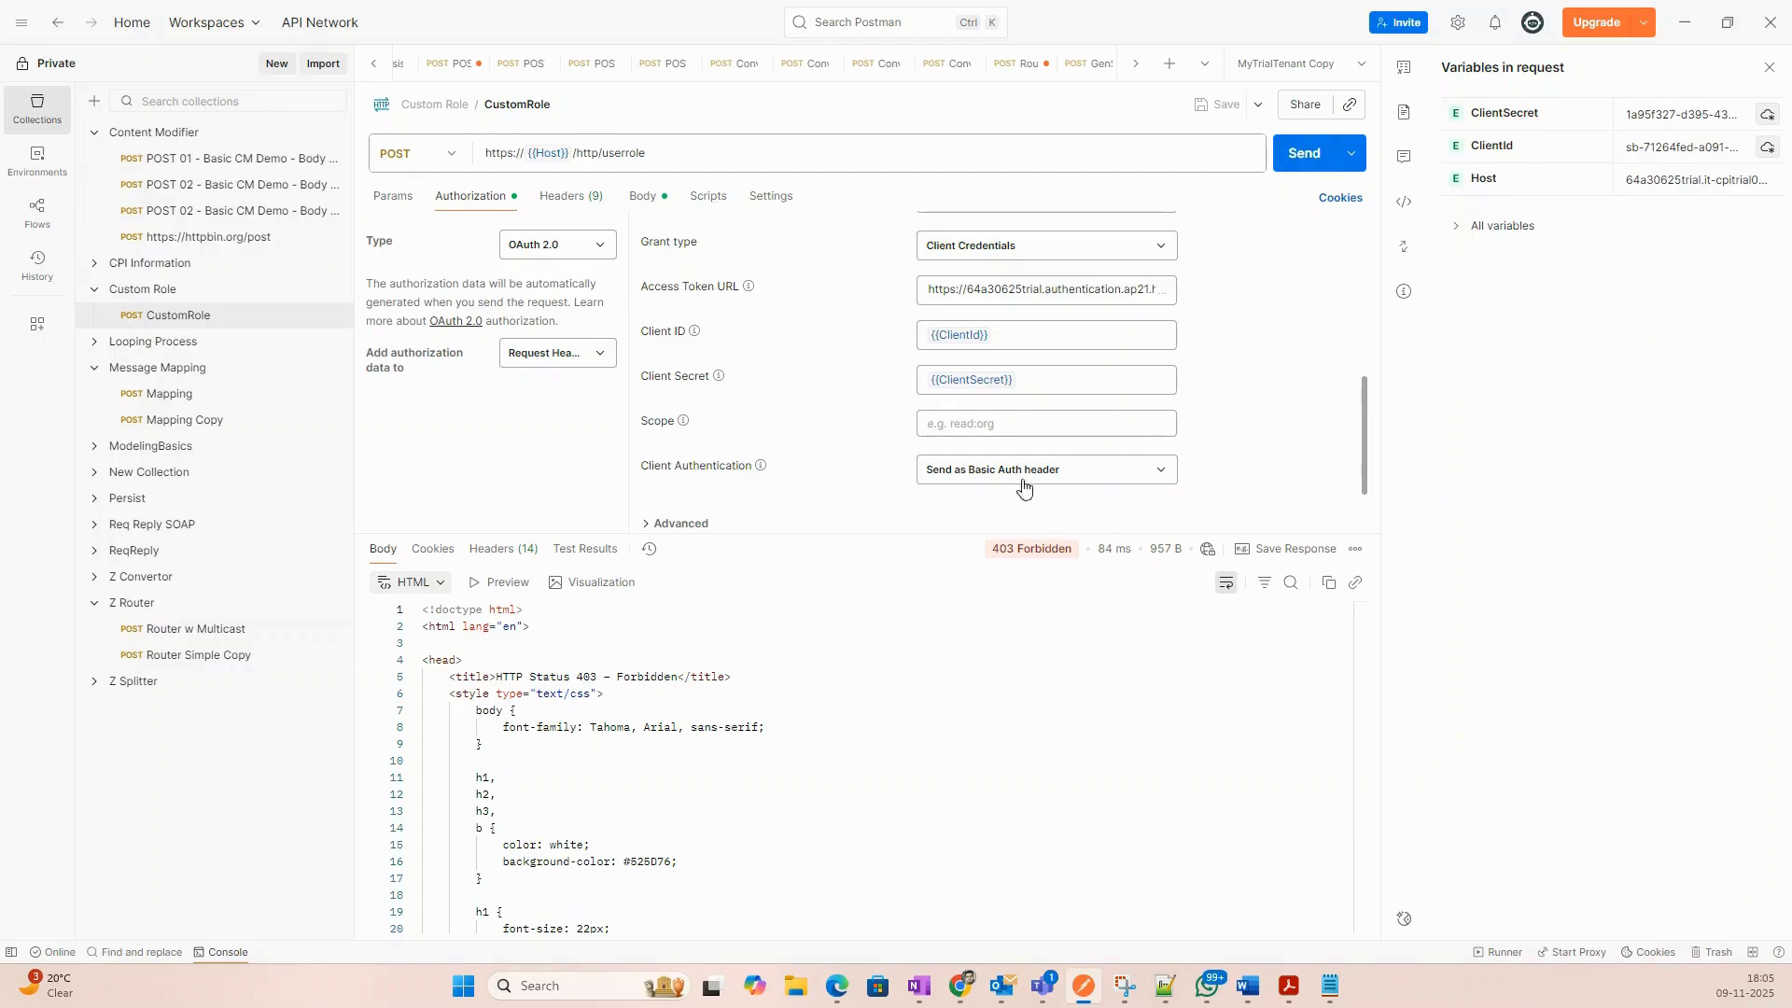
pyautogui.scroll(-2, 933, 458)
# Get and use a new TrialTenant token, then send for 200 OK with orderId 1001, amount 120.
pyautogui.click(714, 508)
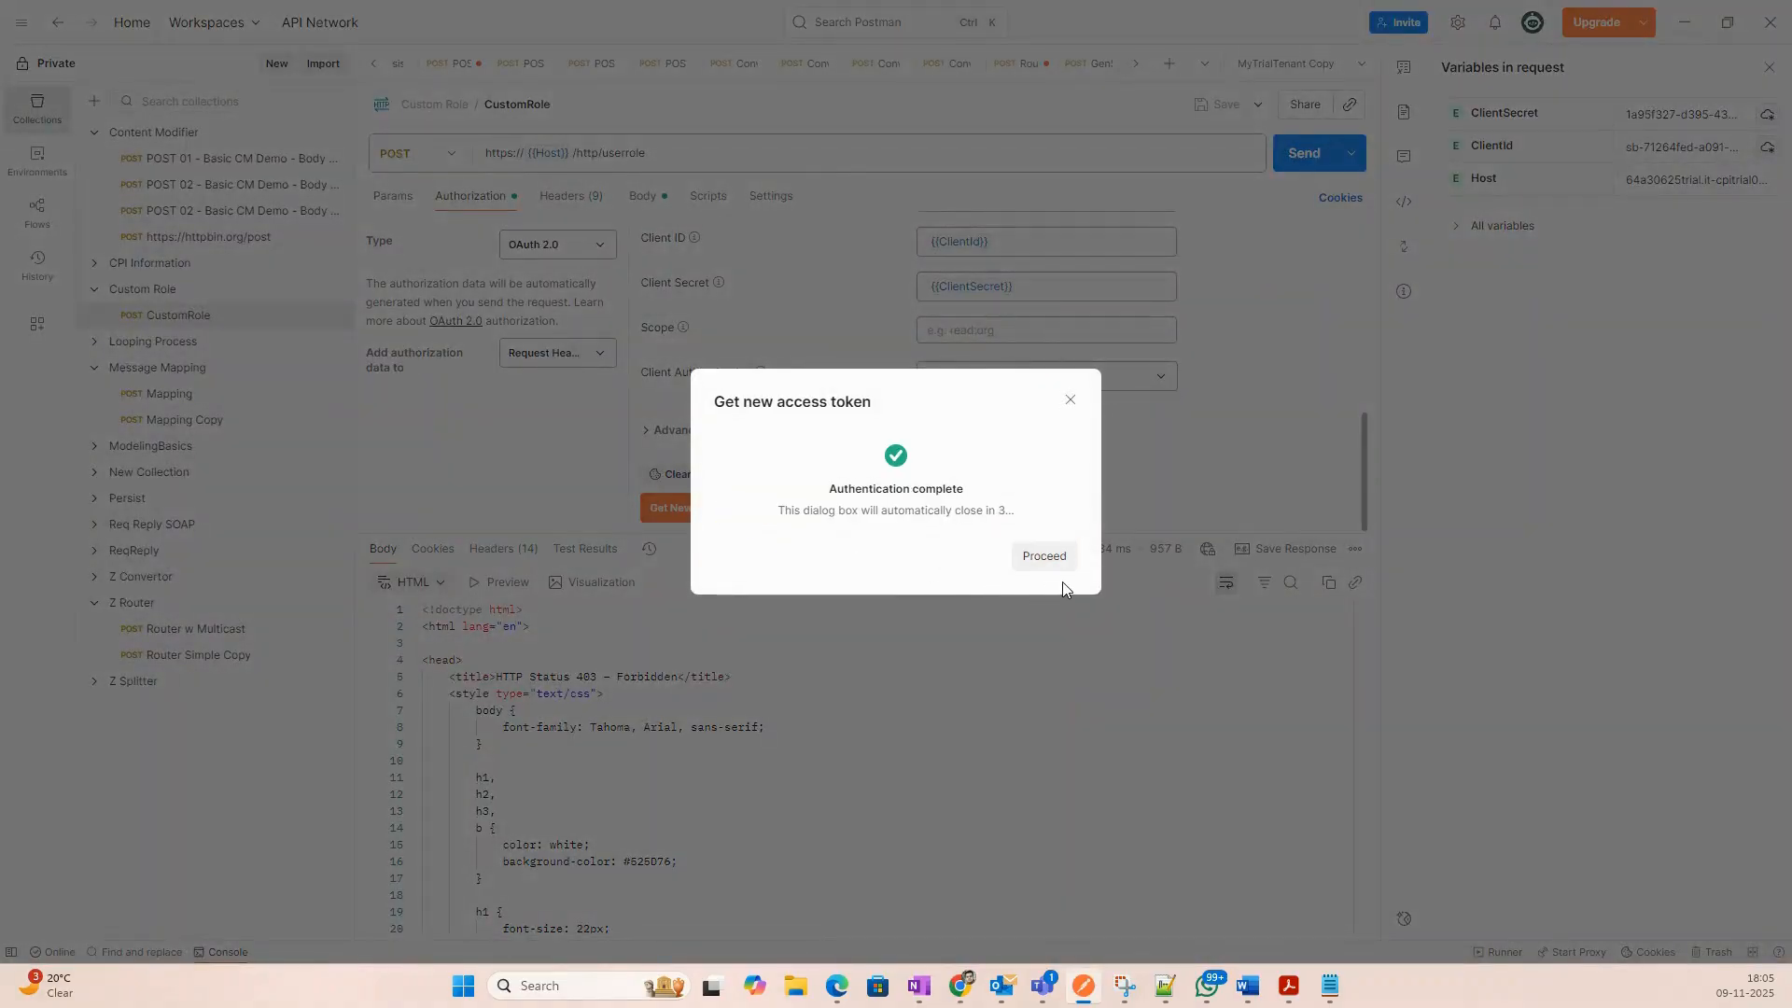
pyautogui.click(1034, 564)
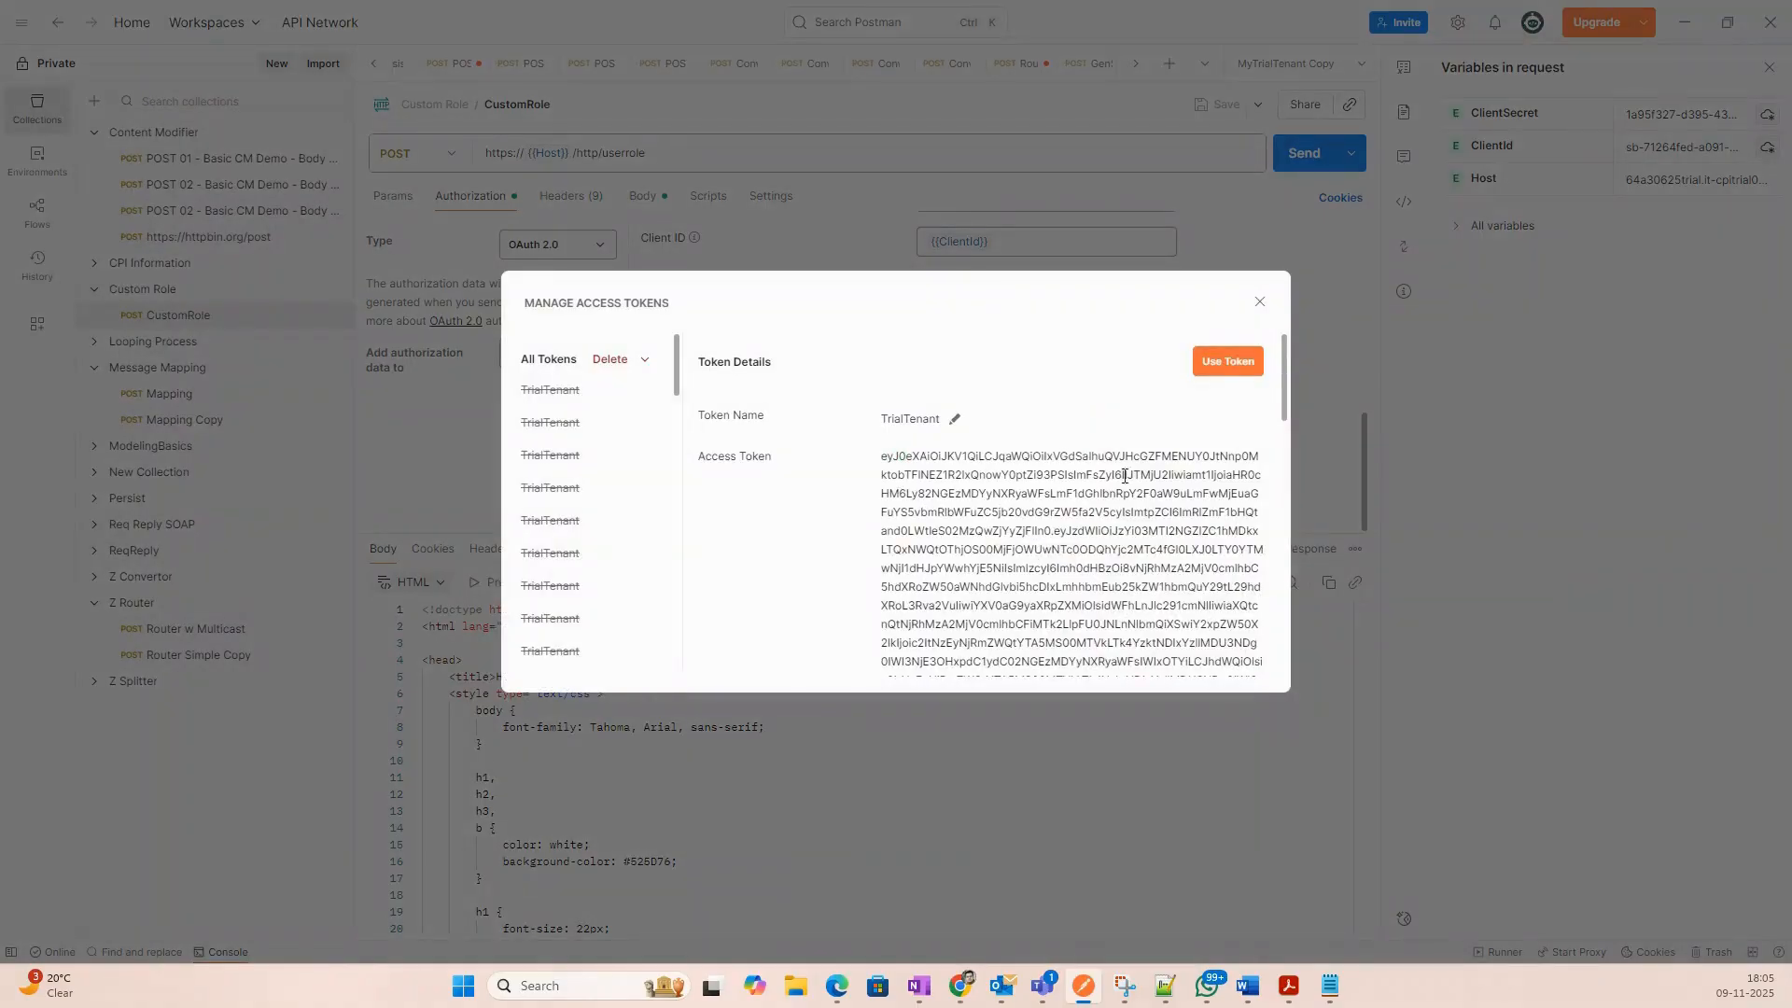
pyautogui.scroll(-1, 1177, 490)
pyautogui.scroll(1, 1177, 490)
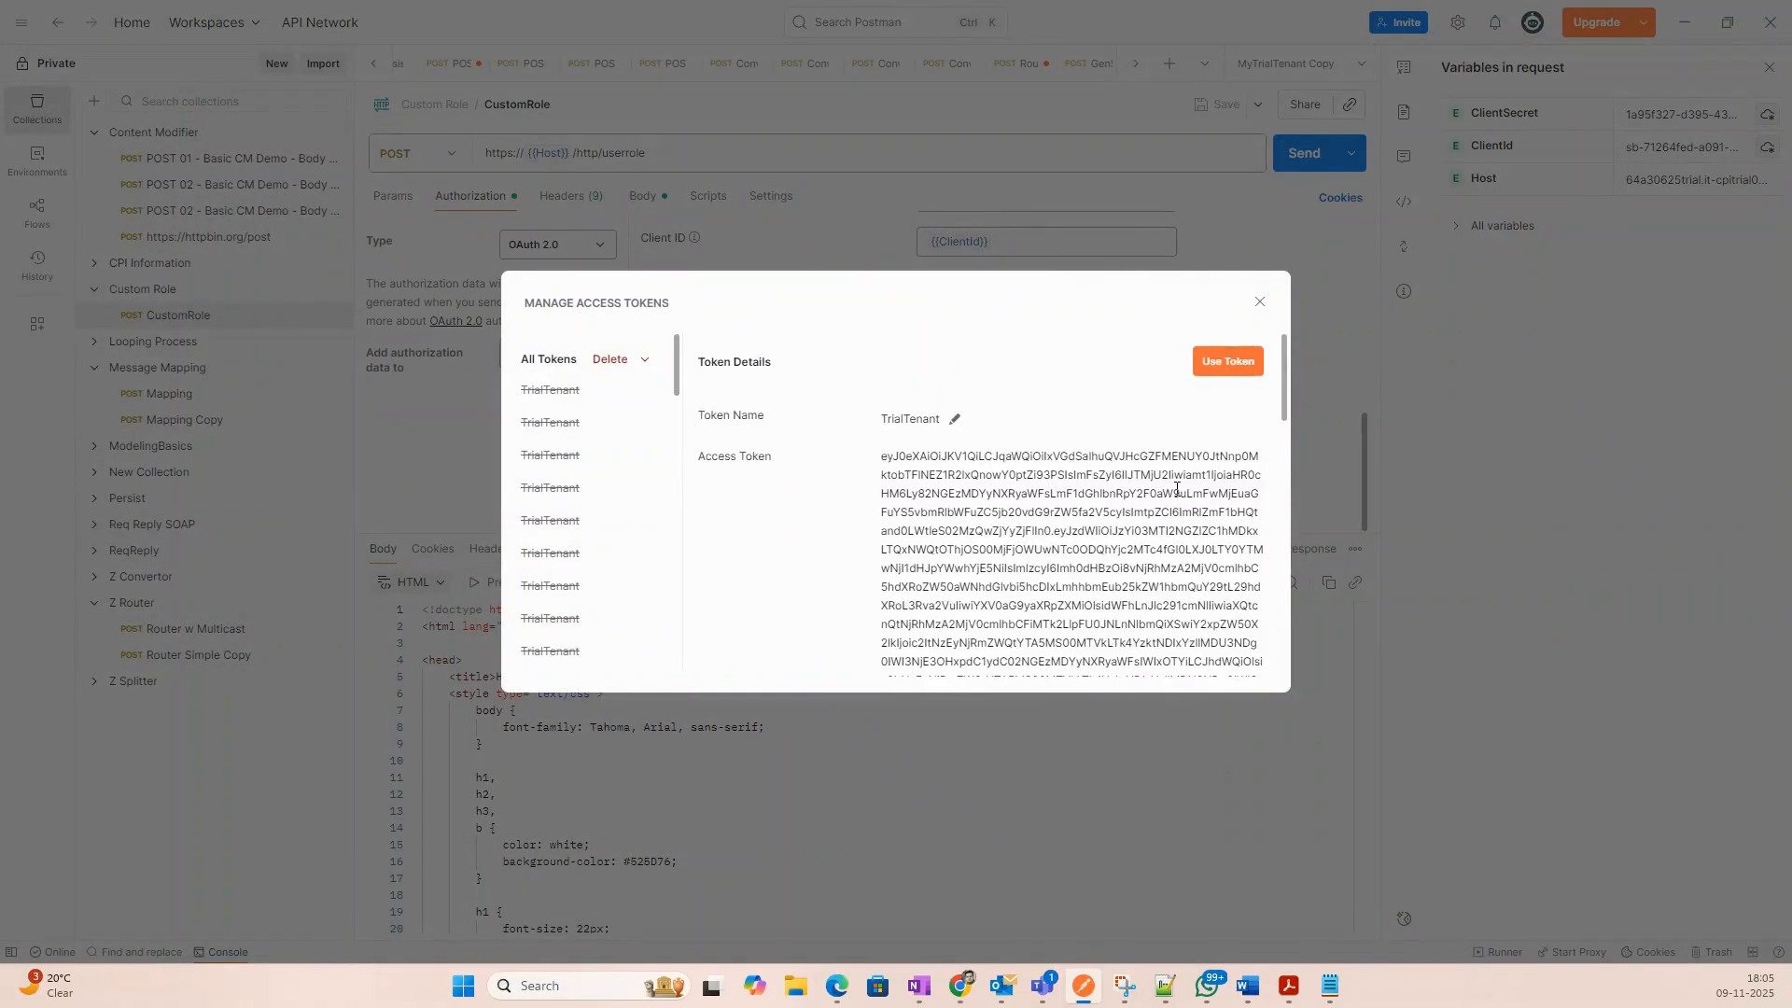
pyautogui.click(1204, 366)
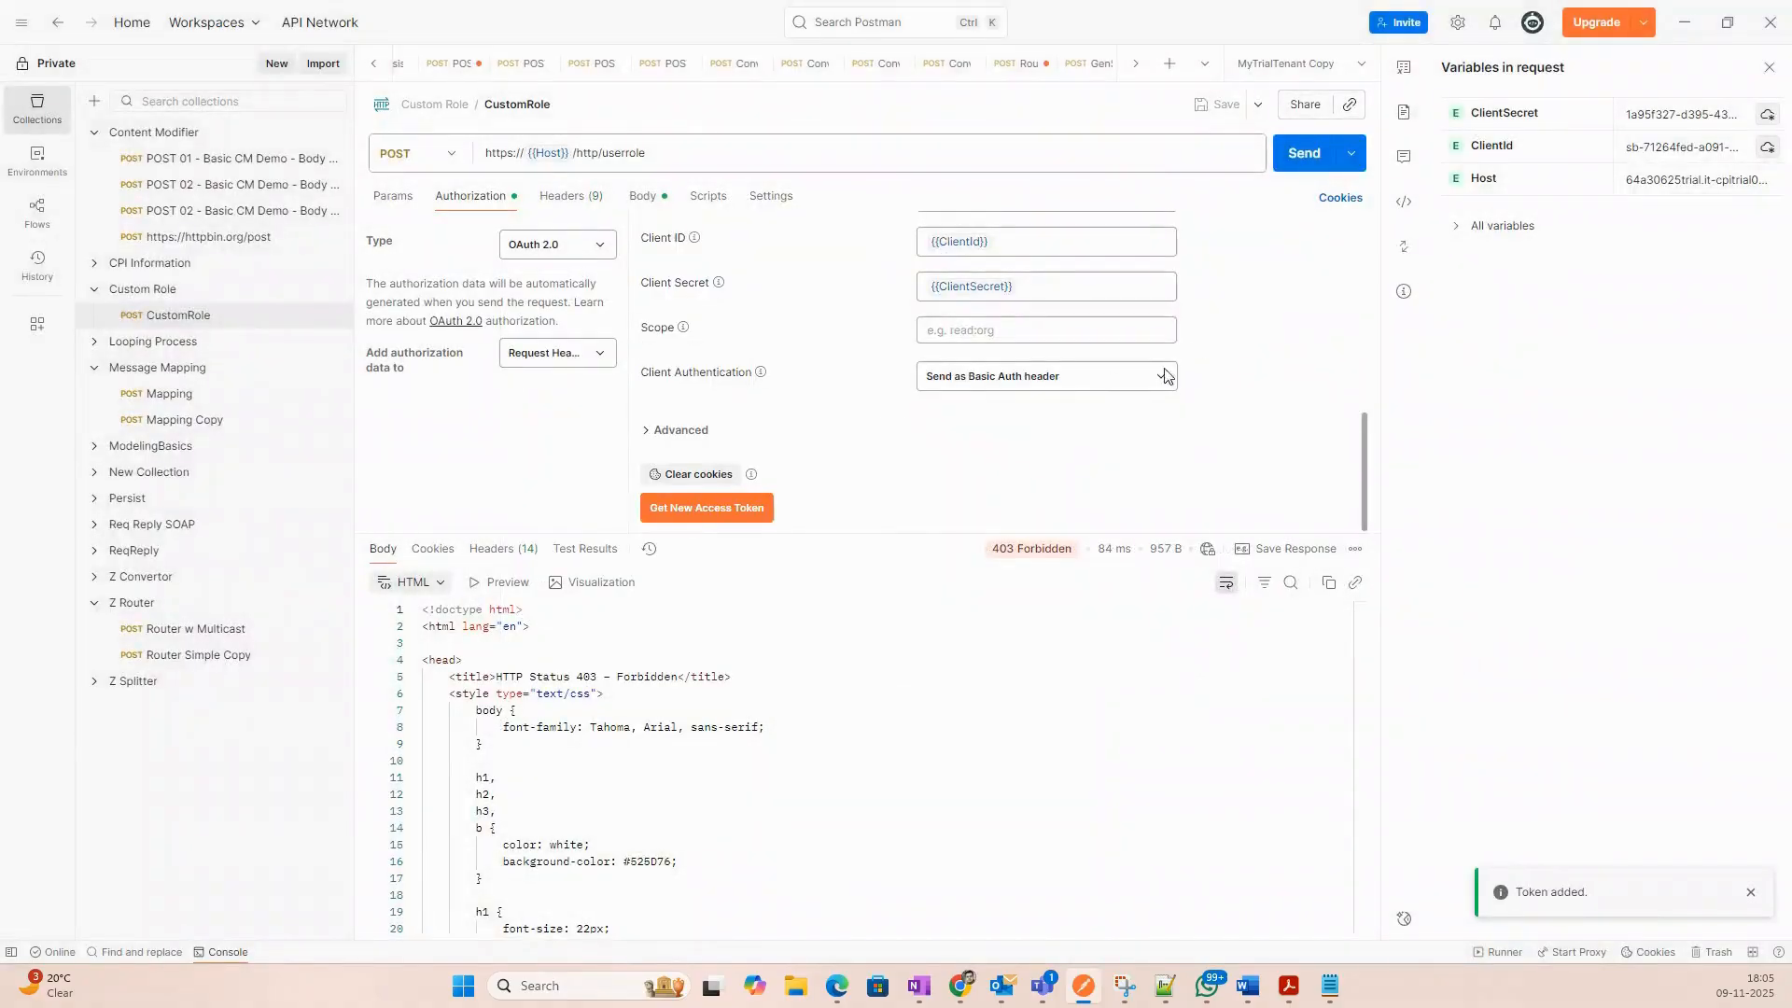
pyautogui.click(1289, 164)
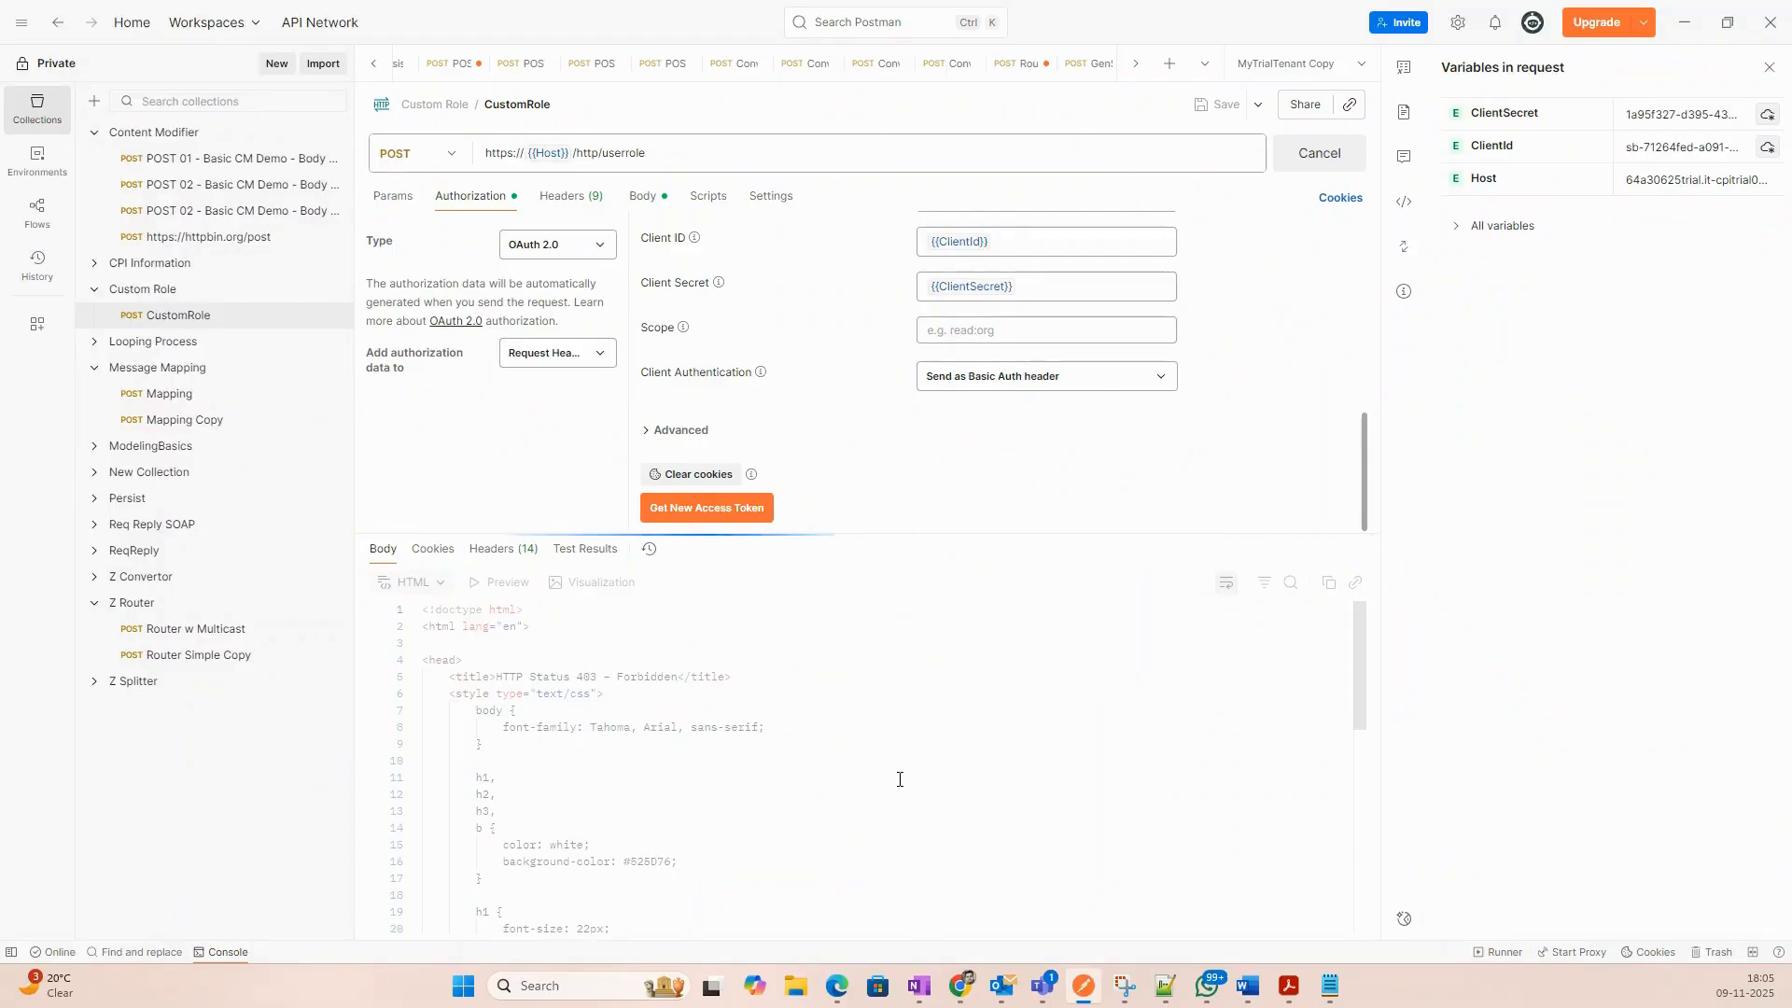
pyautogui.moveTo(592, 752); pyautogui.dragTo(364, 605)
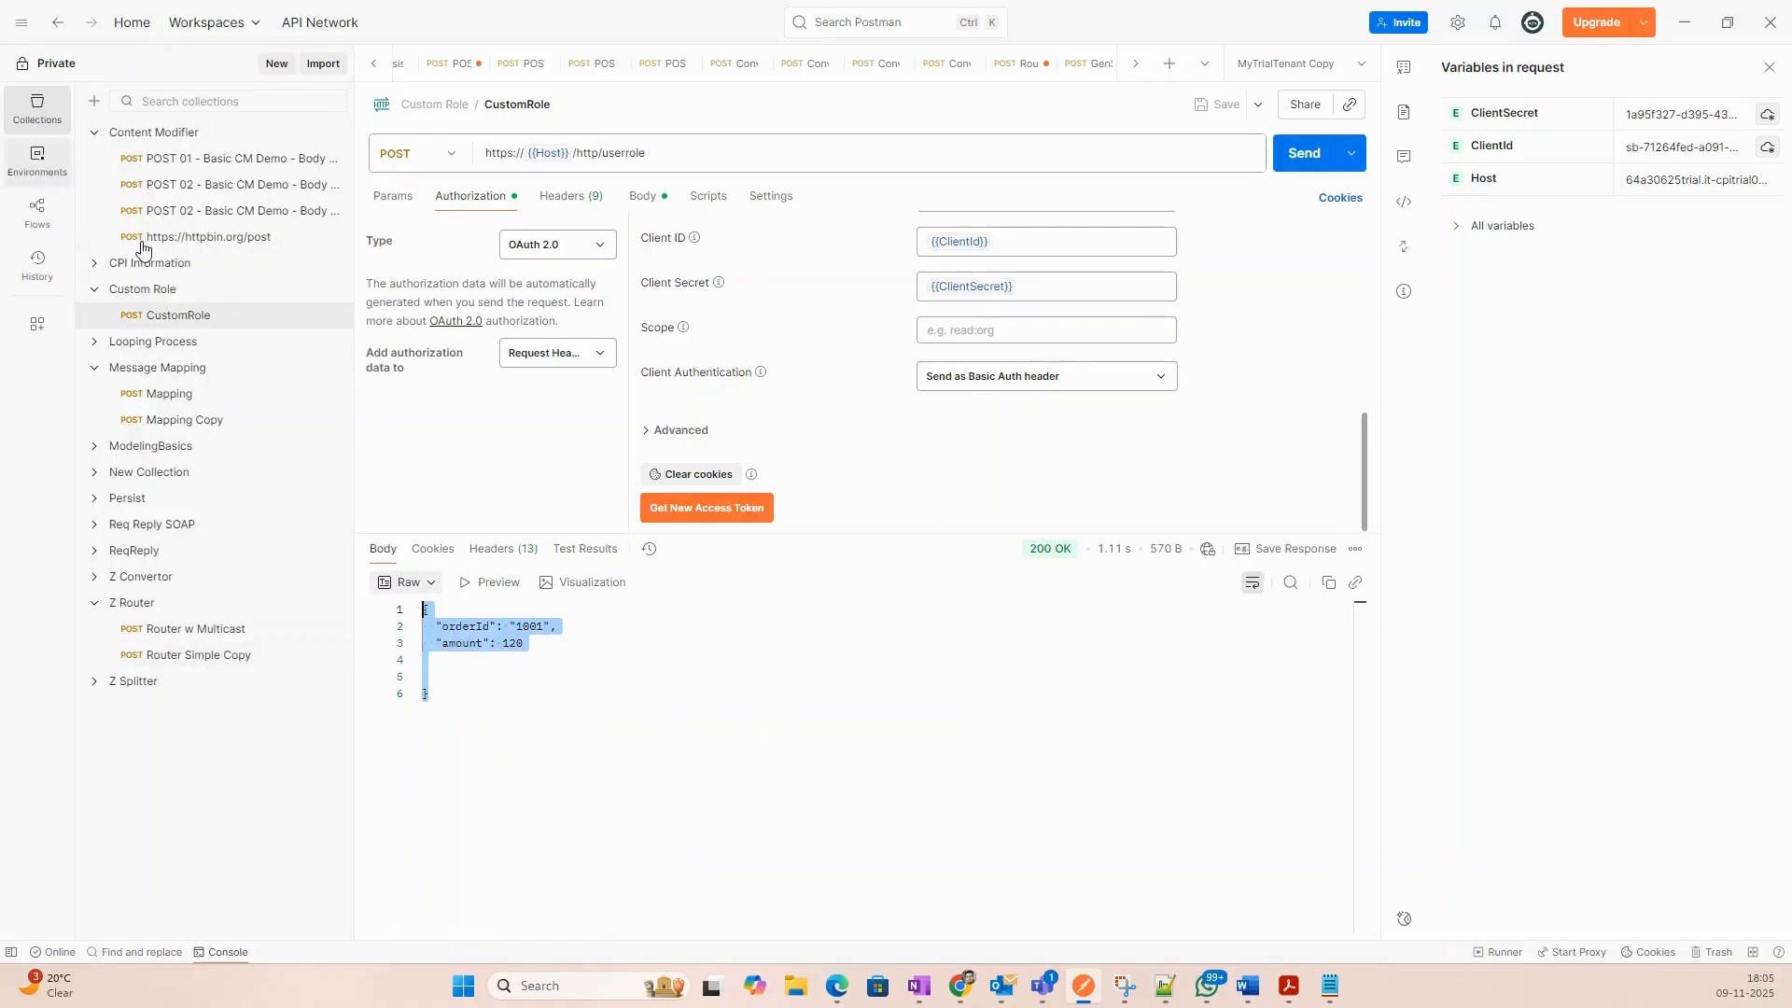
pyautogui.moveTo(956, 988)
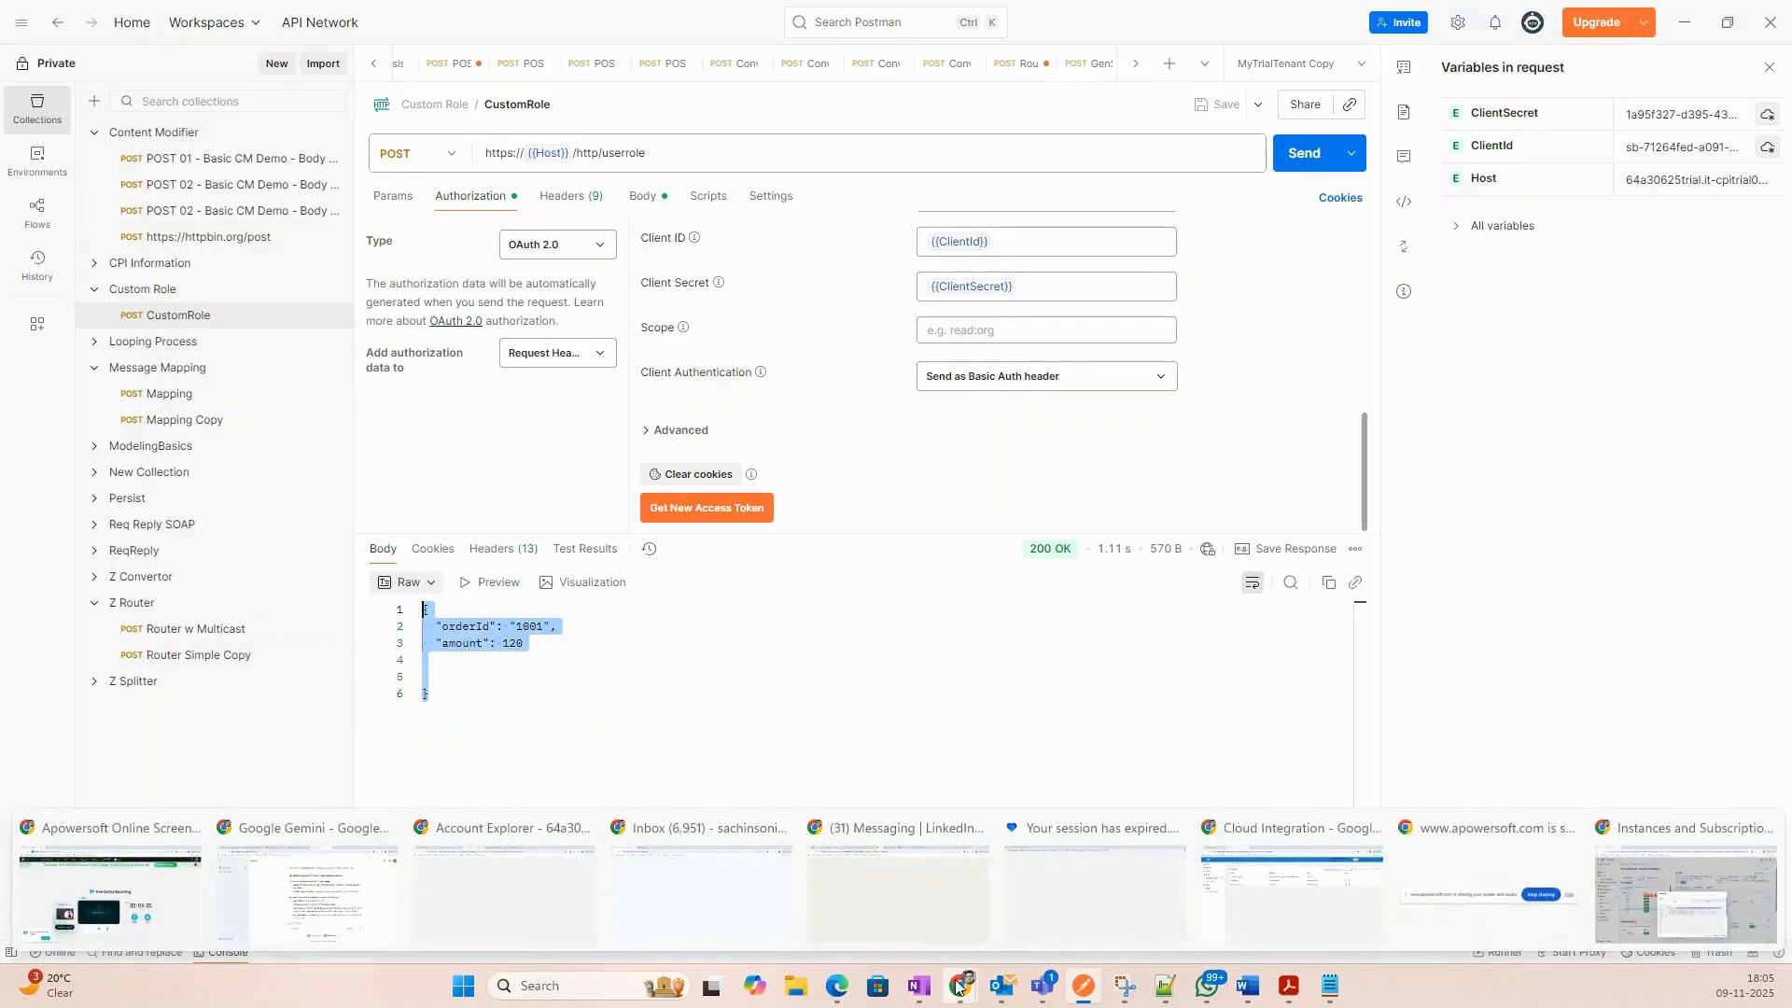
pyautogui.click(1304, 882)
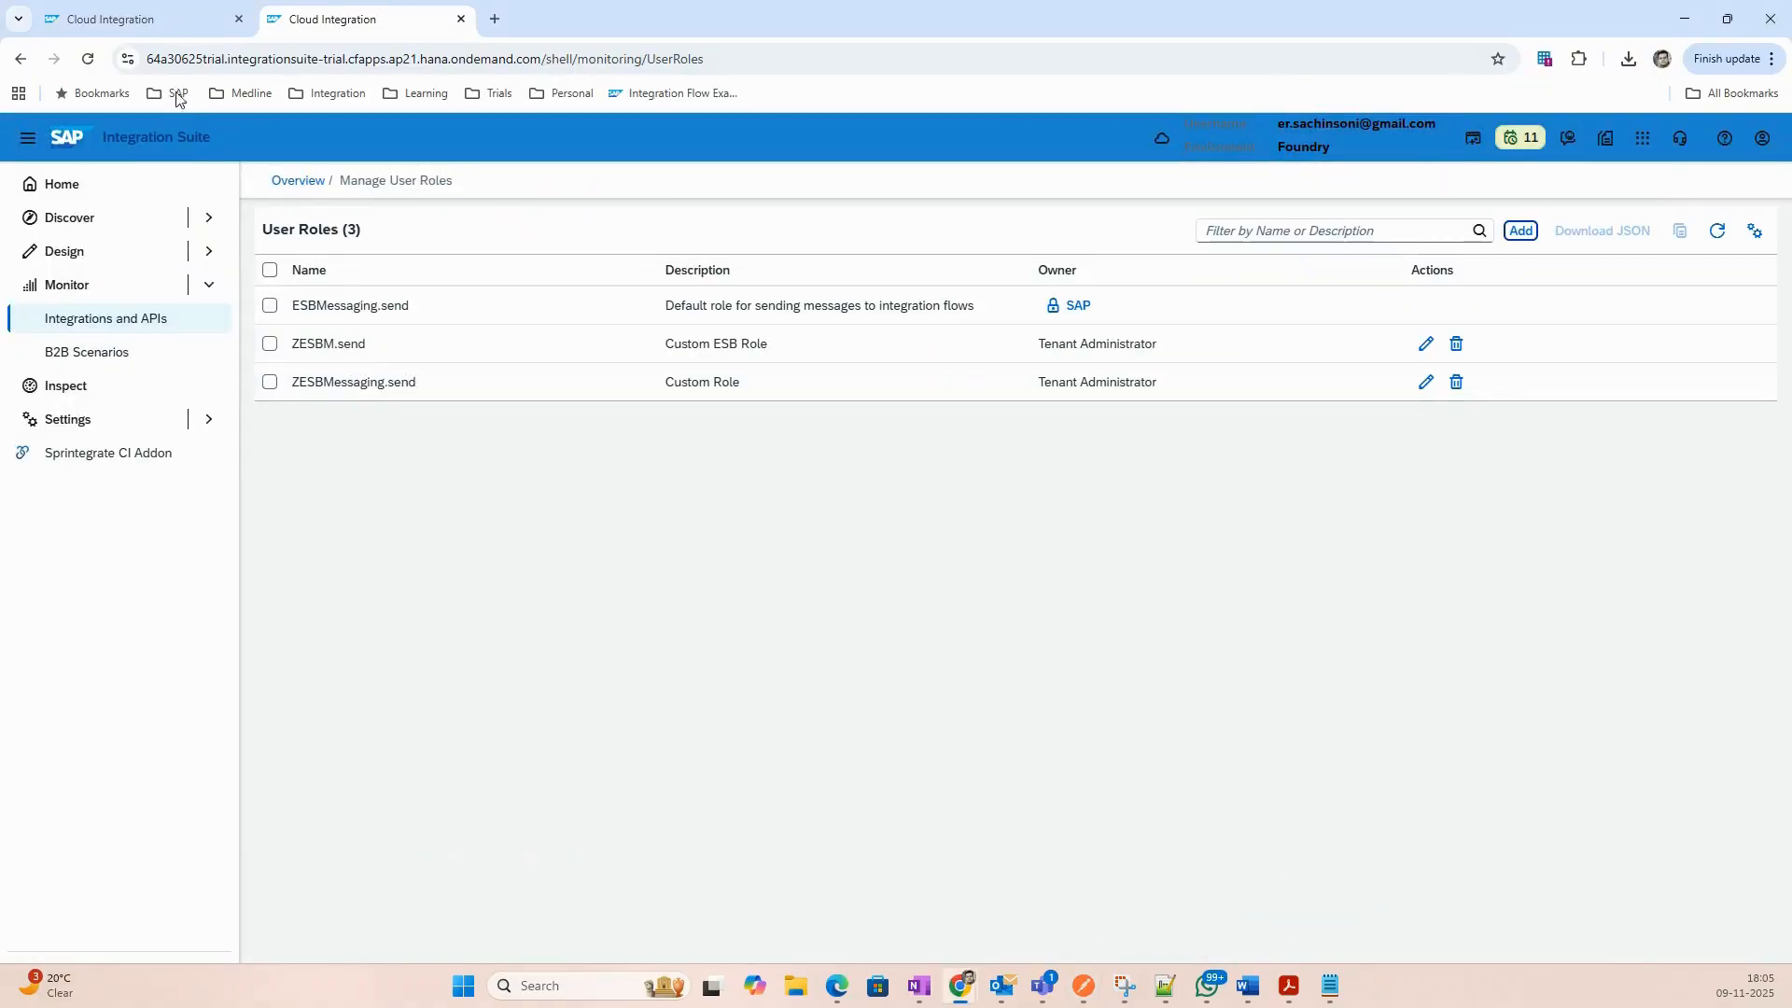
pyautogui.click(159, 20)
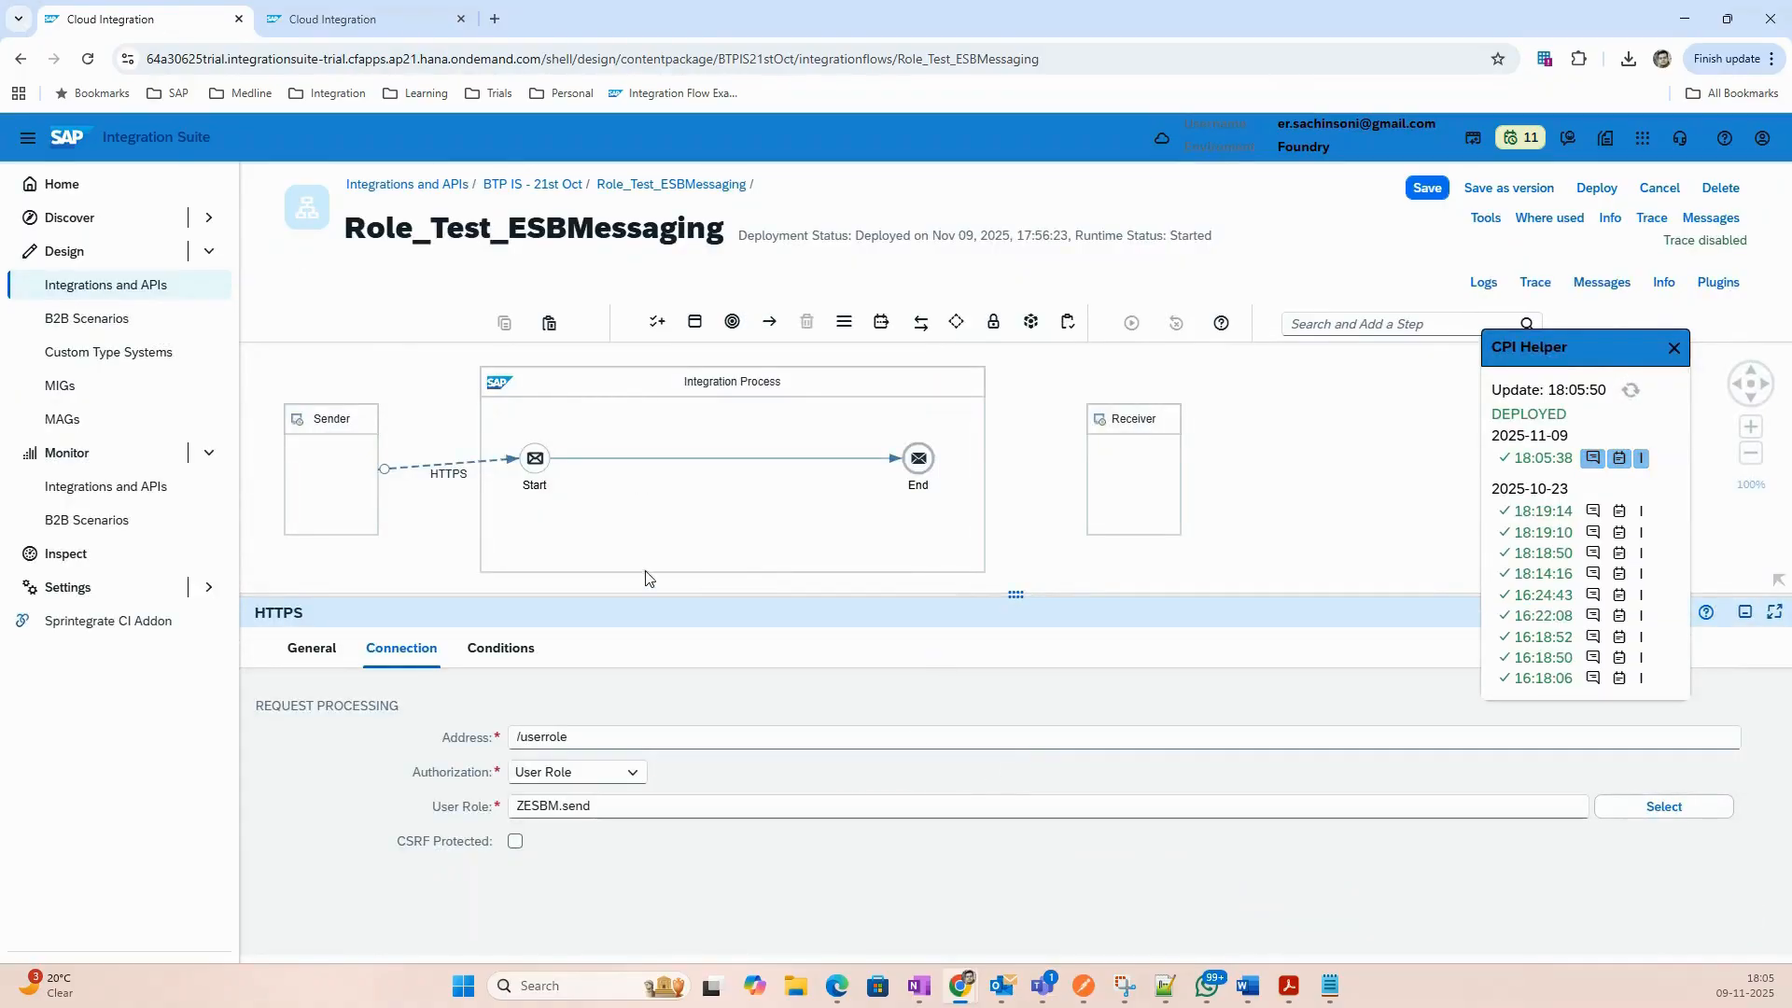
pyautogui.click(438, 469)
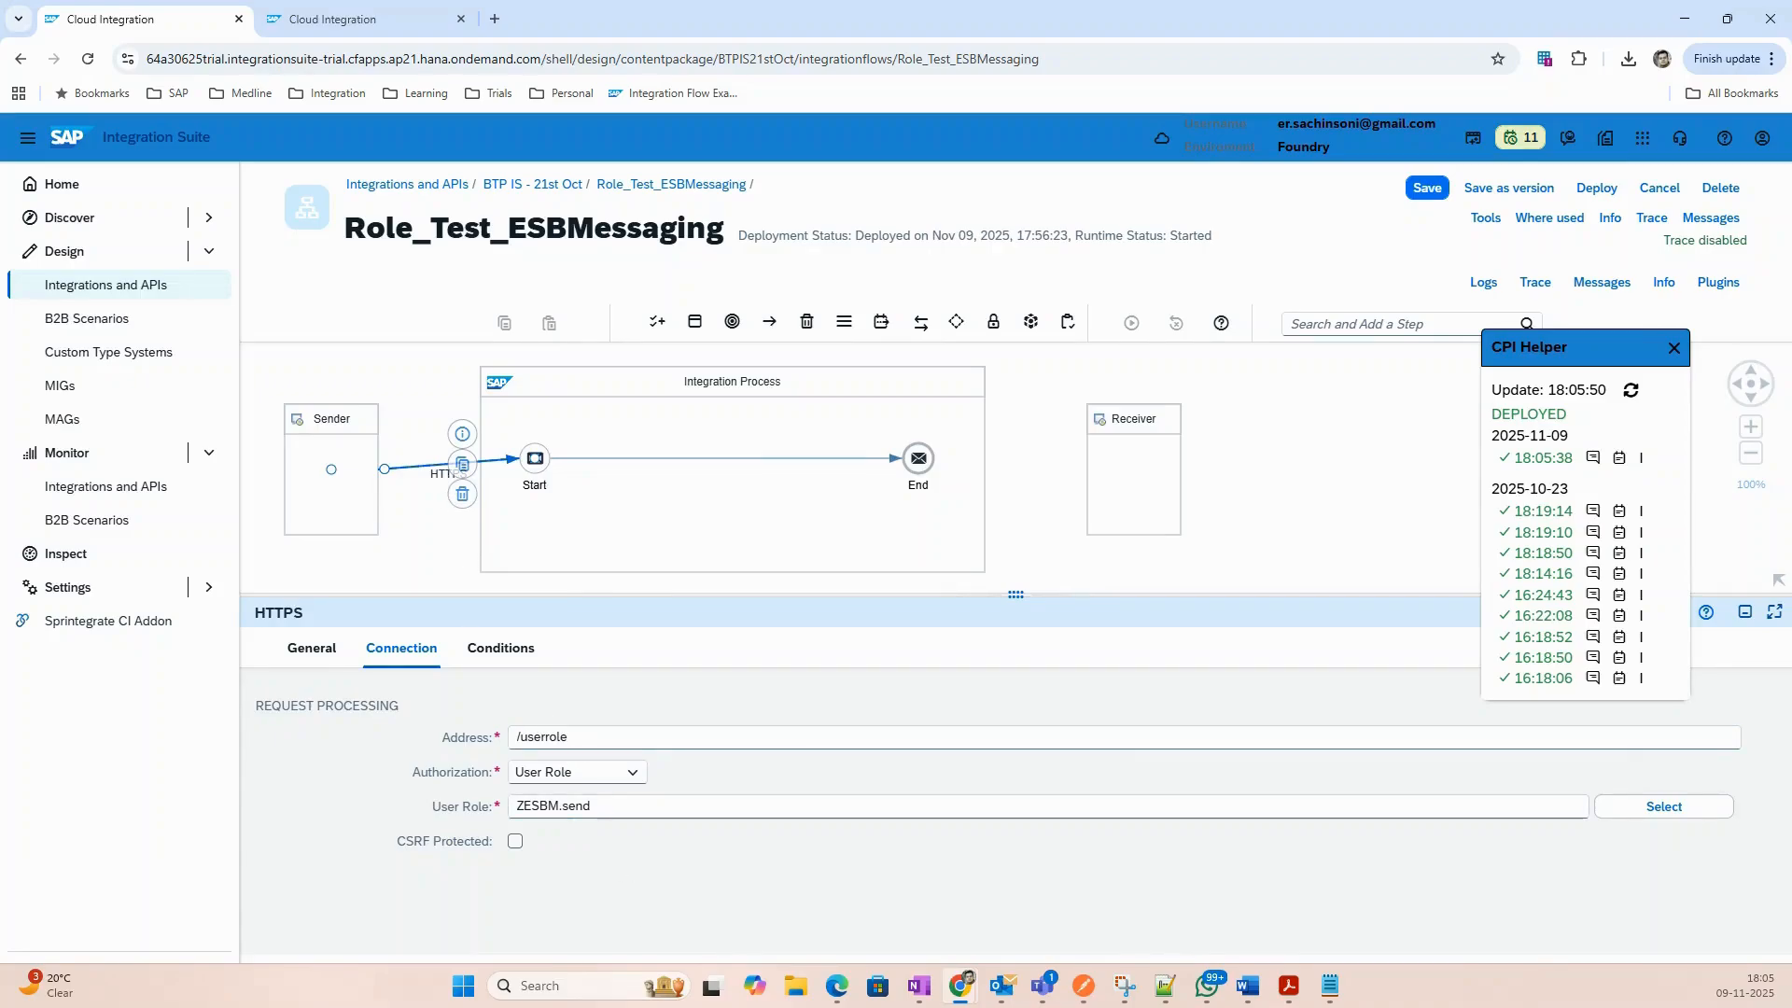
pyautogui.hotkey('alt', 'Tab')
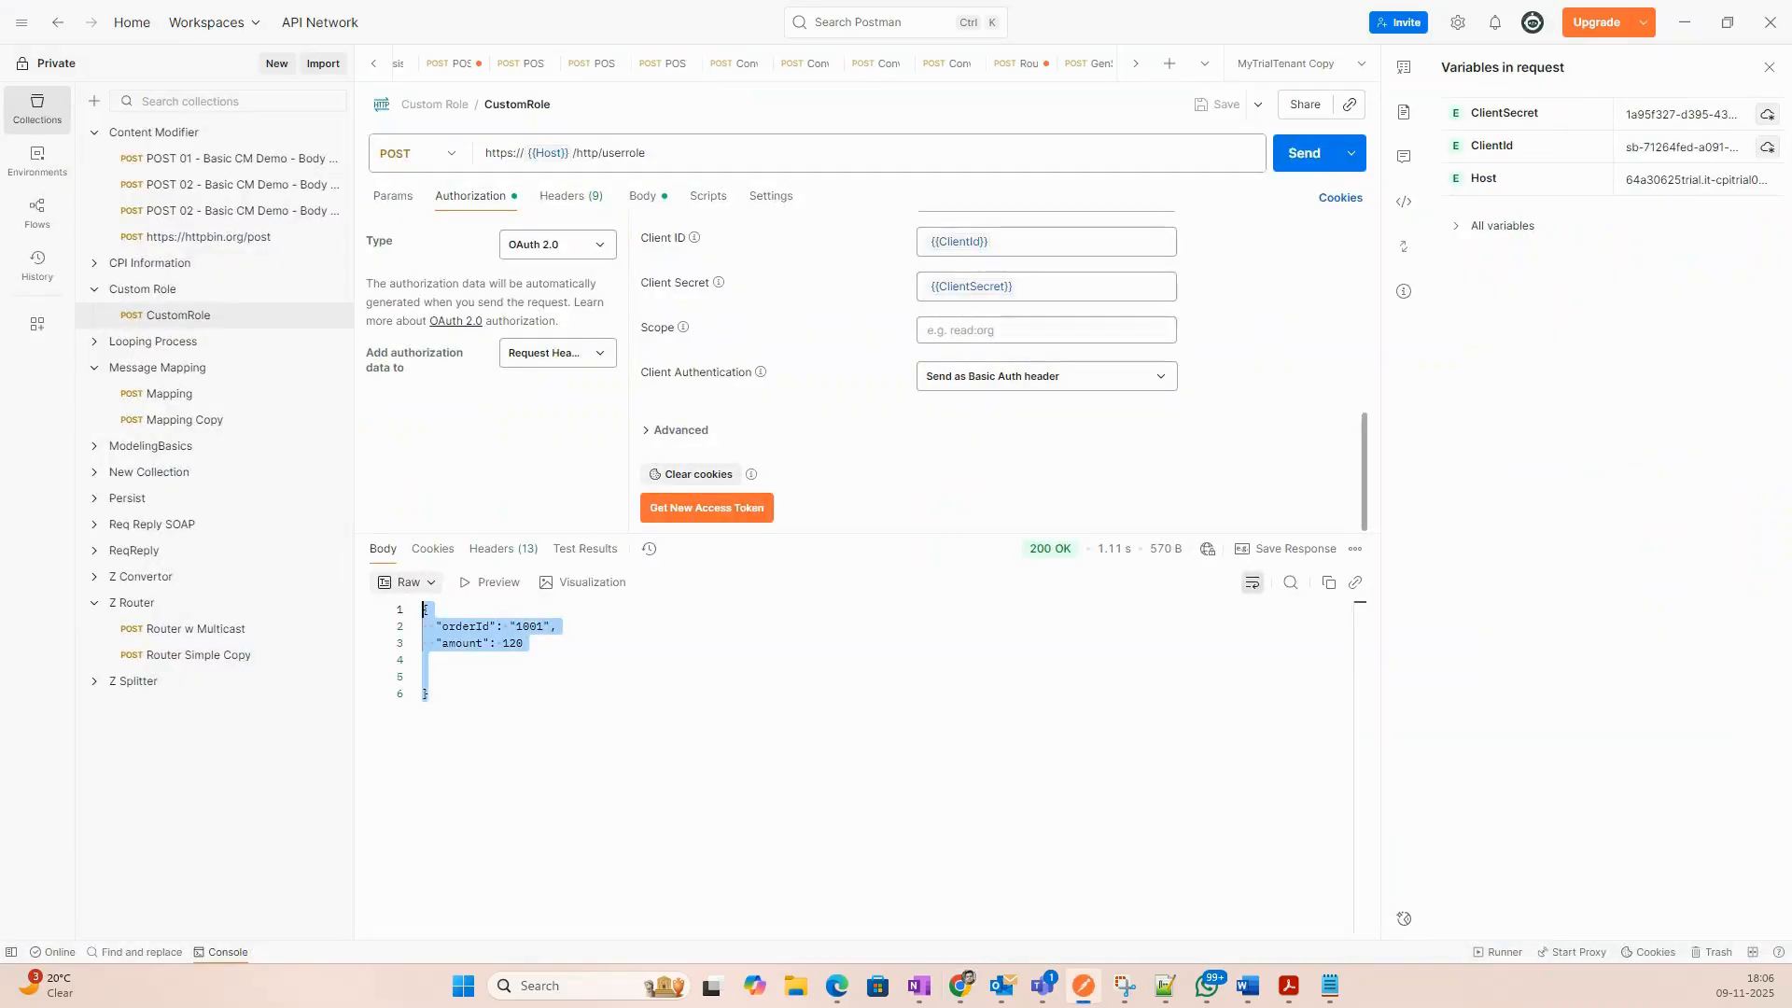
# Look over the response and switch to the request's JSON body.
pyautogui.click(535, 672)
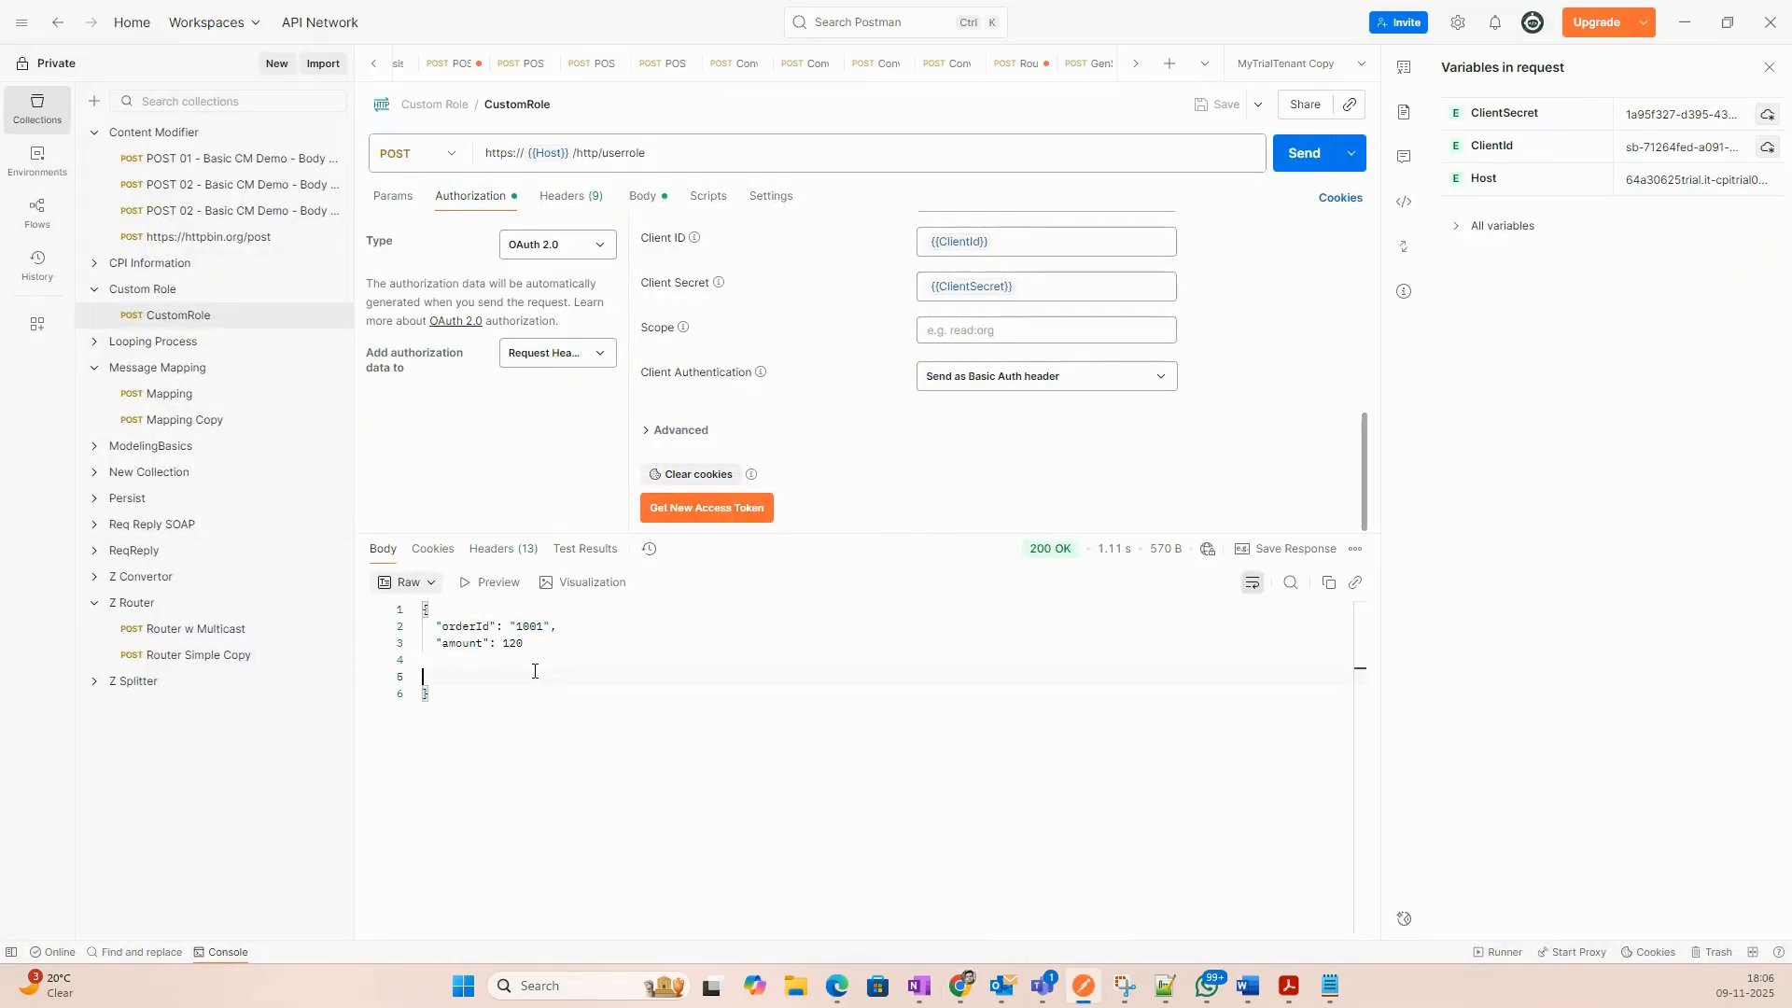
pyautogui.click(480, 694)
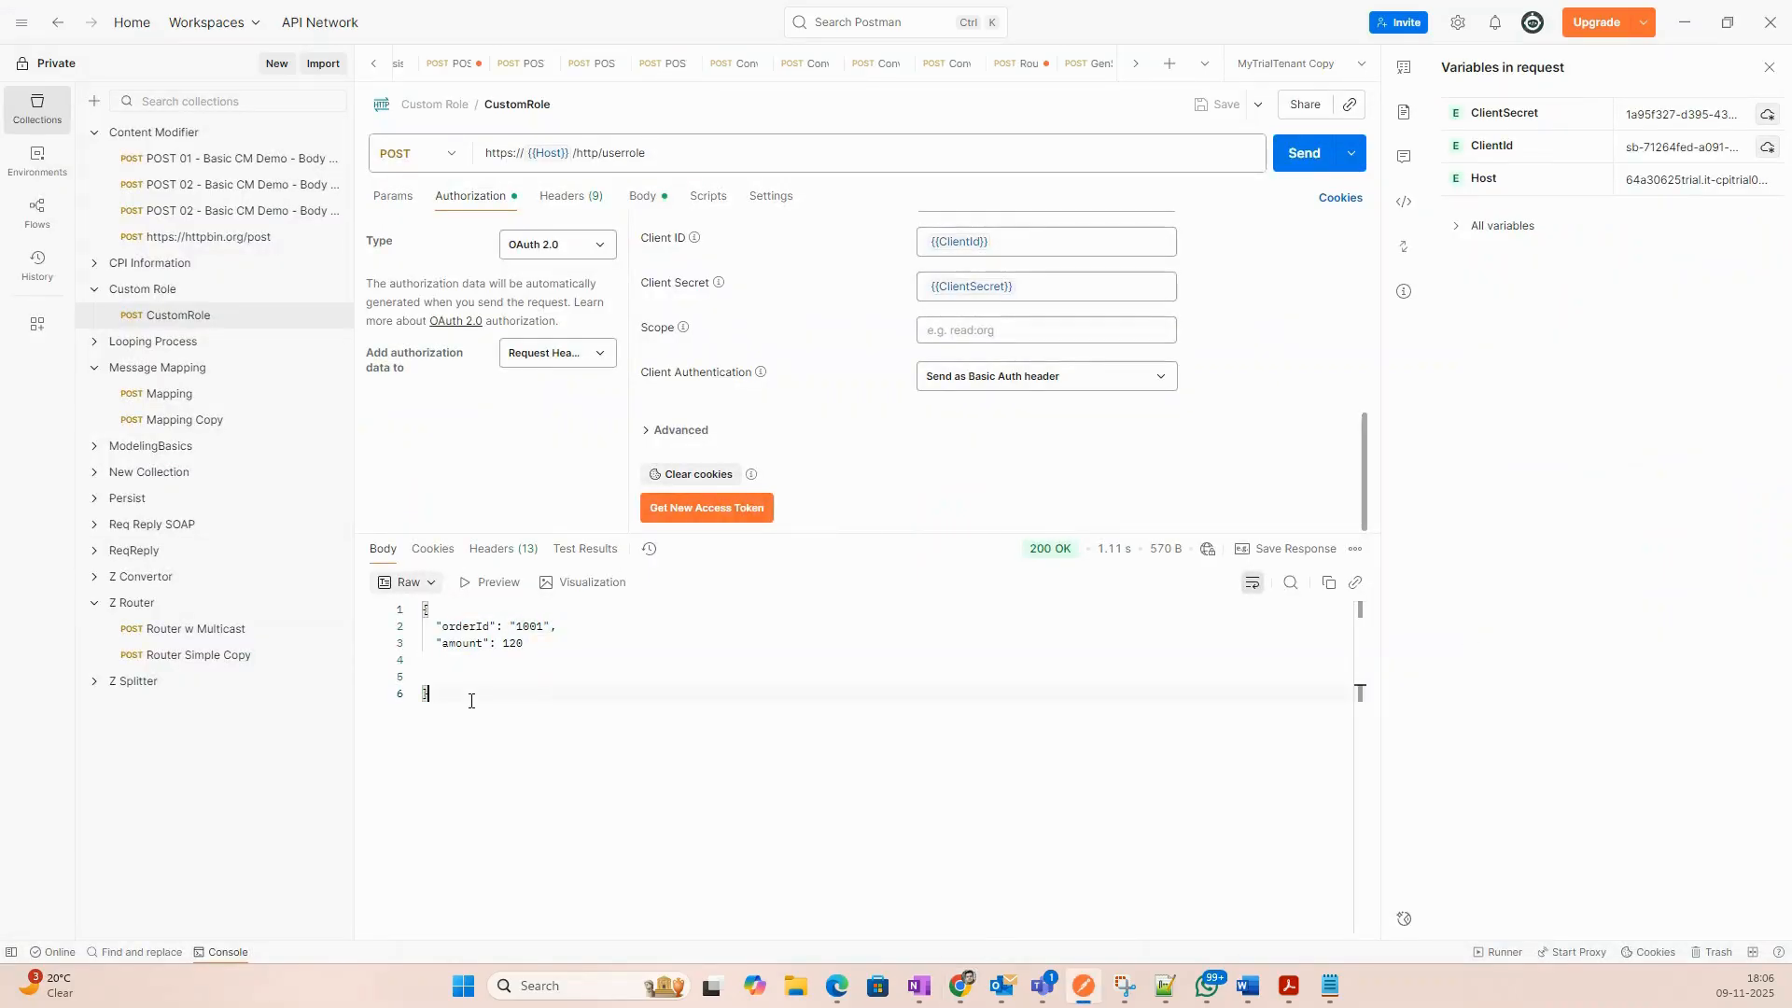
pyautogui.click(643, 197)
pyautogui.click(500, 411)
pyautogui.hotkey('ctrl', 'a')
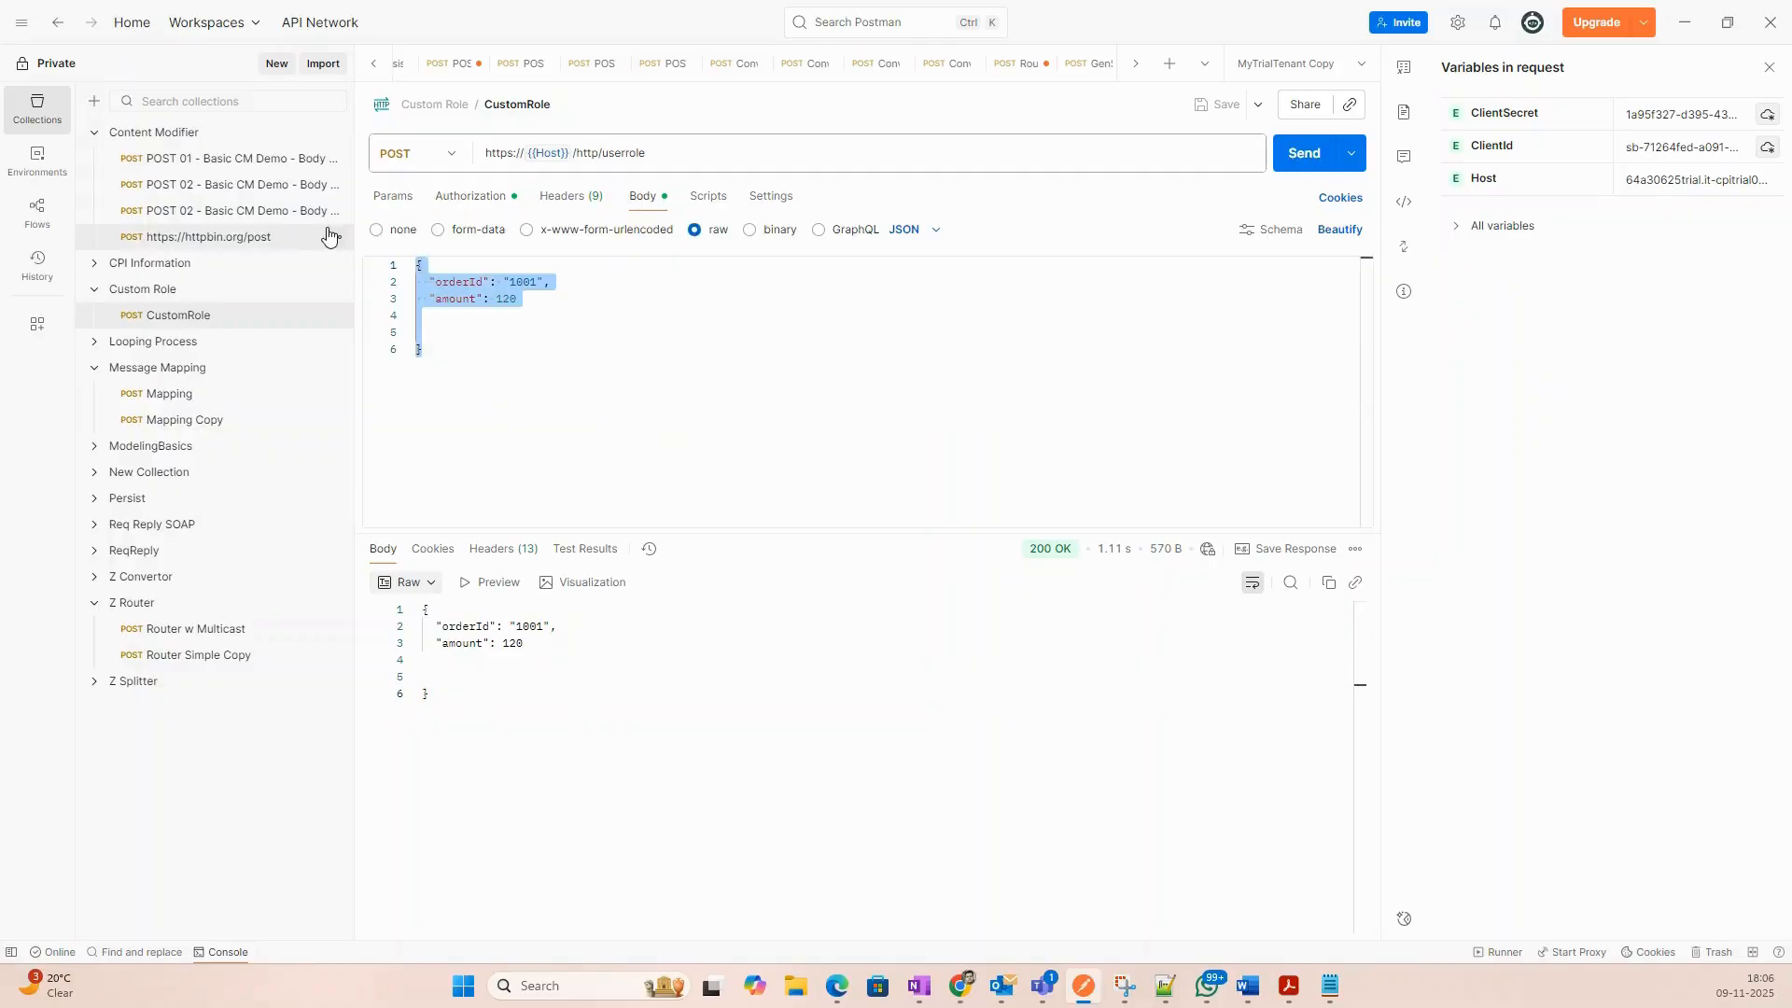
pyautogui.click(477, 711)
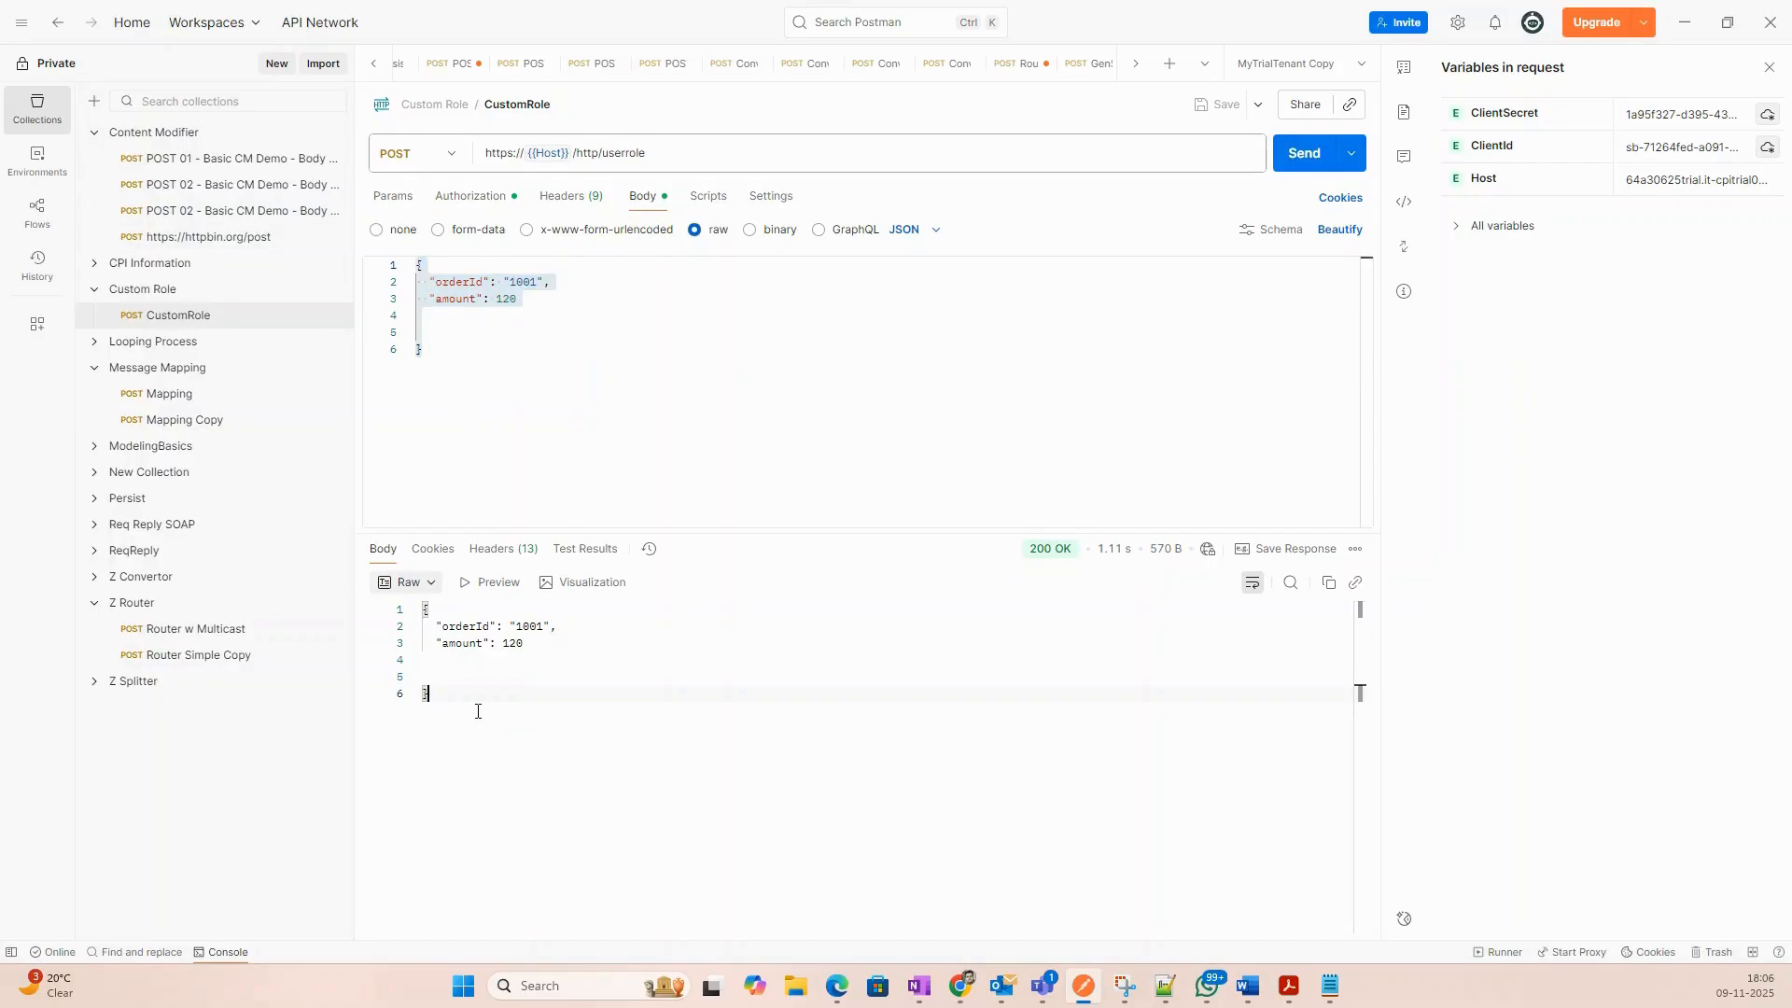
pyautogui.click(527, 317)
# Change the amount to 1201, resend for 200 OK, then bring up the Integration Suite iFlow.
pyautogui.doubleClick(511, 298)
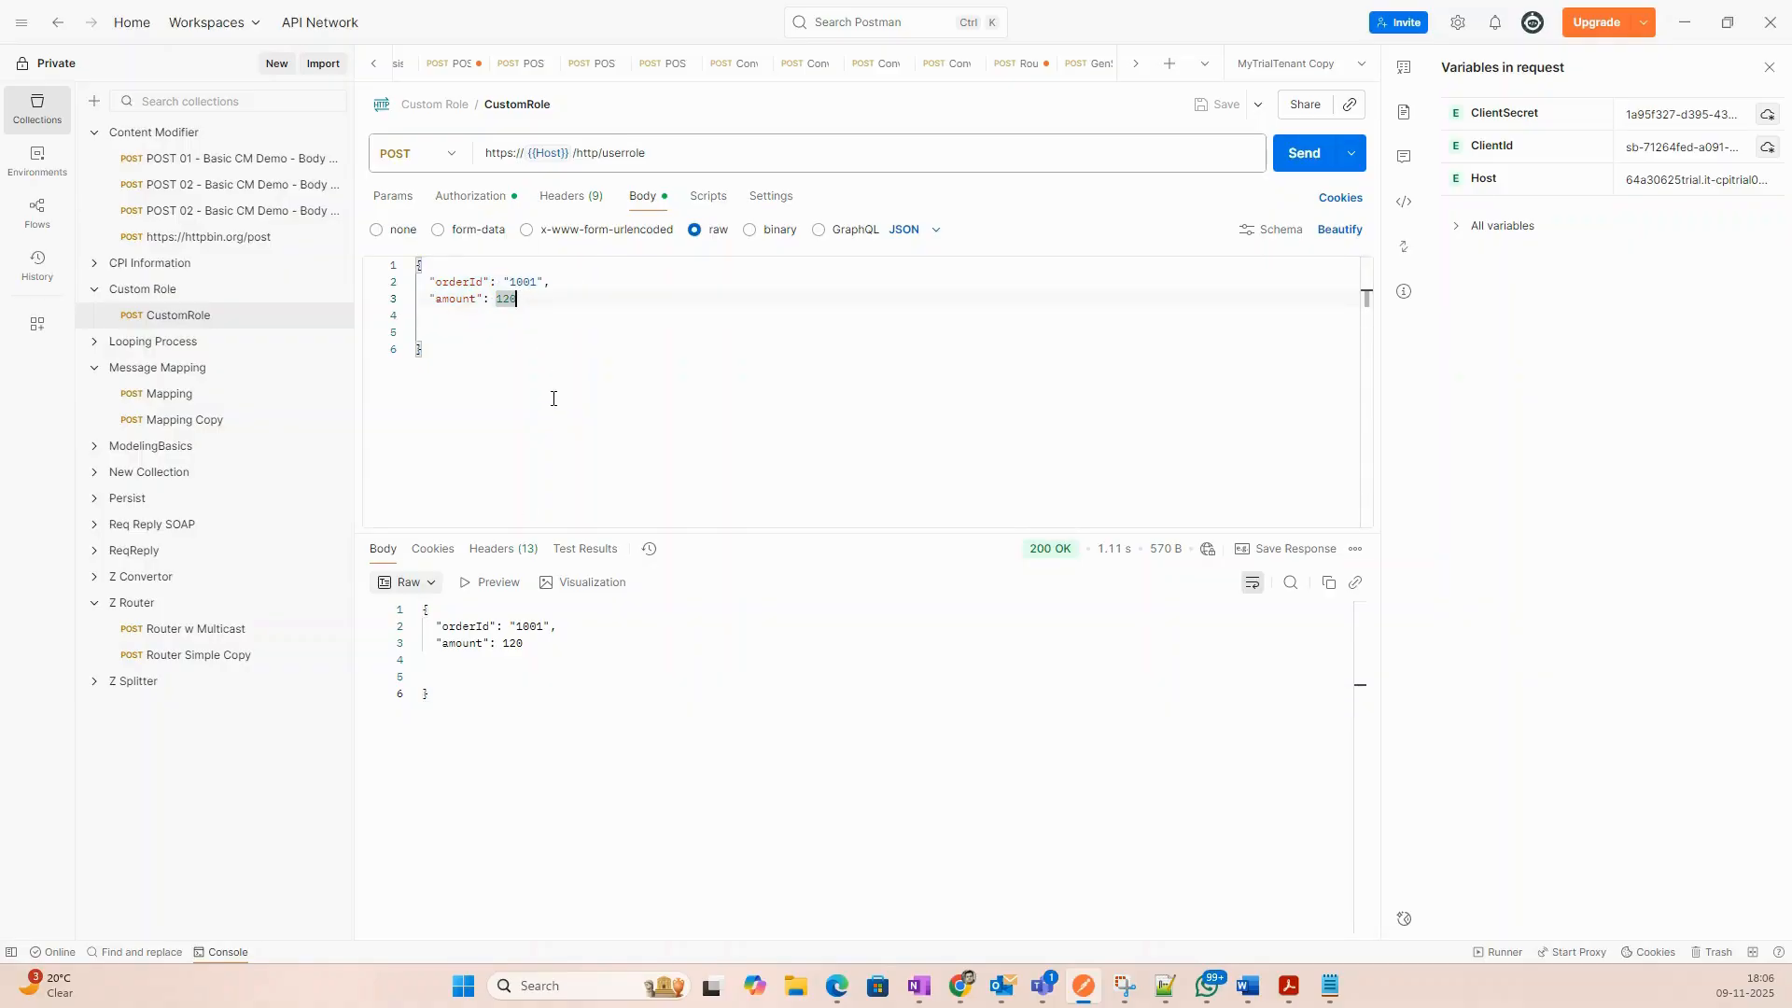
pyautogui.write('1201')
pyautogui.click(1286, 153)
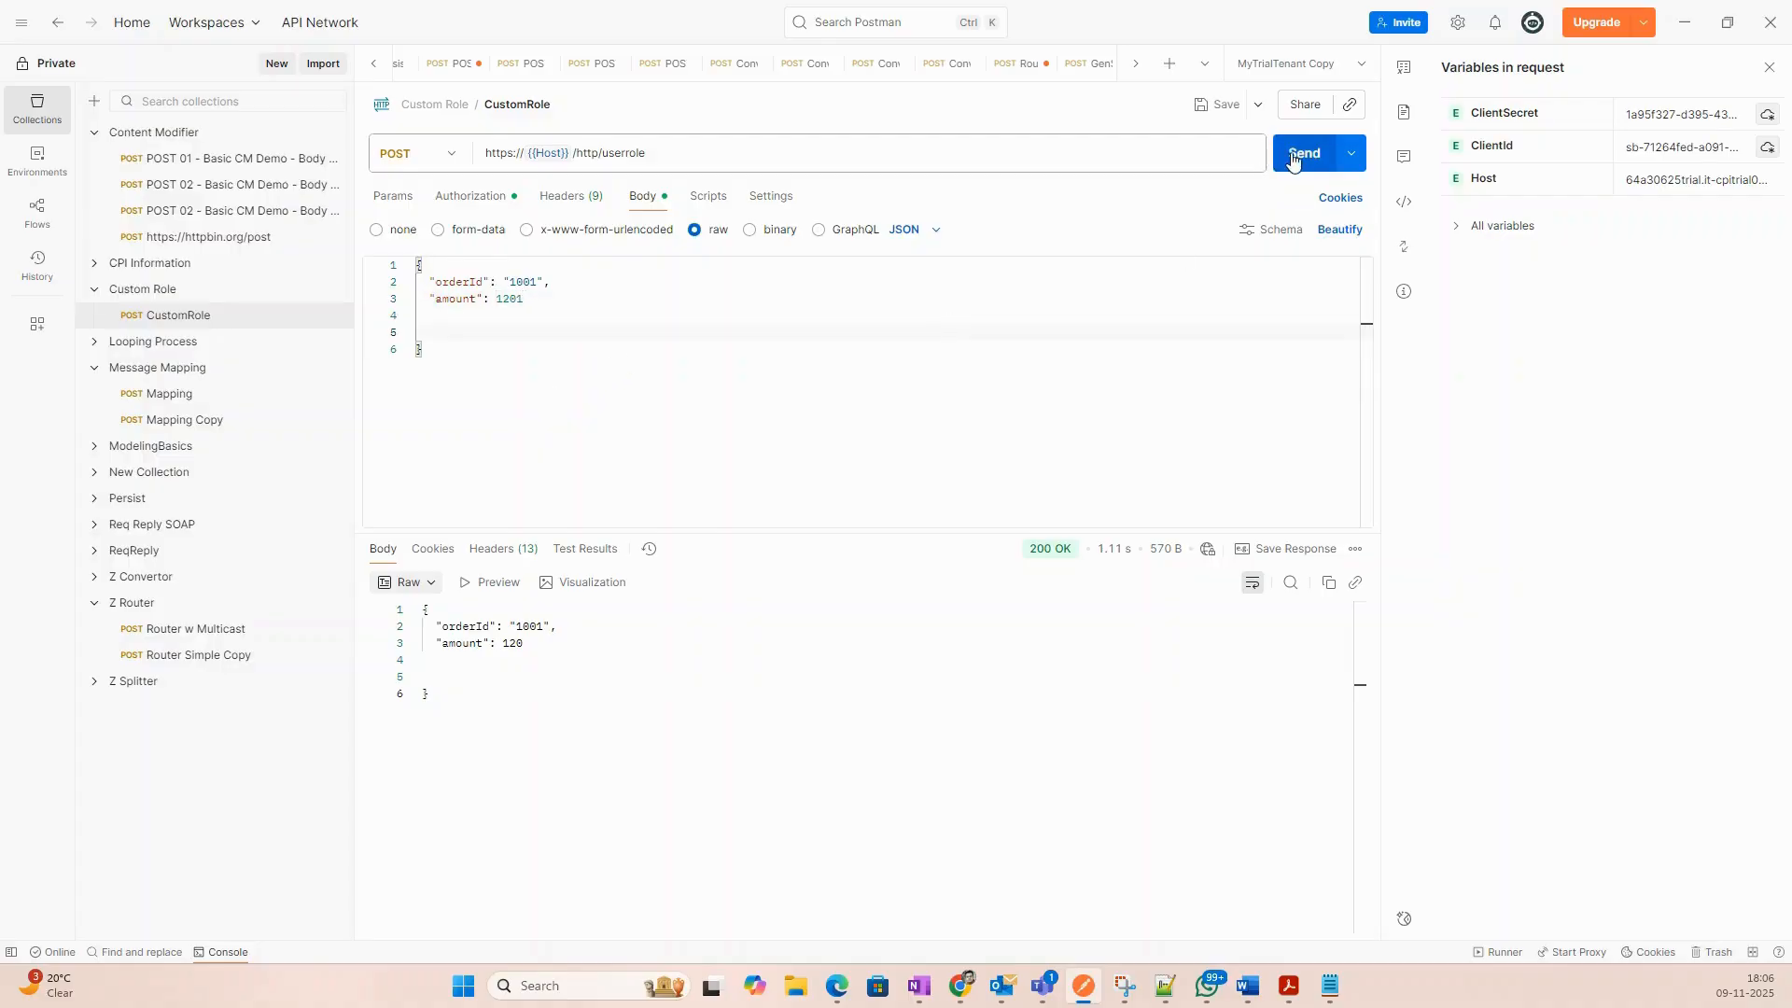
pyautogui.click(641, 698)
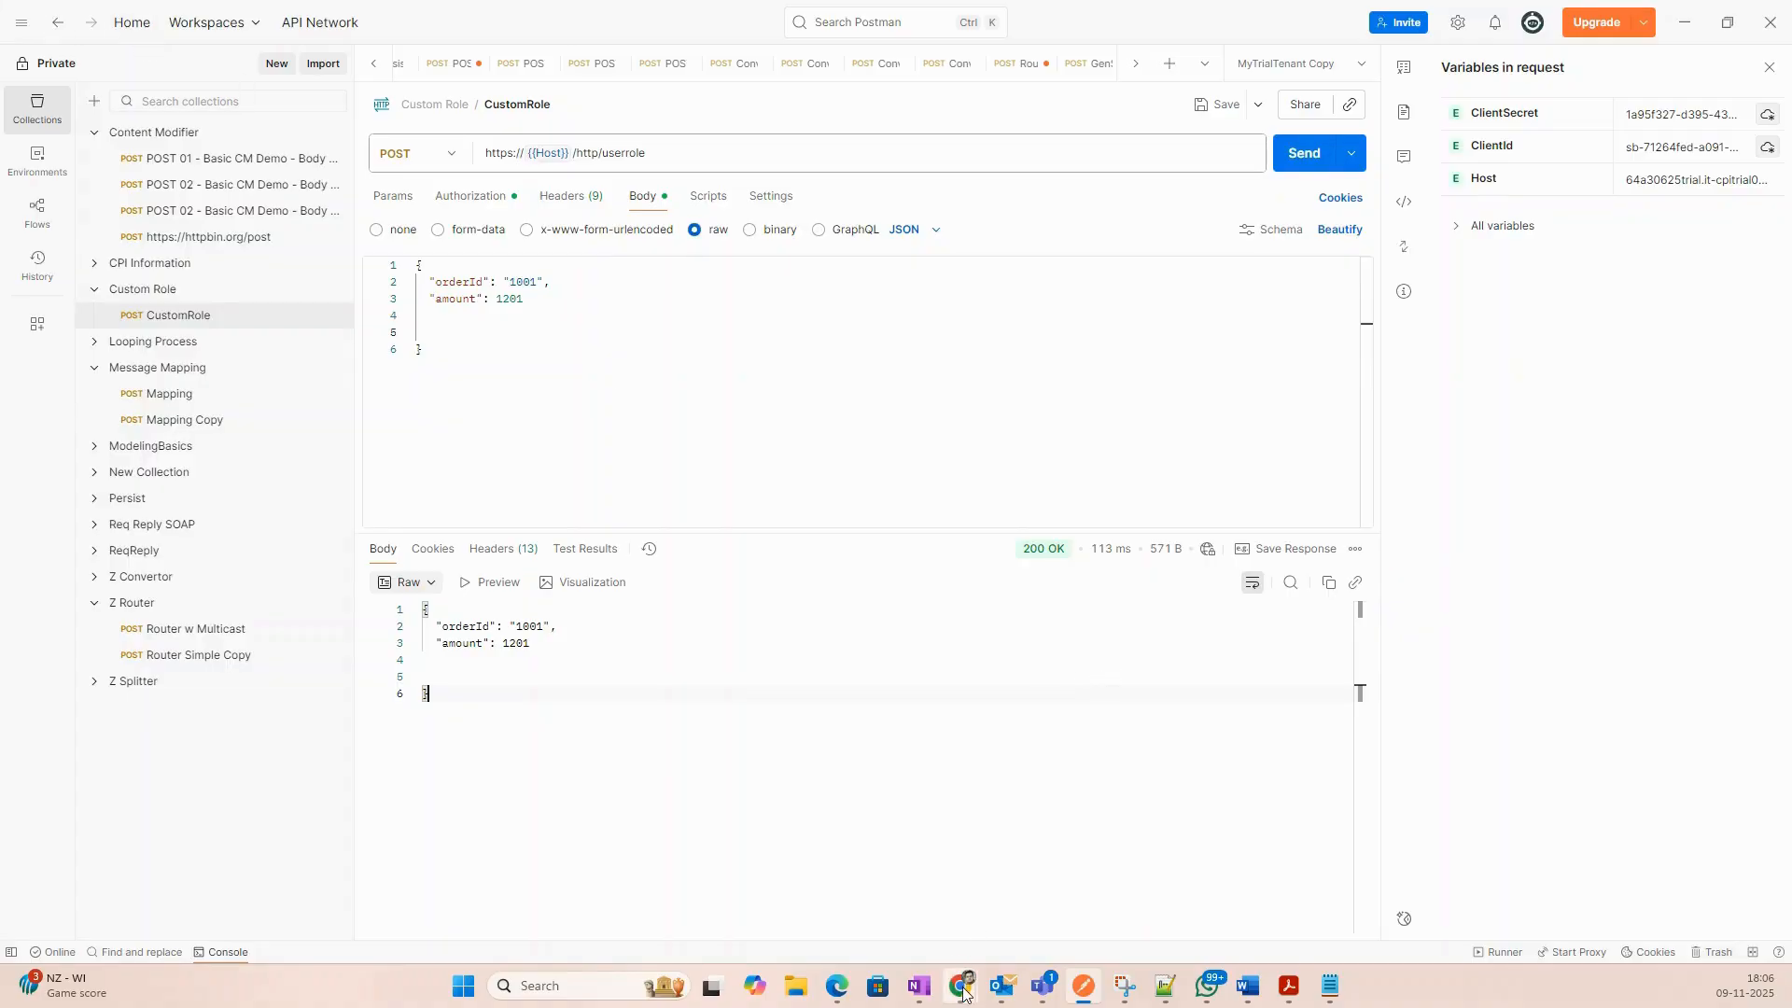
pyautogui.moveTo(964, 990)
pyautogui.click(1292, 882)
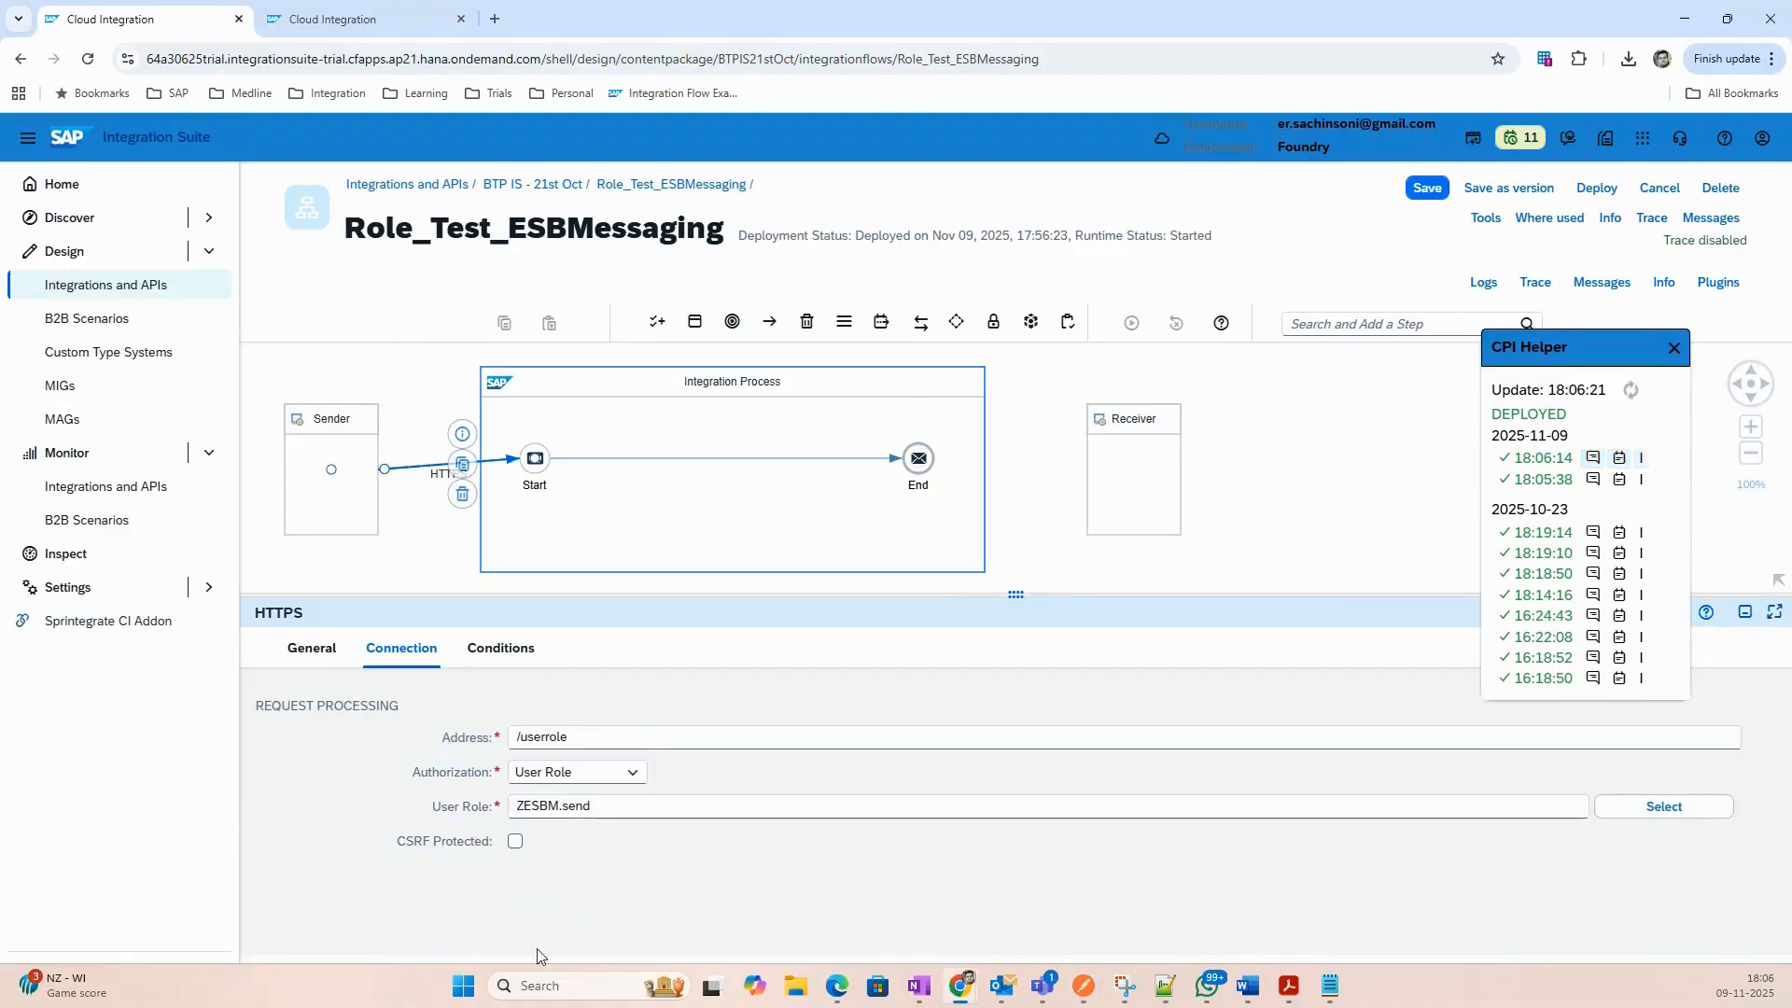
# Replace the HTTPS sender's user role ZESBM.send with ESBMessaging.send.
pyautogui.click(655, 810)
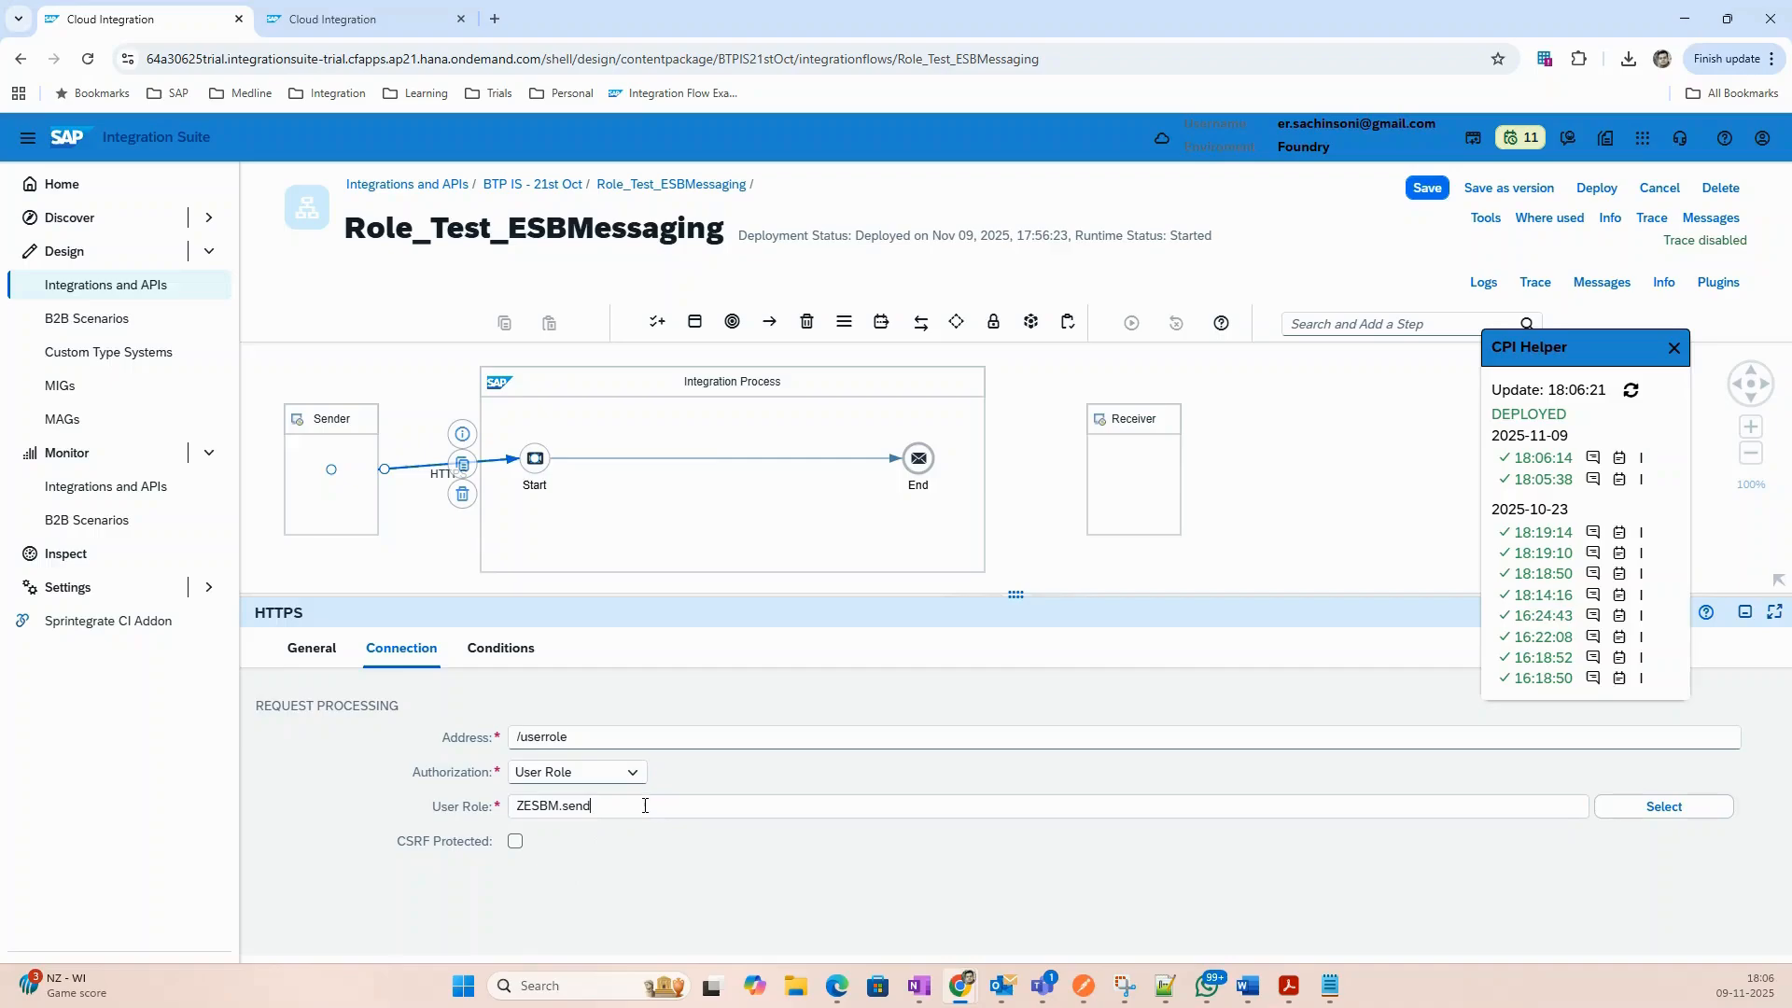
pyautogui.moveTo(645, 806); pyautogui.dragTo(390, 793)
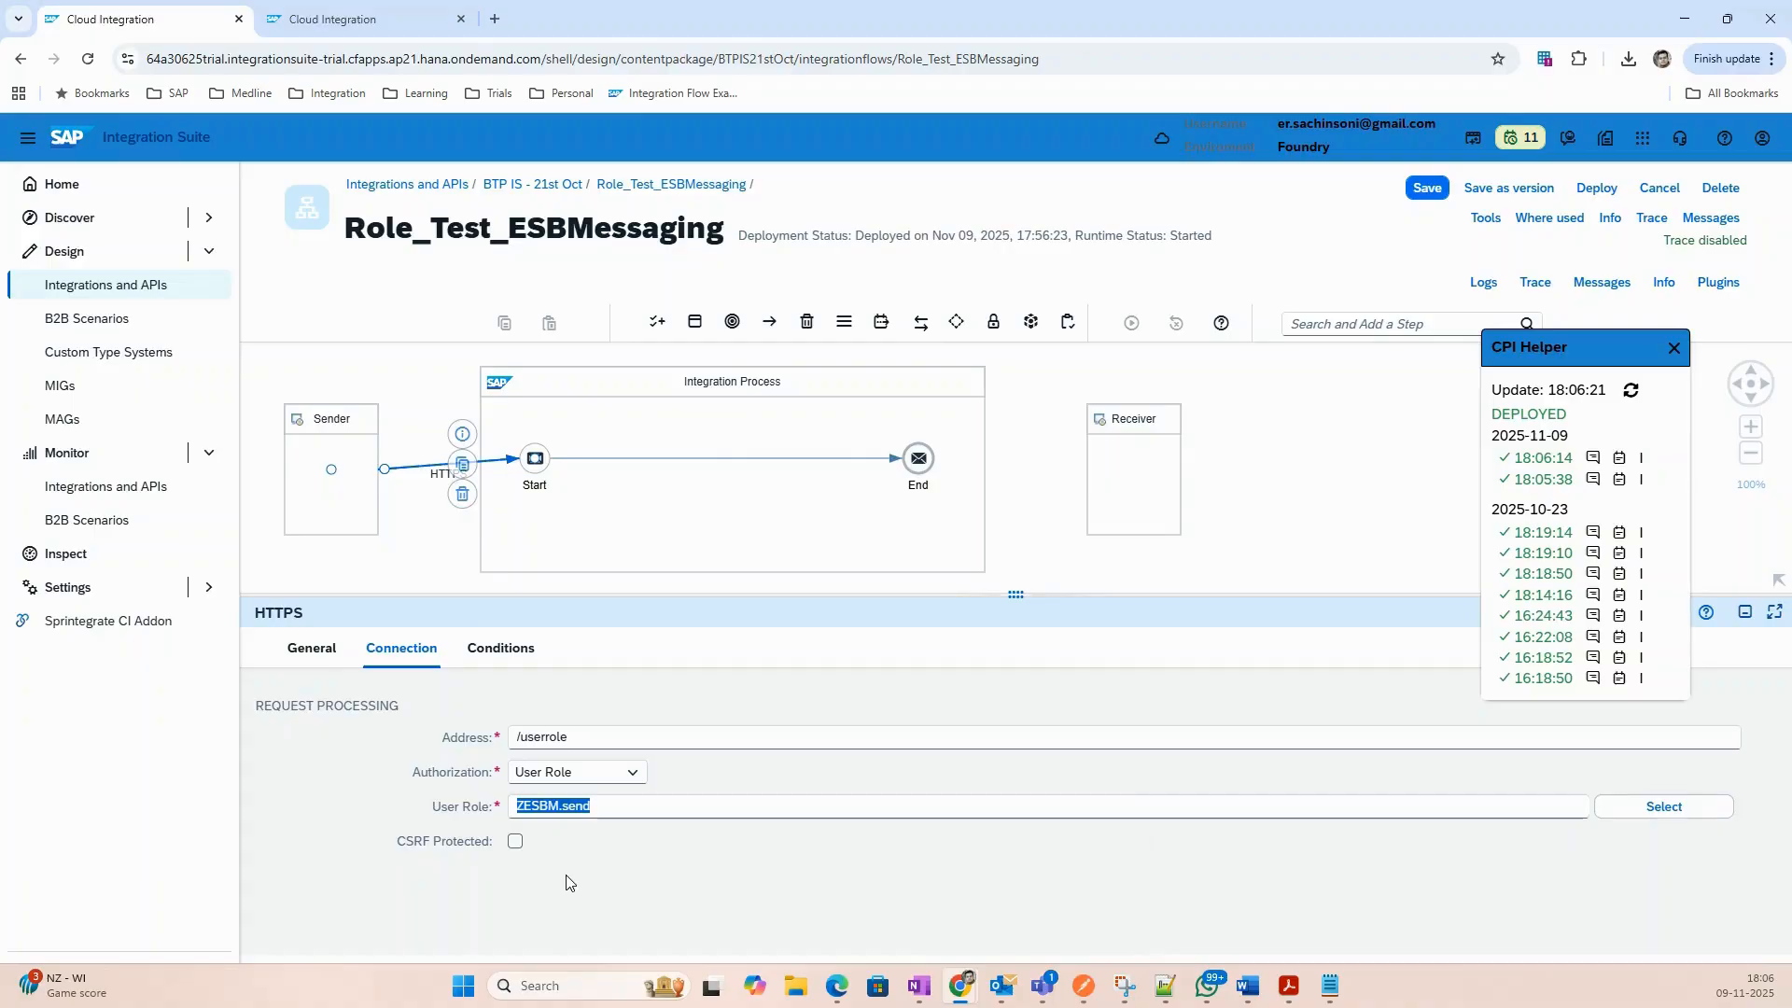
pyautogui.write('ESBMessaging.send')
pyautogui.click(341, 18)
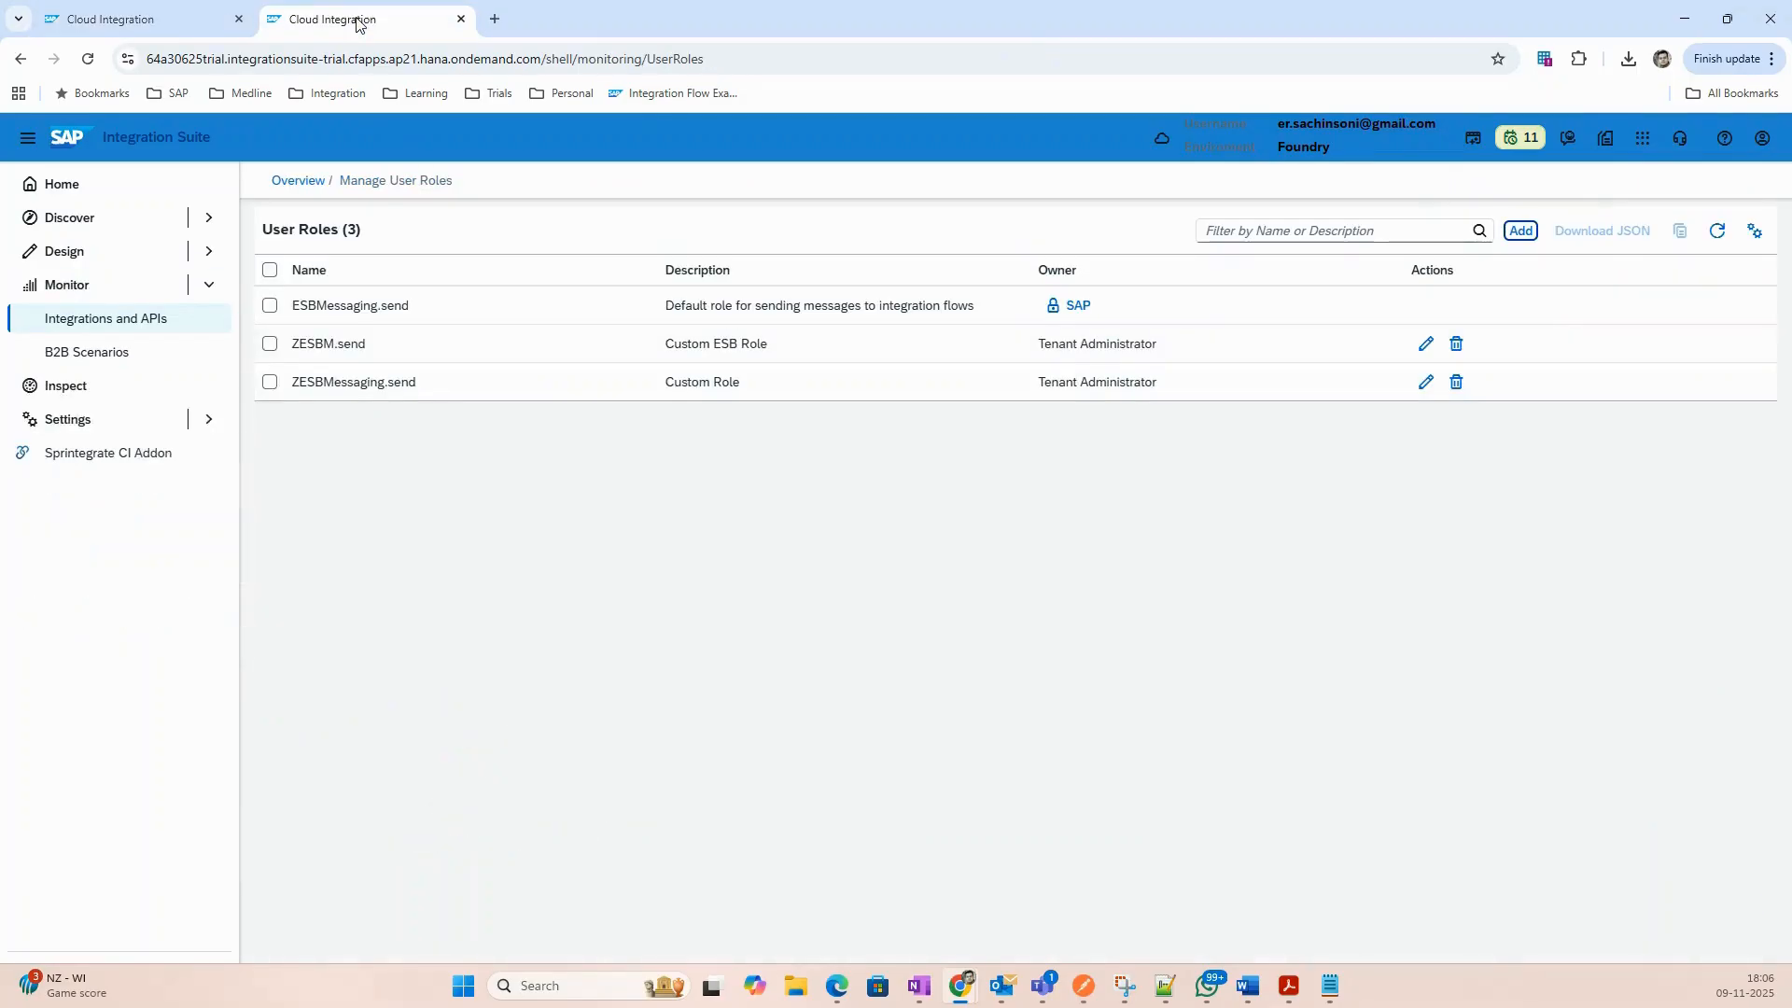
pyautogui.click(126, 25)
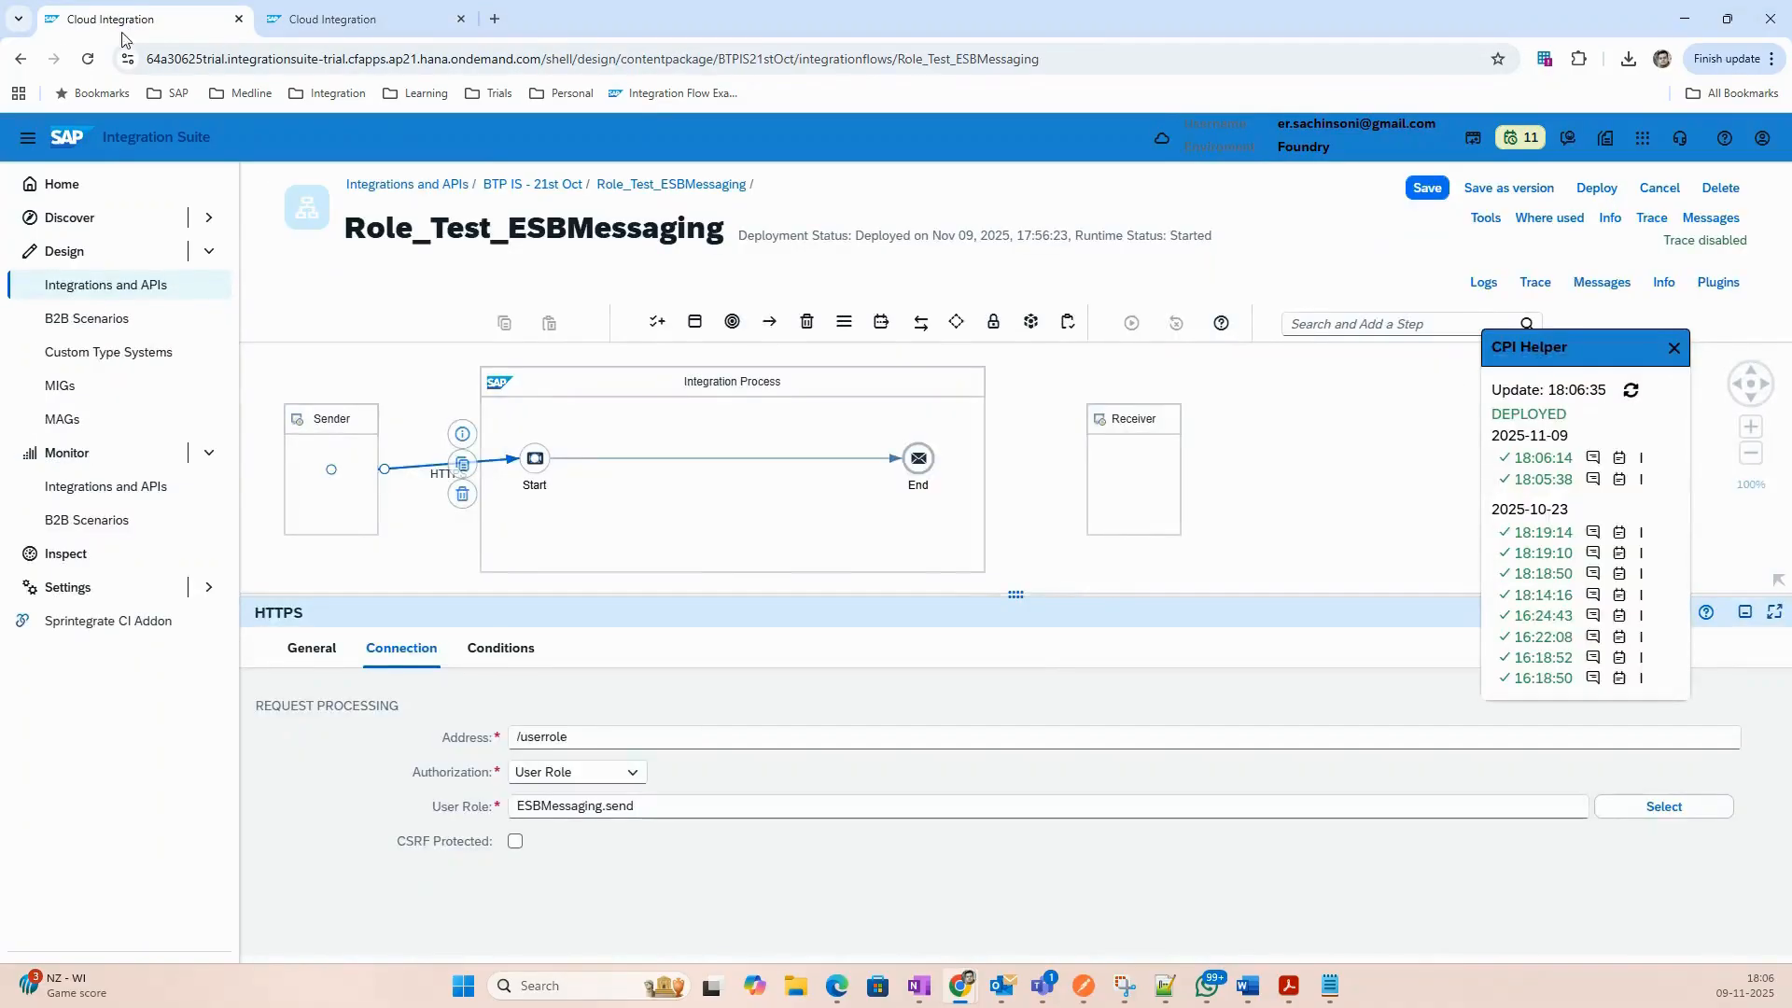
# Save and deploy Role_Test_ESBMessaging, confirm it started, and return to Postman.
pyautogui.click(1596, 188)
pyautogui.click(978, 621)
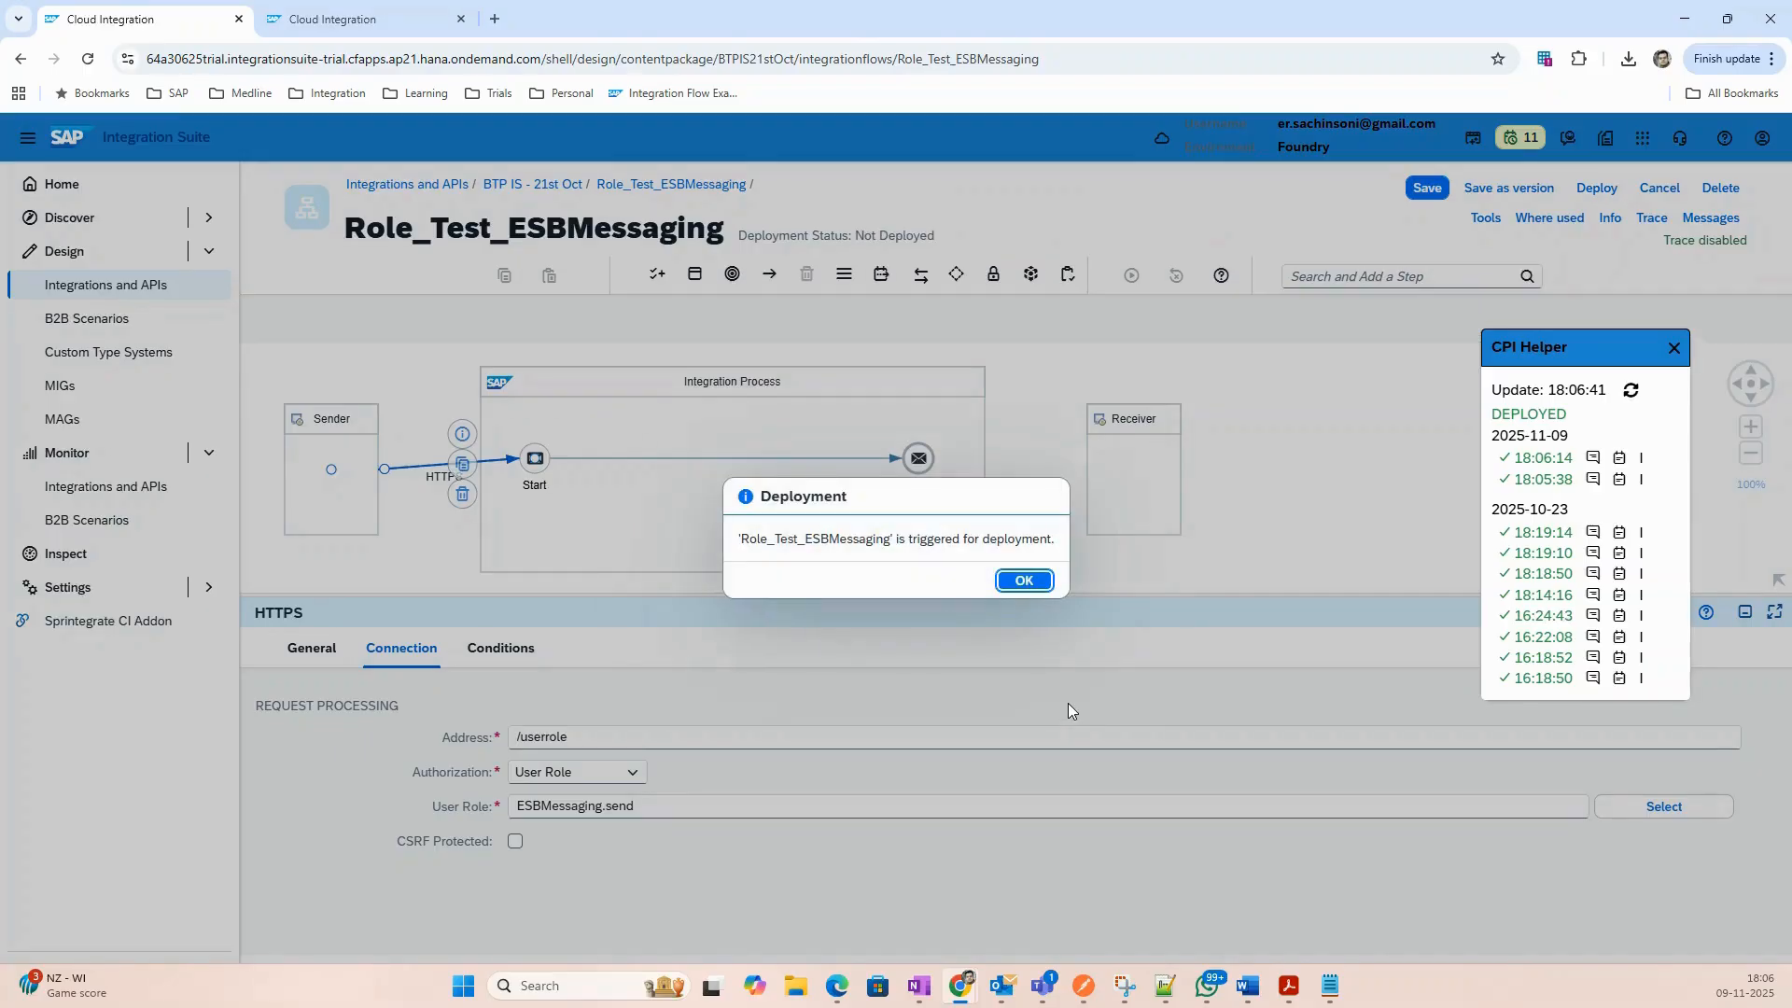
pyautogui.click(1029, 581)
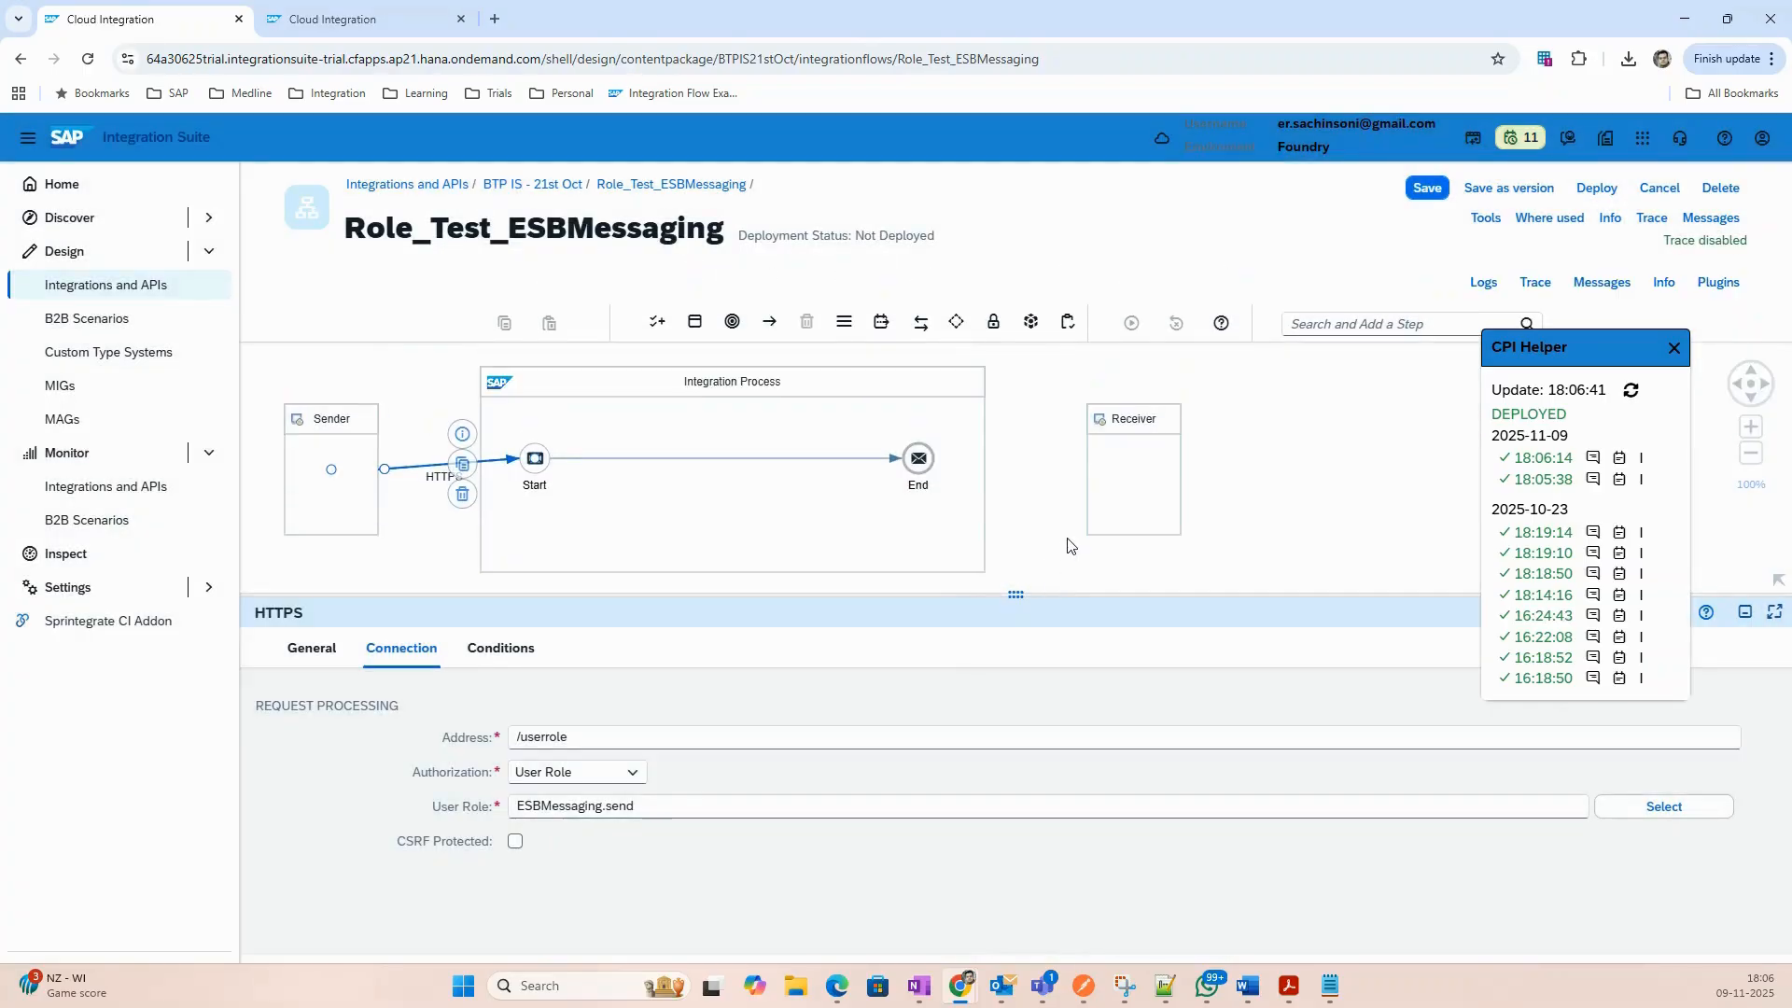
pyautogui.click(1070, 545)
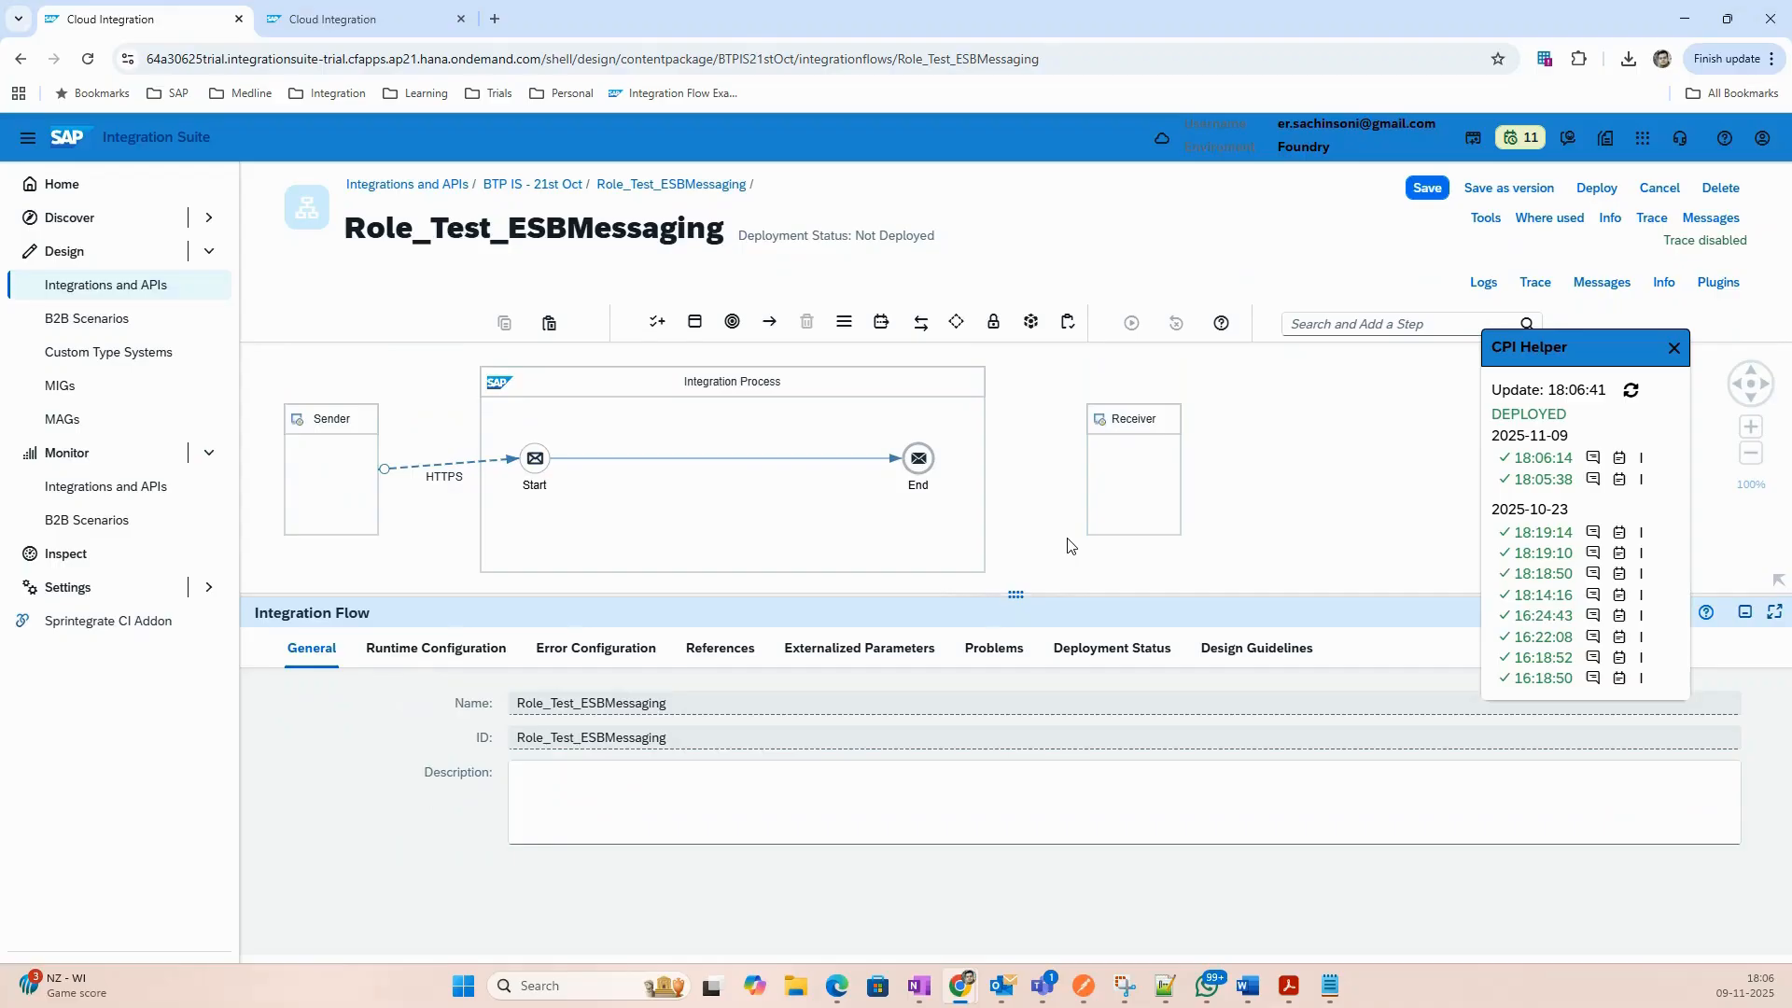
pyautogui.click(1111, 648)
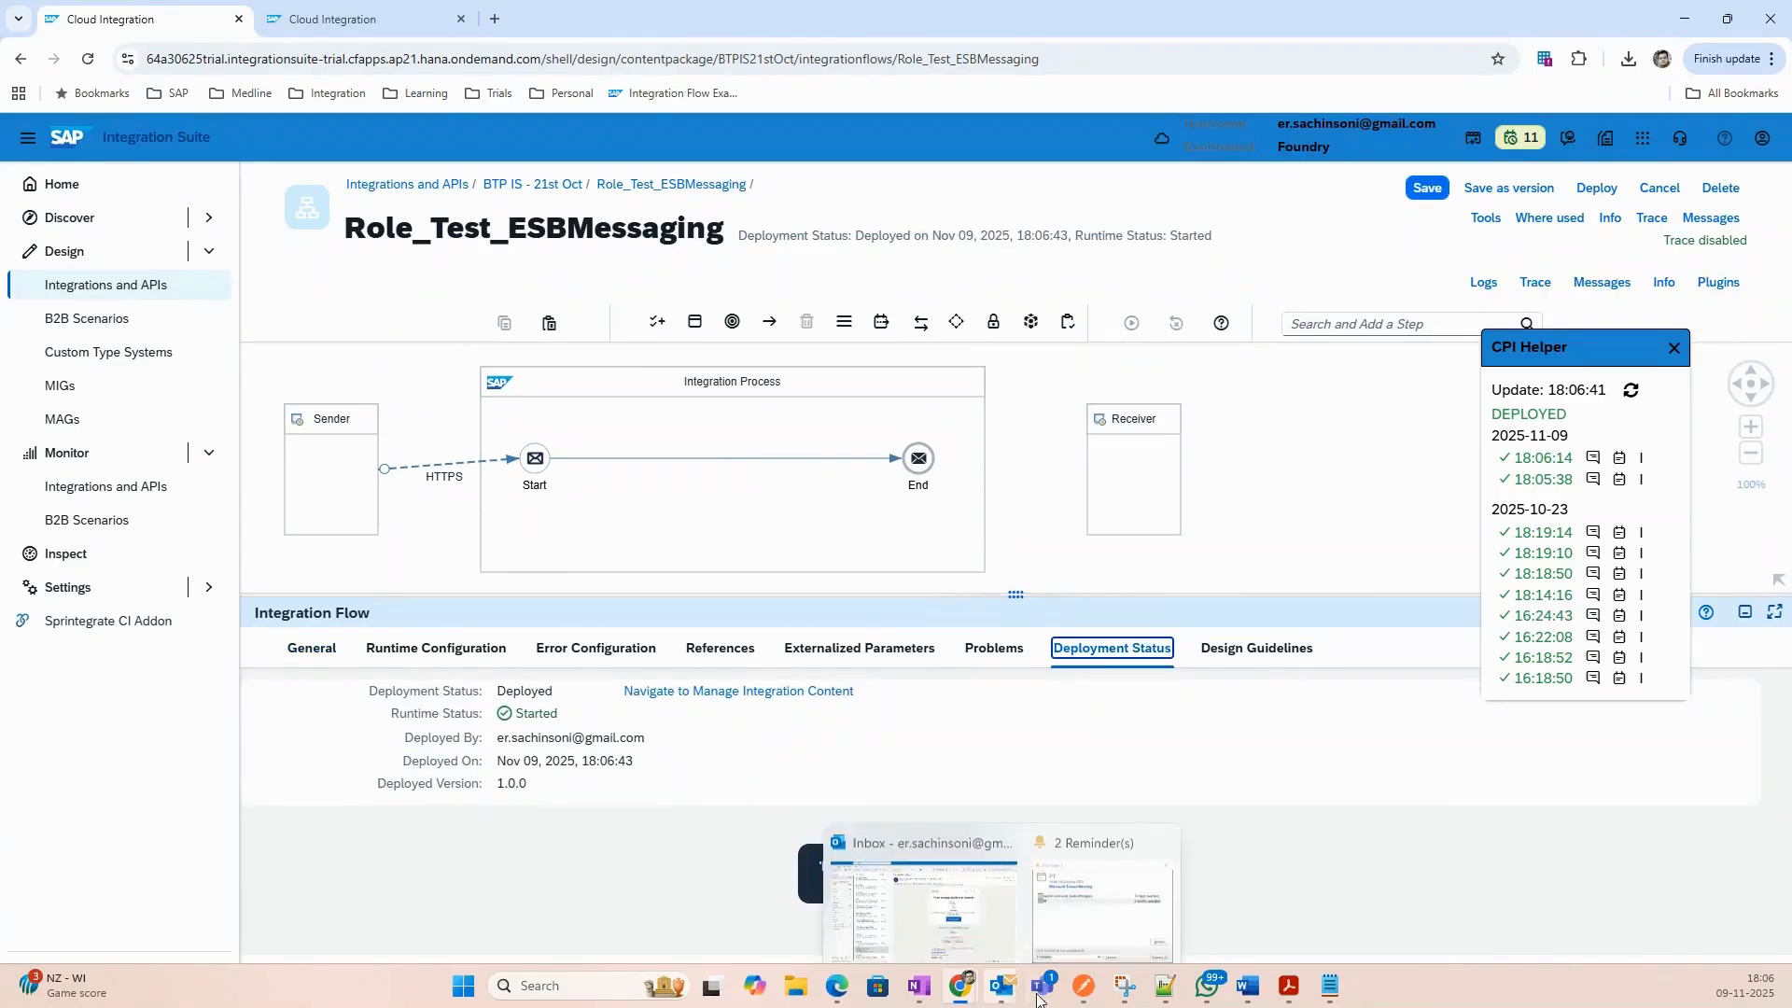
pyautogui.click(1081, 988)
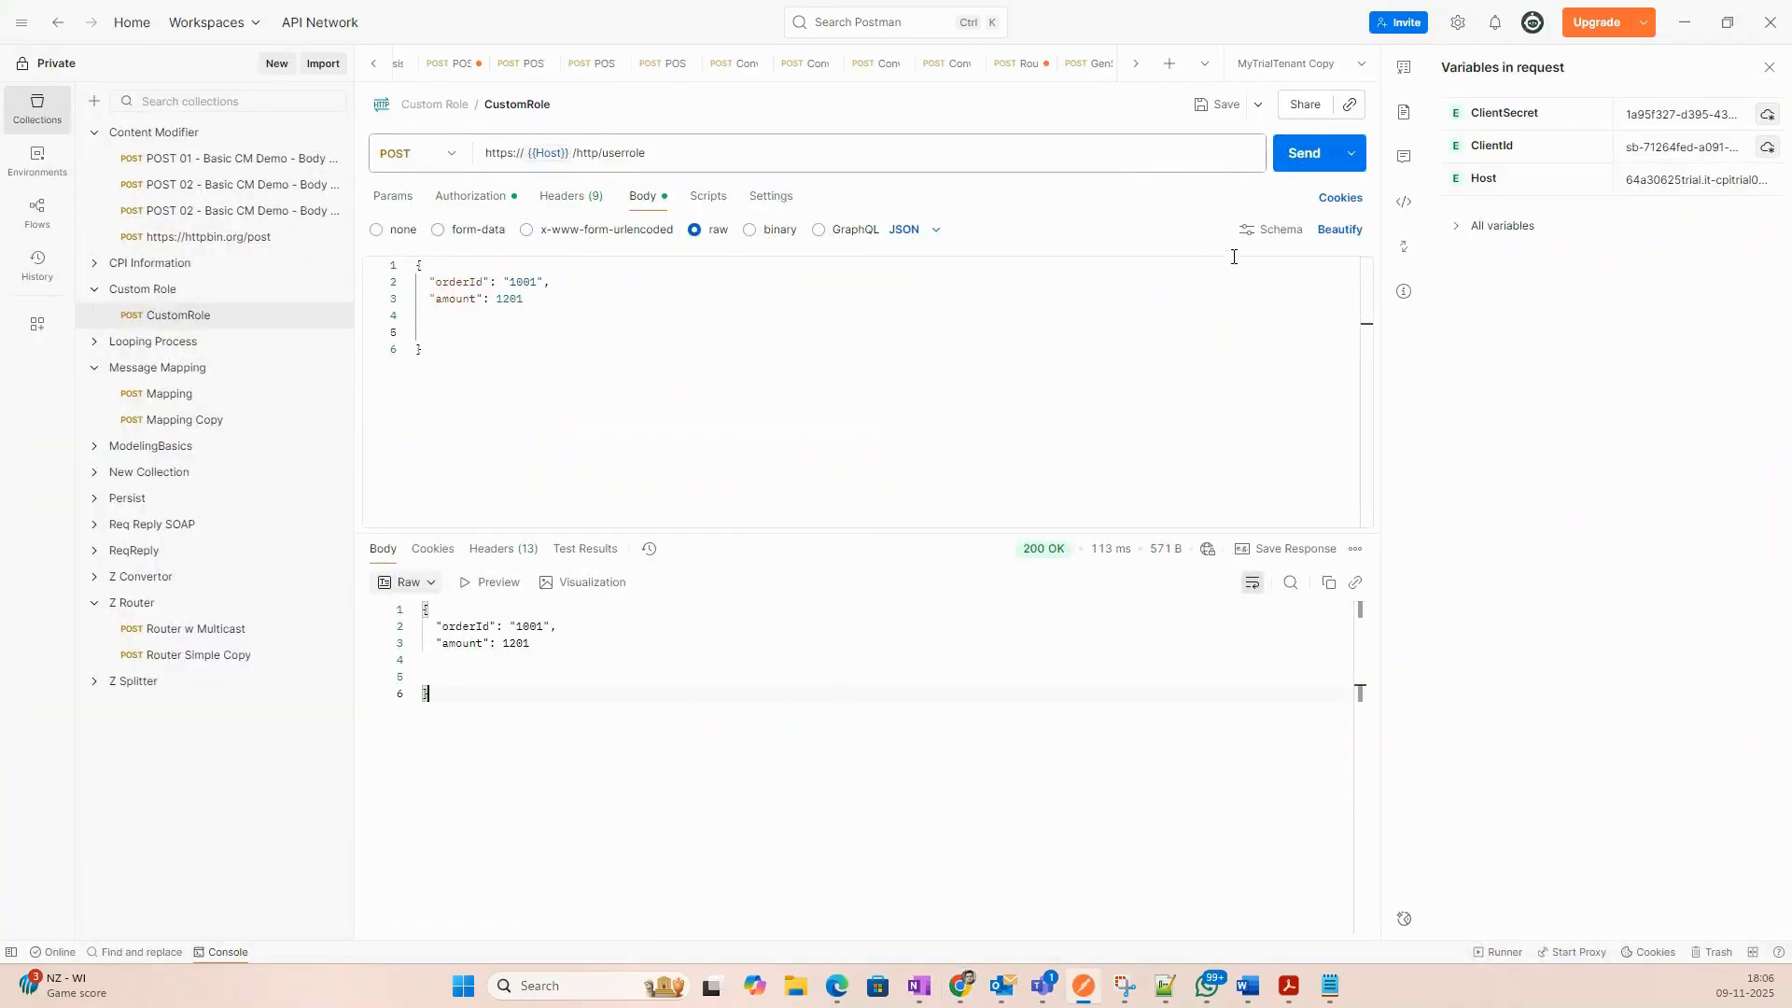
# Resend the CustomRole request, which now returns 403 Forbidden with an HTML error page.
pyautogui.click(1302, 154)
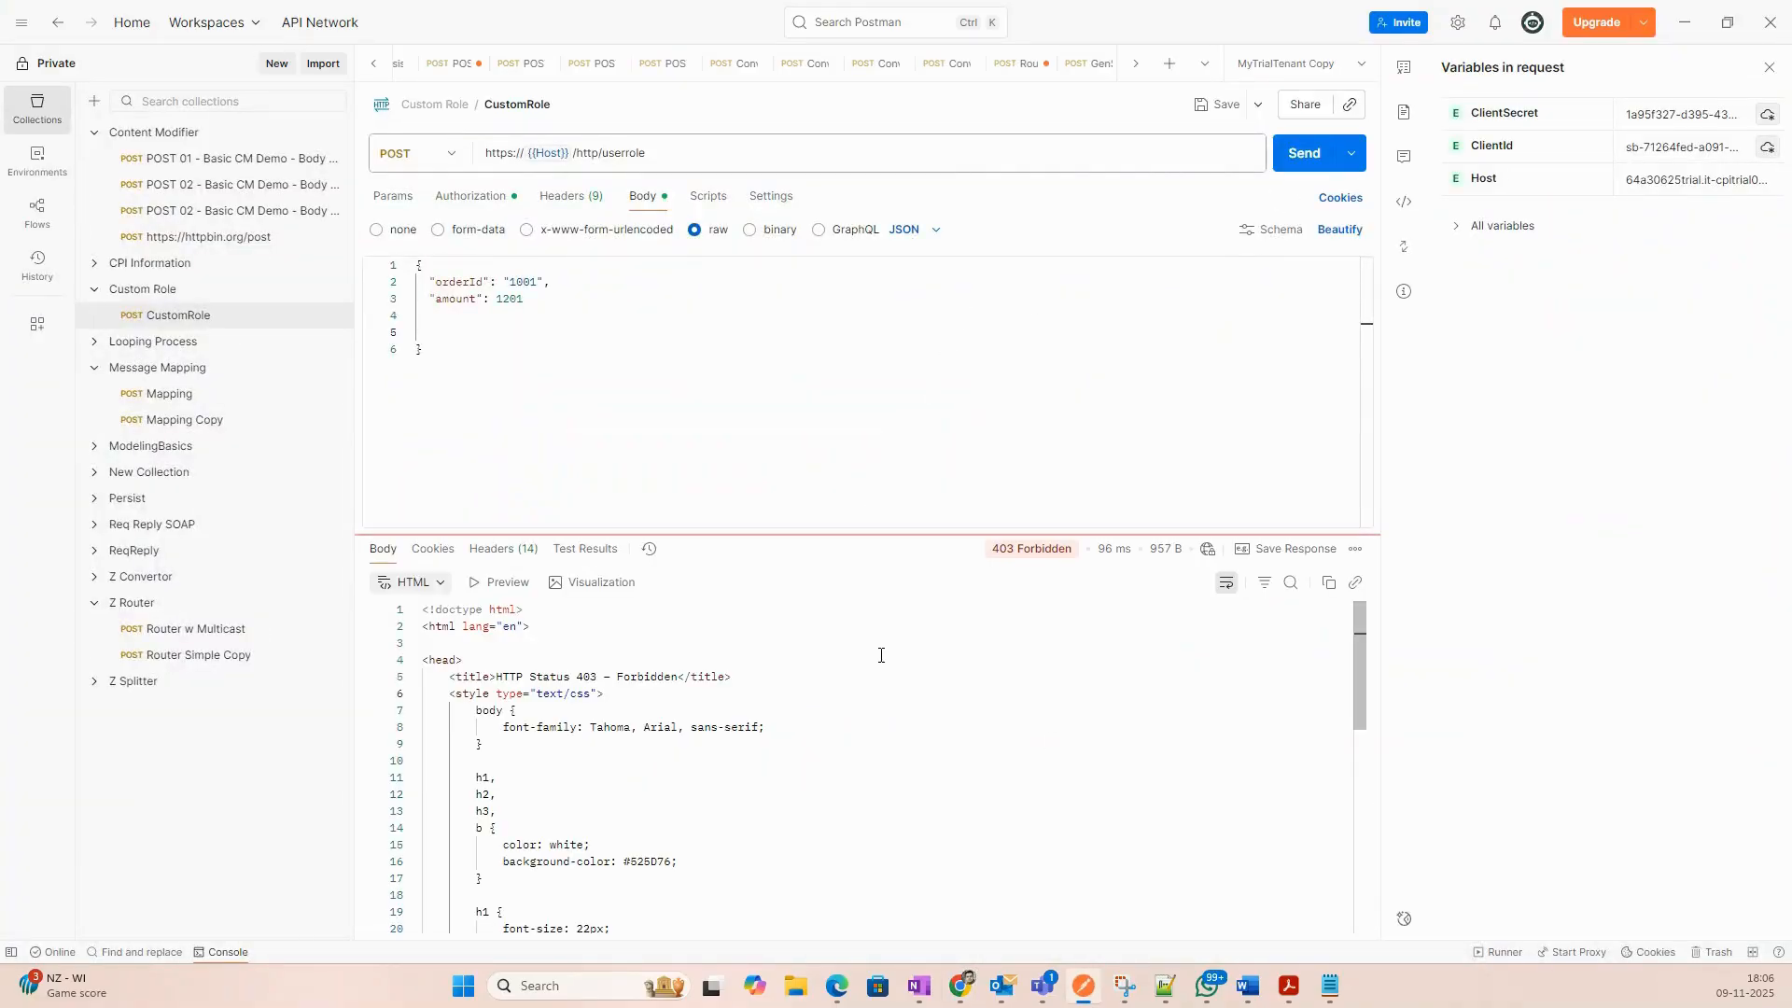
pyautogui.moveTo(1028, 558)
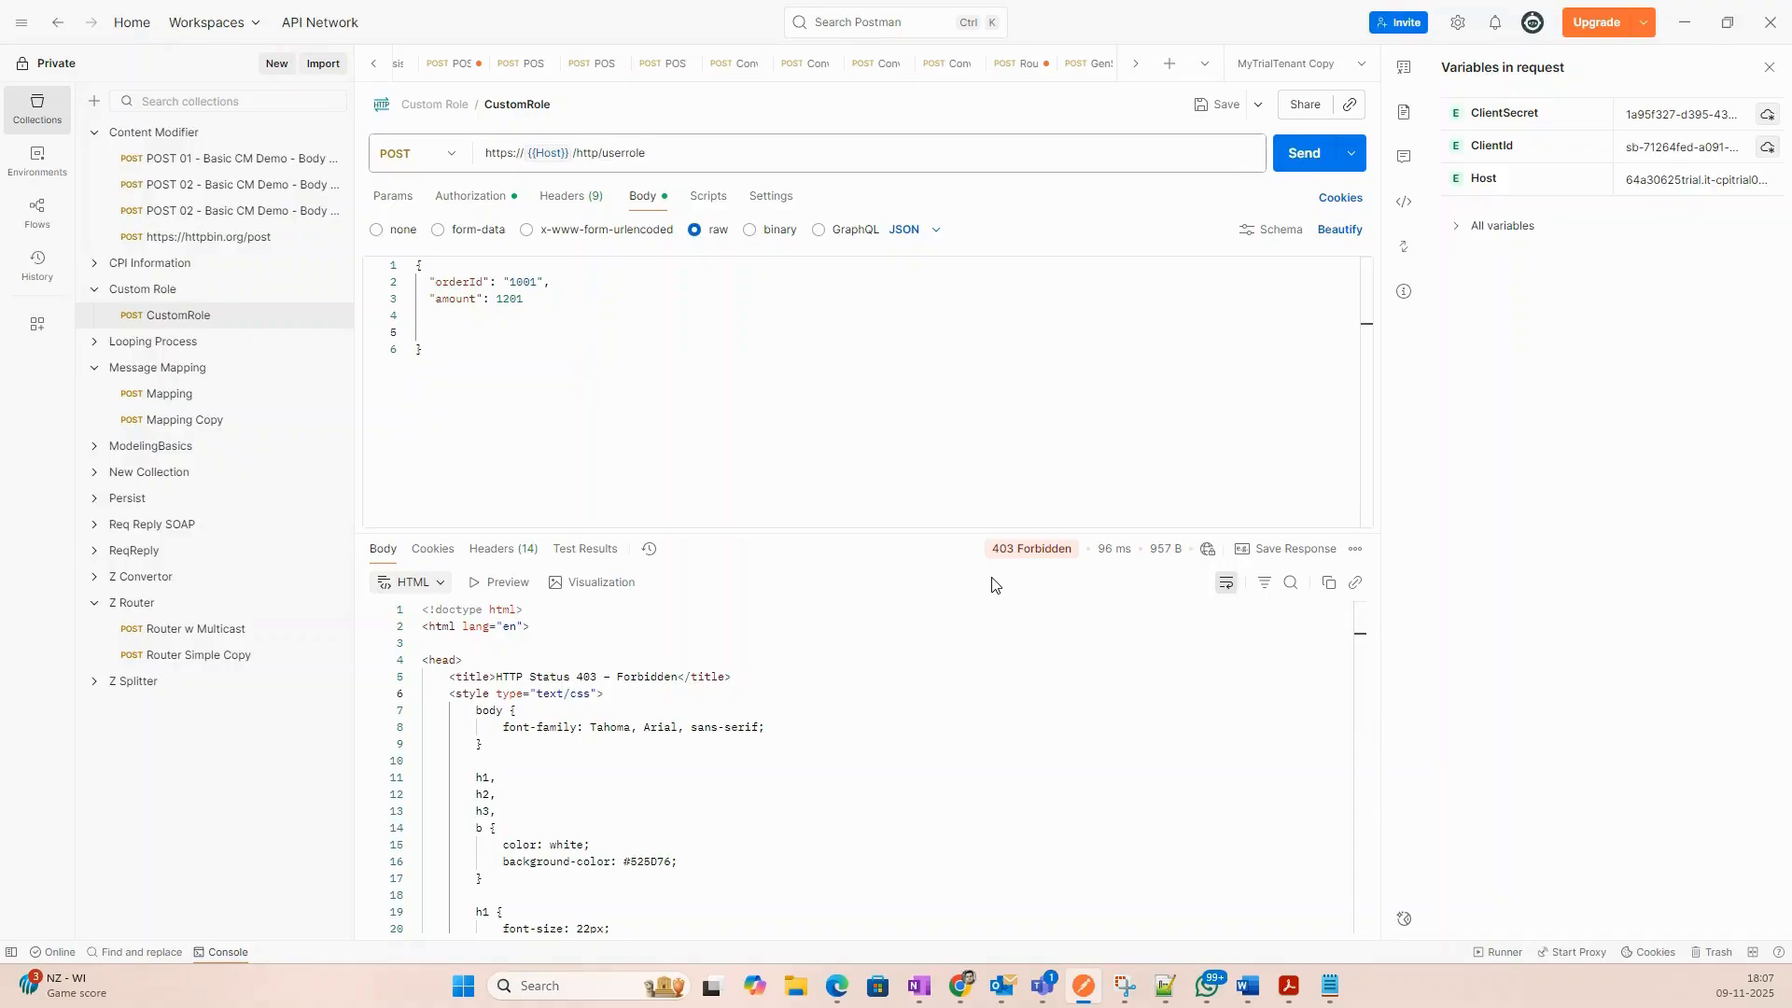
# Switch CustomRole's authorization from OAuth 2.0 to Basic Auth and resend, still getting 403 Forbidden.
pyautogui.click(469, 198)
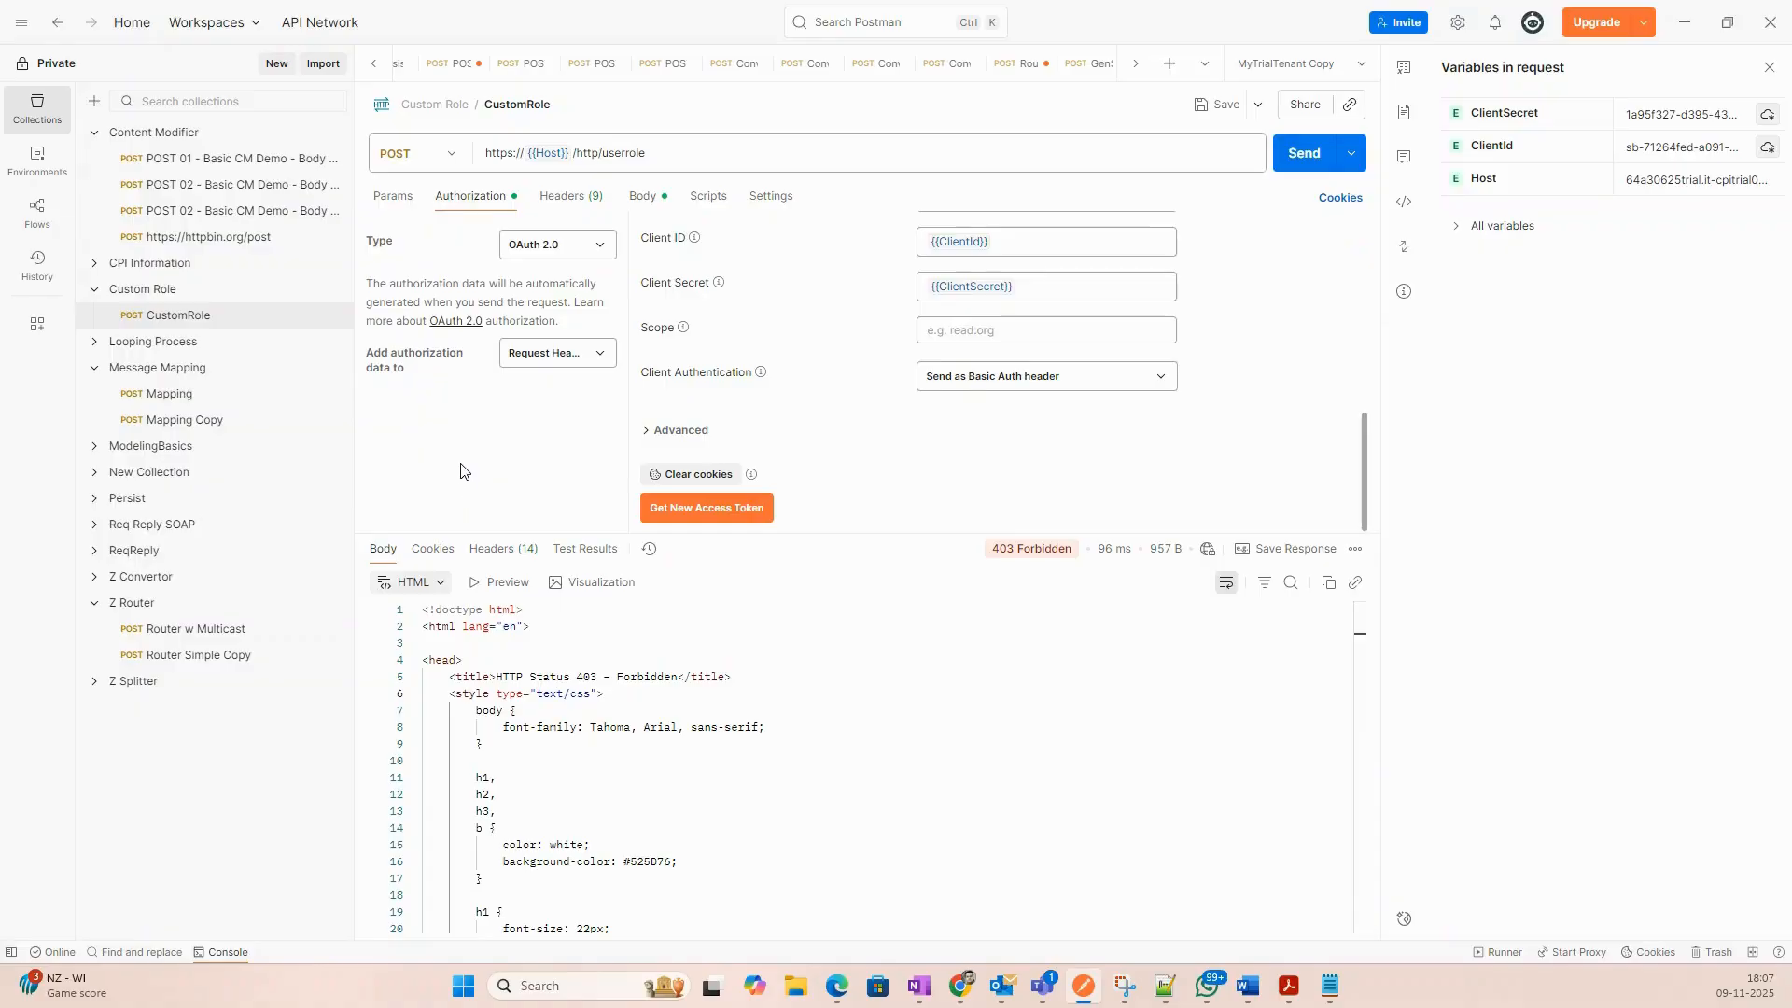
pyautogui.scroll(2, 1047, 280)
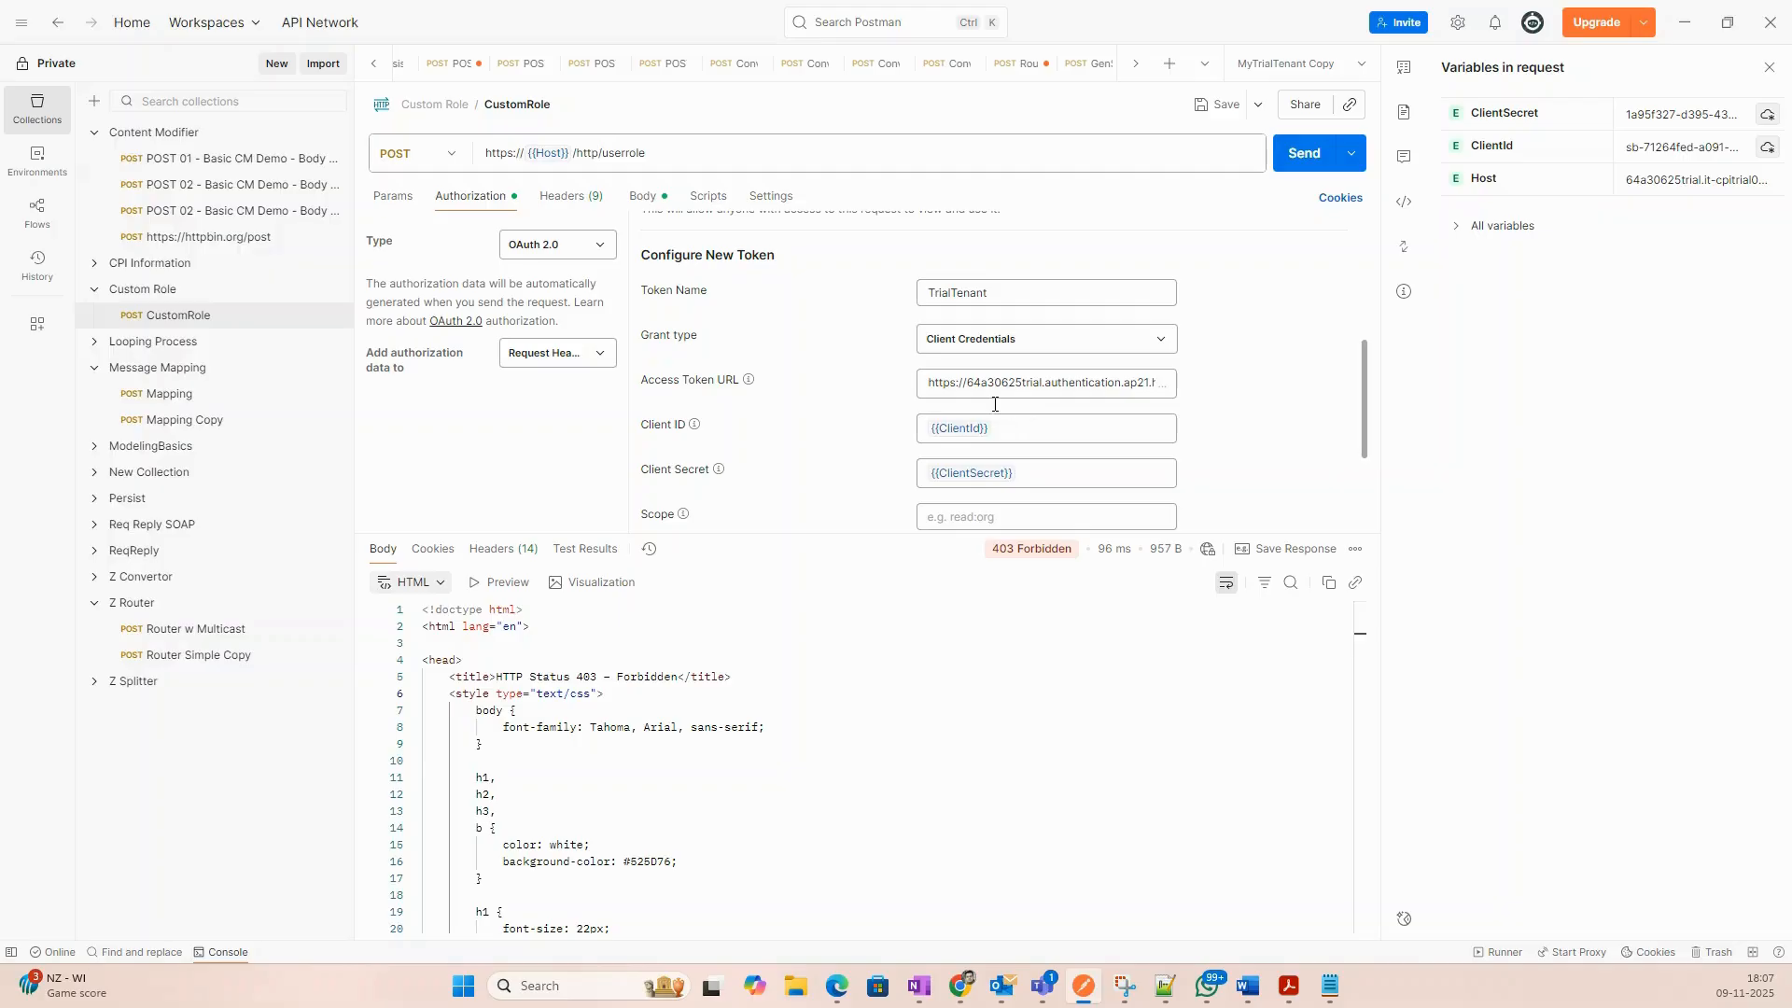
pyautogui.click(578, 246)
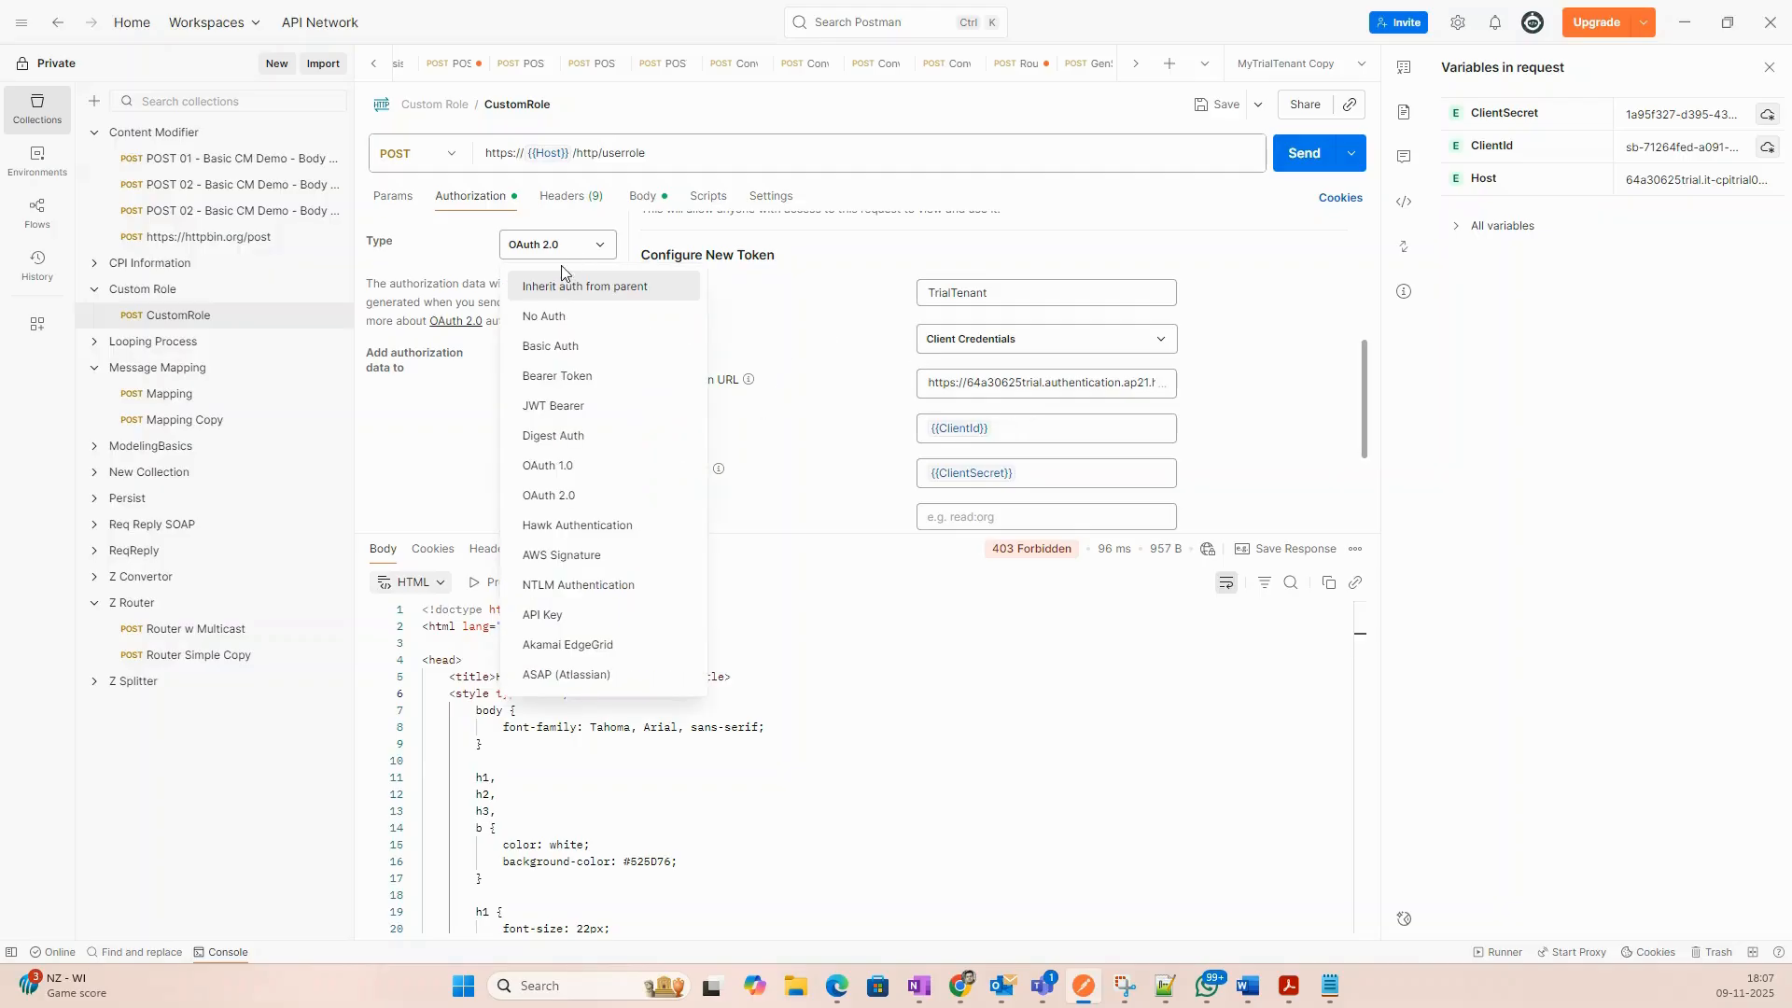
pyautogui.click(552, 346)
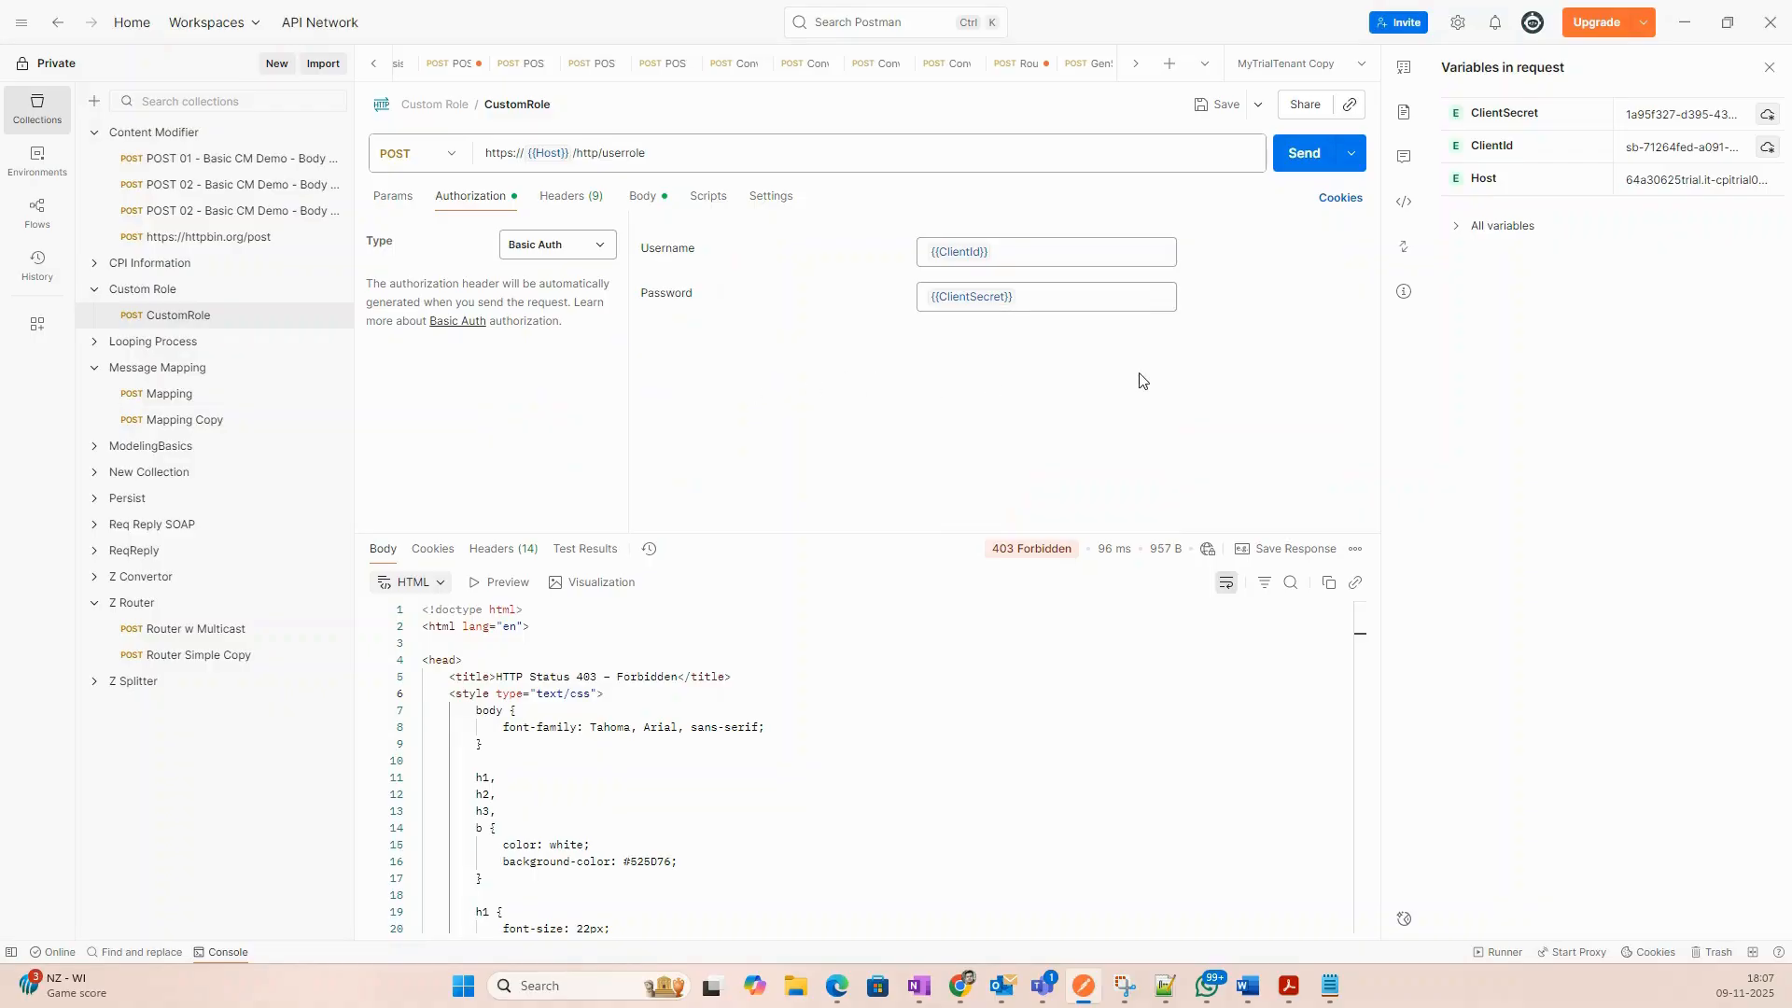
pyautogui.click(1770, 68)
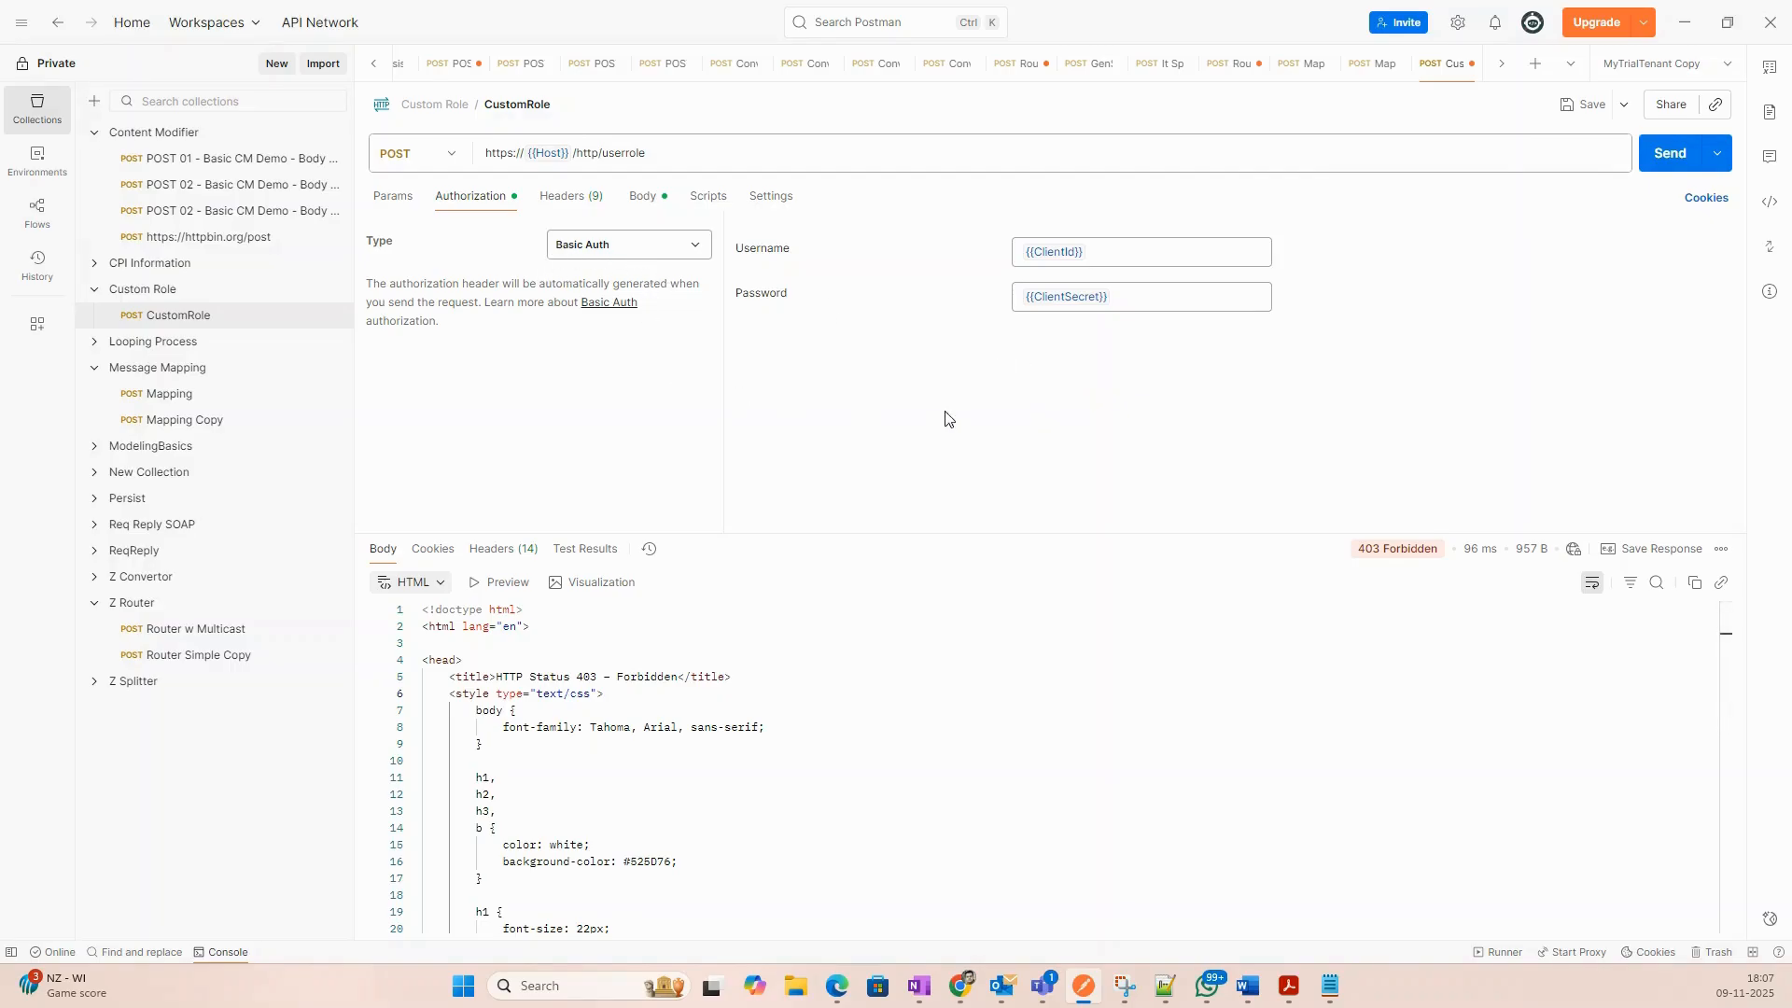
pyautogui.click(1672, 169)
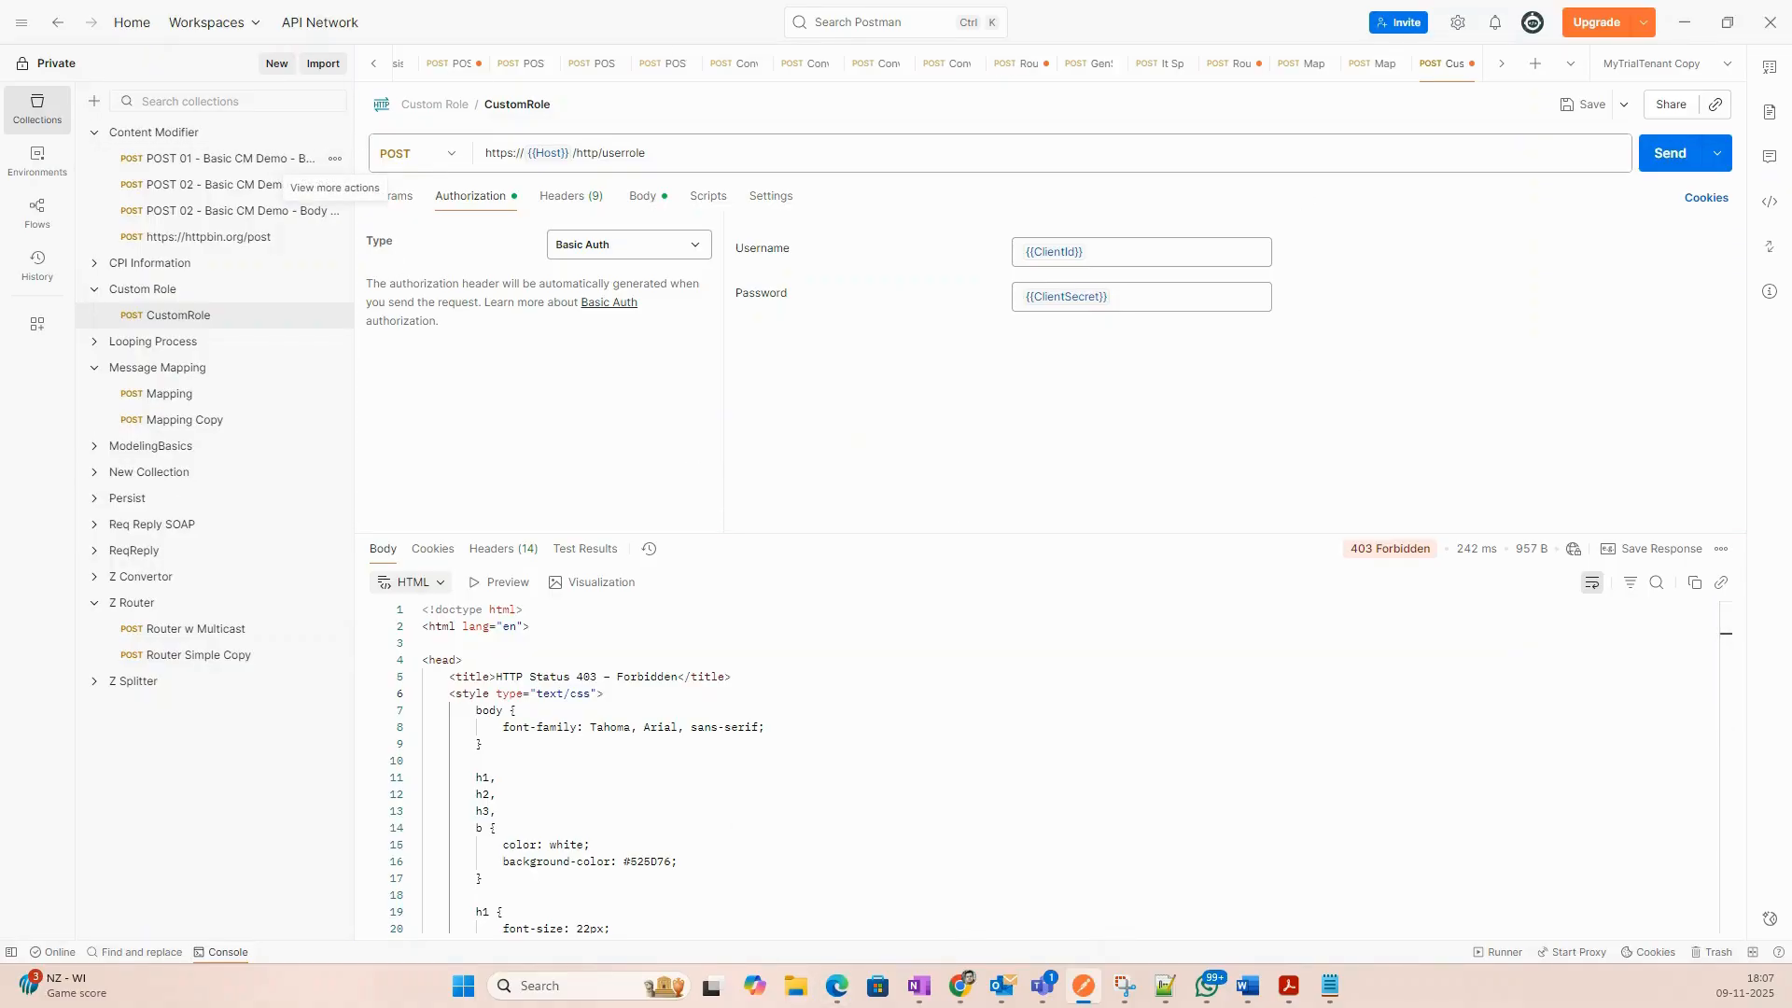
pyautogui.click(919, 986)
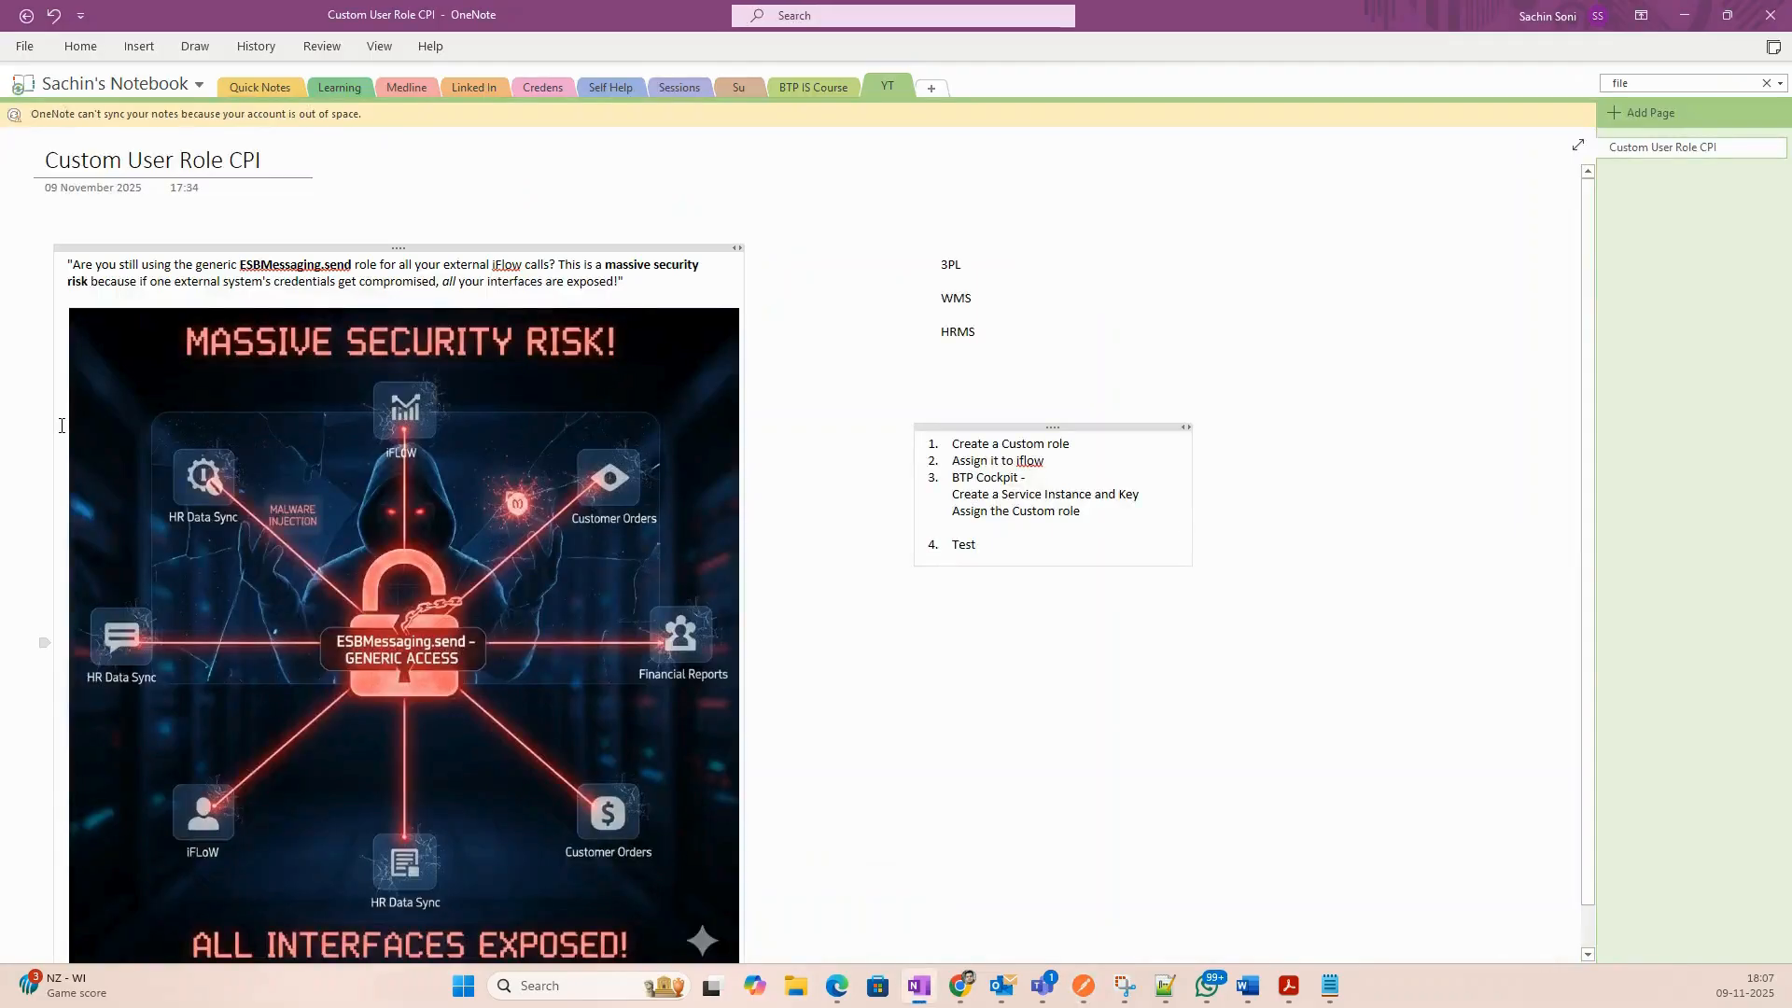
# Write 'API Gateway --> CPI --> SAP' and, below it, 'SAP APIM,APIgee, WSO2 -' on the notes page.
pyautogui.click(939, 722)
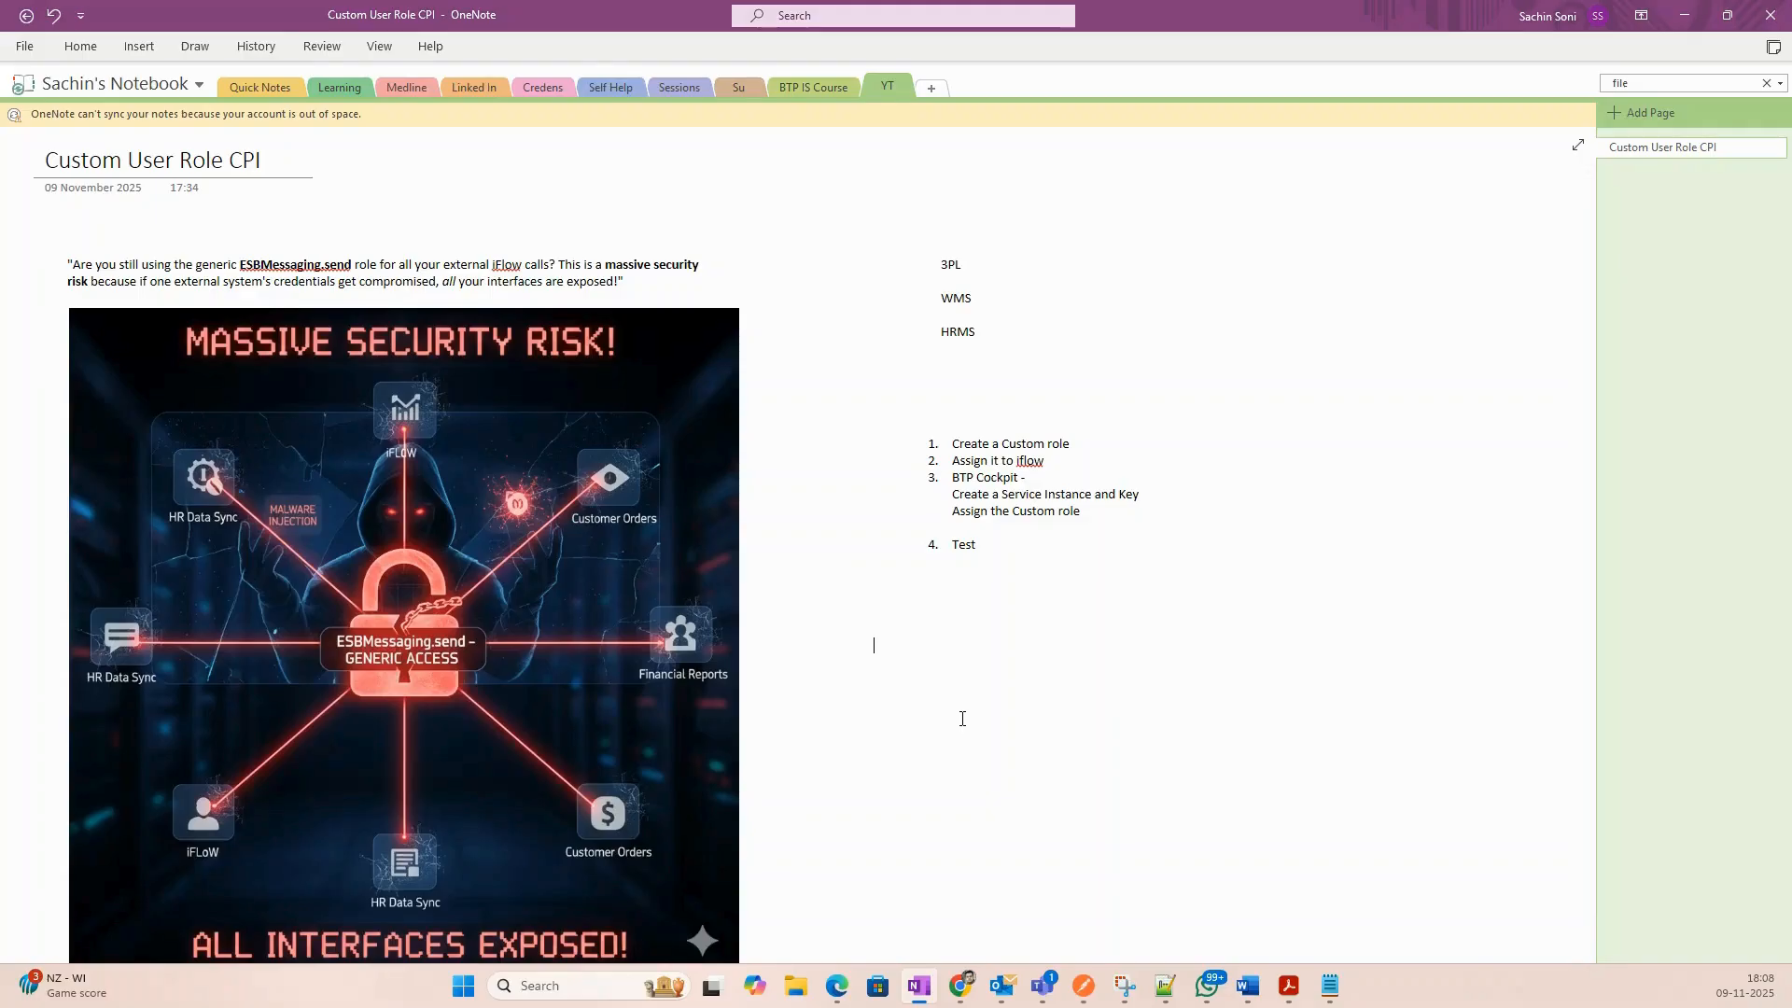
pyautogui.write('API Gateway ')
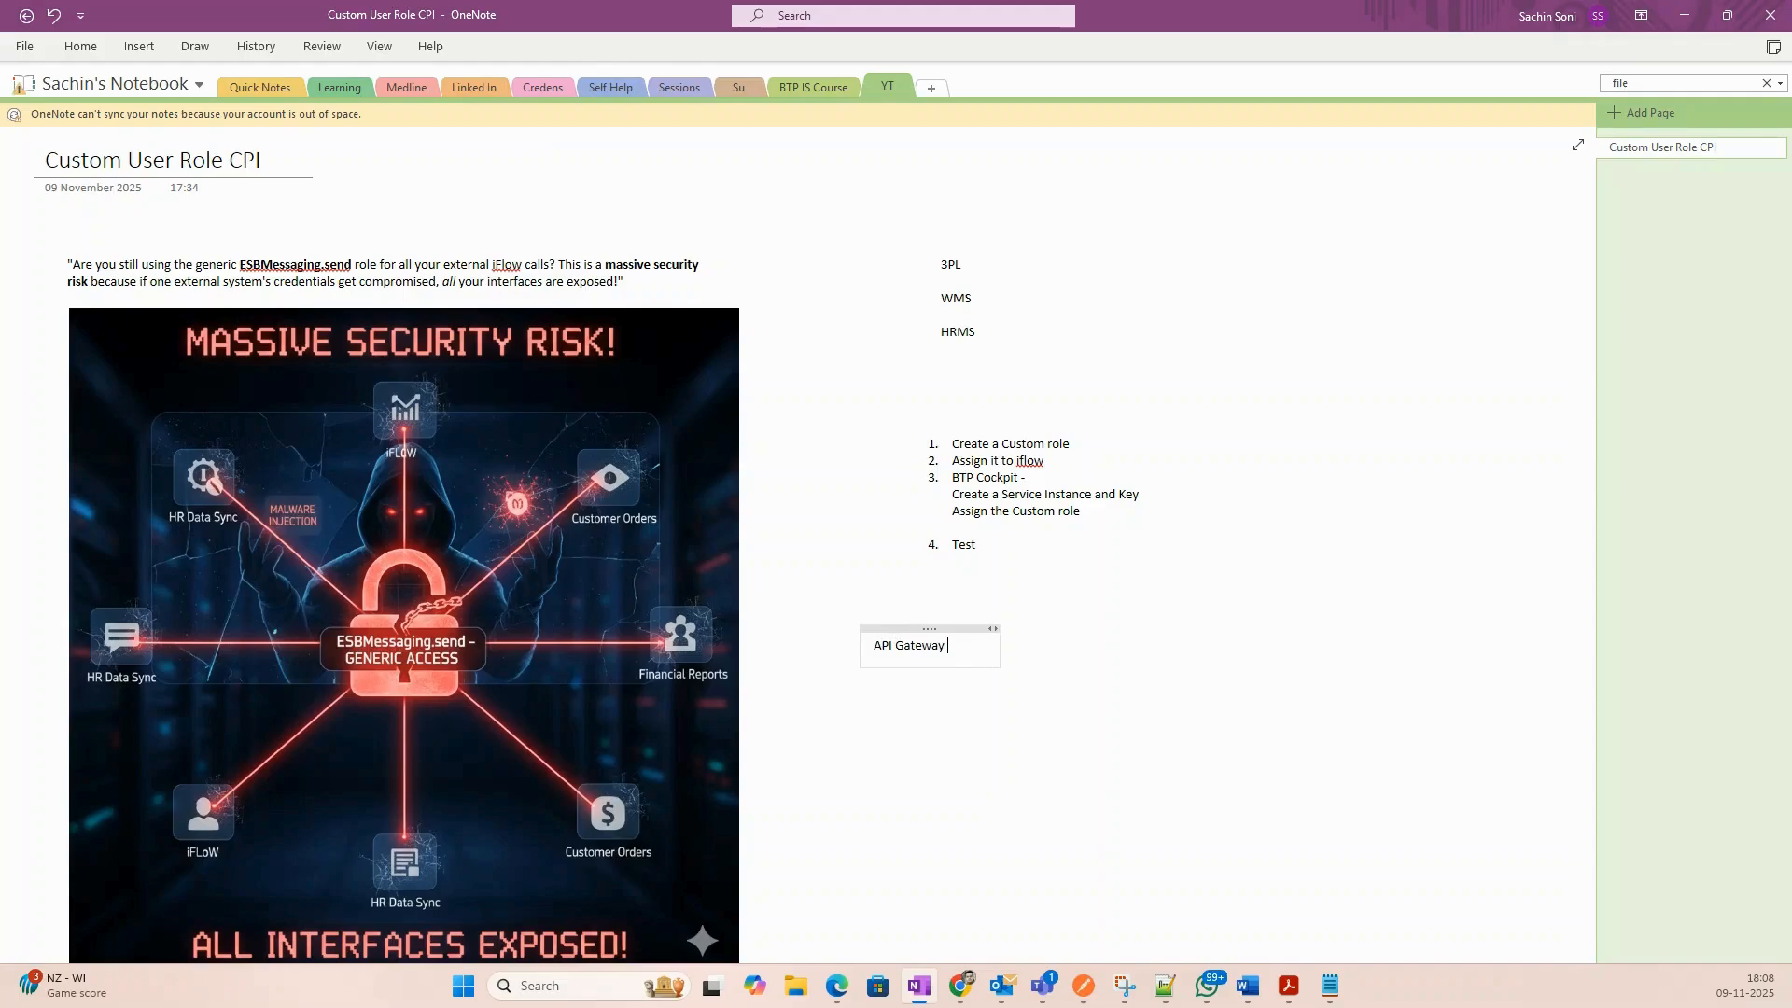
pyautogui.write('--> CPI --> SAP')
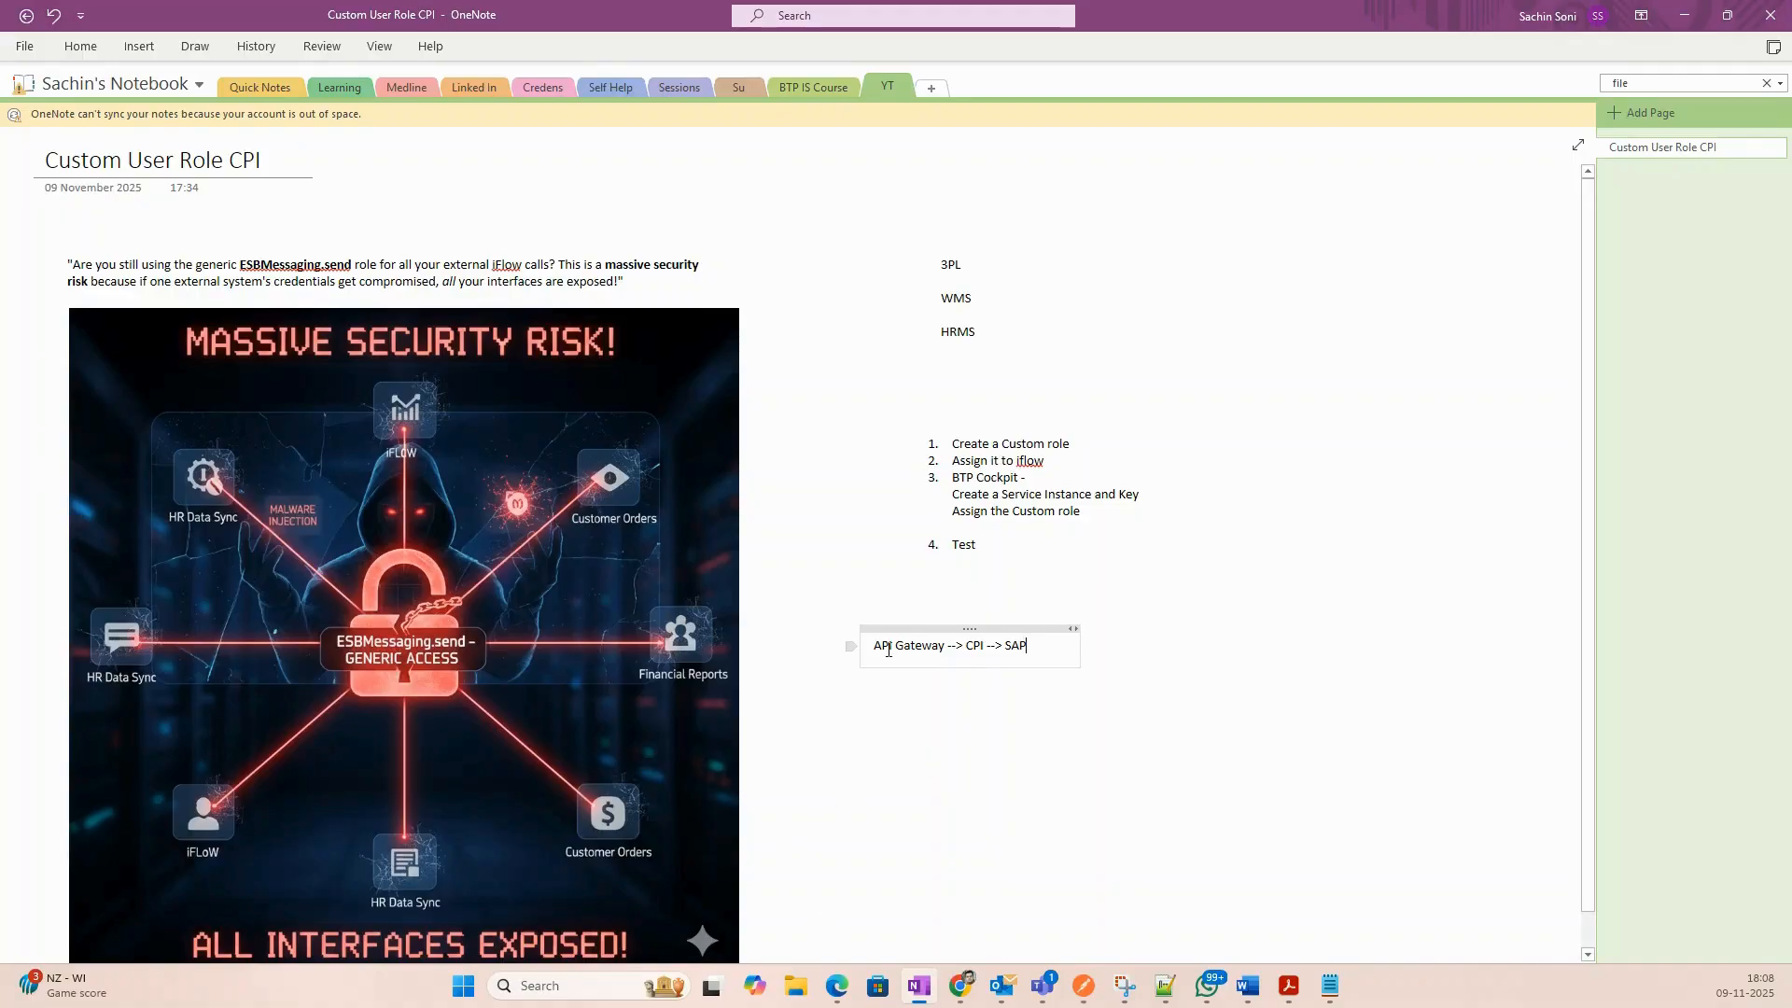
pyautogui.moveTo(872, 647); pyautogui.dragTo(959, 651)
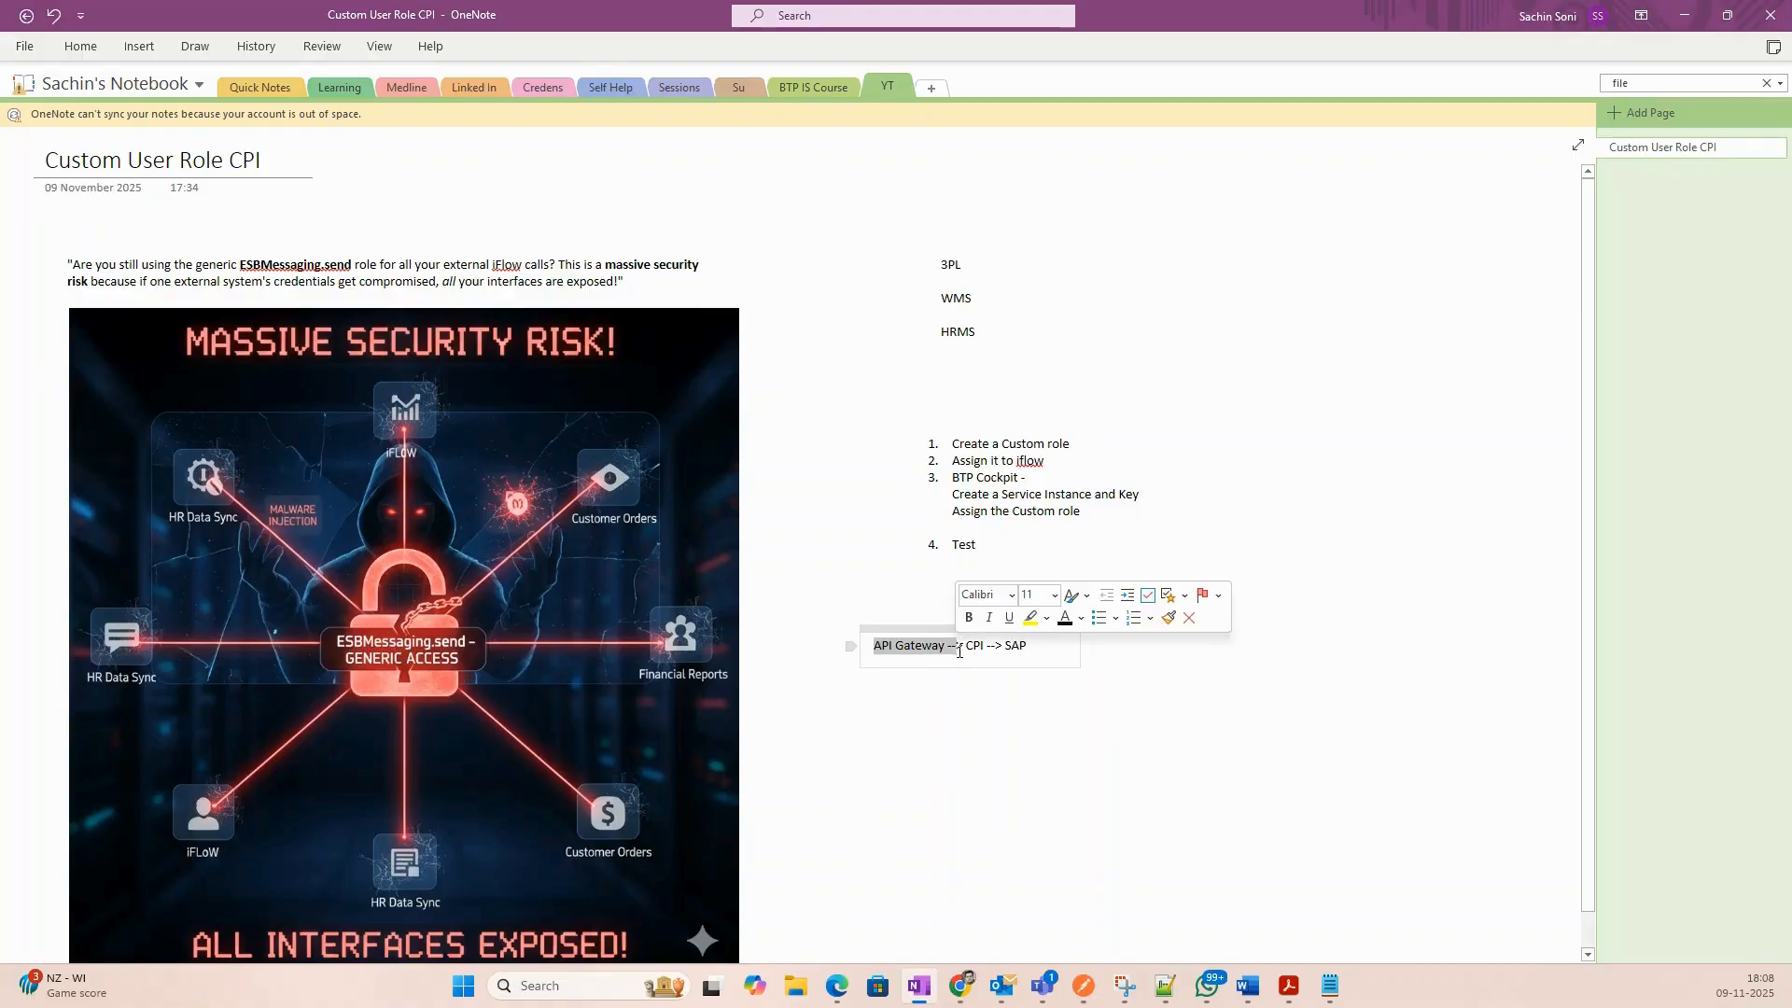
pyautogui.click(1044, 646)
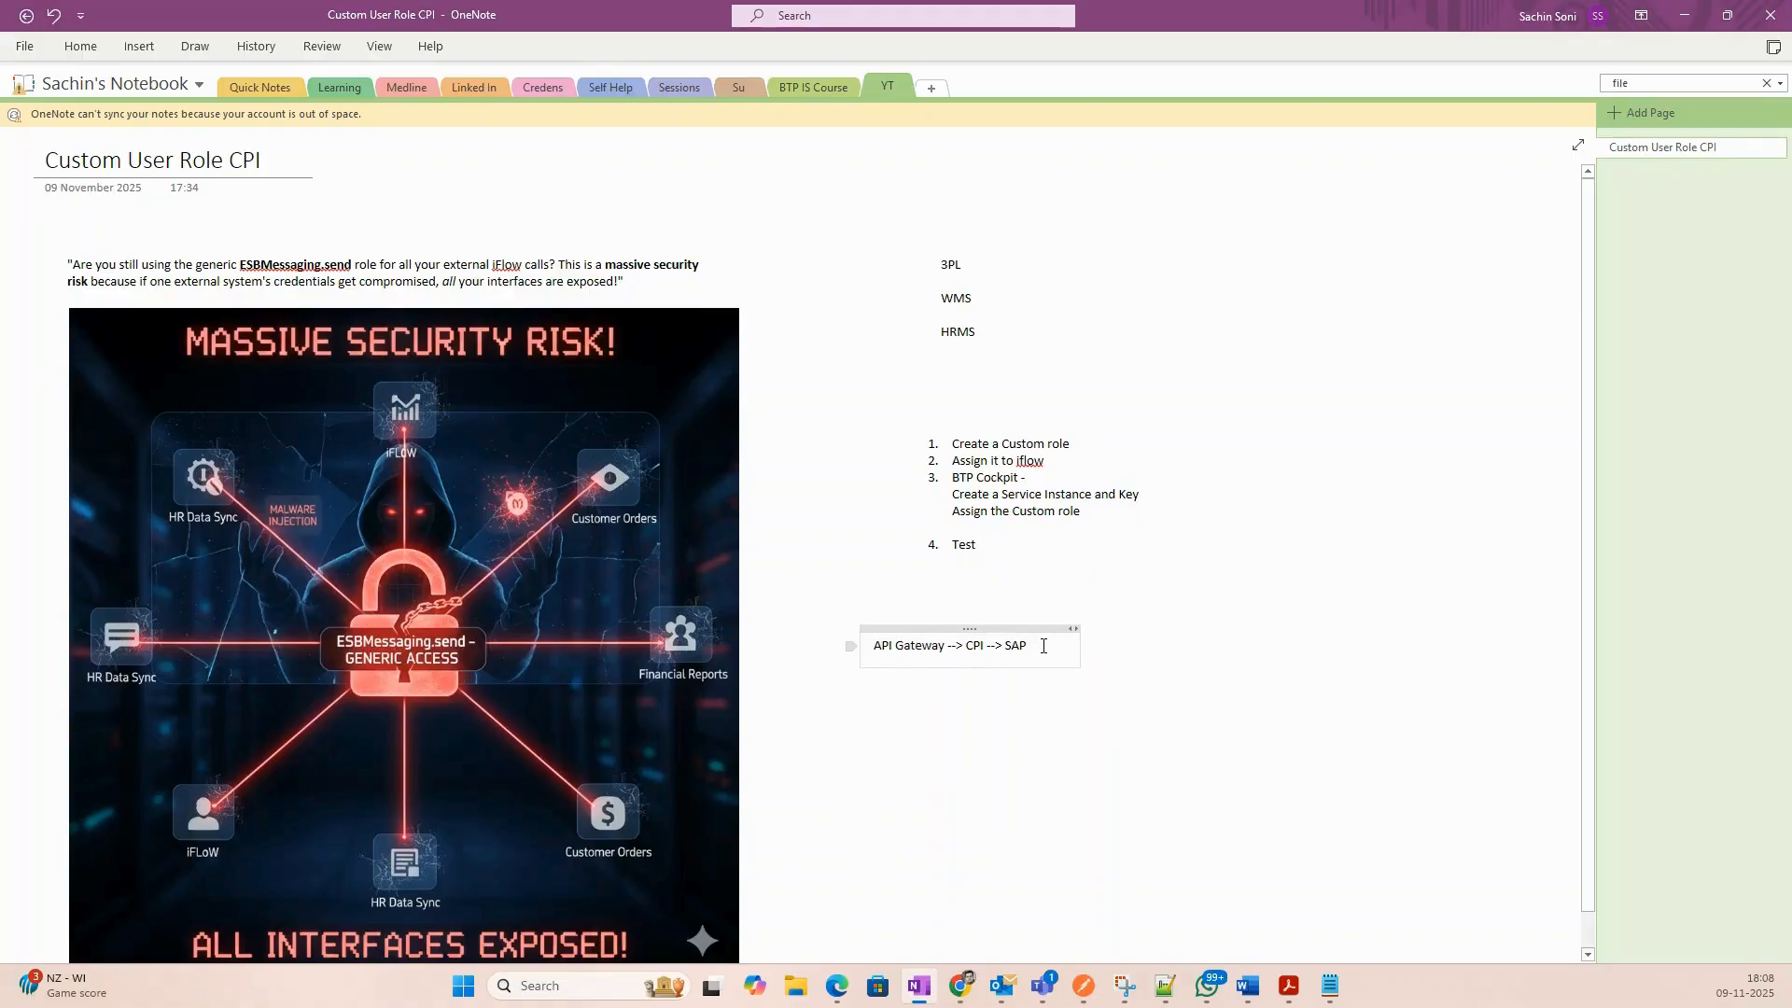
pyautogui.press('Return')
pyautogui.press('Return')
pyautogui.press('Return')
pyautogui.write('SAP APIM,')
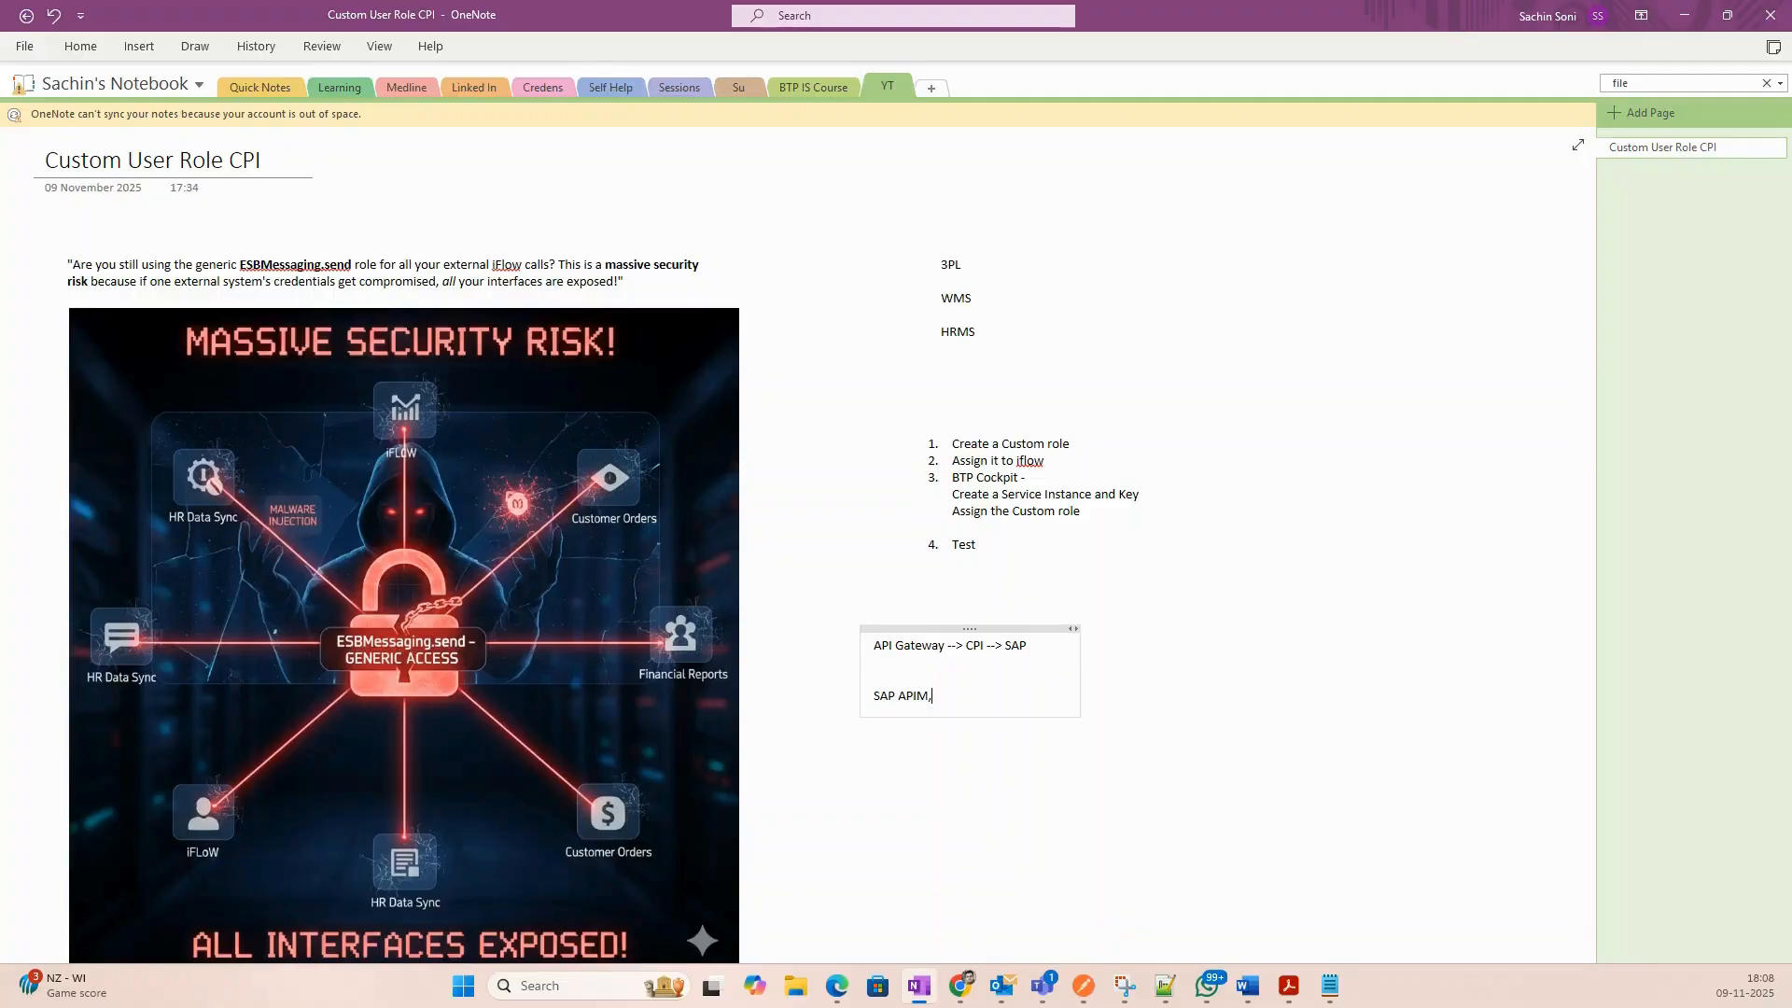
pyautogui.write('APIgee, WSO2 -')
pyautogui.press('Return')
pyautogui.press('Return')
pyautogui.press('Return')
pyautogui.press('Return')
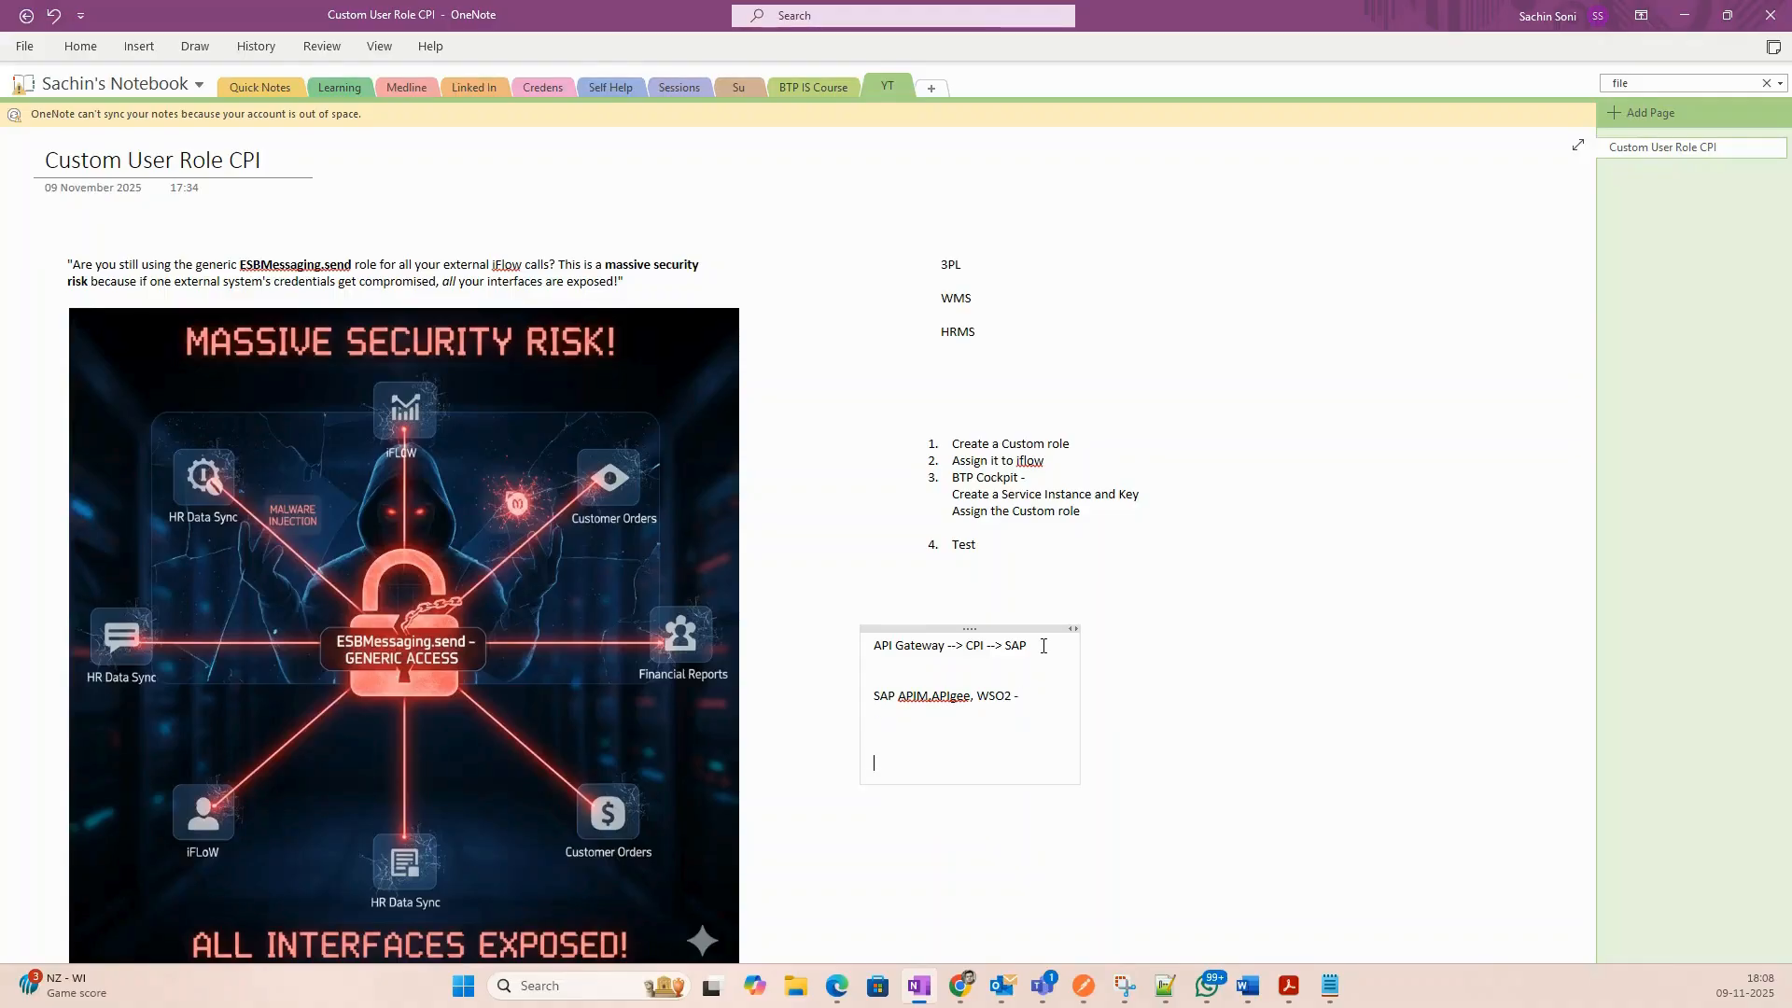